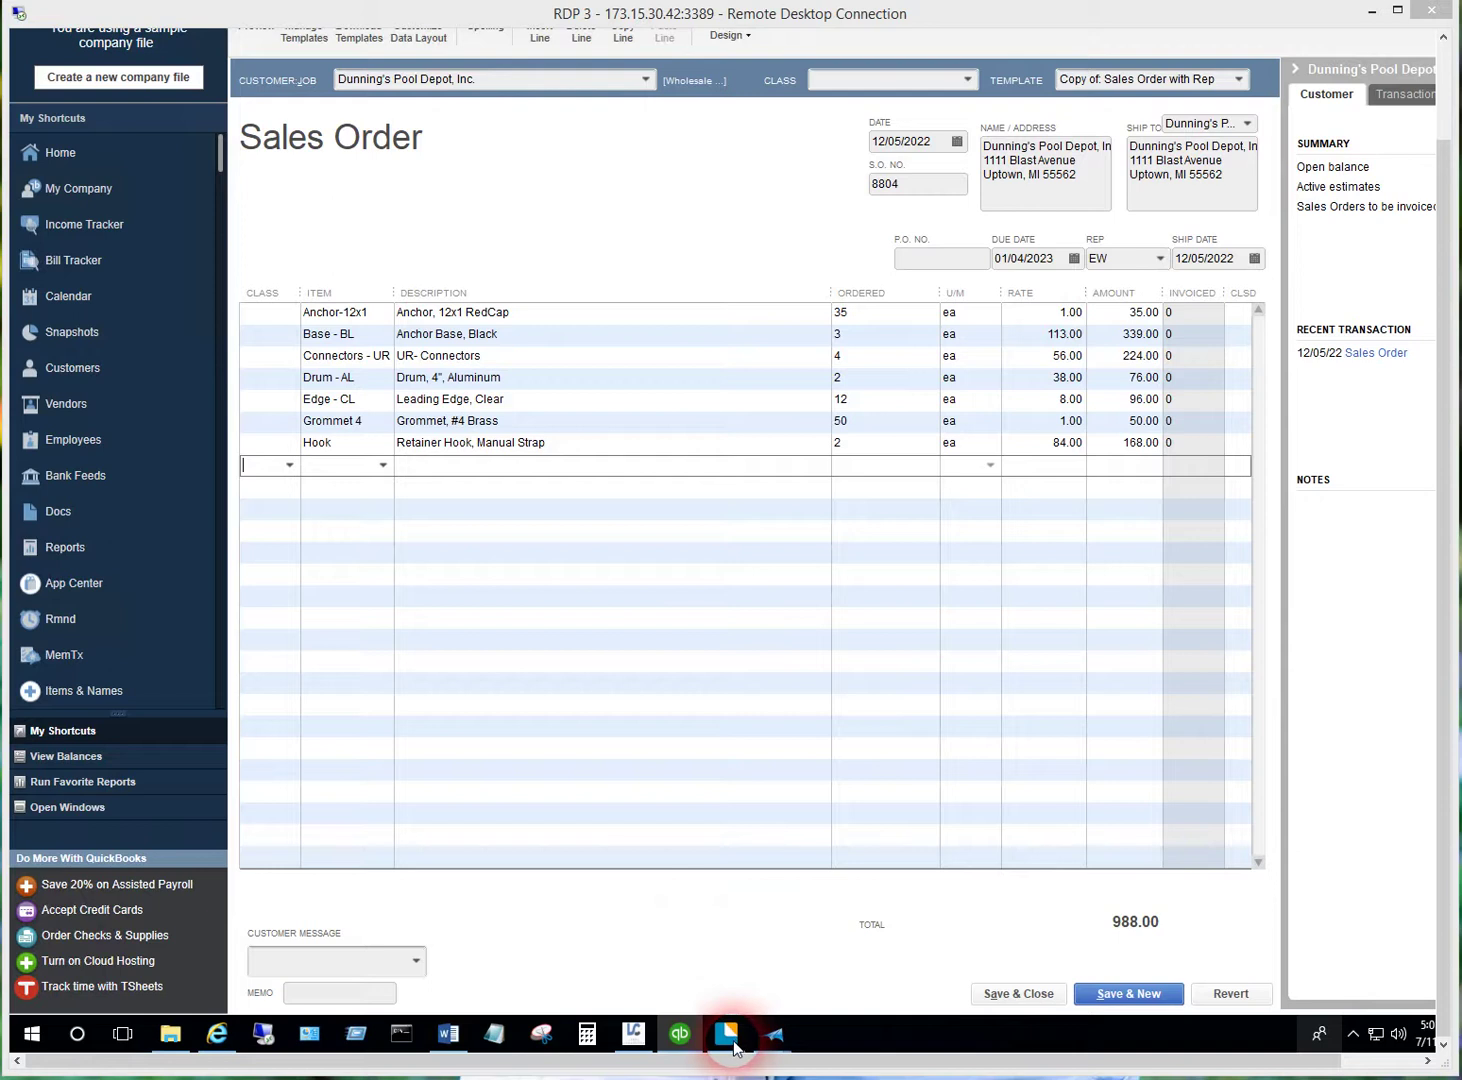
Examine the Anchor-12x1 line item and its description in sales order 8804
click(633, 1035)
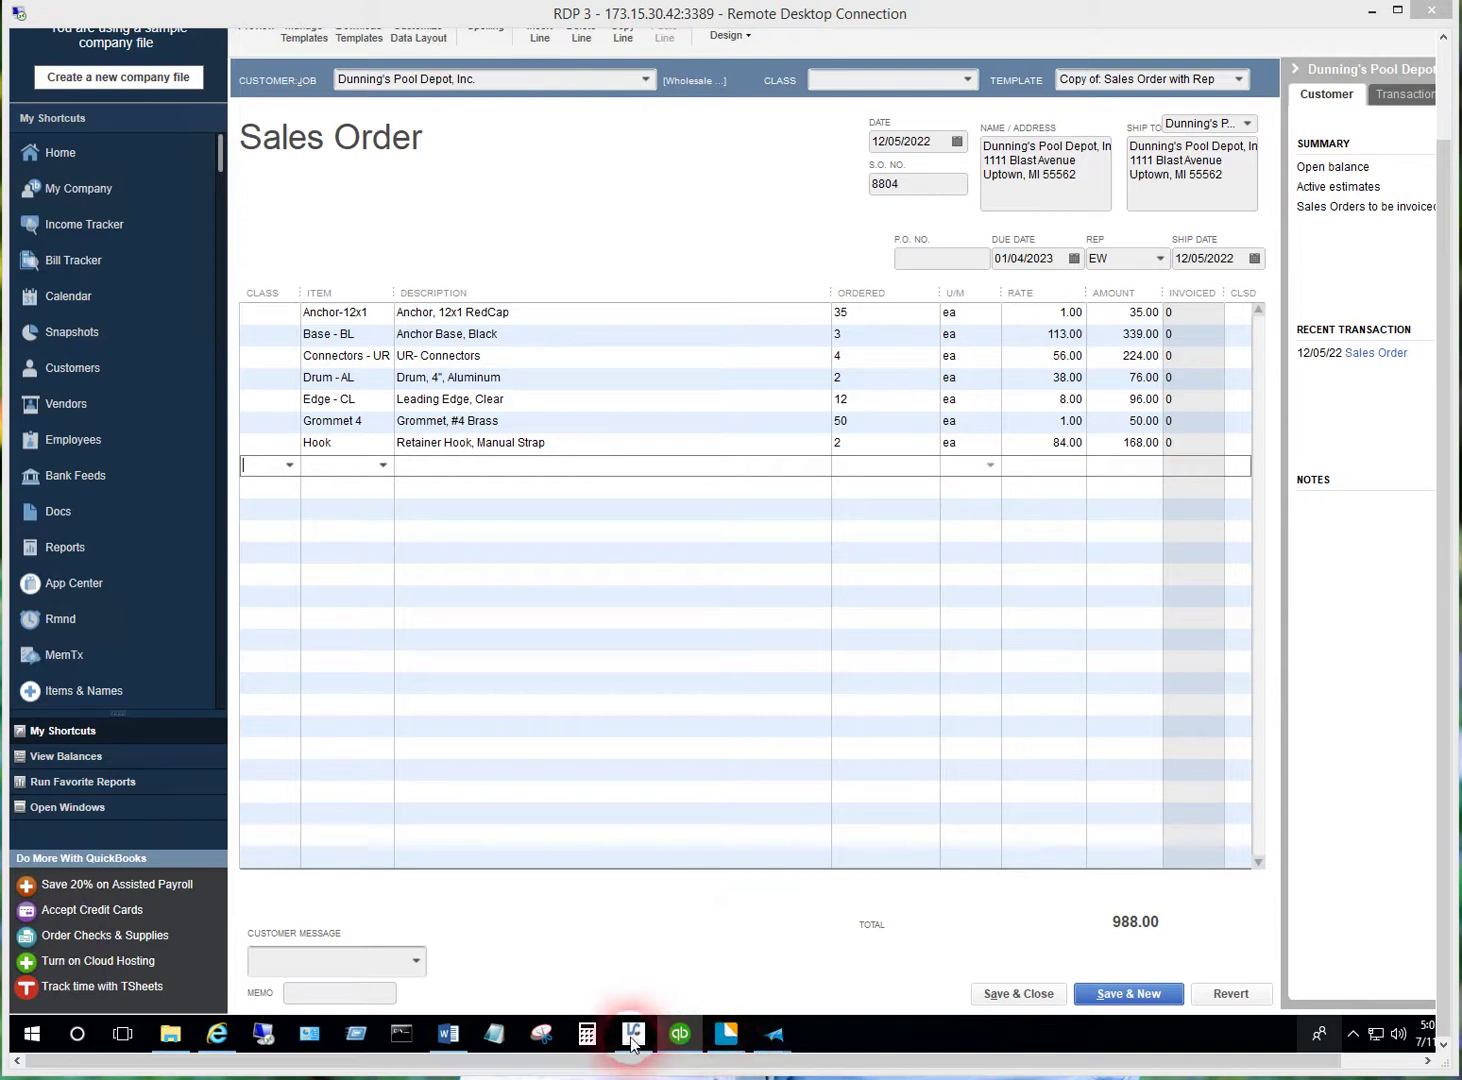
click(603, 945)
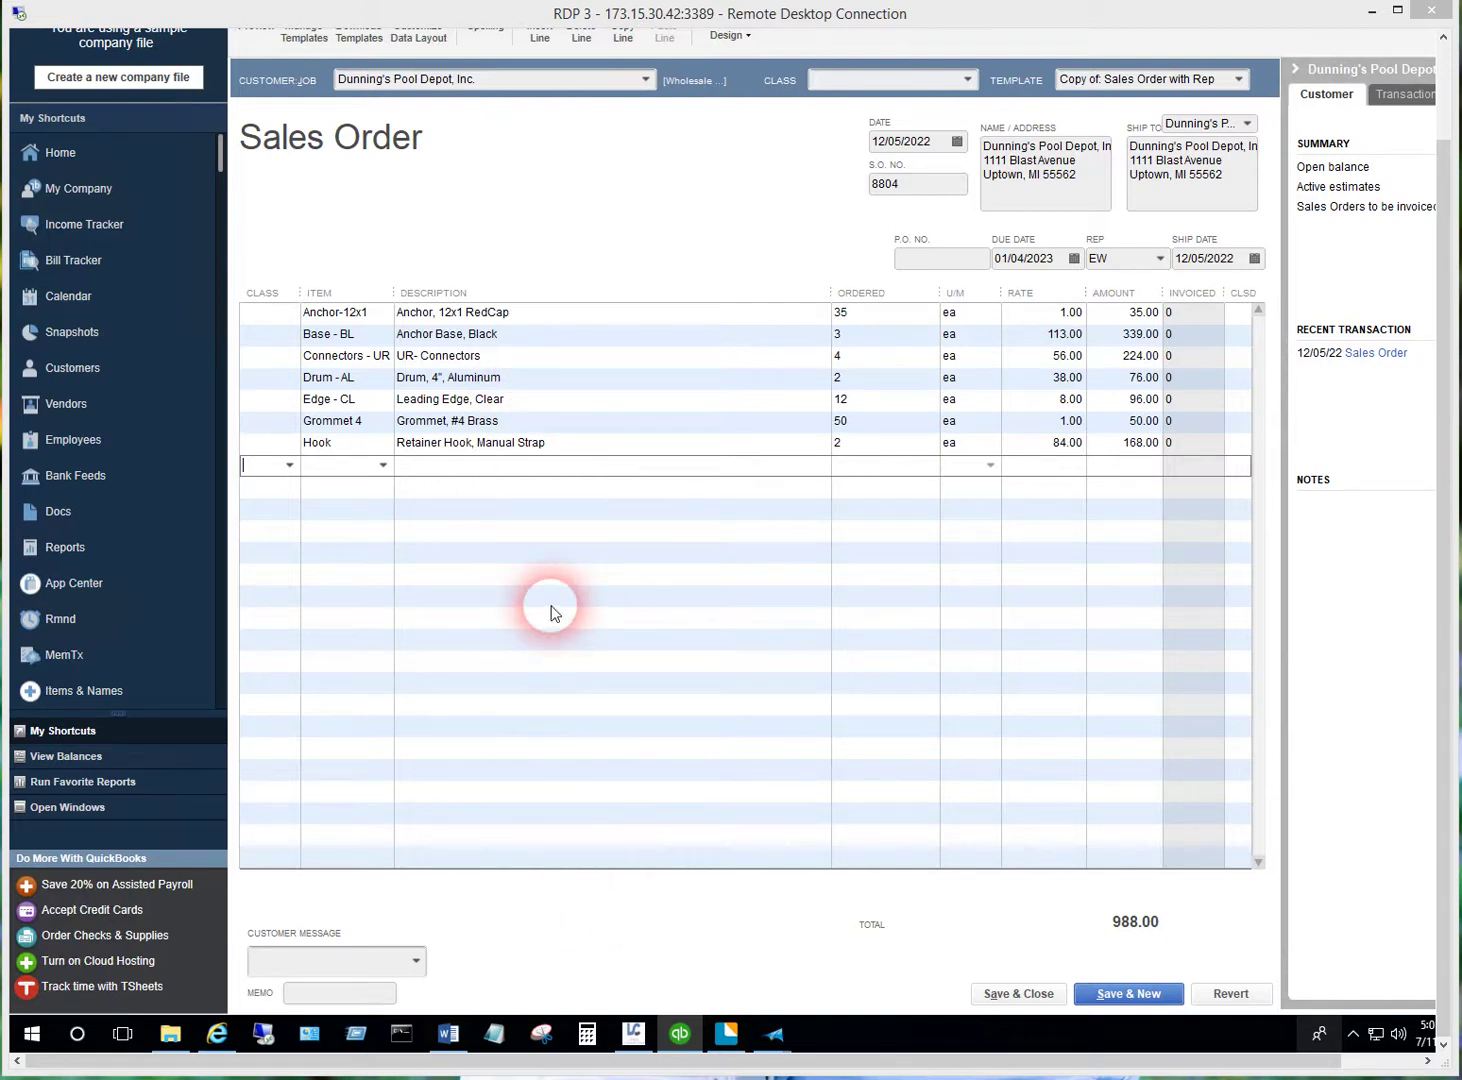
click(578, 315)
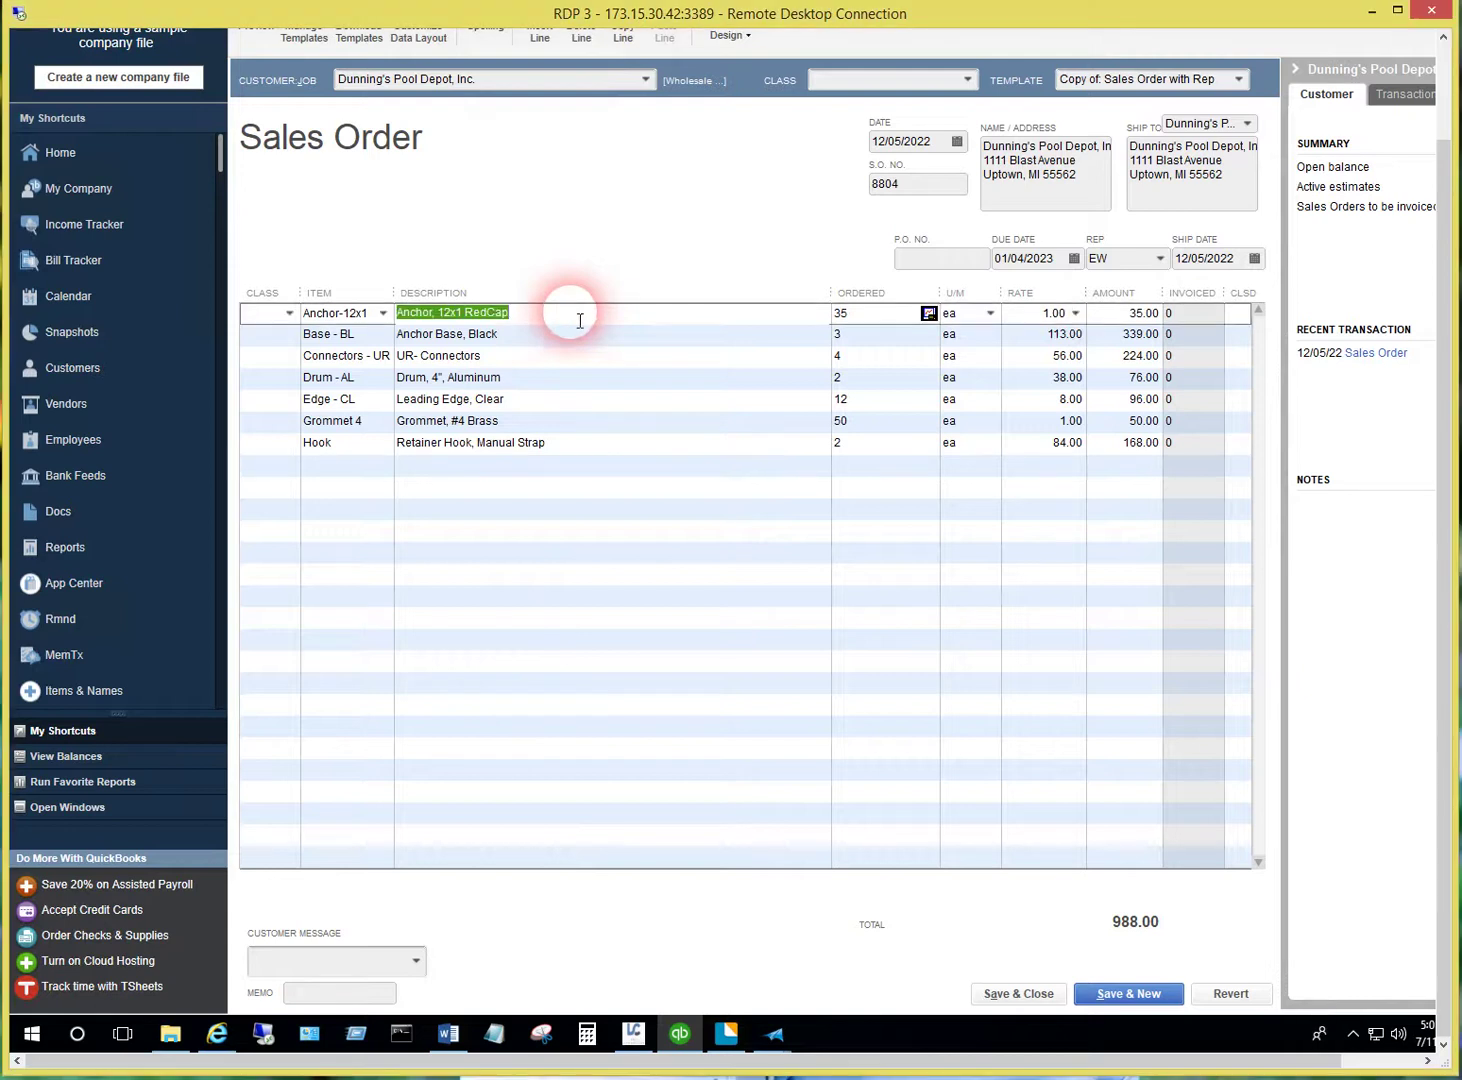
click(349, 320)
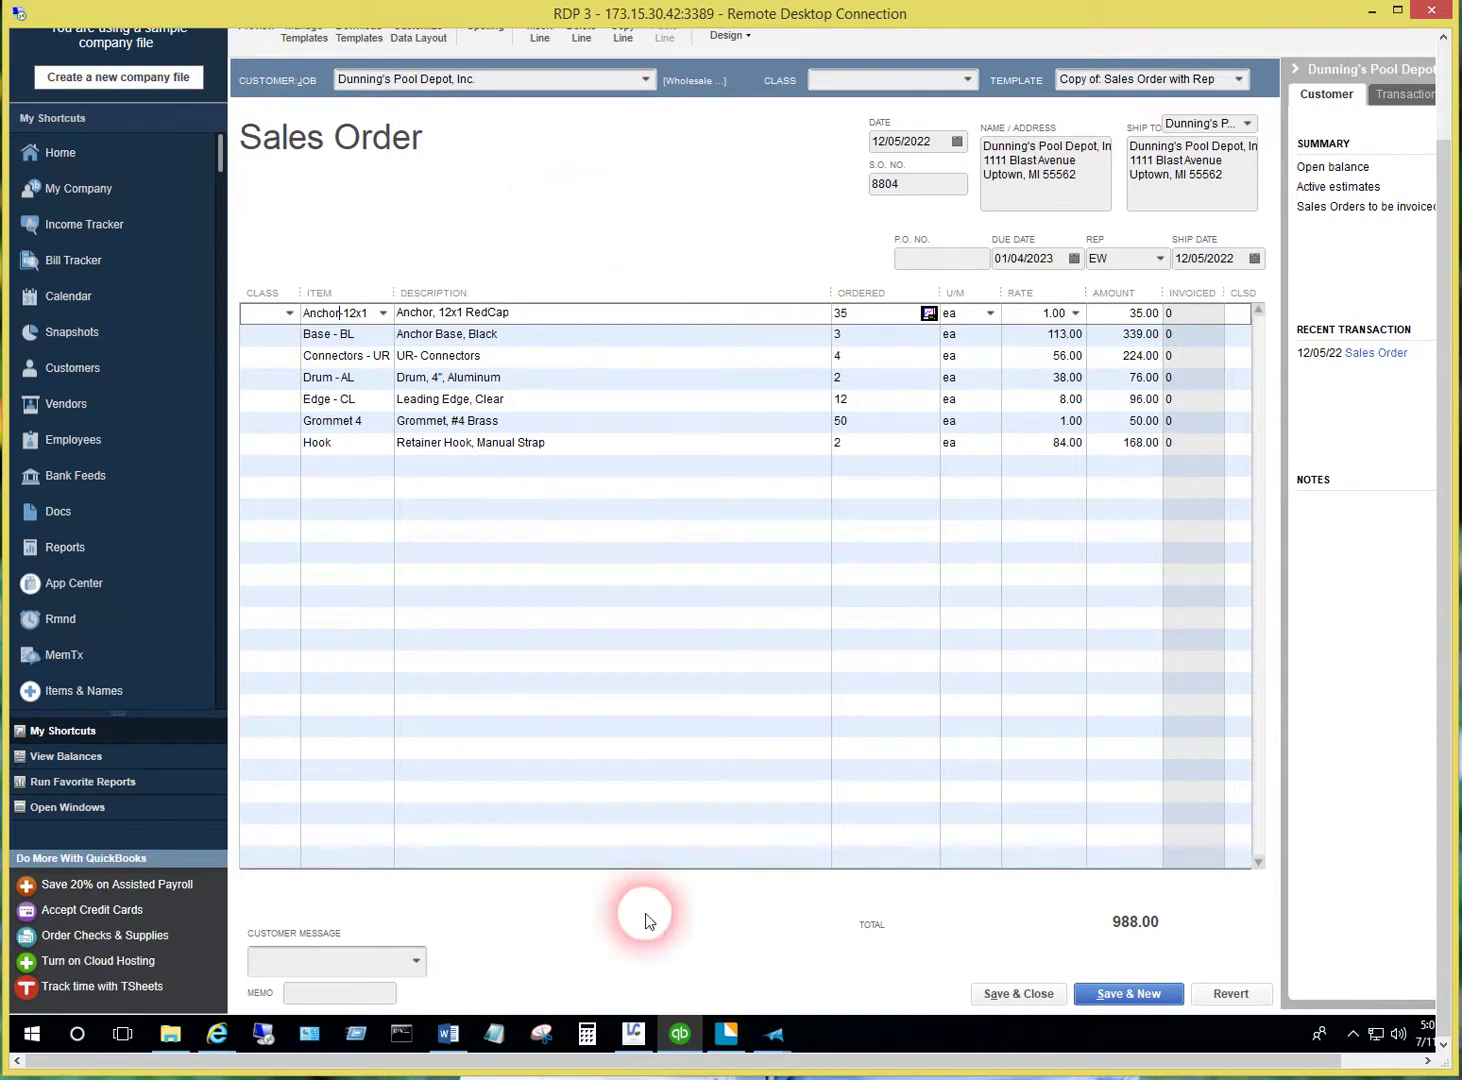
Switch to Label Connector, review its general settings for label paths, print mode and print type, and exit them without saving
click(633, 1035)
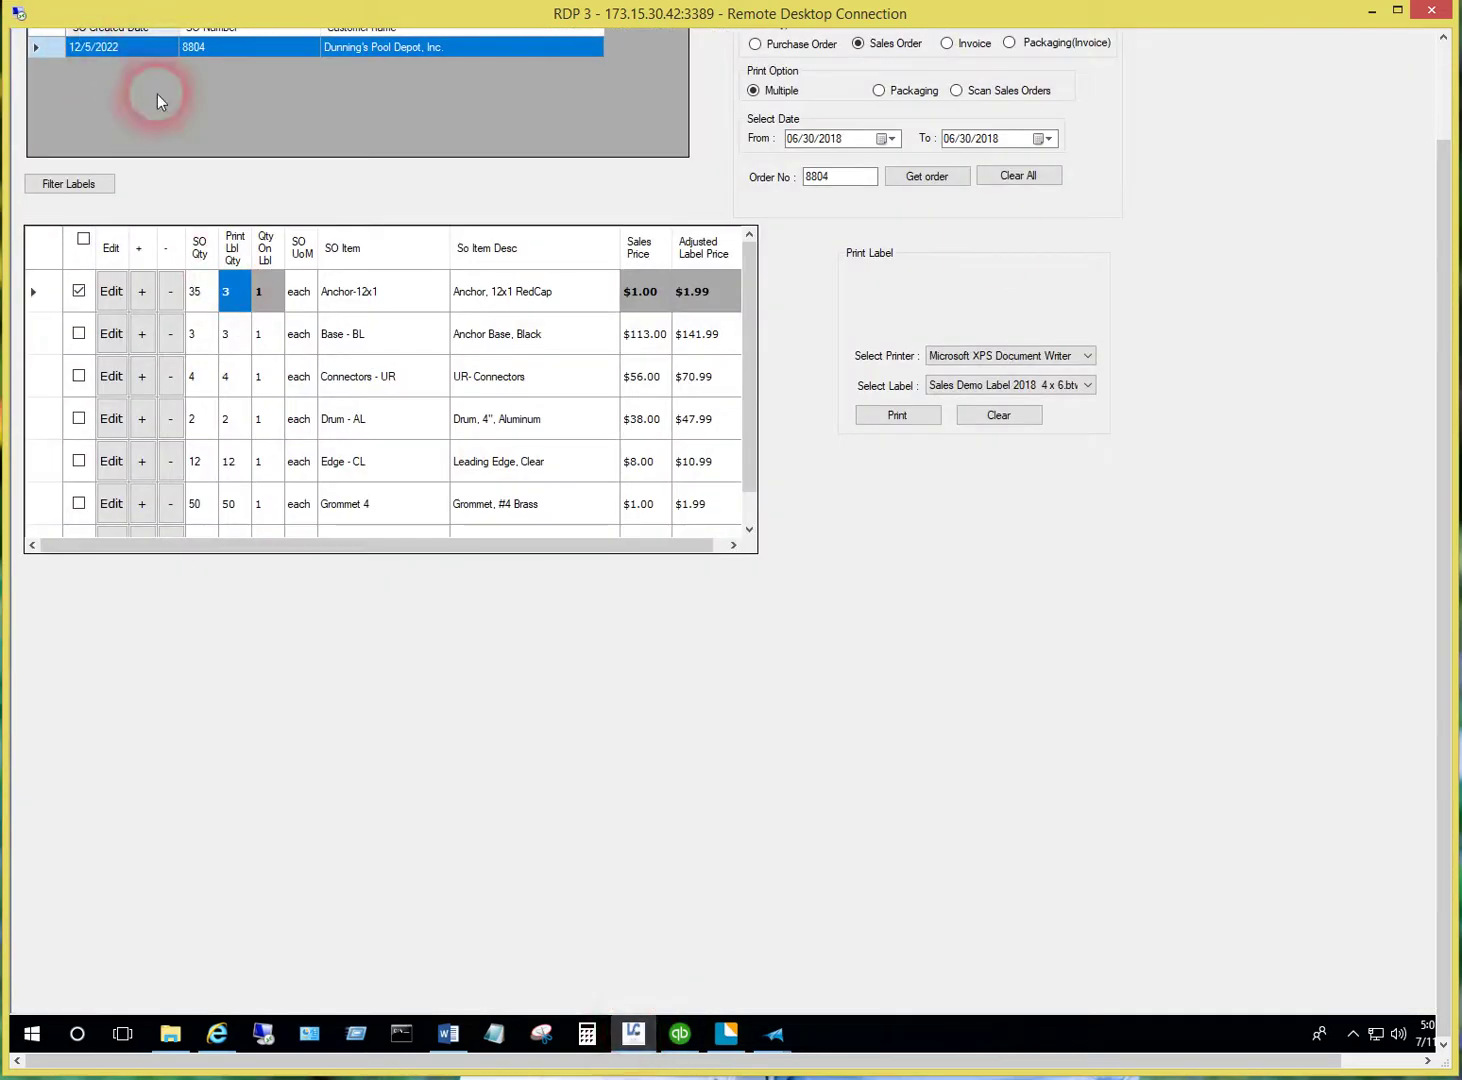
drag(1440, 505, 1428, 323)
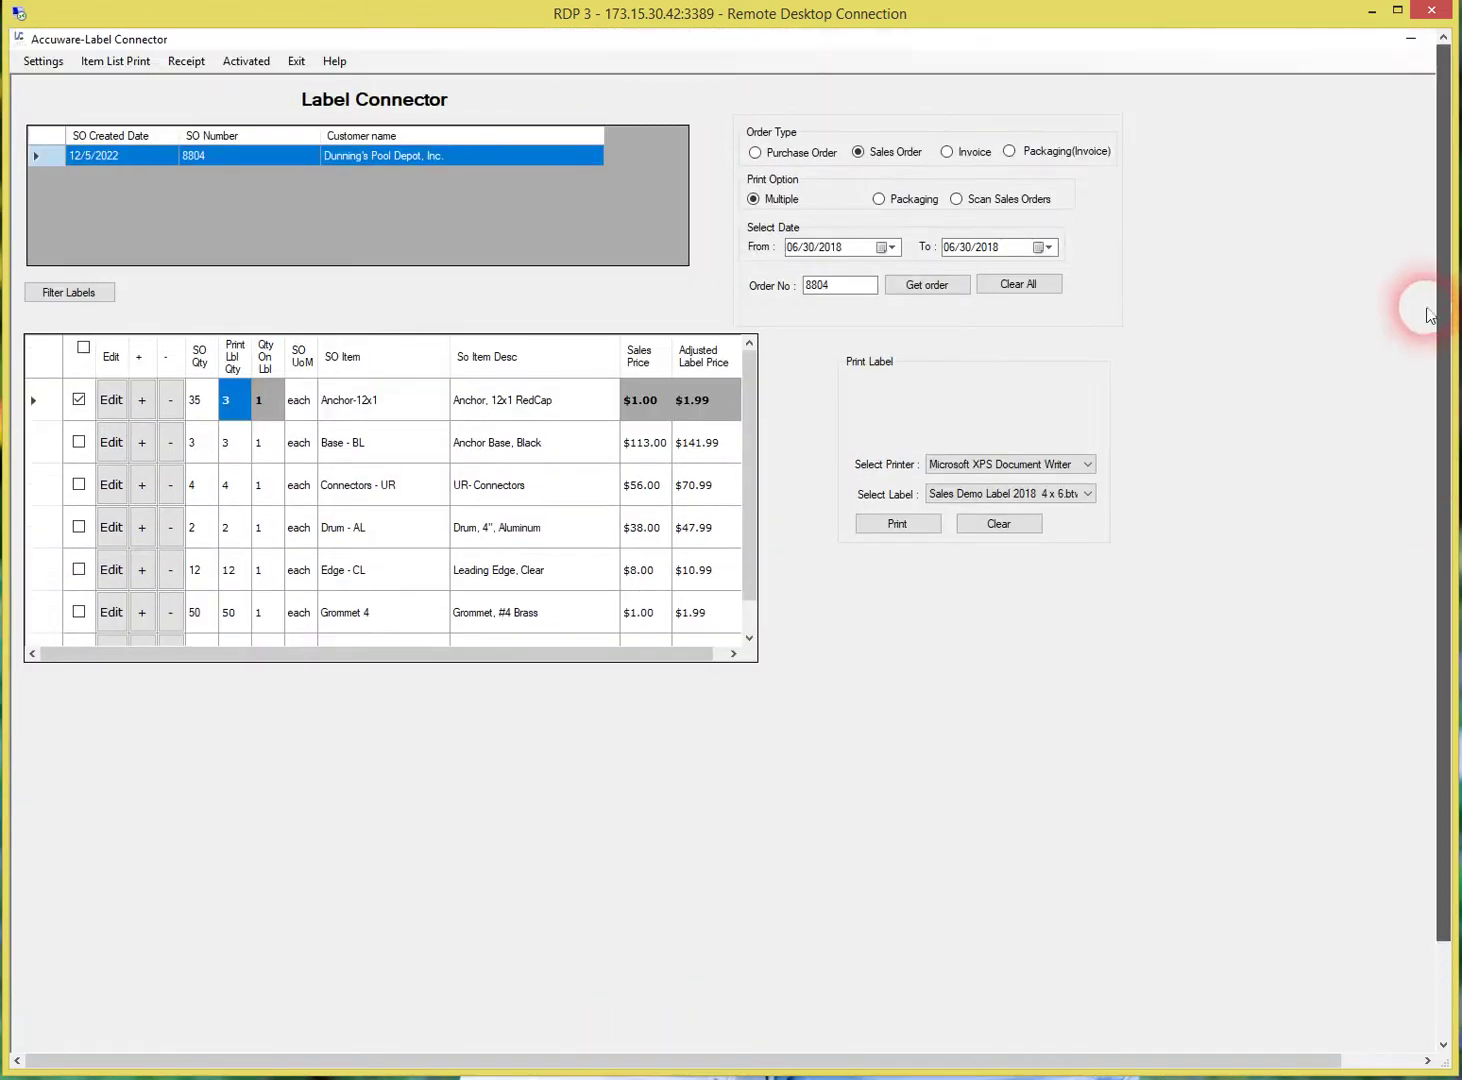
click(43, 61)
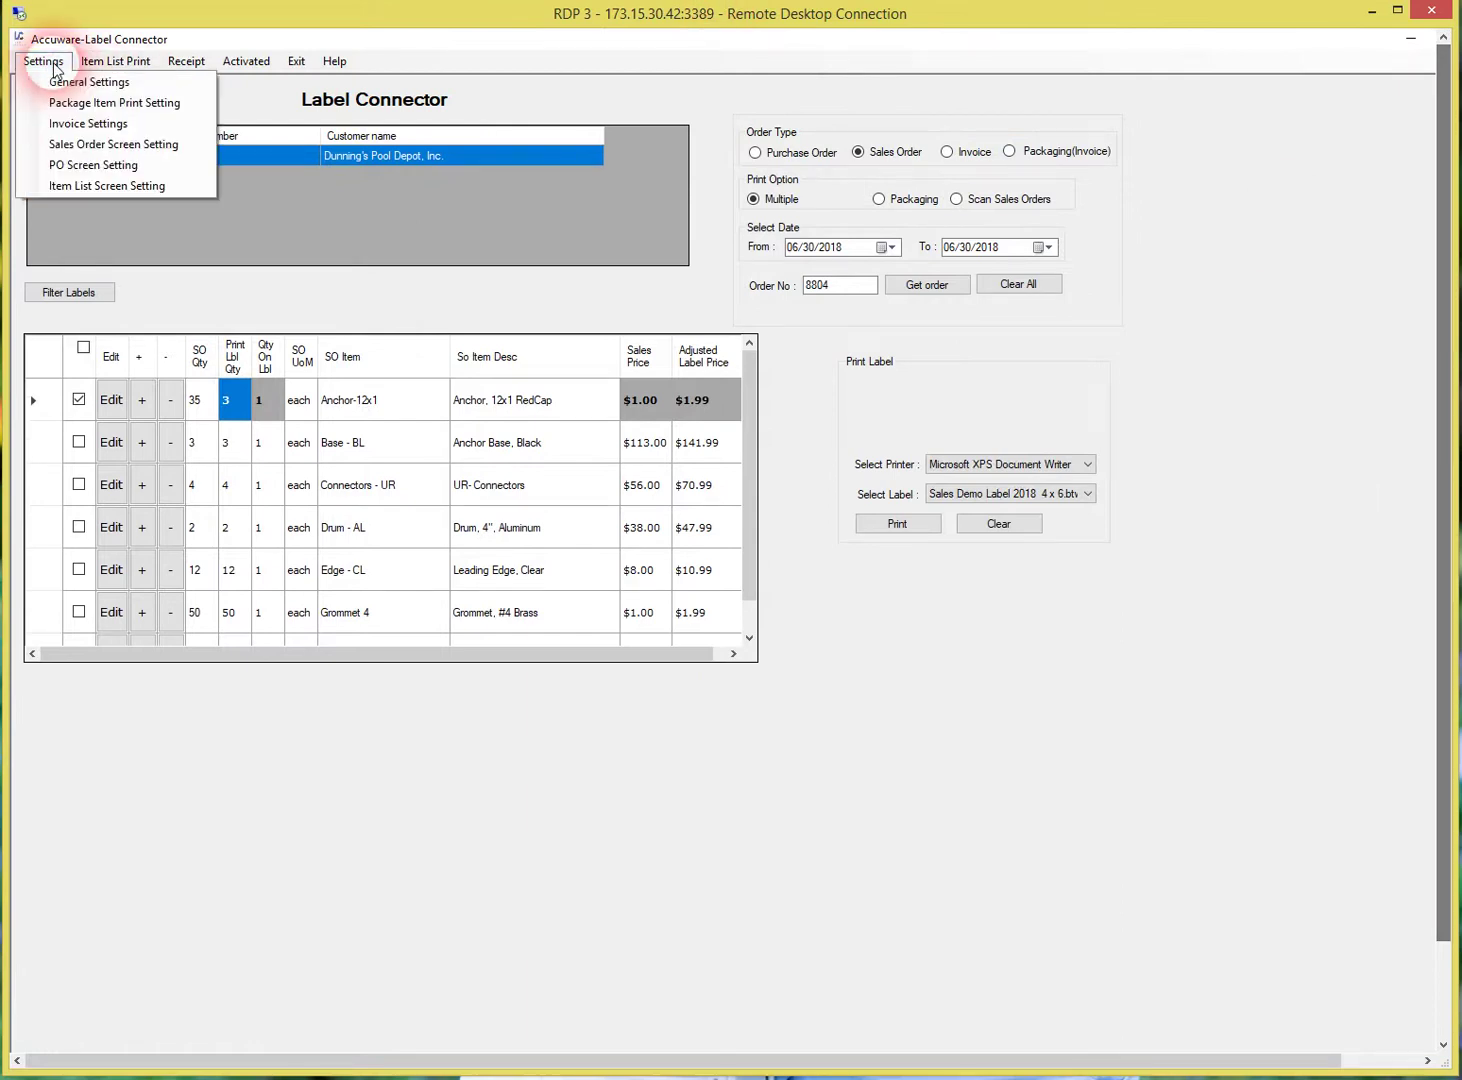
click(66, 84)
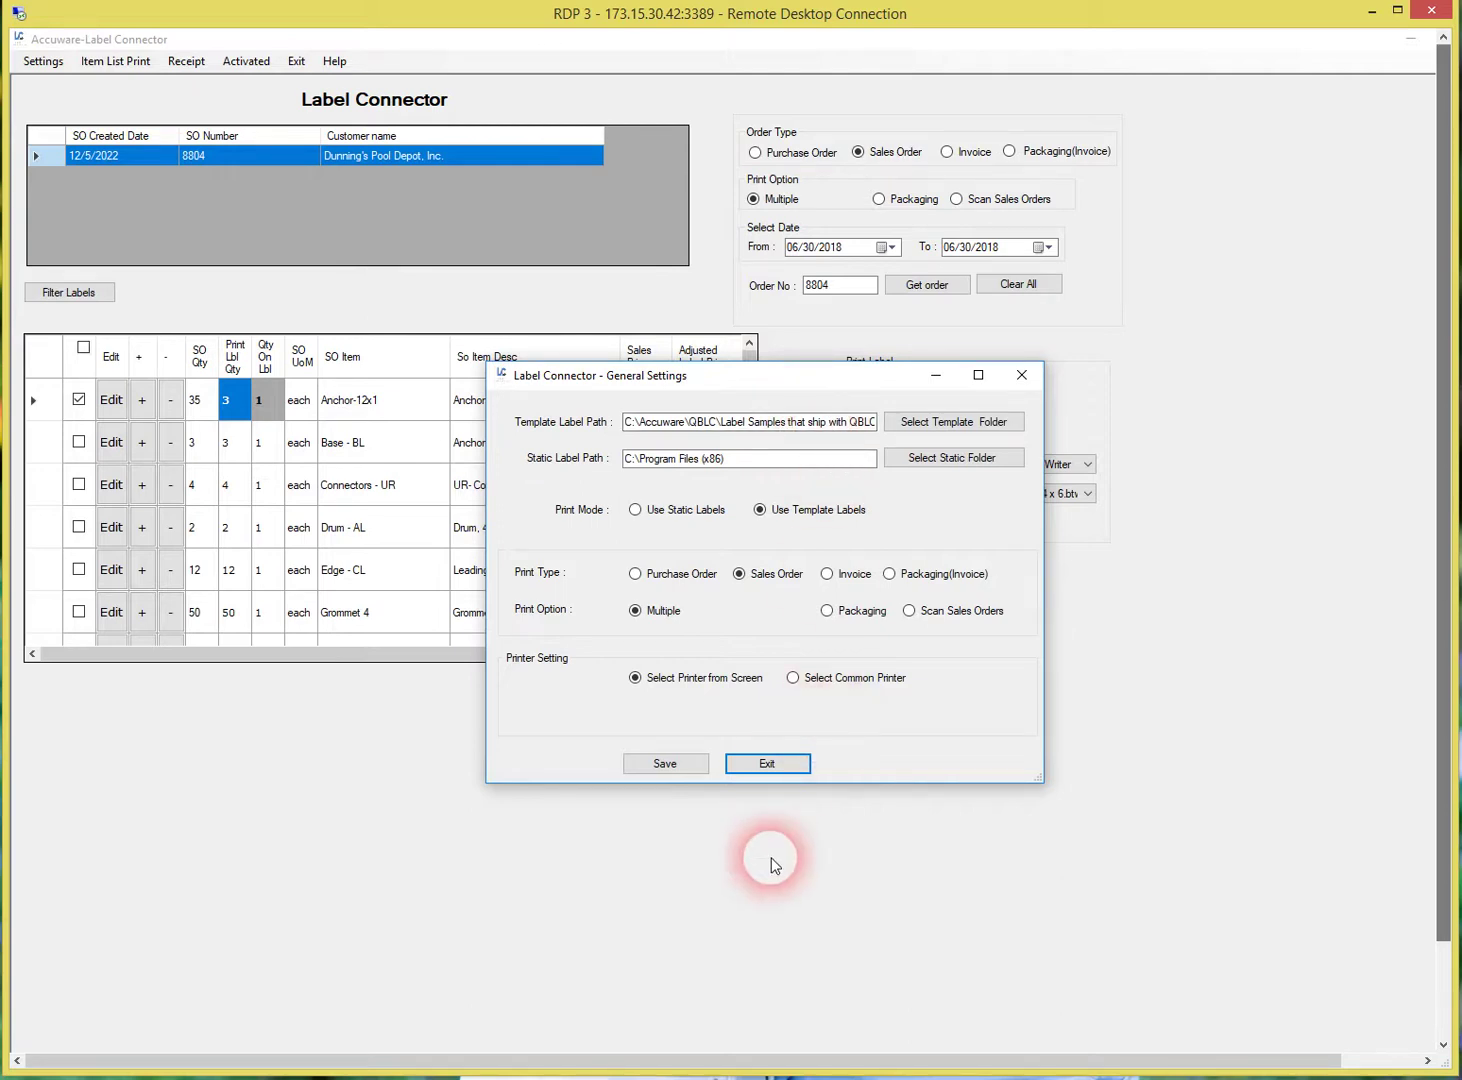
click(771, 766)
drag(1443, 773, 1443, 888)
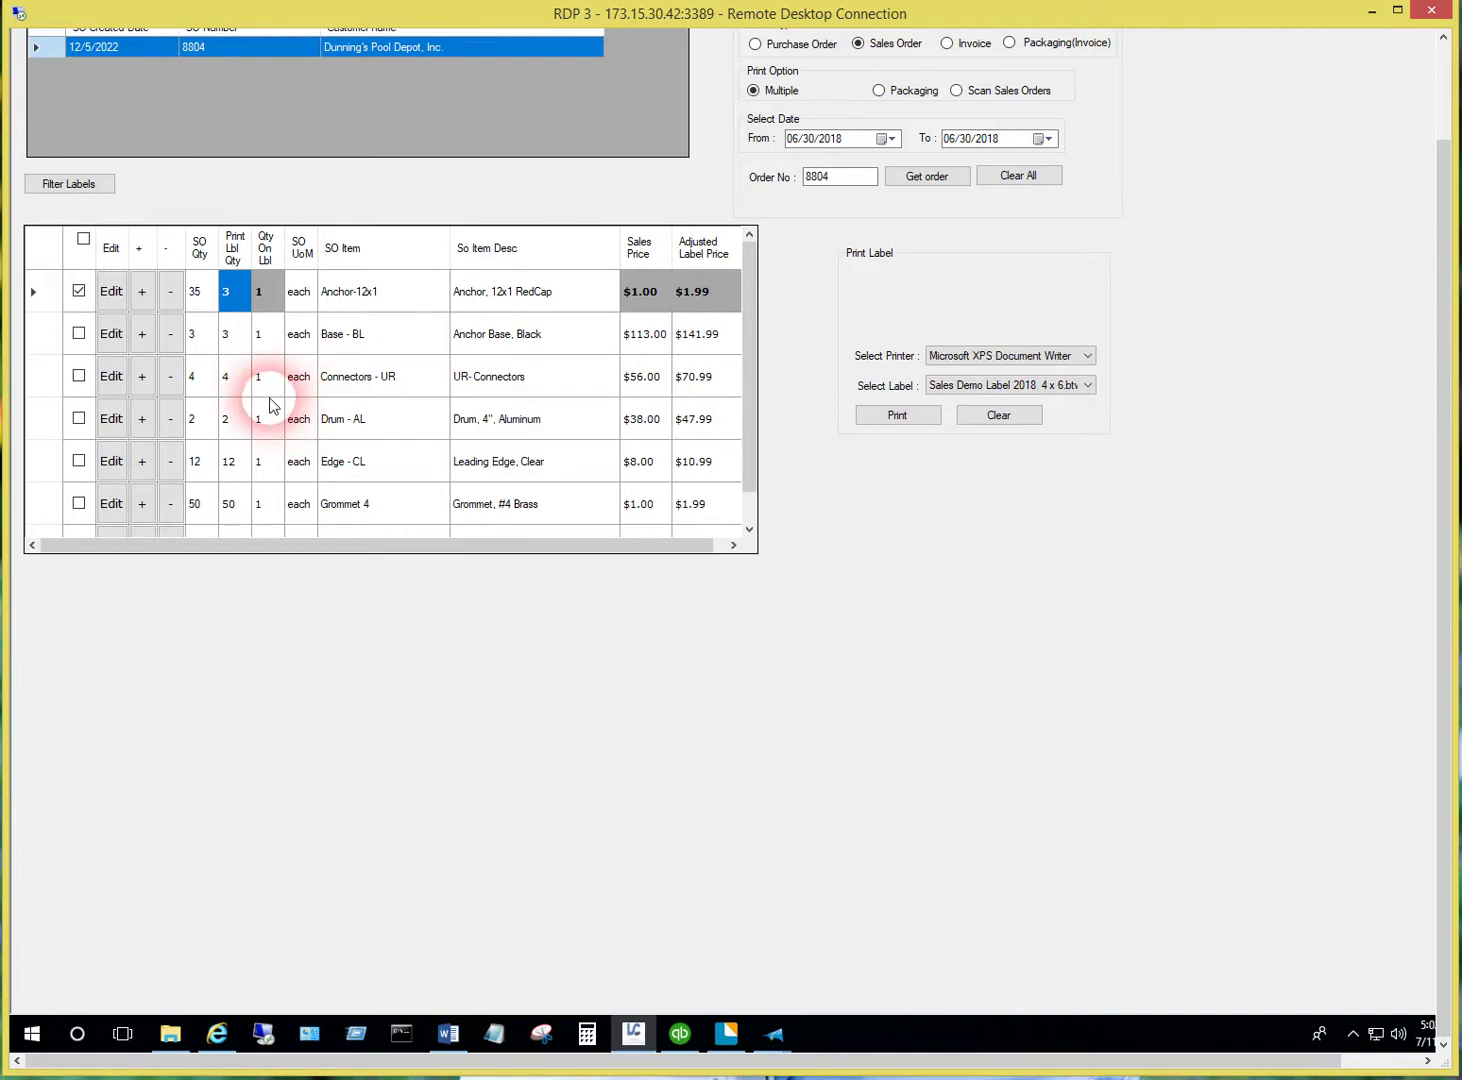
Switch through QuickBooks to BarTender and examine the linked data fields on the Sales Demo Label 2018 4 x 6 template
click(681, 1035)
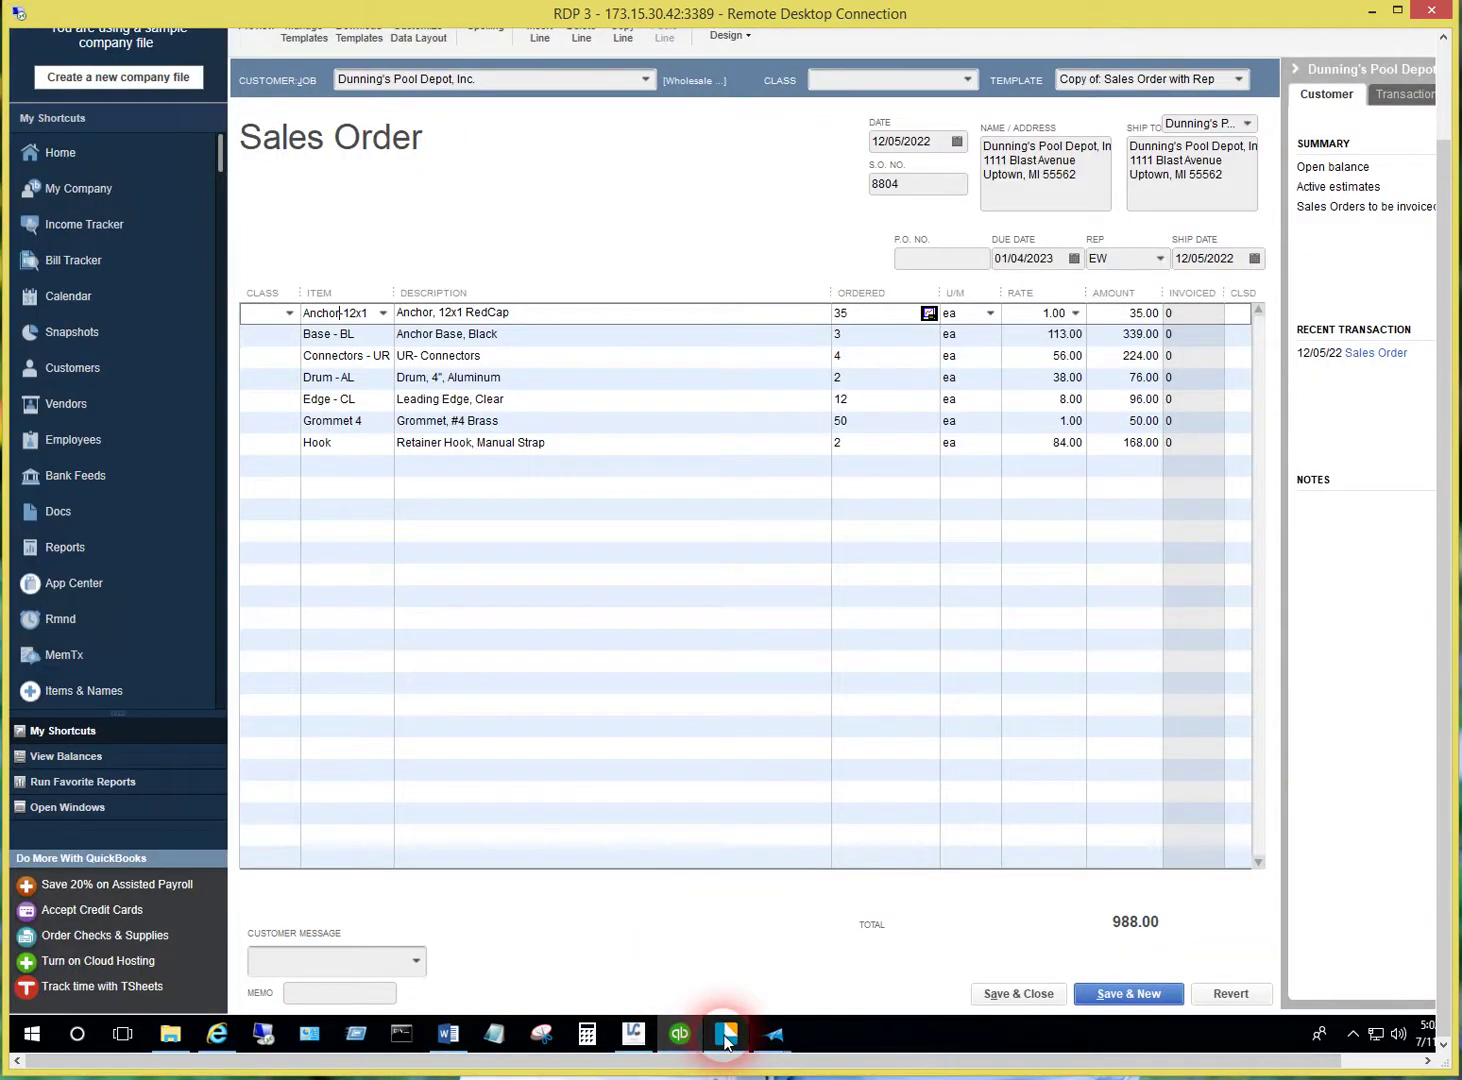
mouse_move(727, 1042)
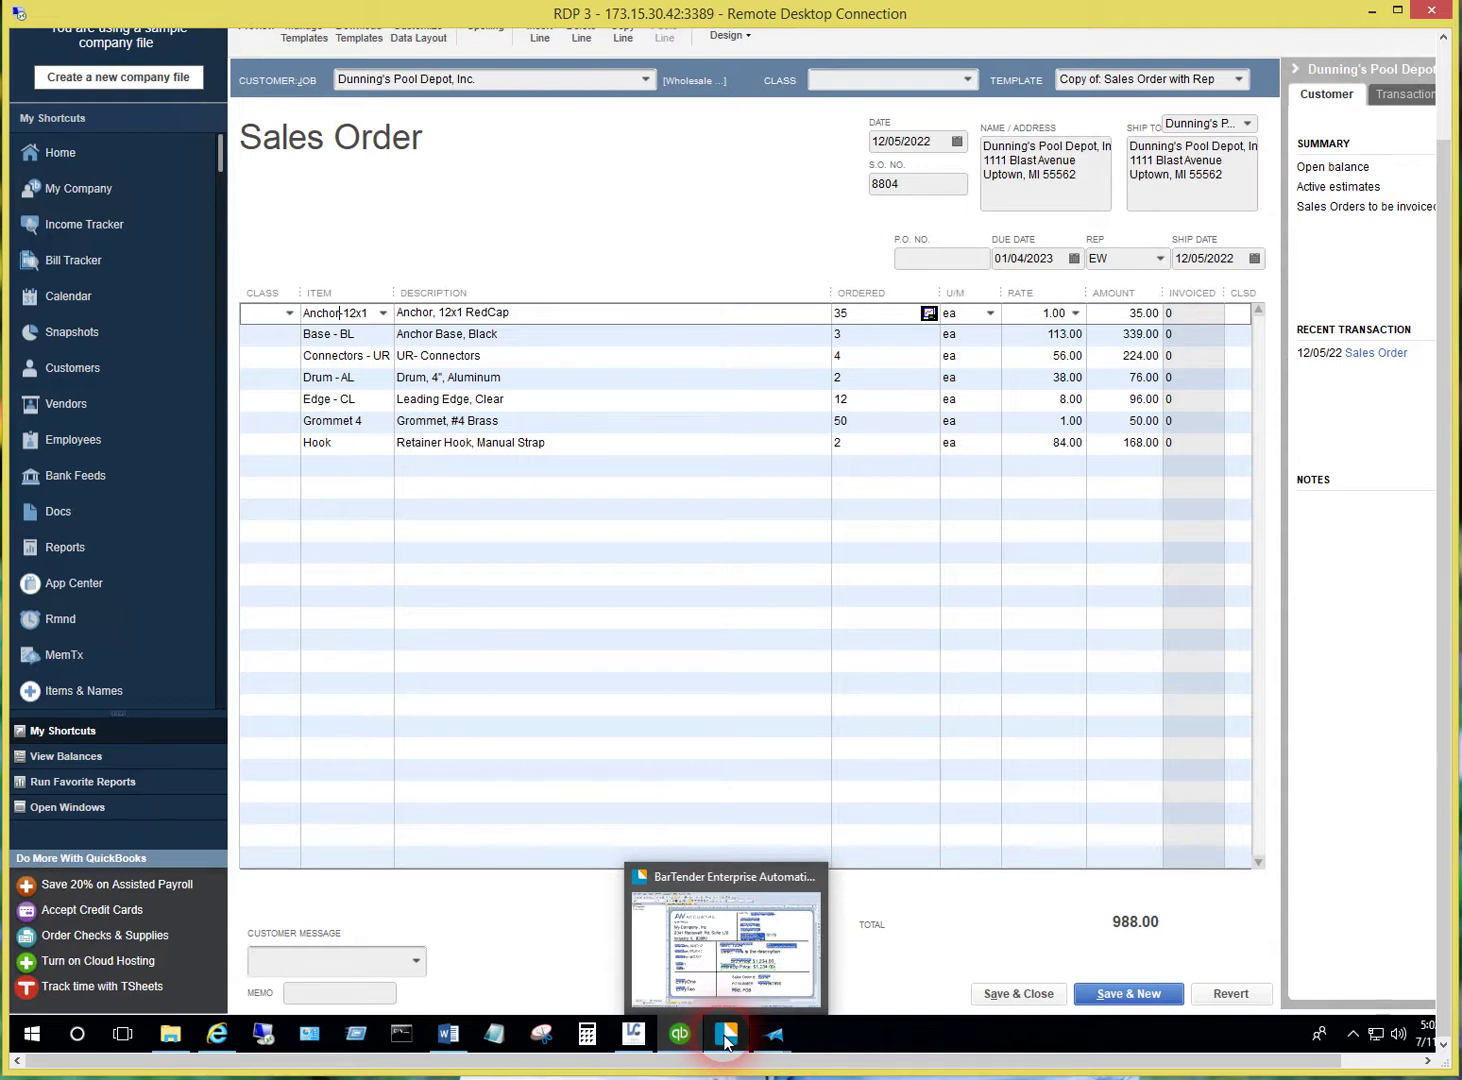
click(727, 1042)
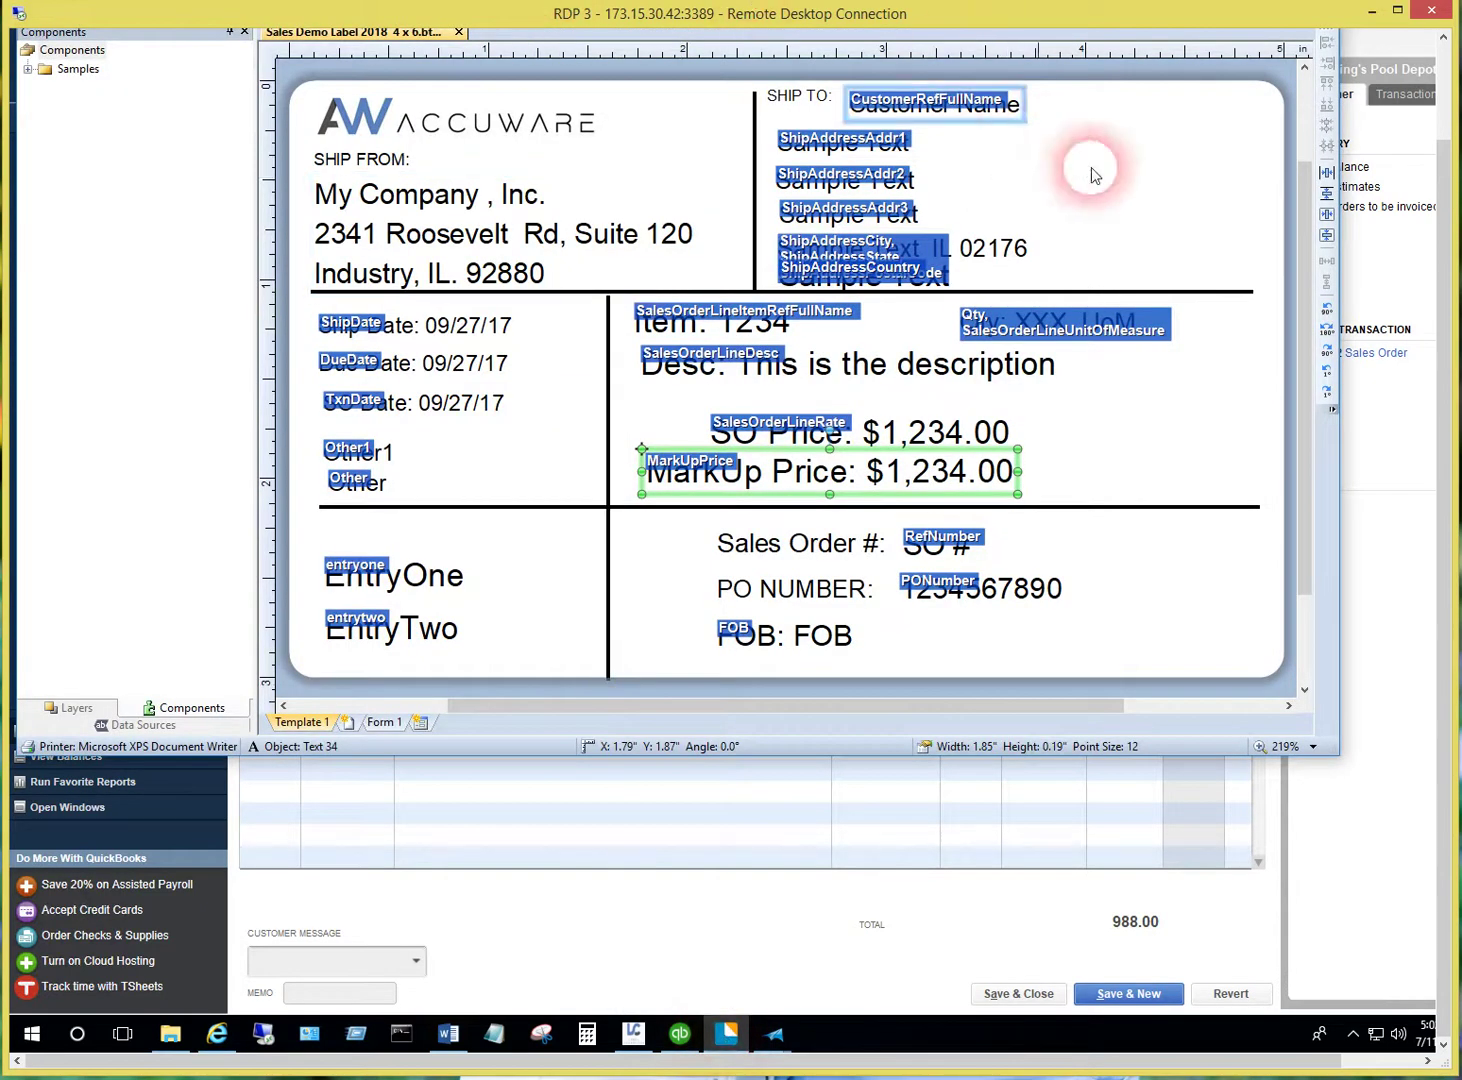
drag(1440, 390, 1441, 296)
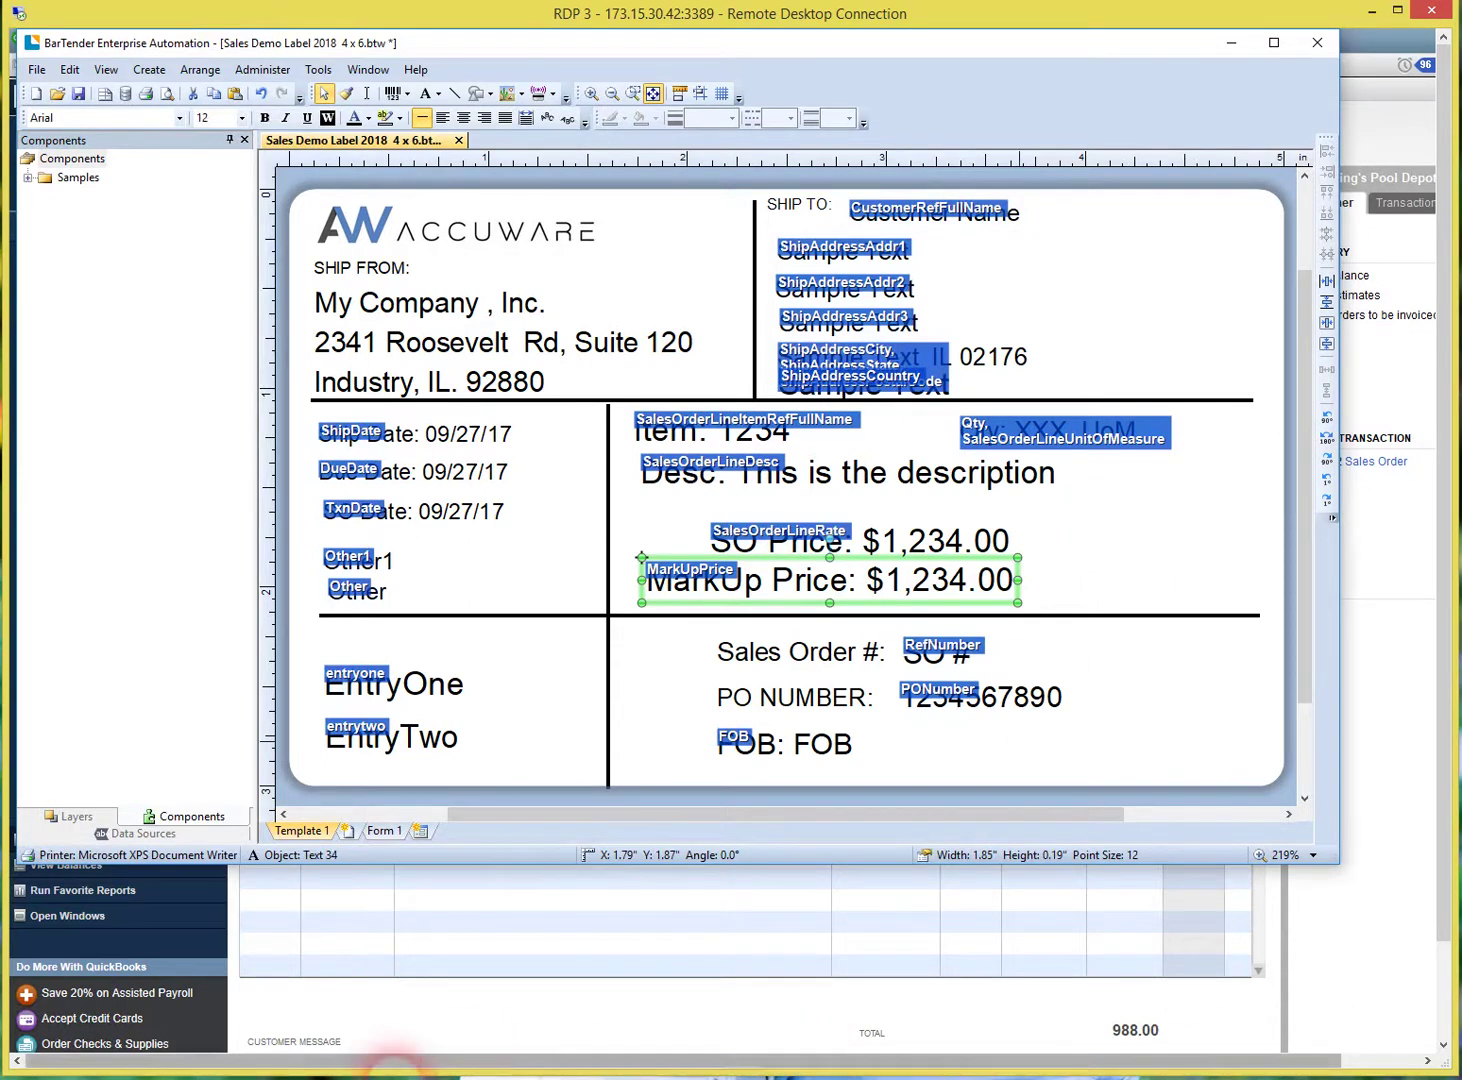
drag(1440, 880, 1430, 965)
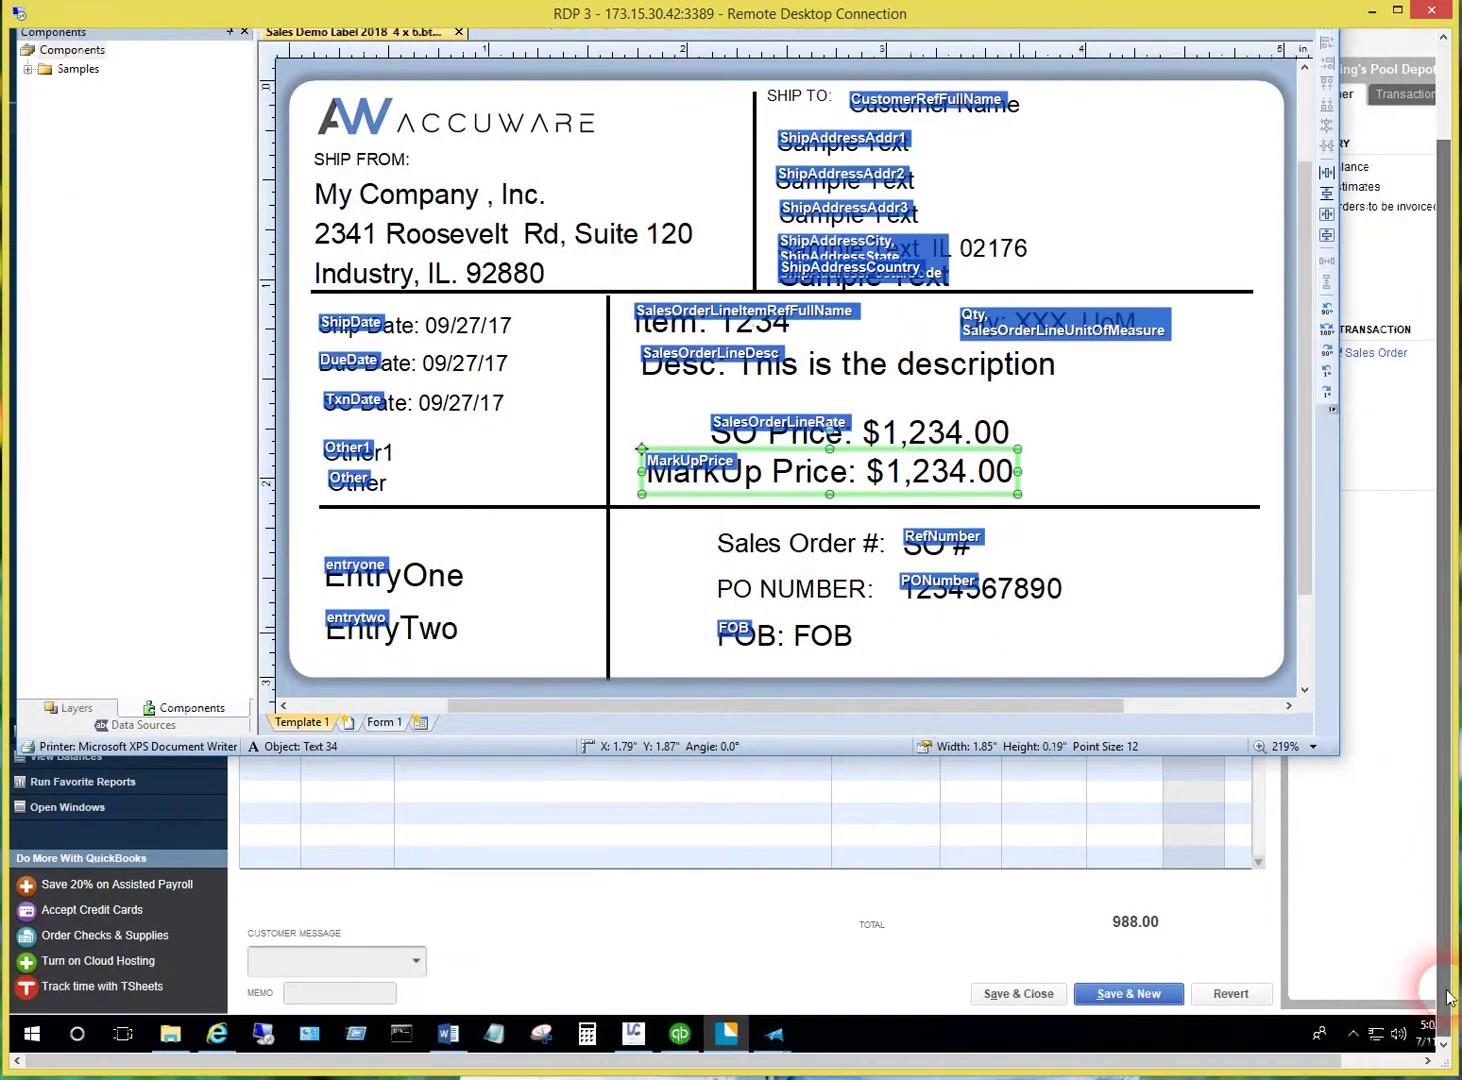
Switch to QuickBooks and copy the item name Anchor-12x1 from the first line of the sales order
click(679, 1036)
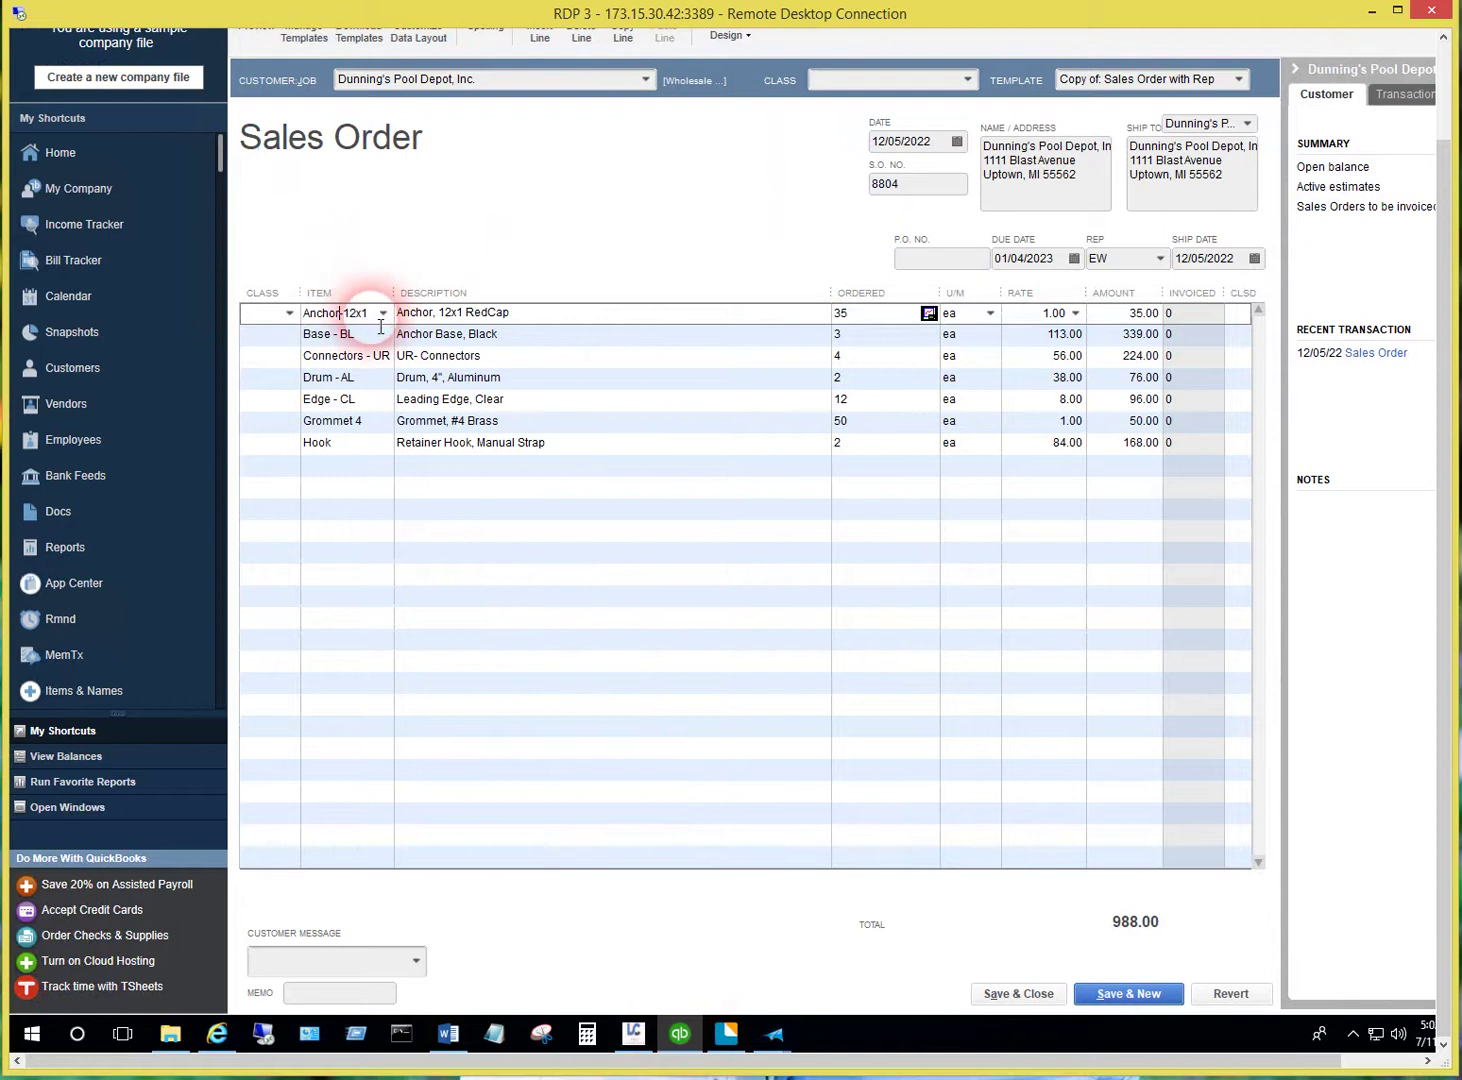
drag(380, 325, 318, 320)
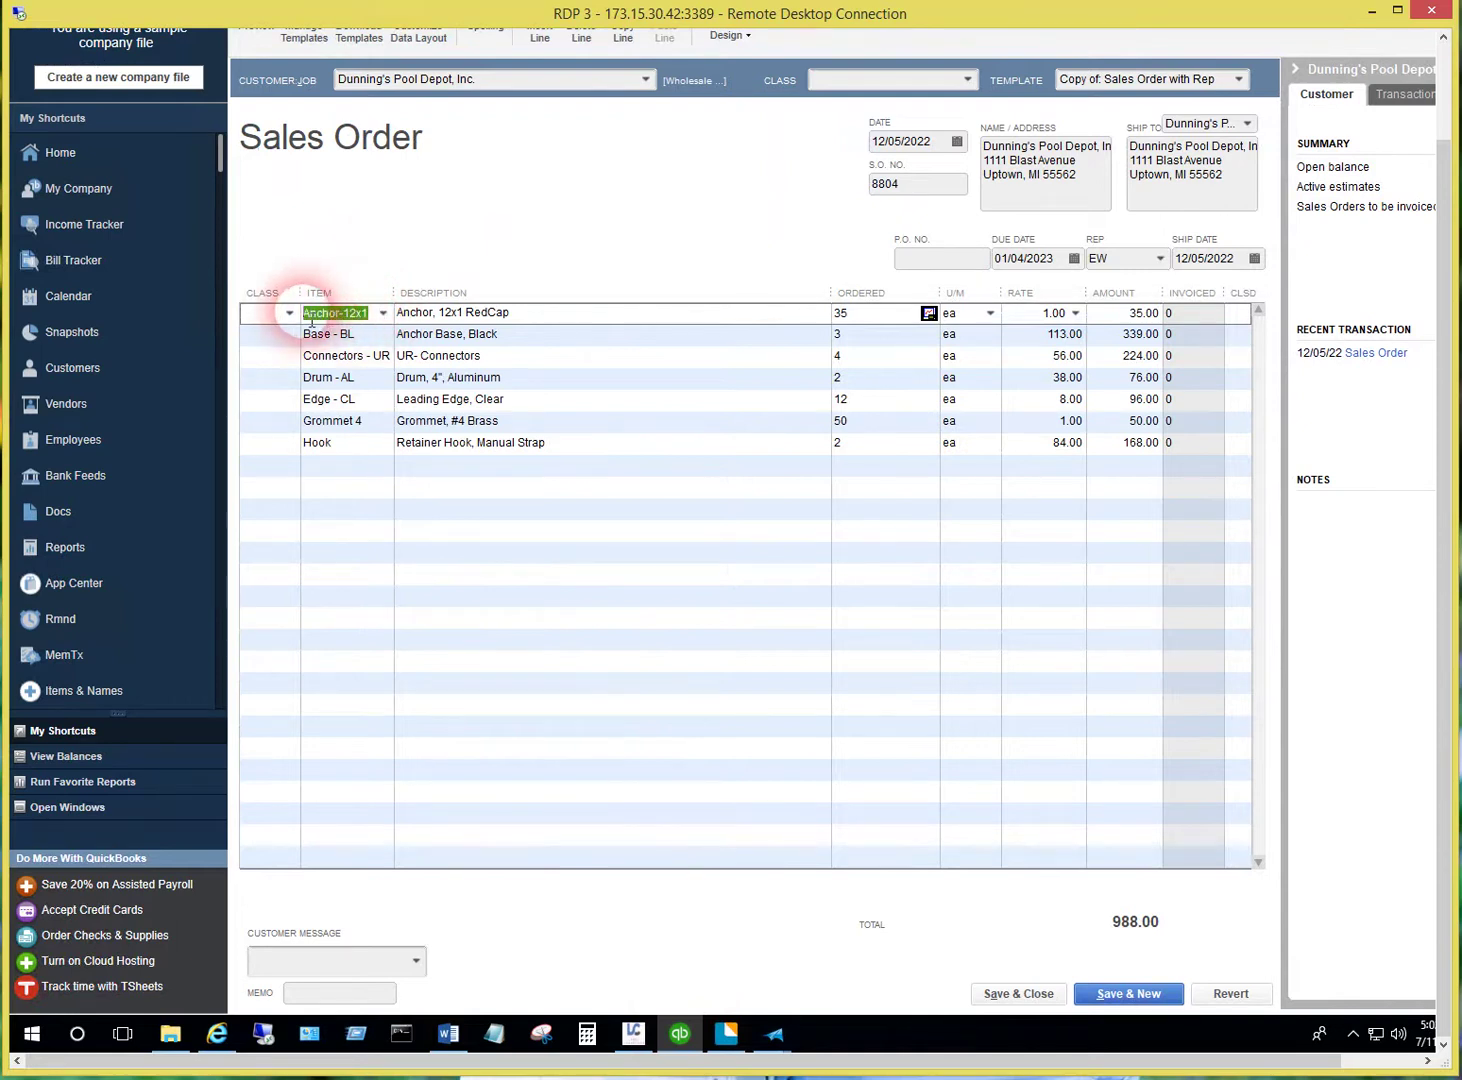
right_click(314, 318)
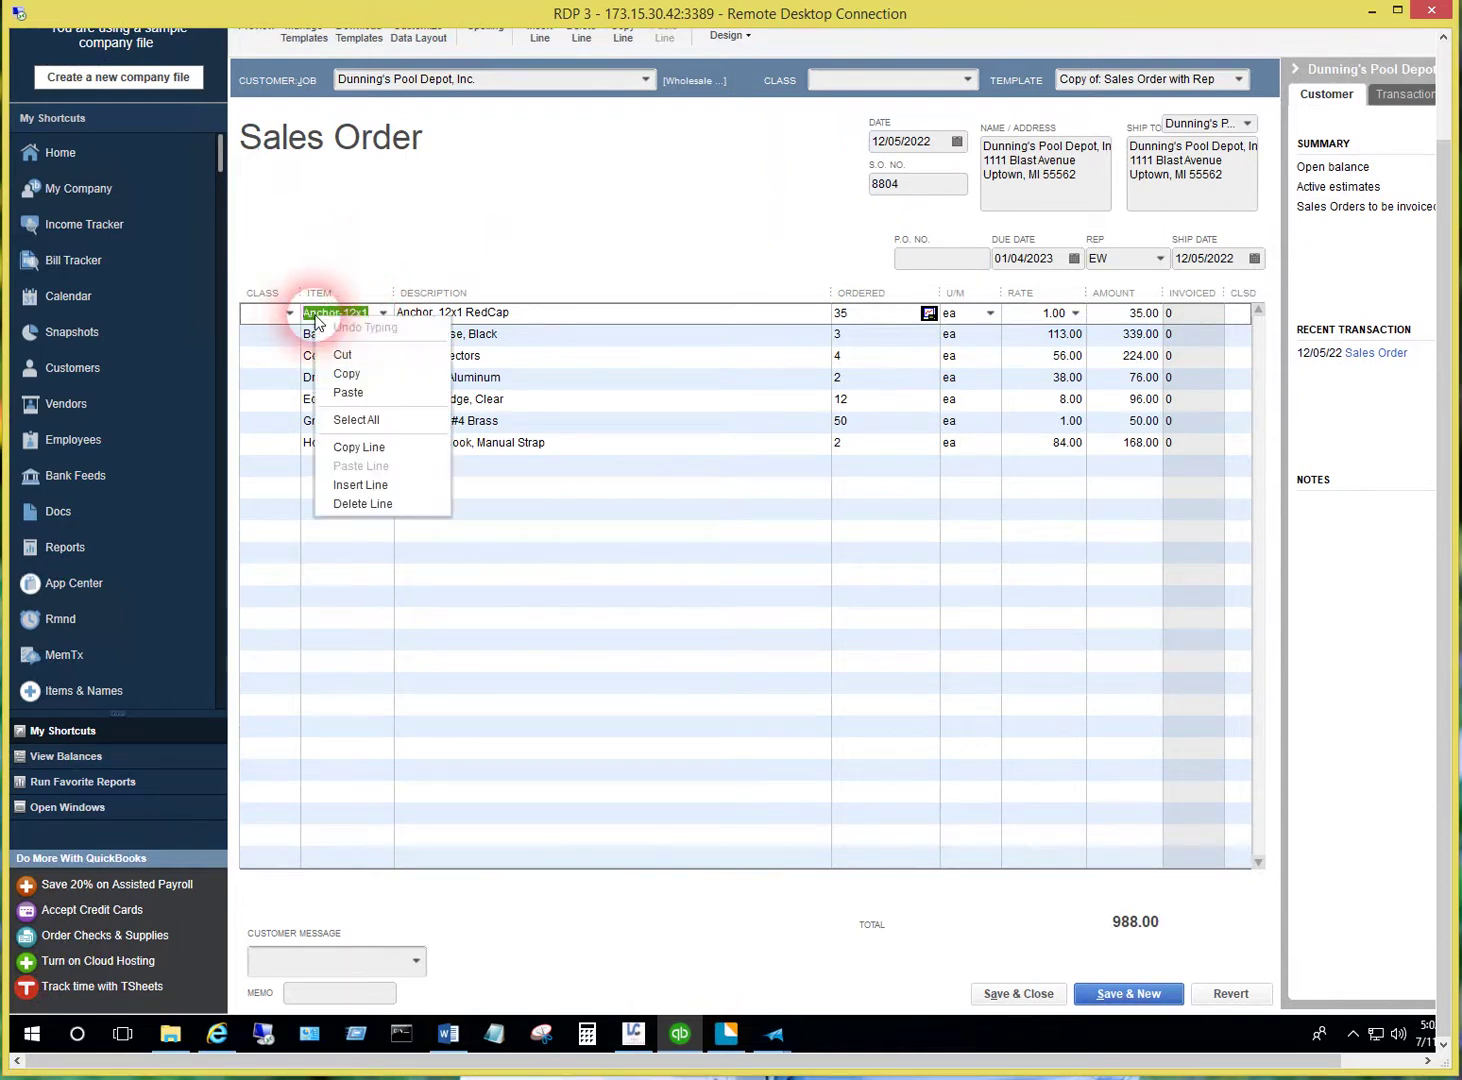
click(346, 375)
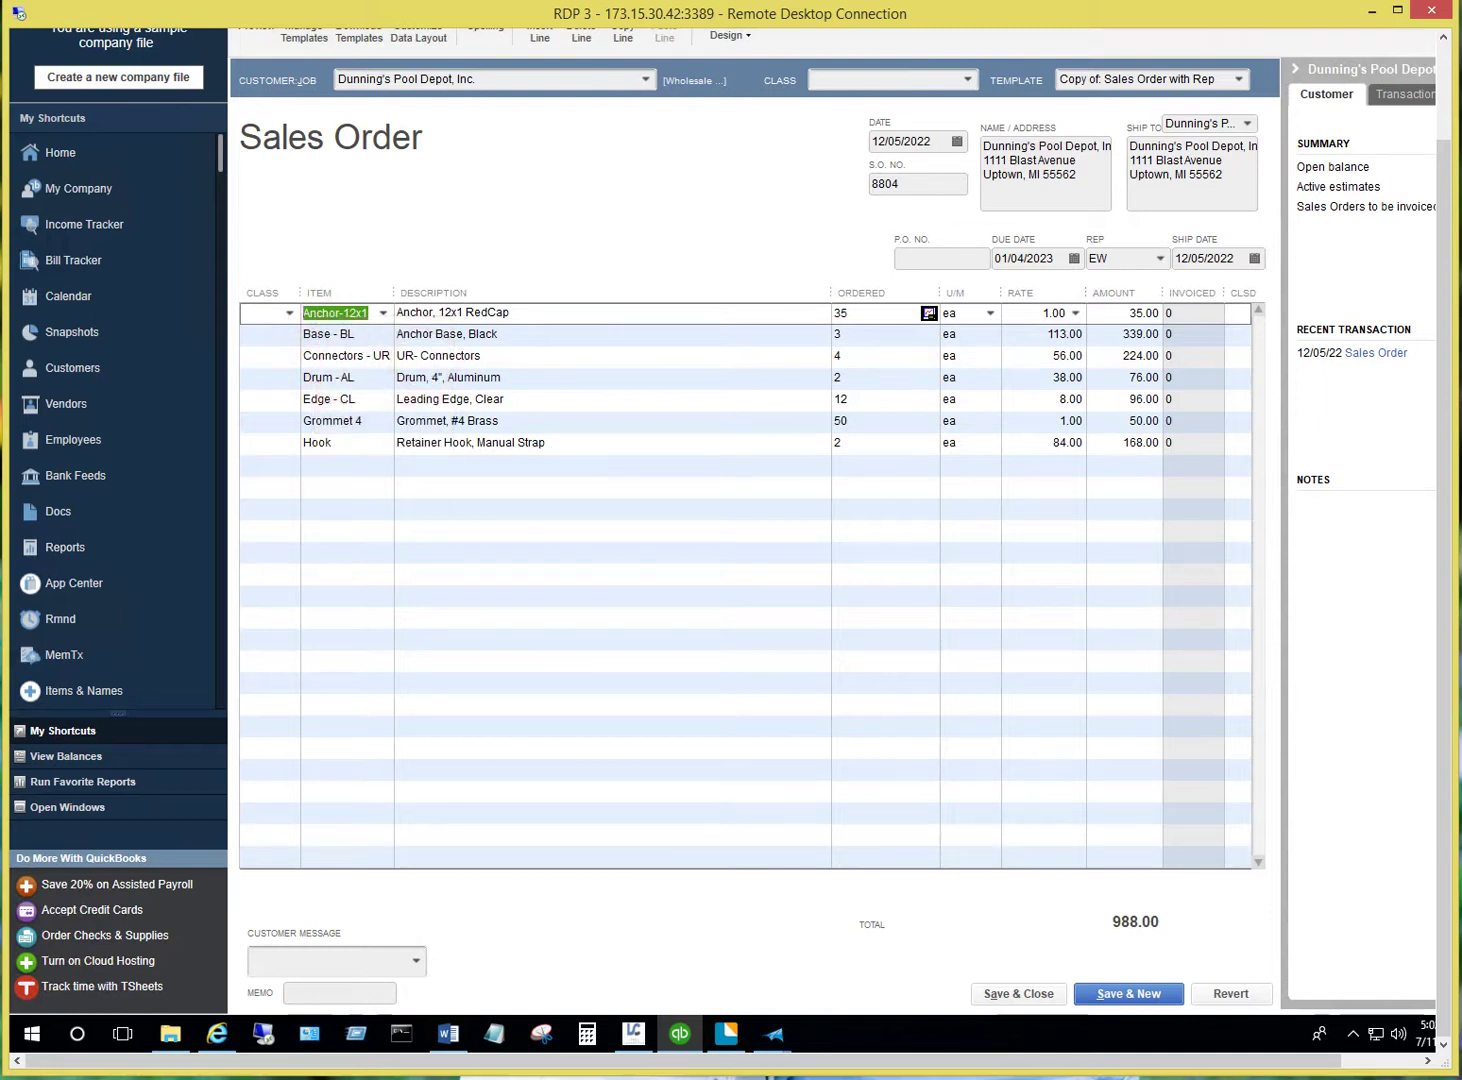
Open the Anchor-12x1 item record from the Item List
drag(1450, 600, 1440, 480)
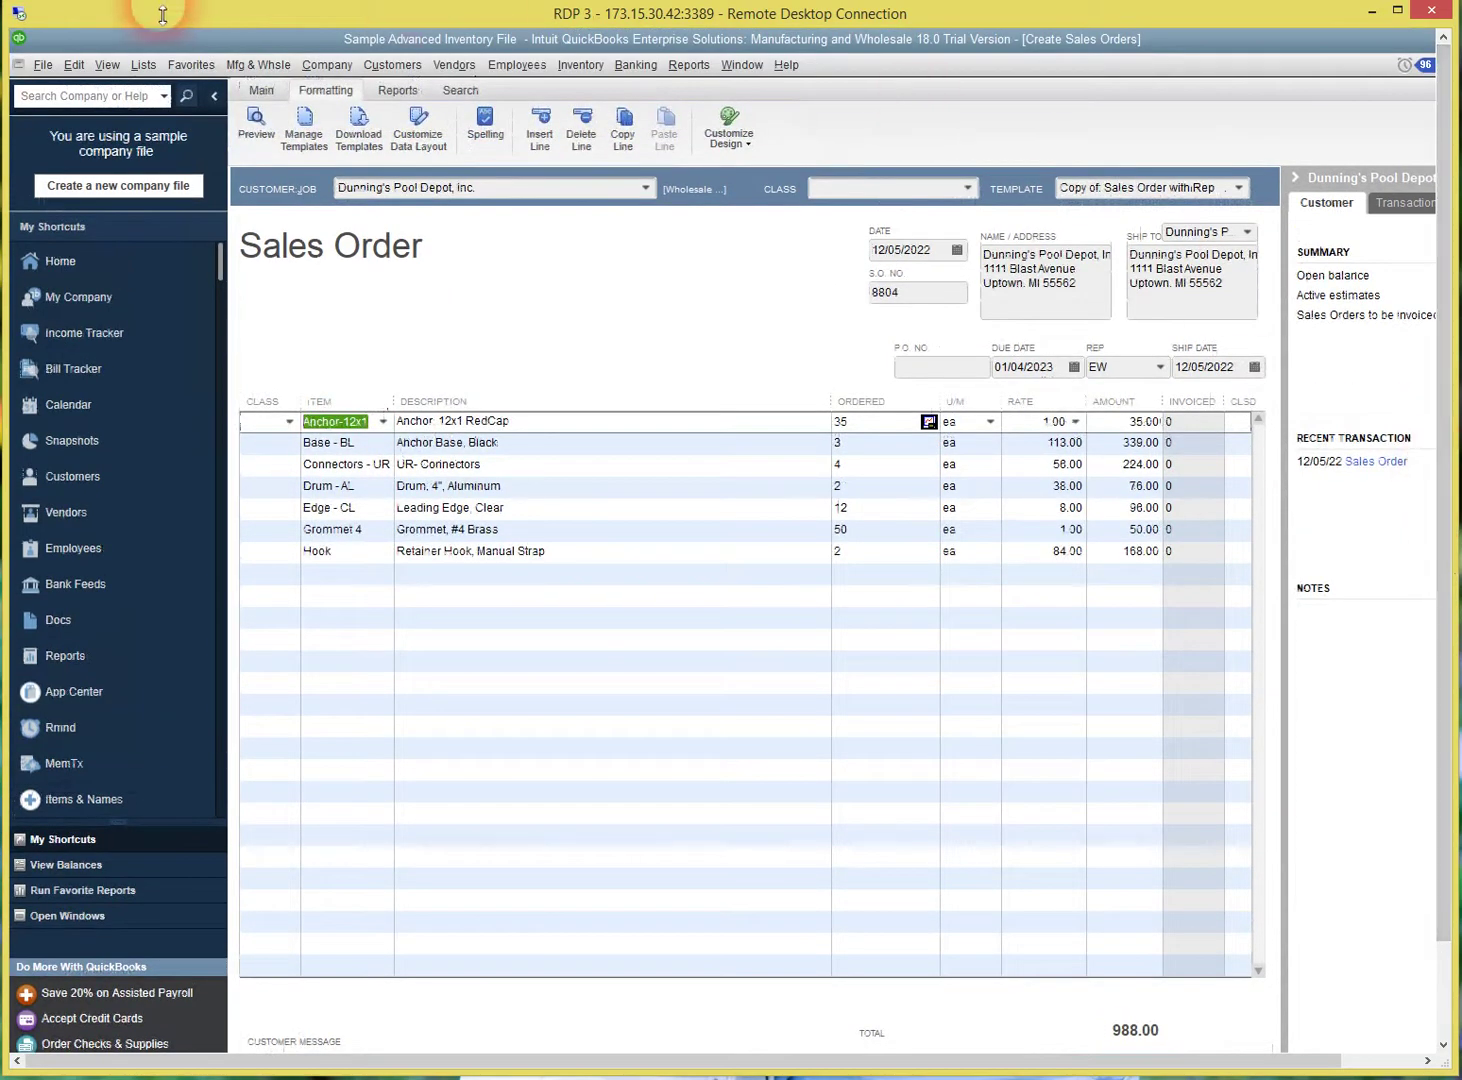
click(144, 65)
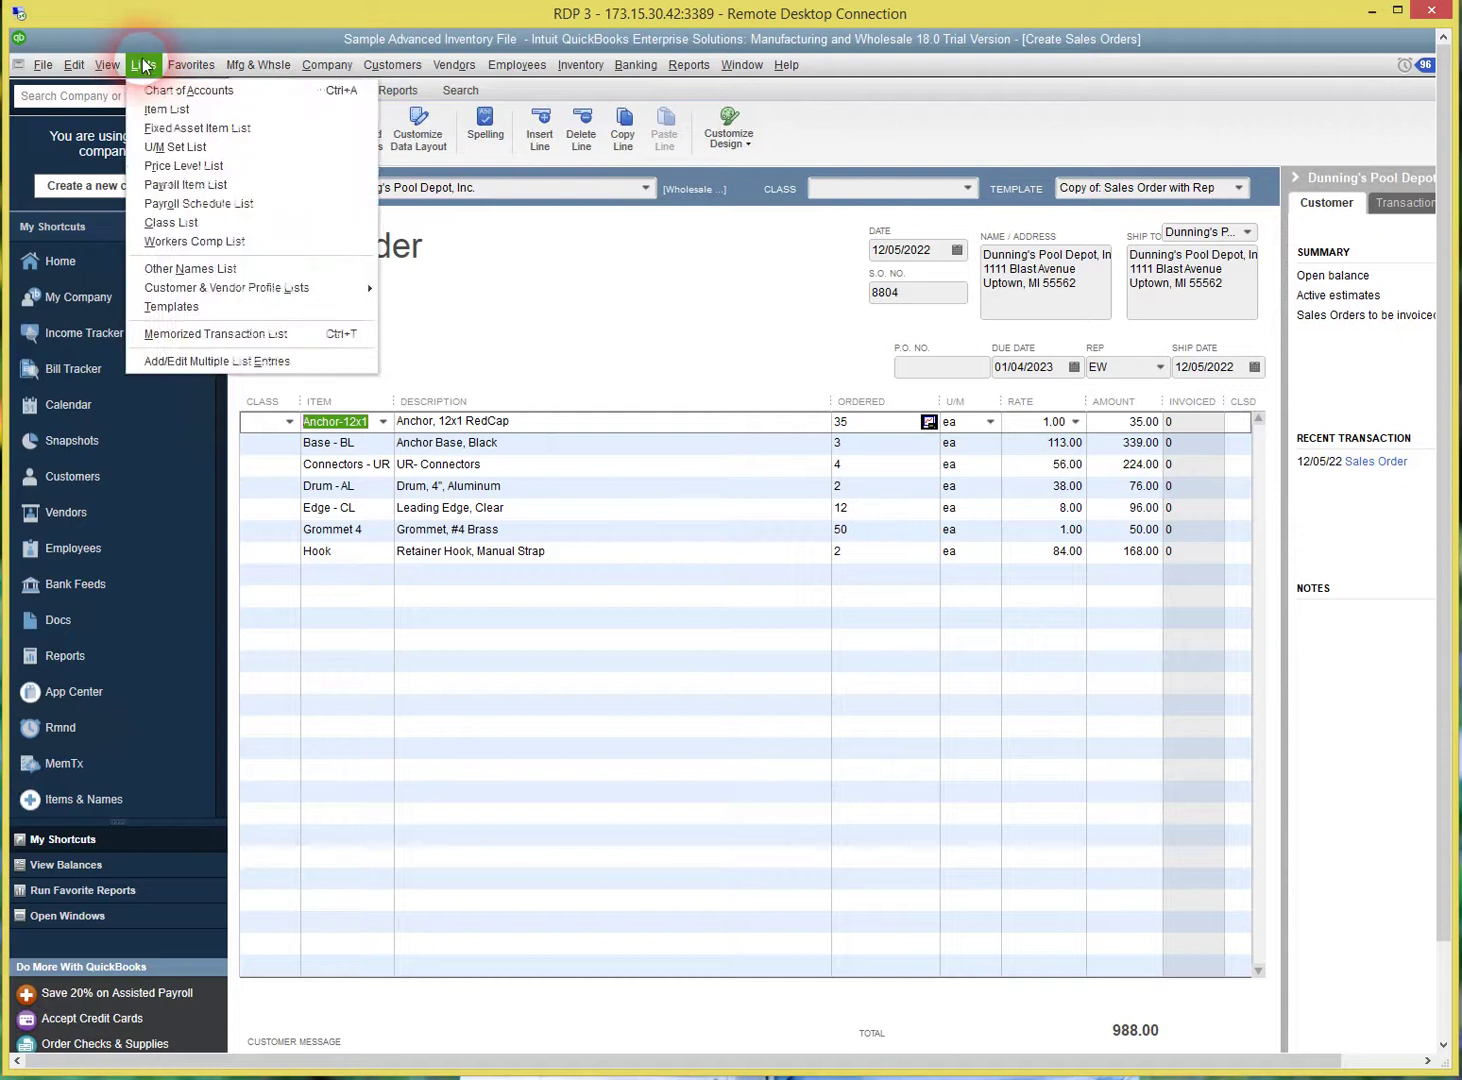
click(161, 113)
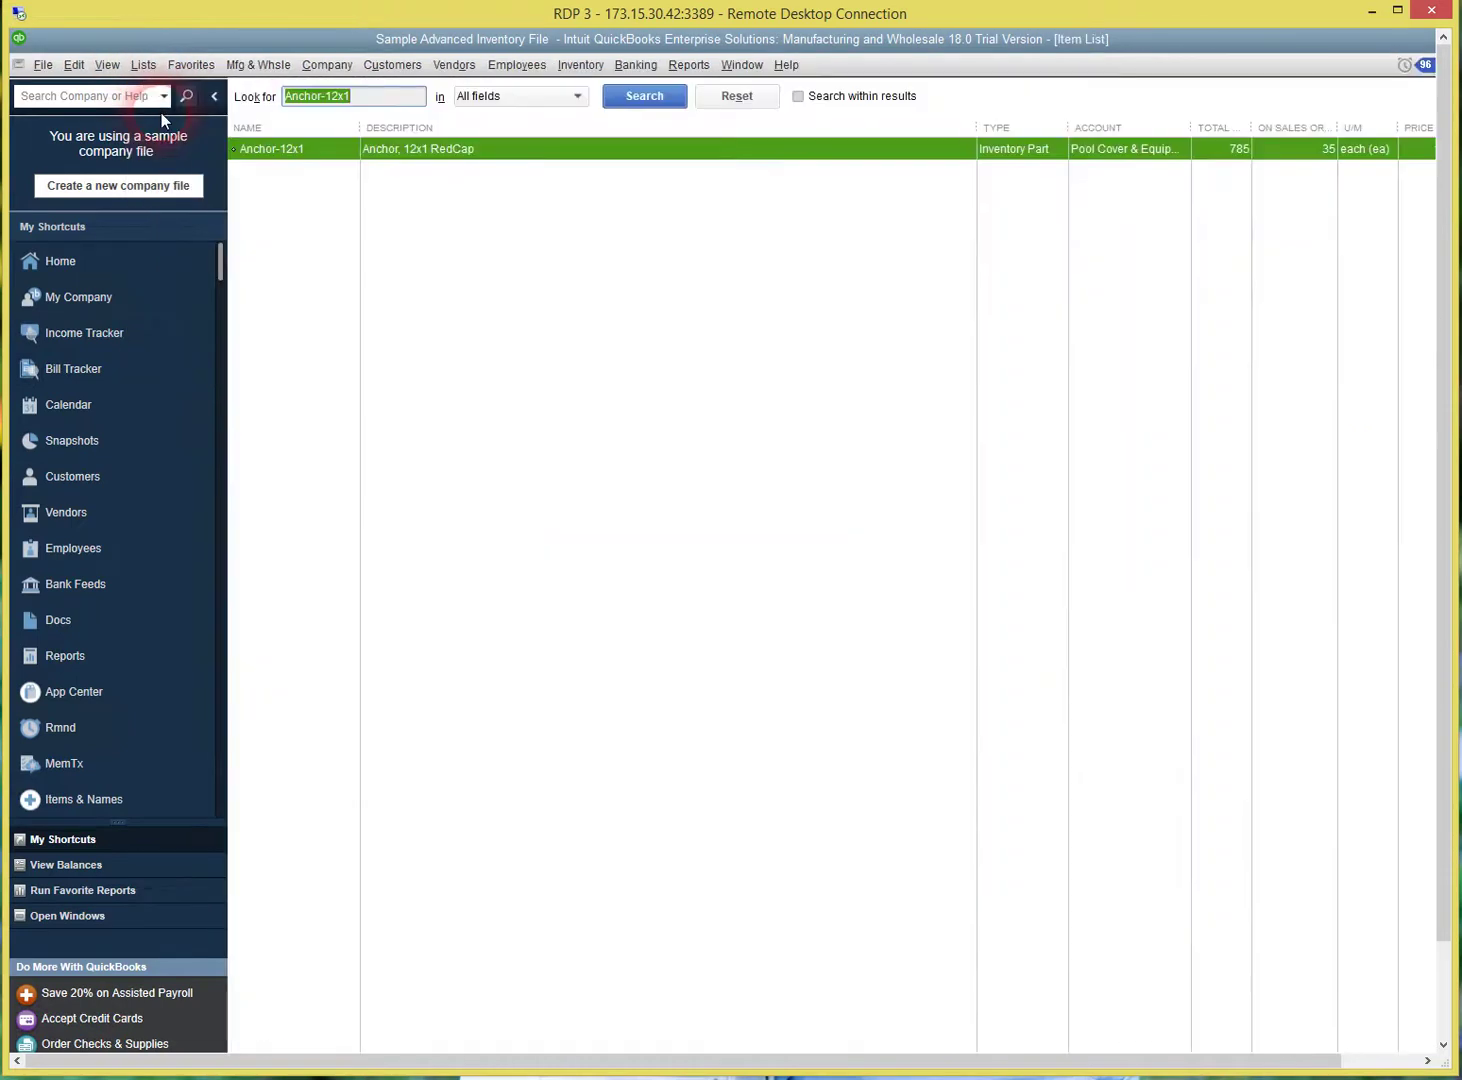
double_click(345, 152)
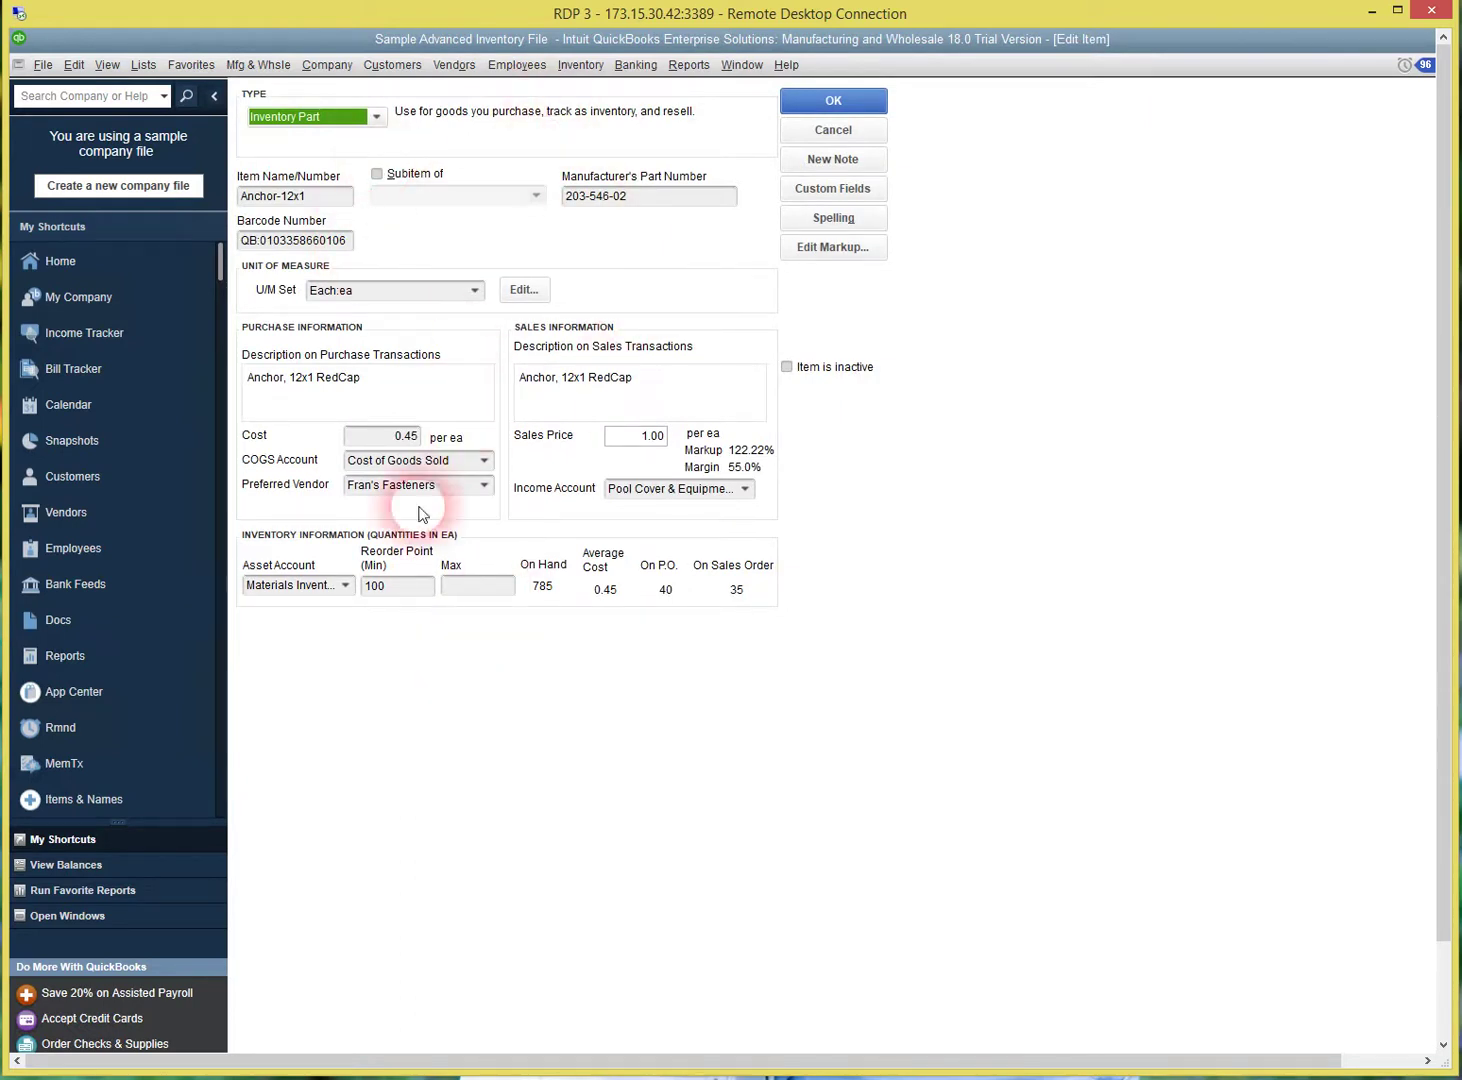
Review the custom field definitions for items from the Anchor-12x1 record, then cancel the field setup
click(830, 188)
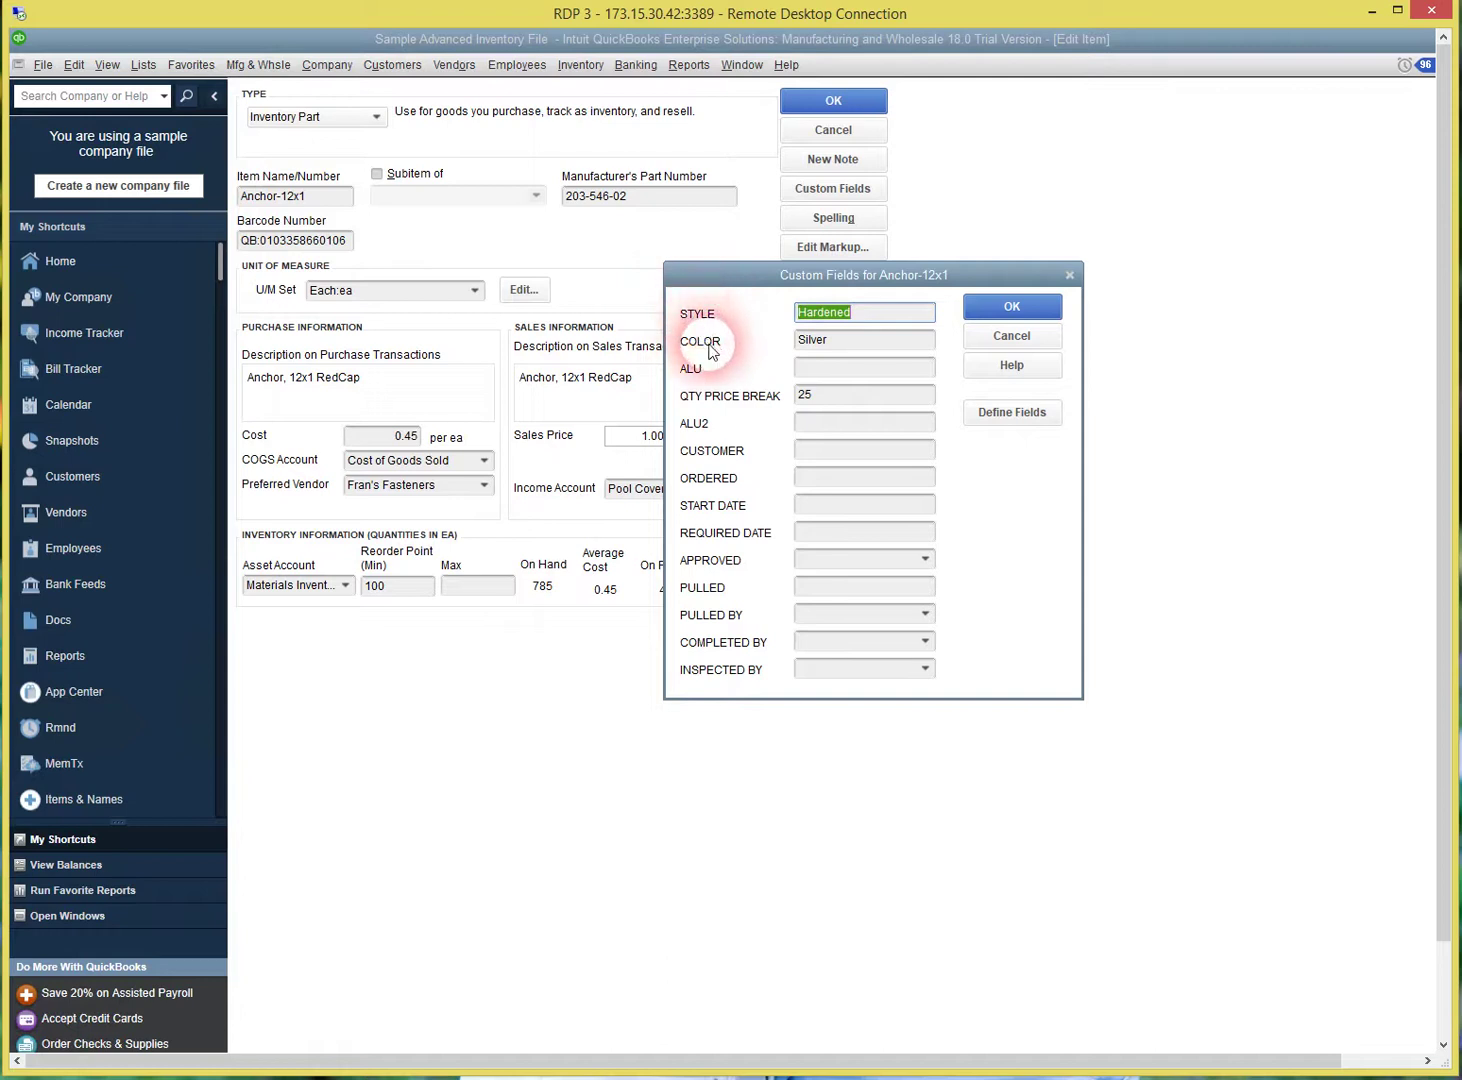
click(1008, 416)
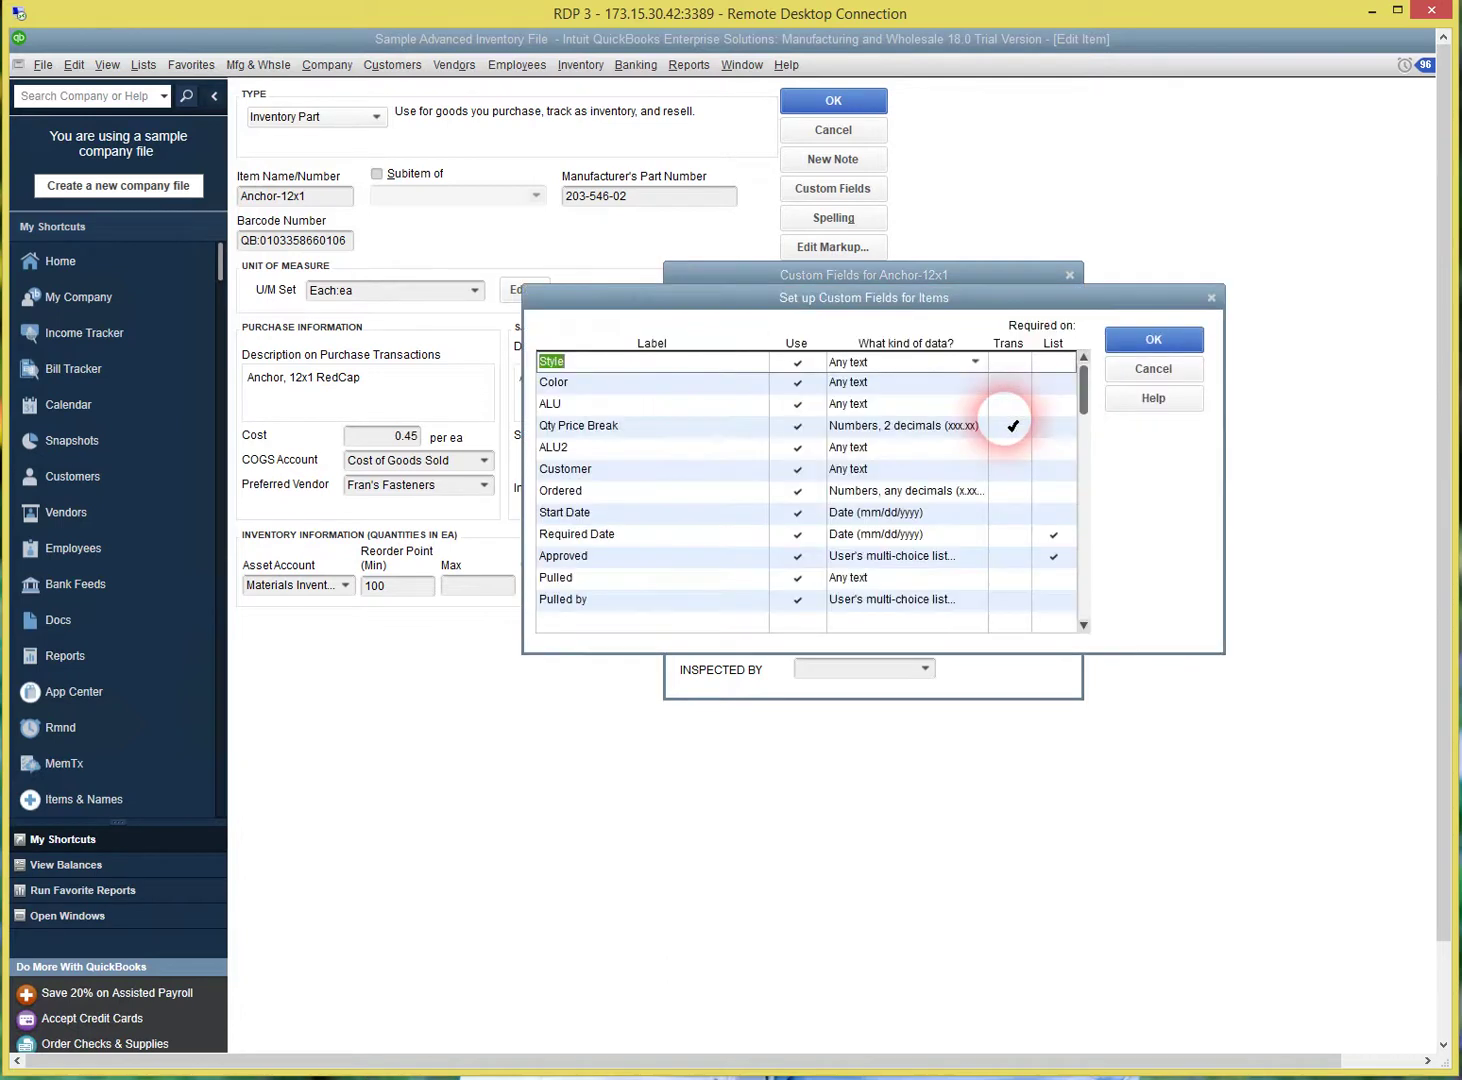
drag(1085, 385, 1099, 606)
click(669, 585)
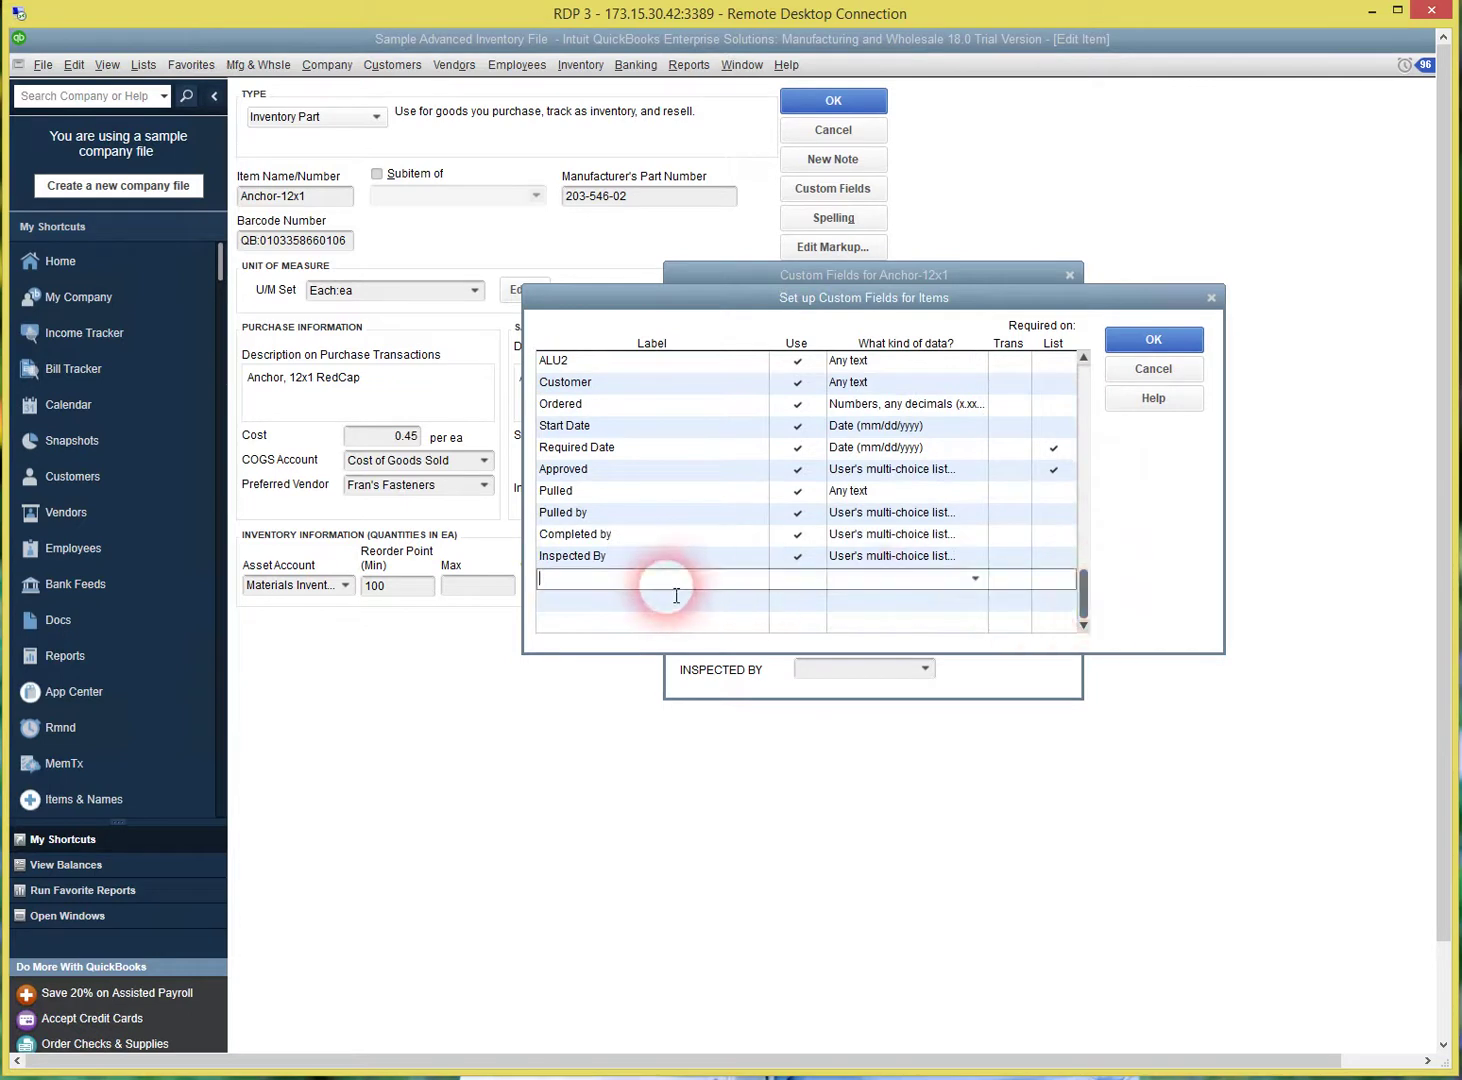
click(1150, 369)
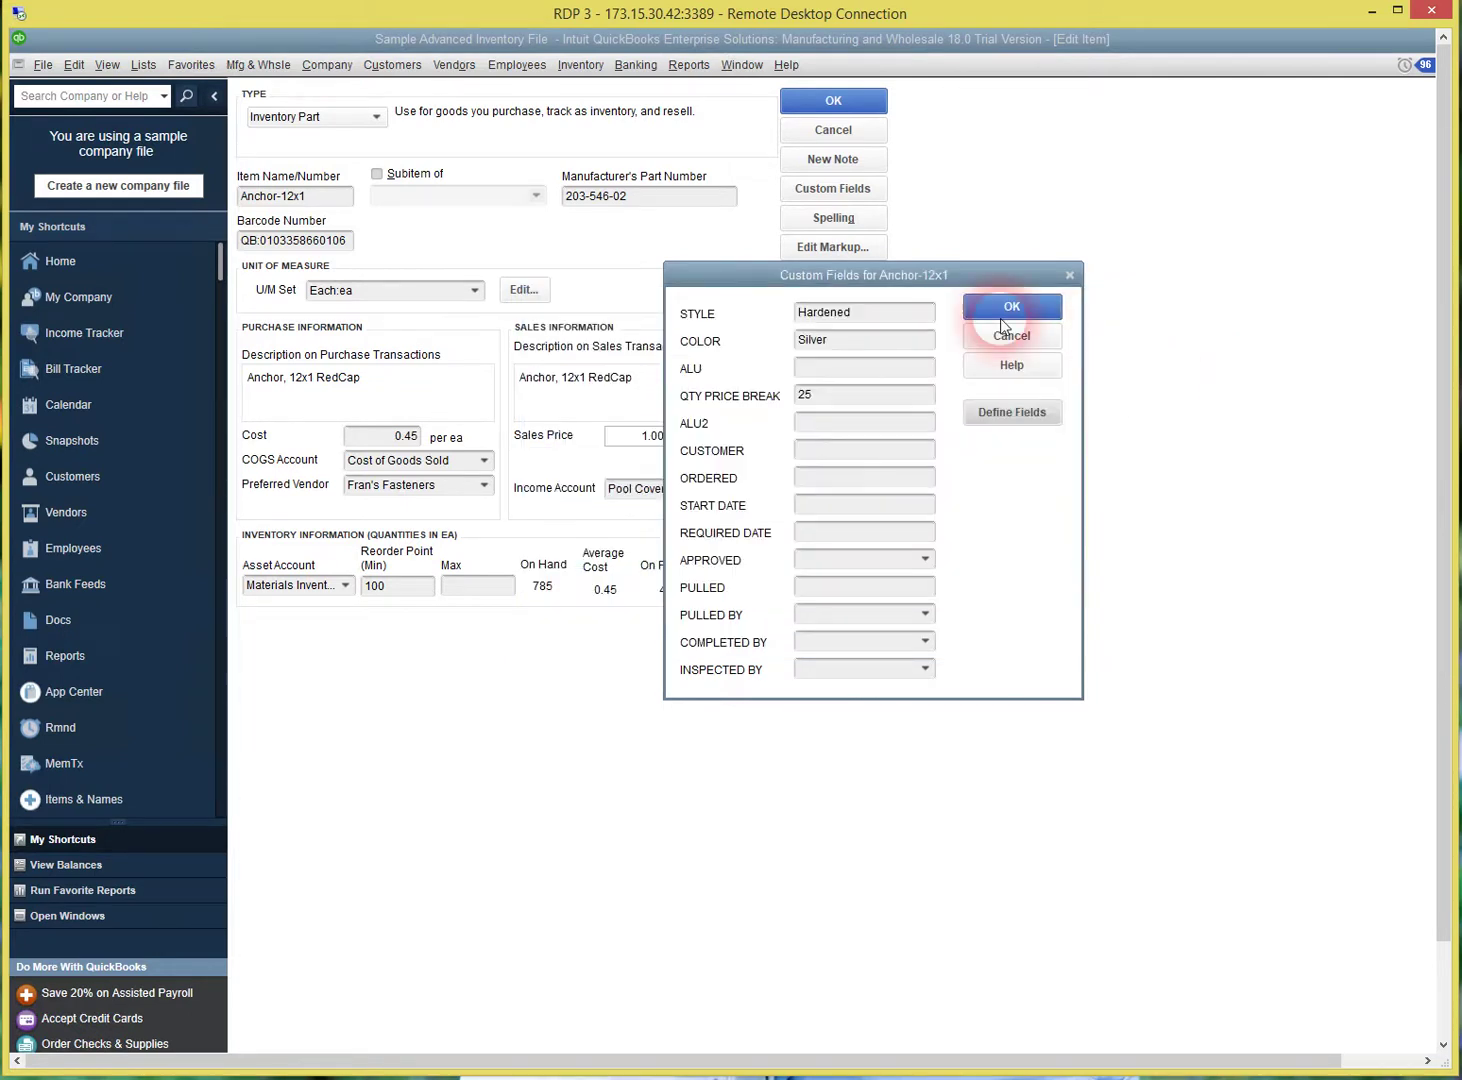
Examine the Style and Color custom fields of Anchor-12x1 and close them without saving
click(877, 352)
click(750, 317)
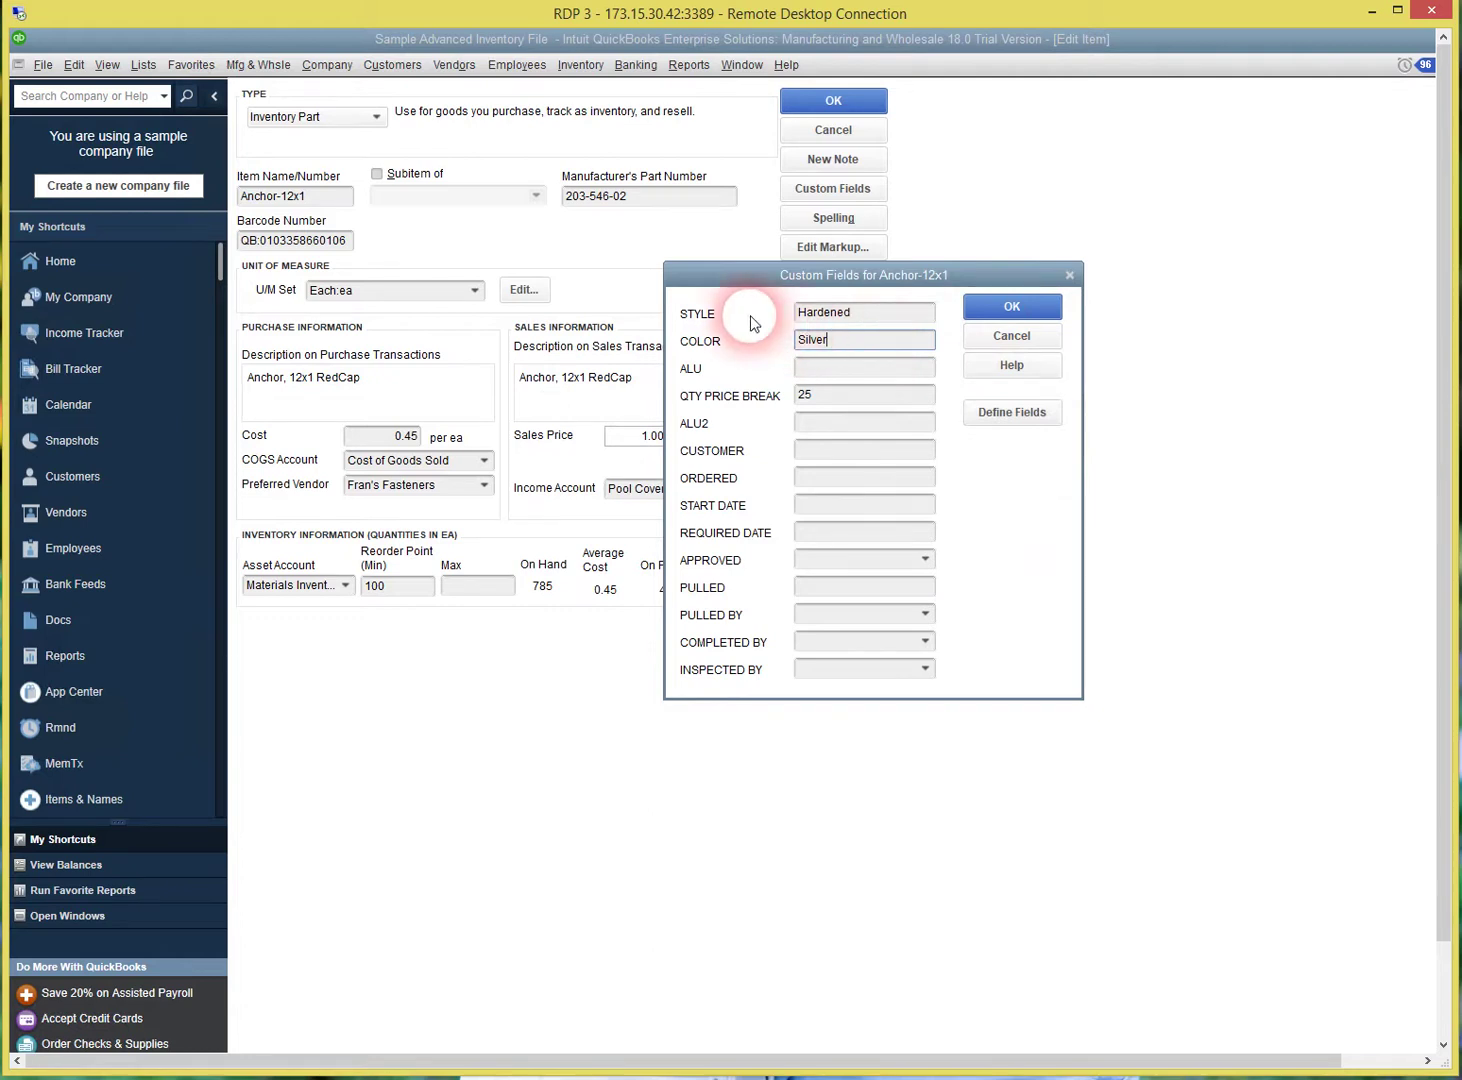
click(855, 346)
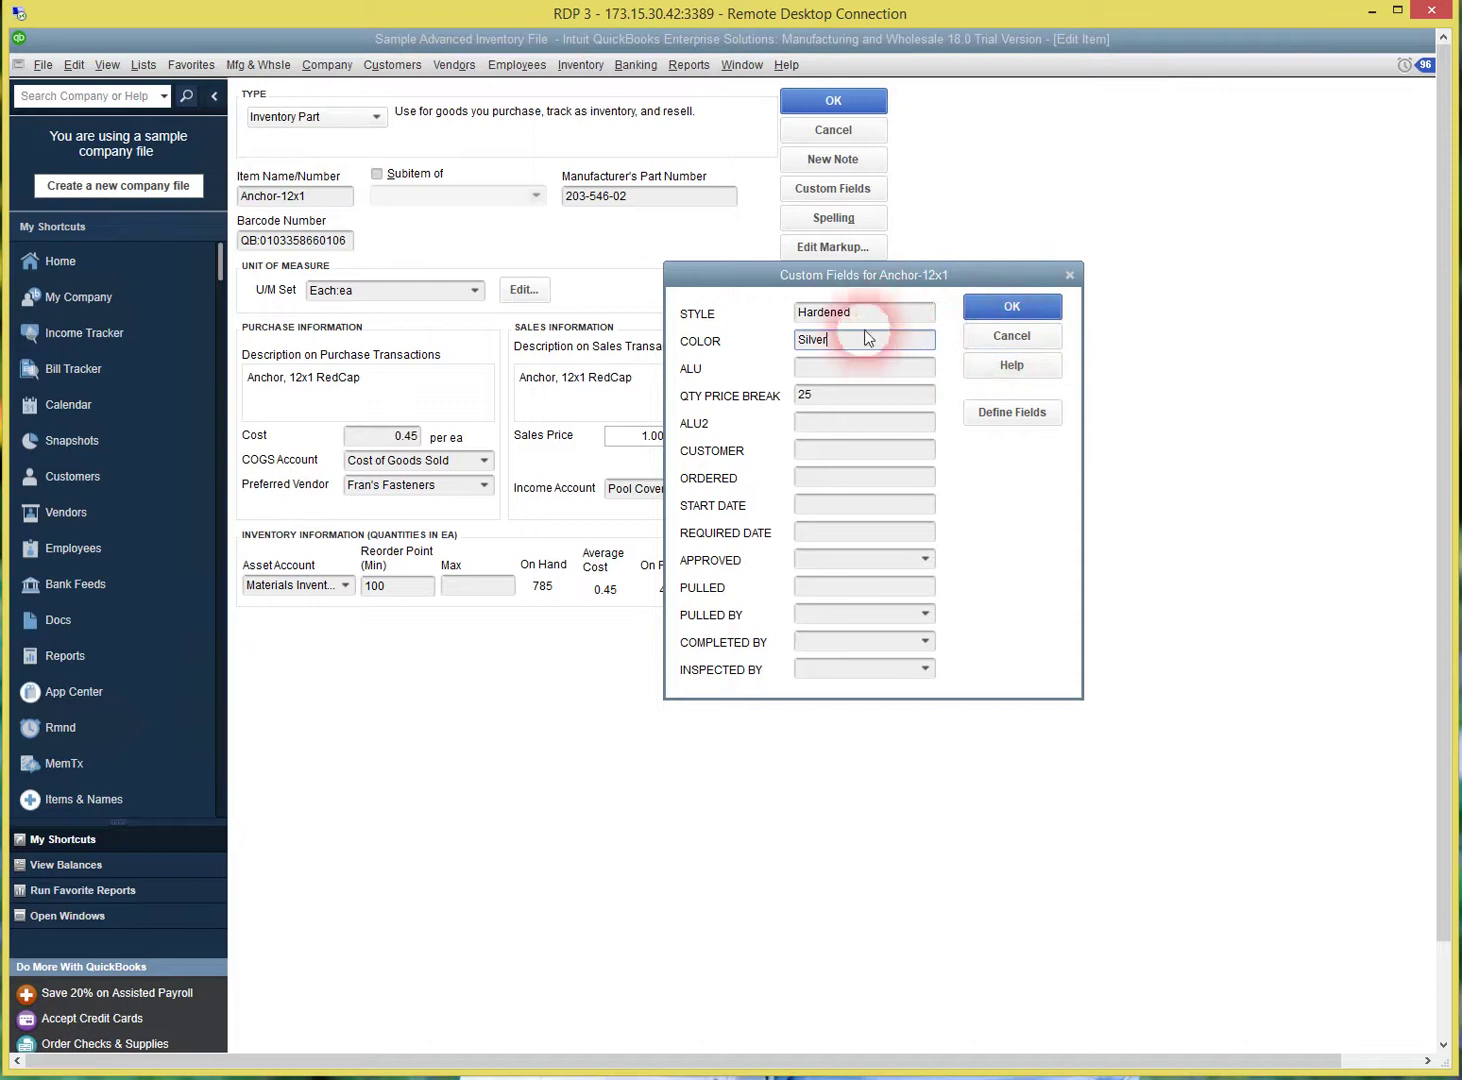
click(1006, 340)
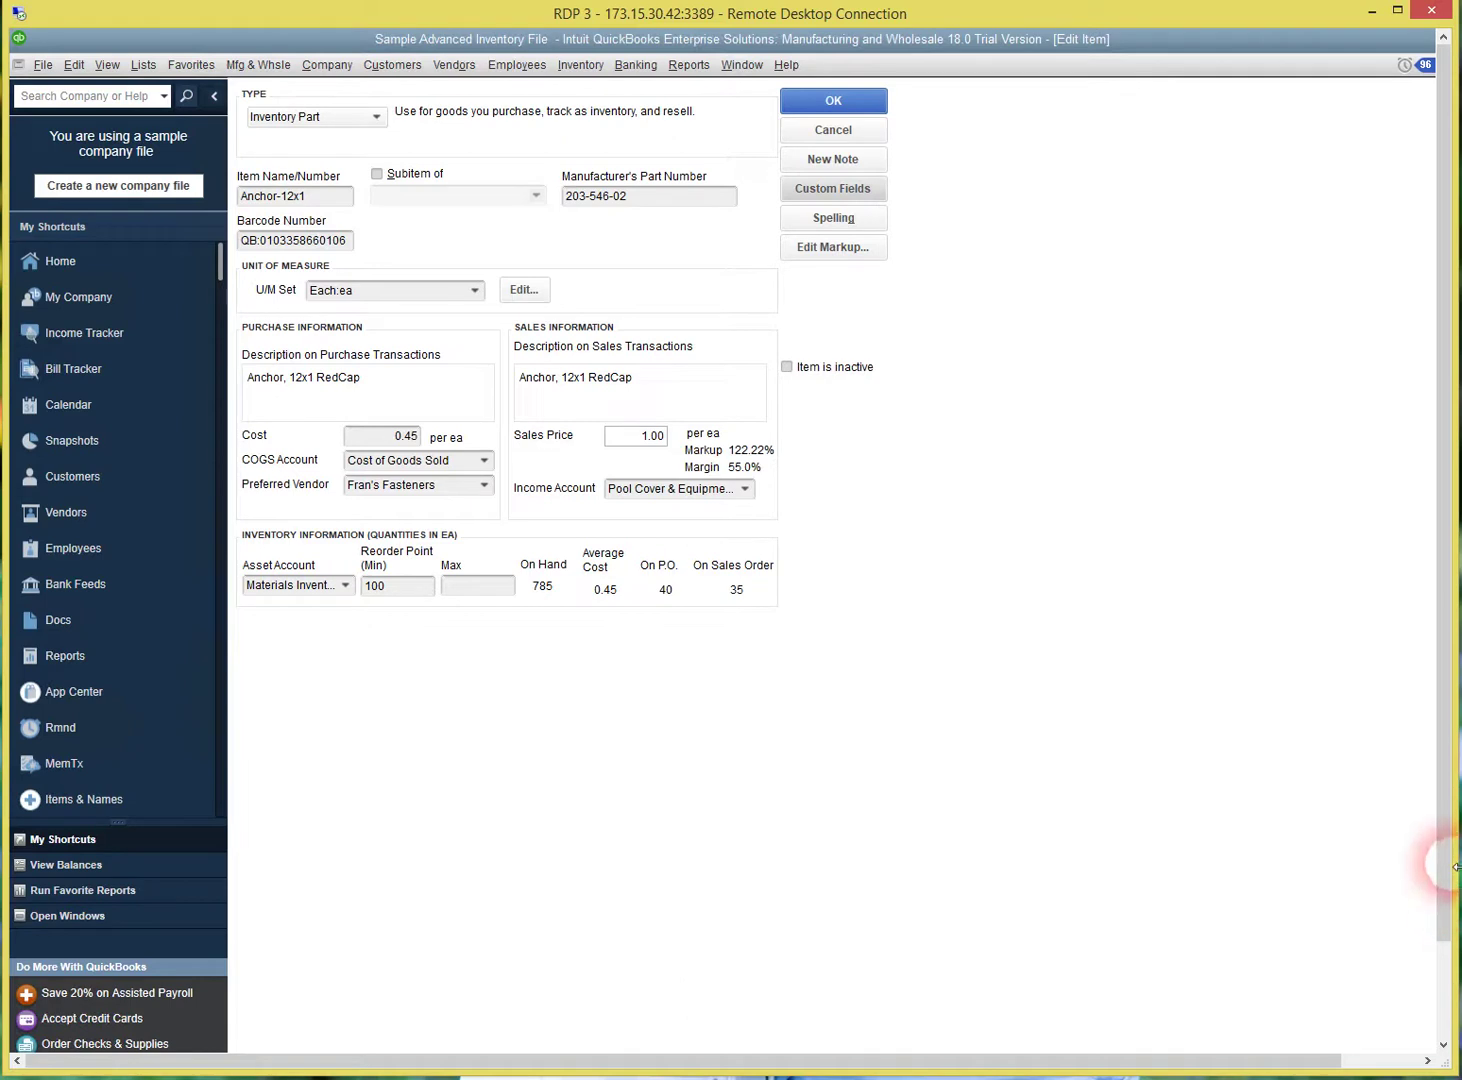
Switch to BarTender and add a single-line text object beside the SO Price at about X 3.64 in, Y 1.67 in
drag(1443, 842, 1443, 985)
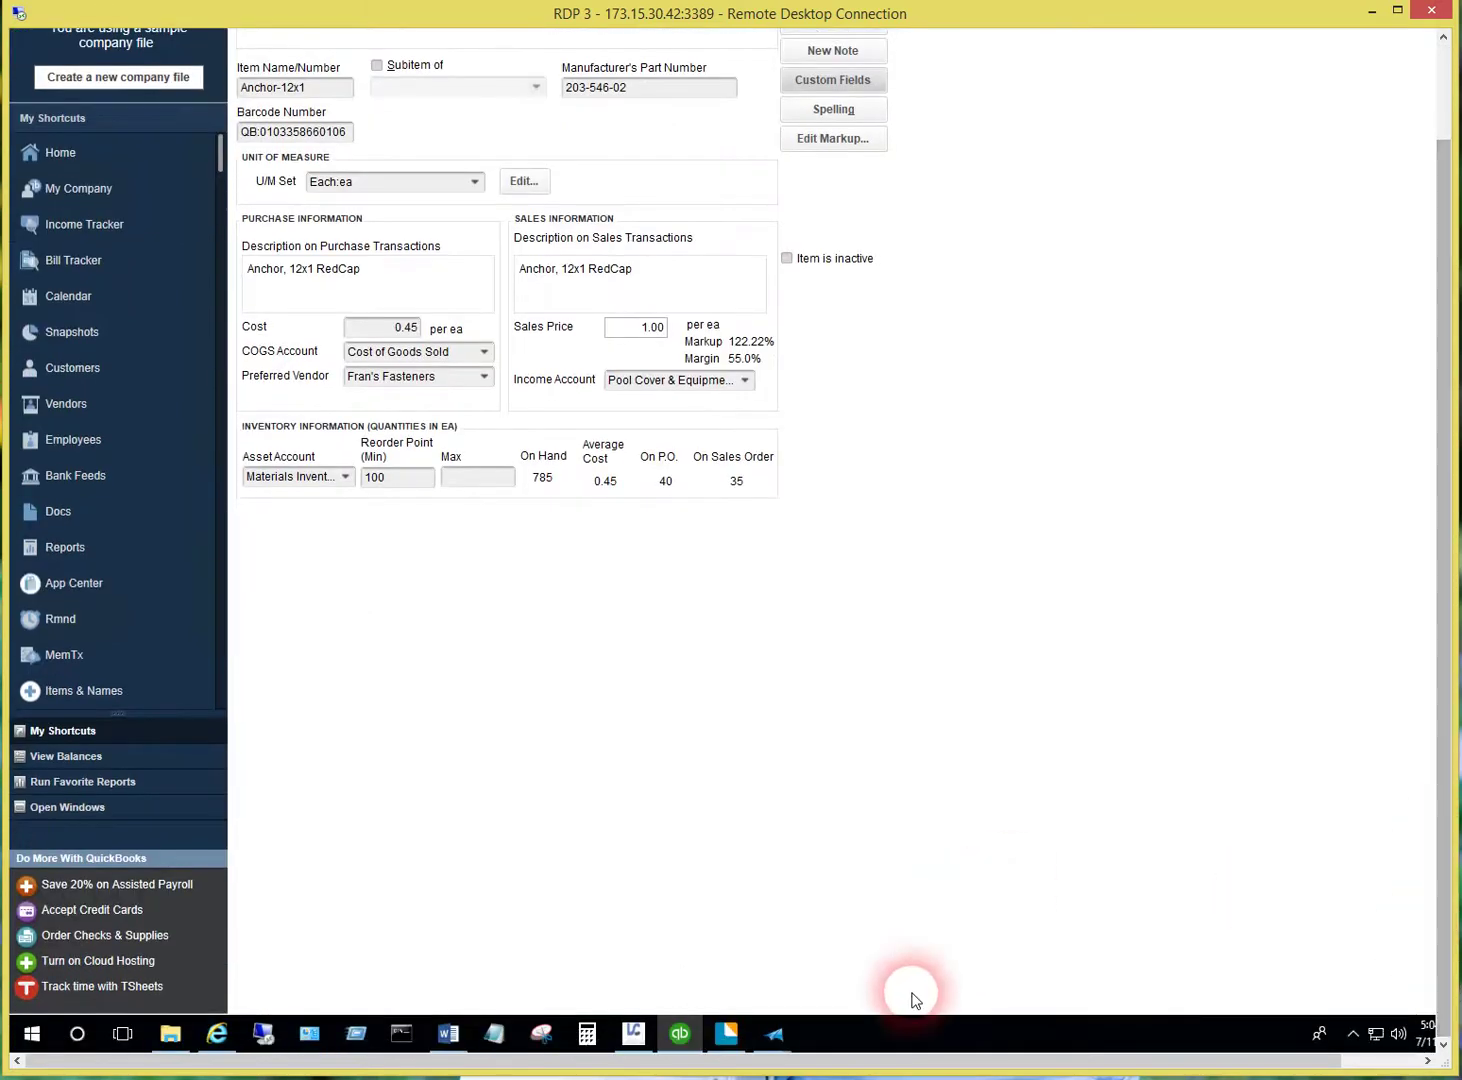
click(726, 1033)
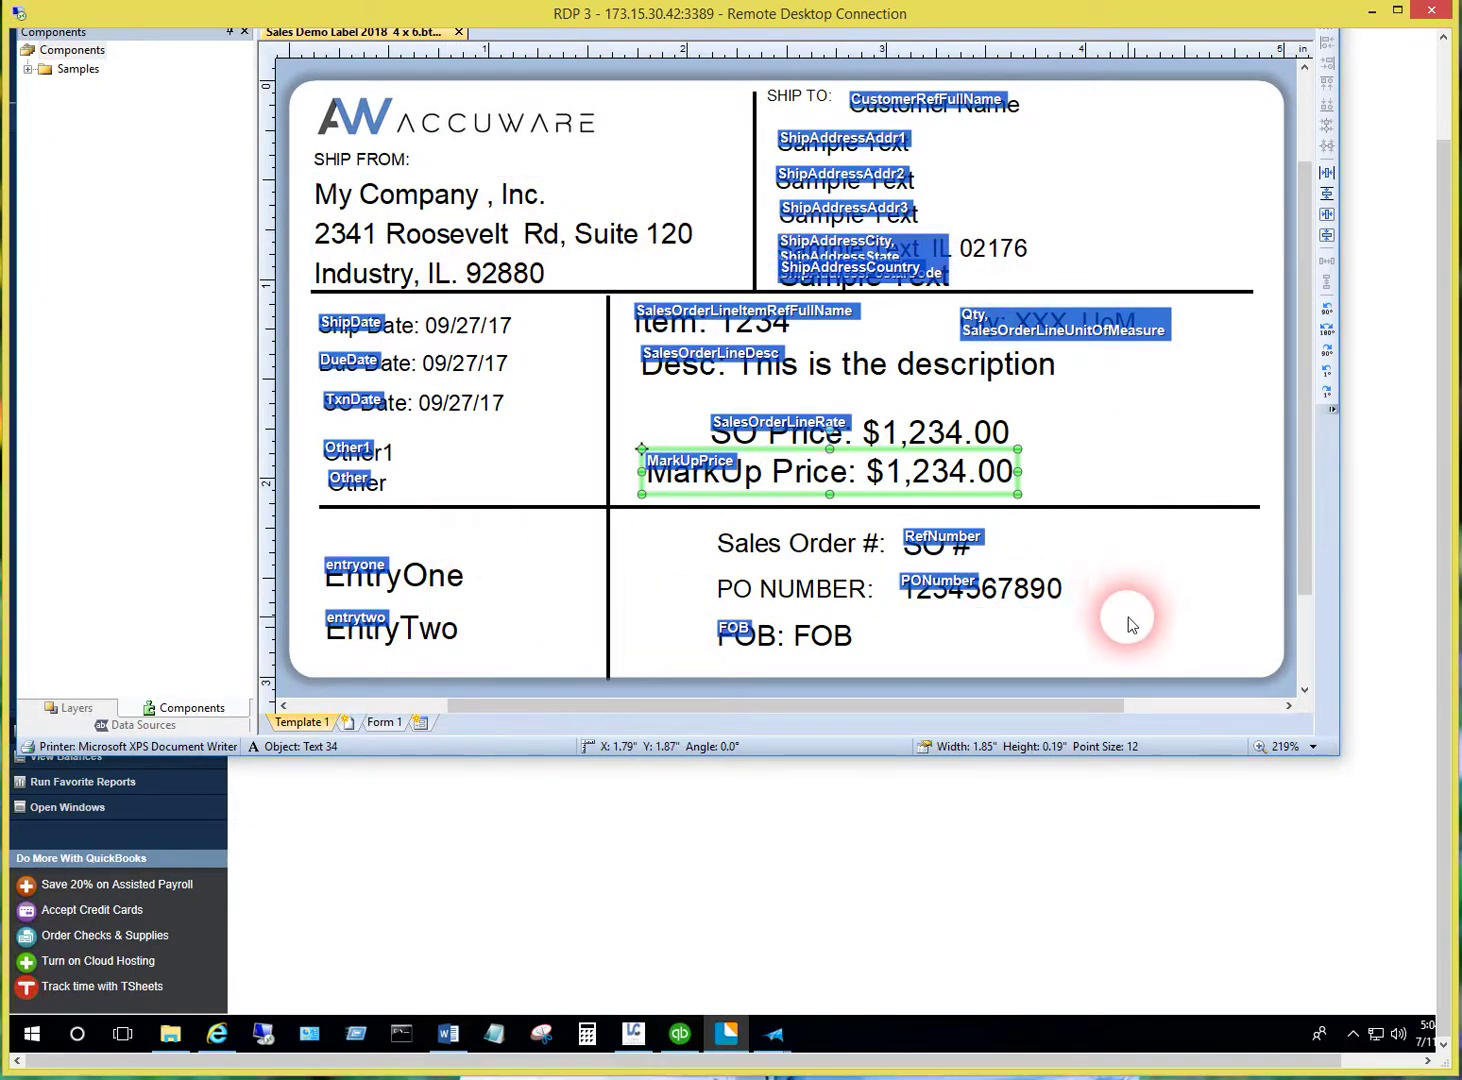
mouse_move(1305, 355)
mouse_down()
mouse_move(1305, 326)
mouse_move(1305, 356)
mouse_up()
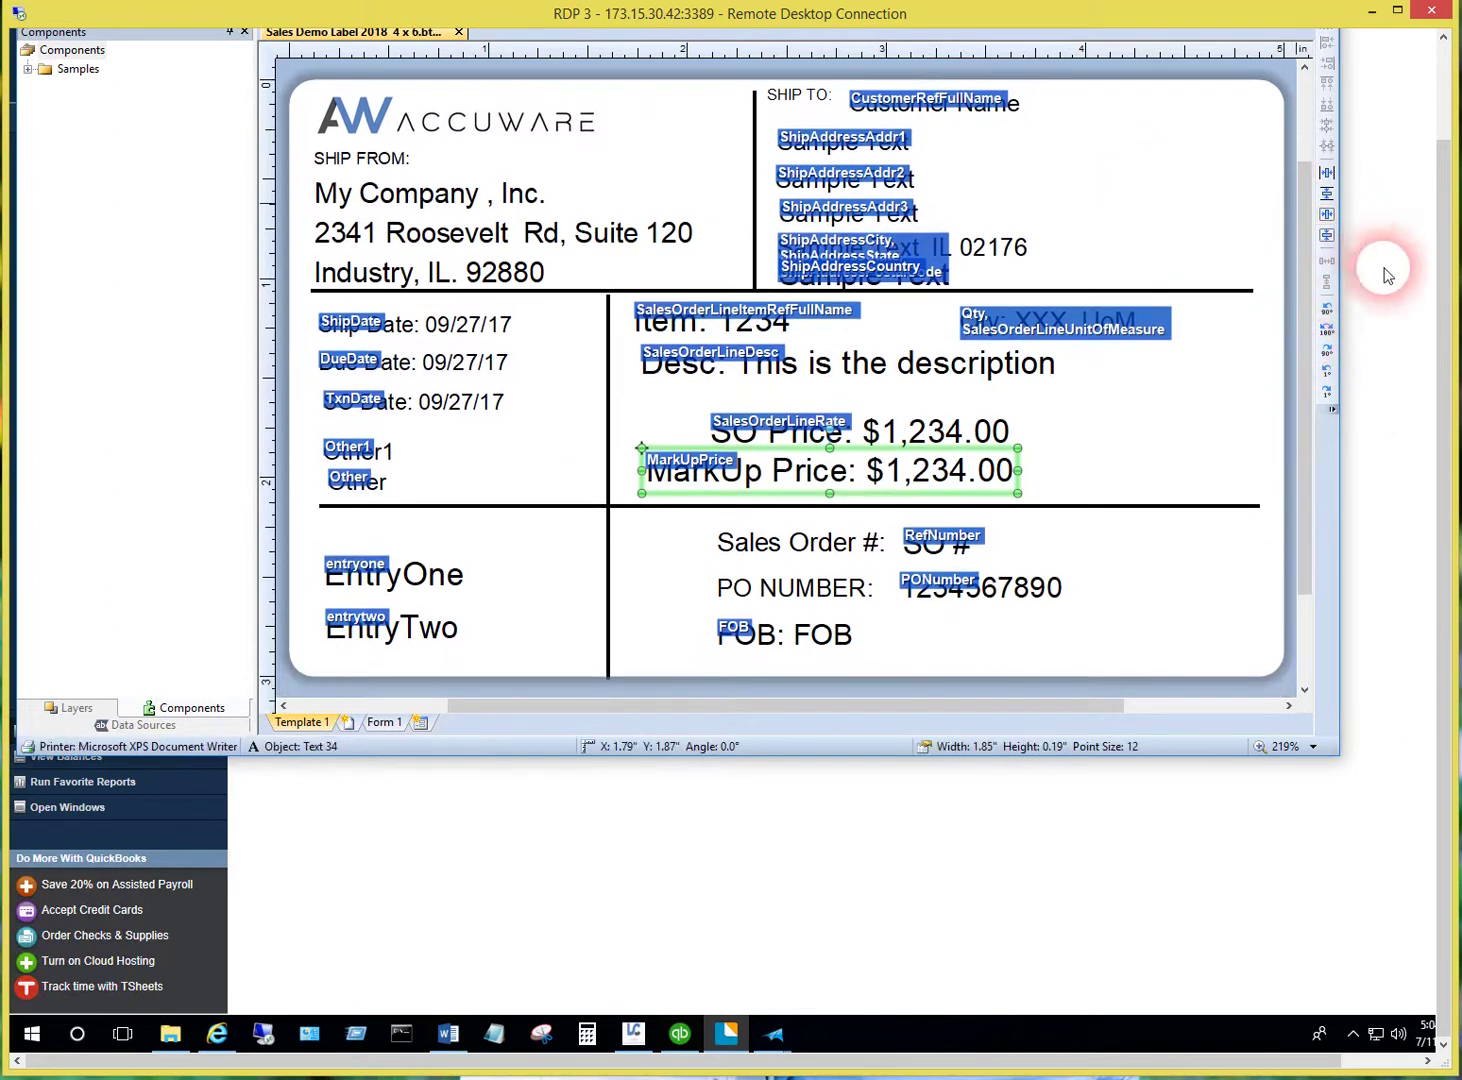
drag(1440, 342, 1427, 180)
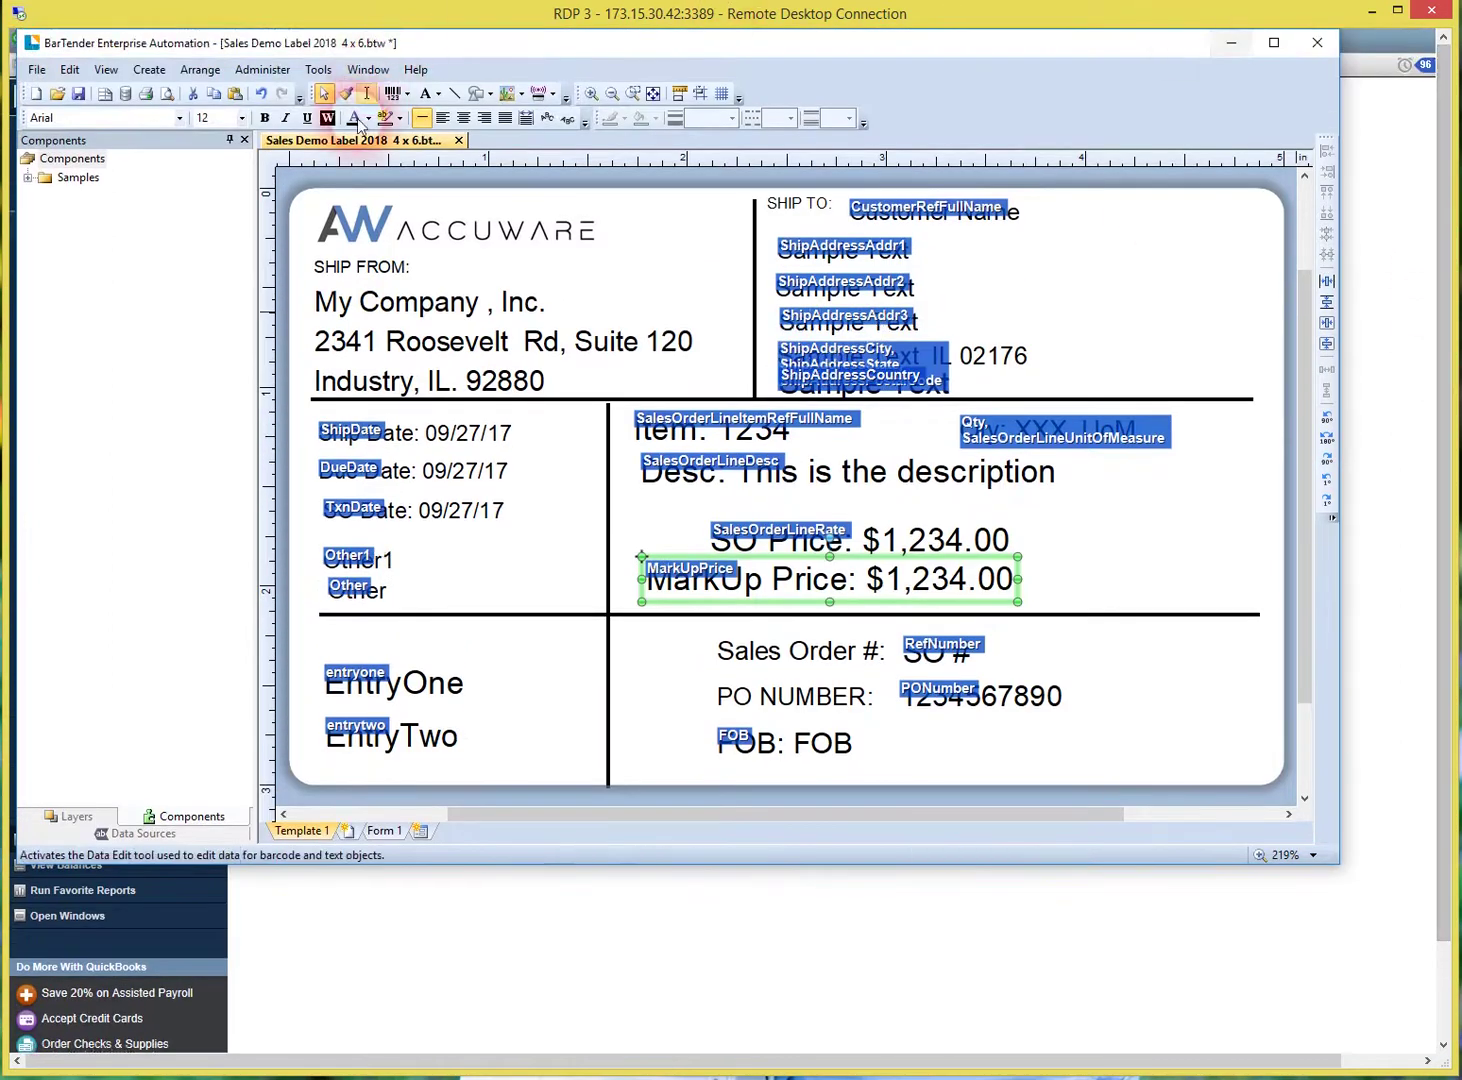
click(438, 94)
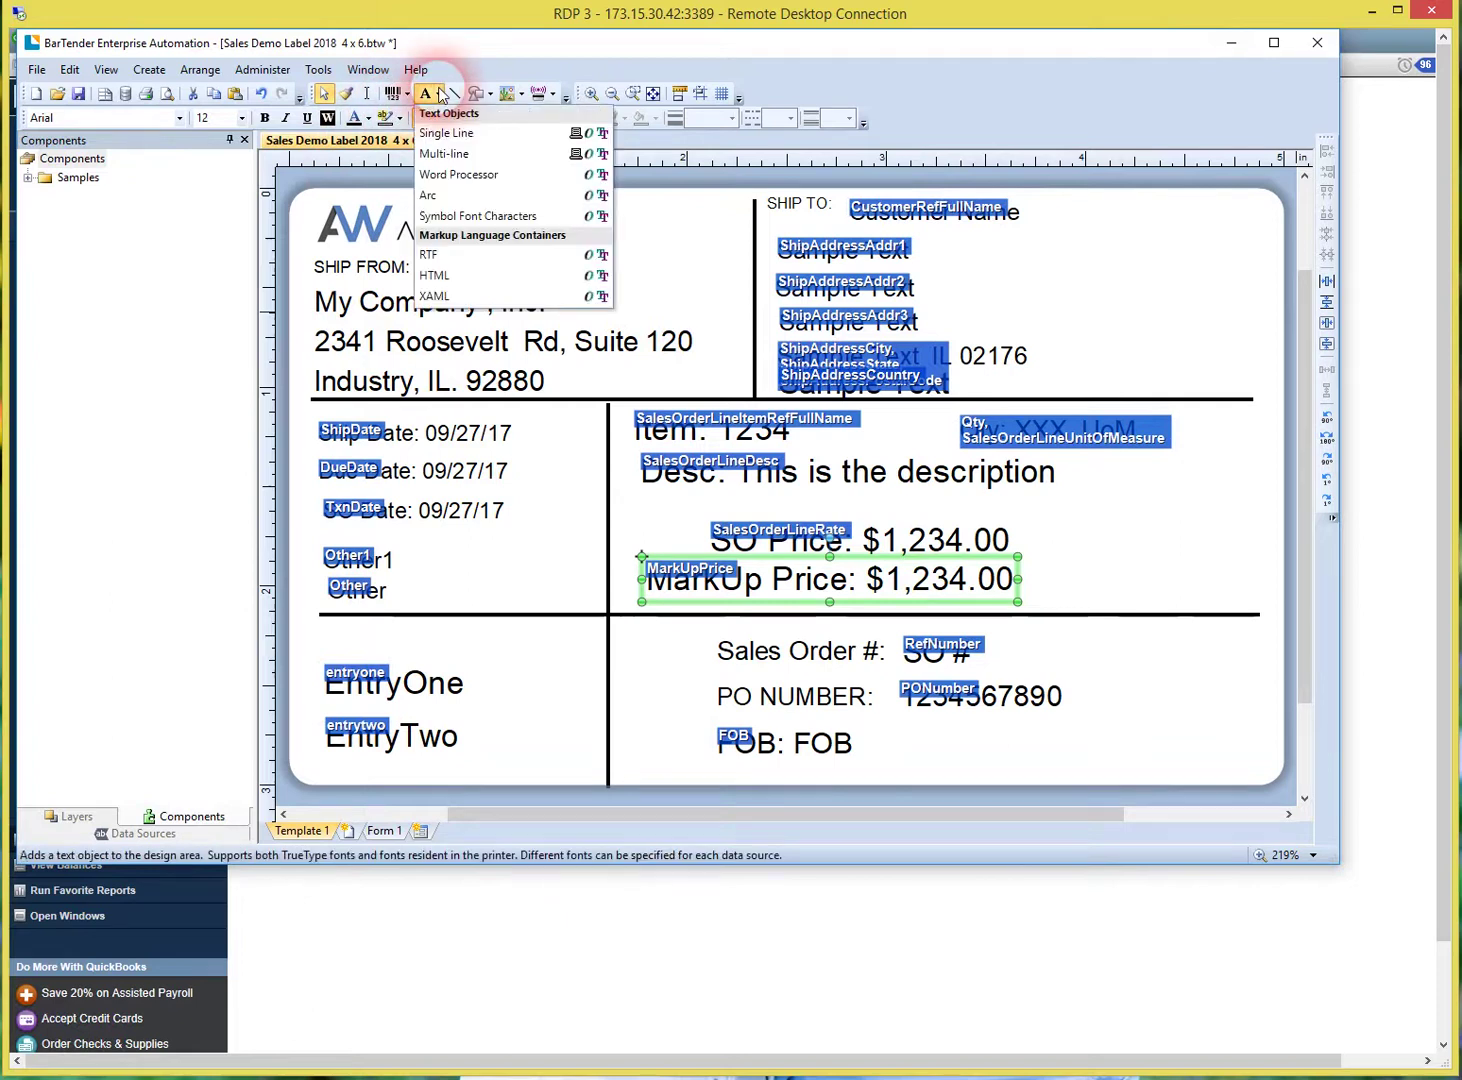
click(436, 137)
click(1113, 545)
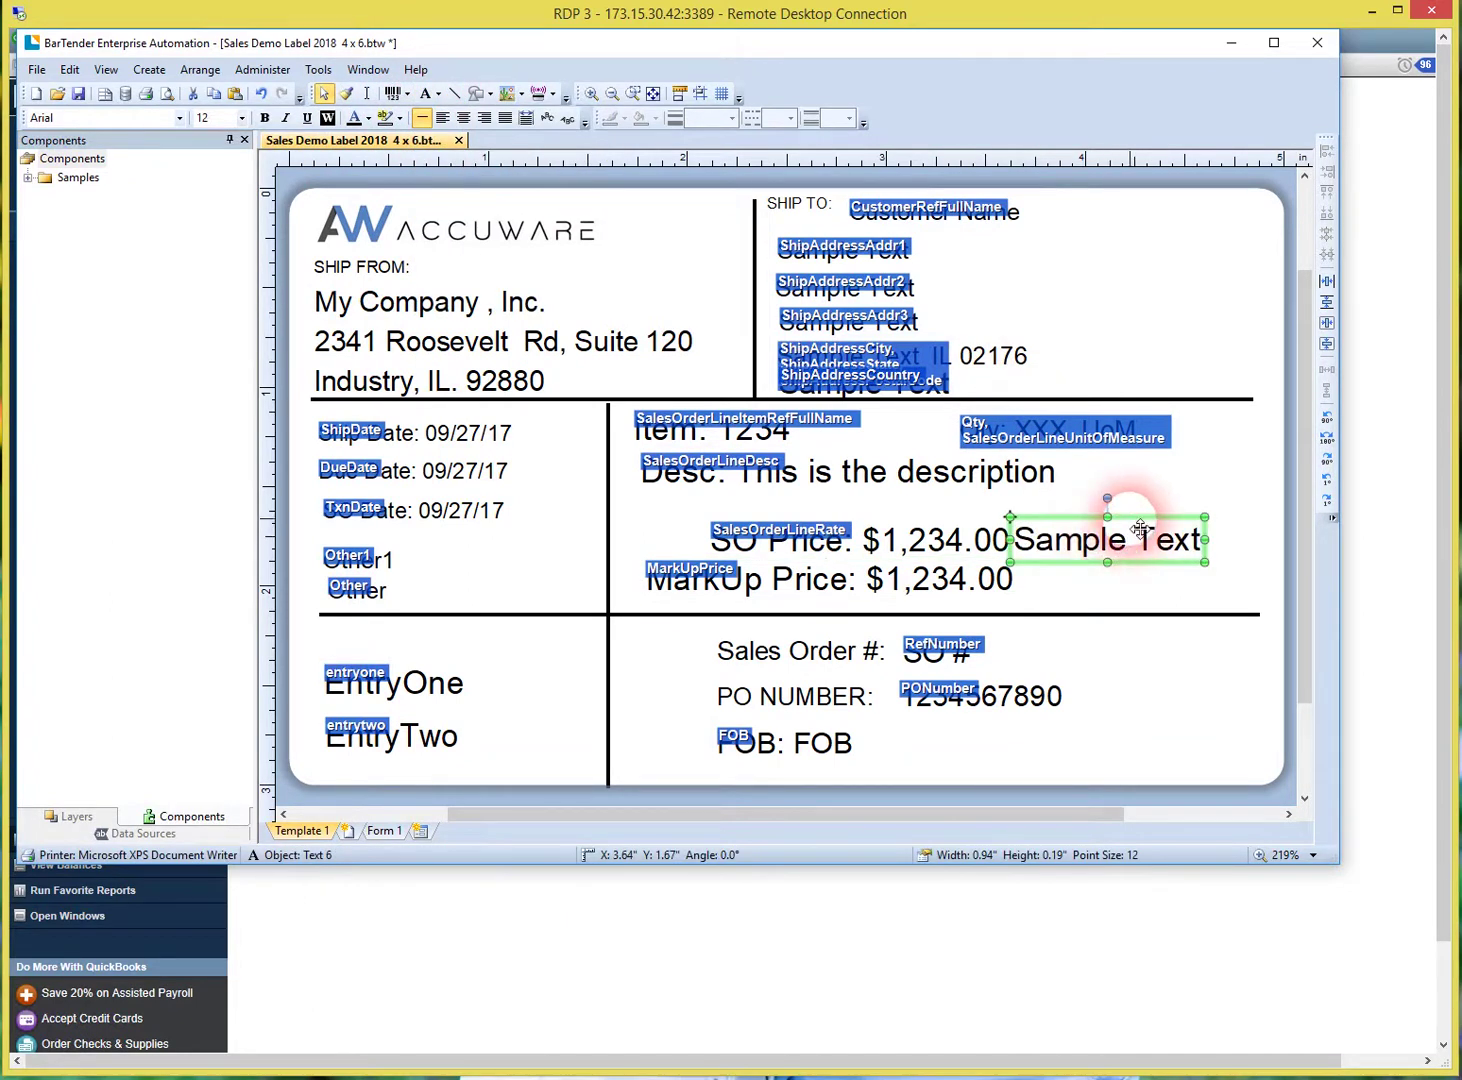
Delete the sample text object beside the SO Price and place a new single-line text object at about X 3.82 in, Y 1.64 in
drag(1139, 527, 1182, 514)
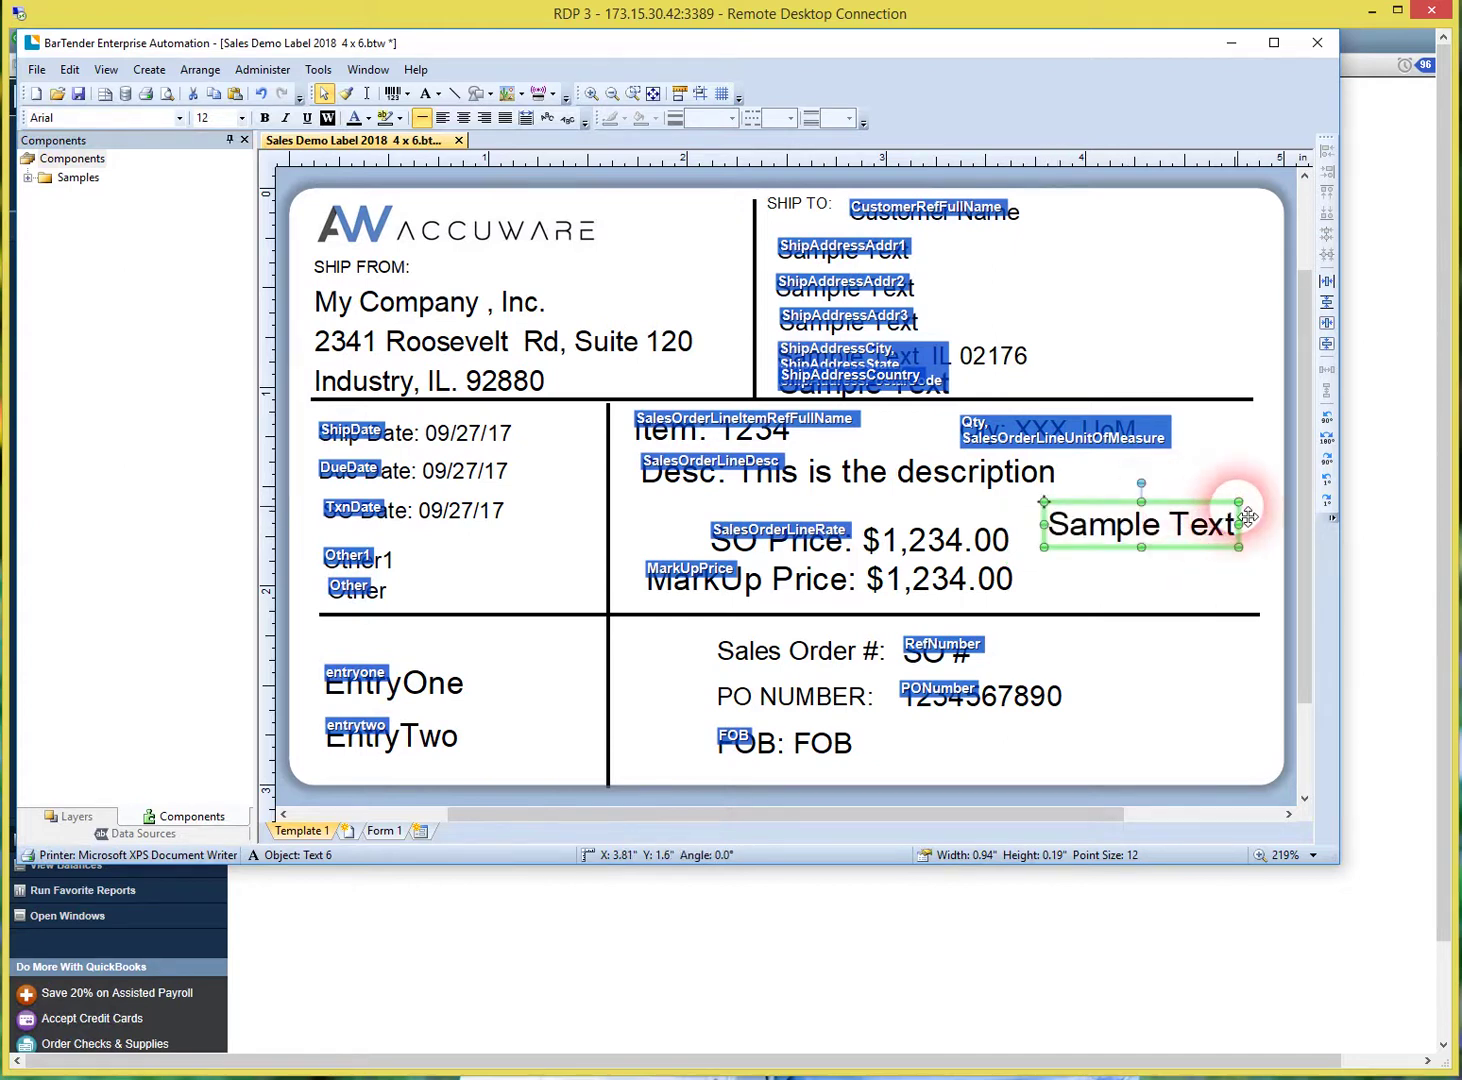
key(Delete)
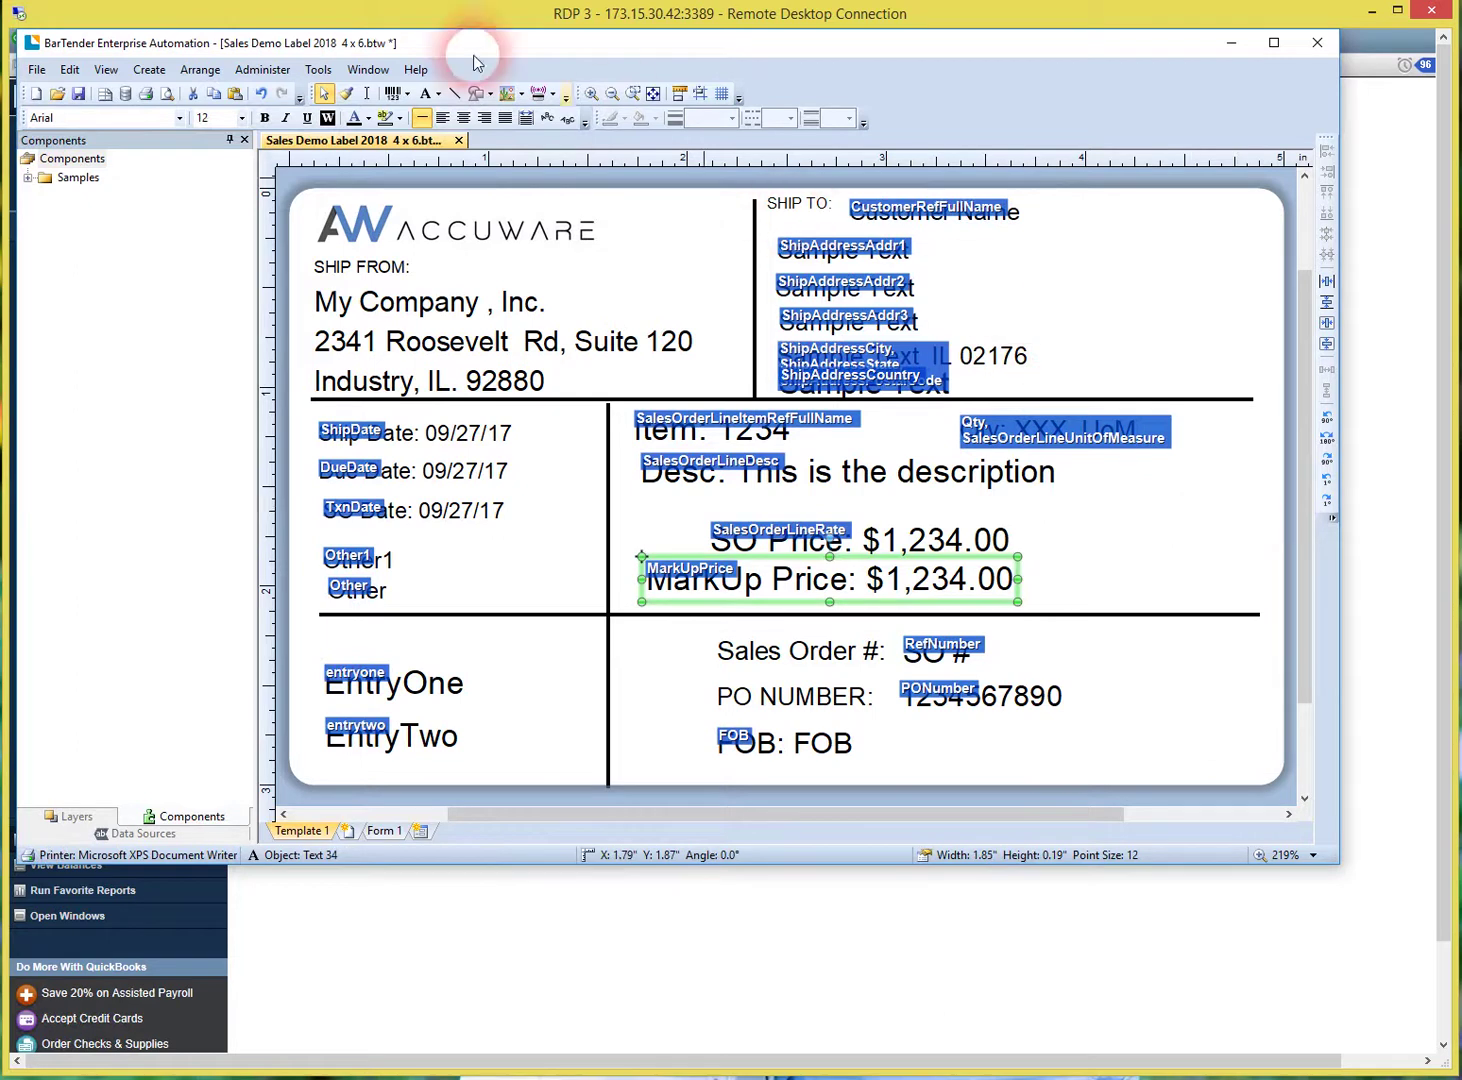
click(439, 96)
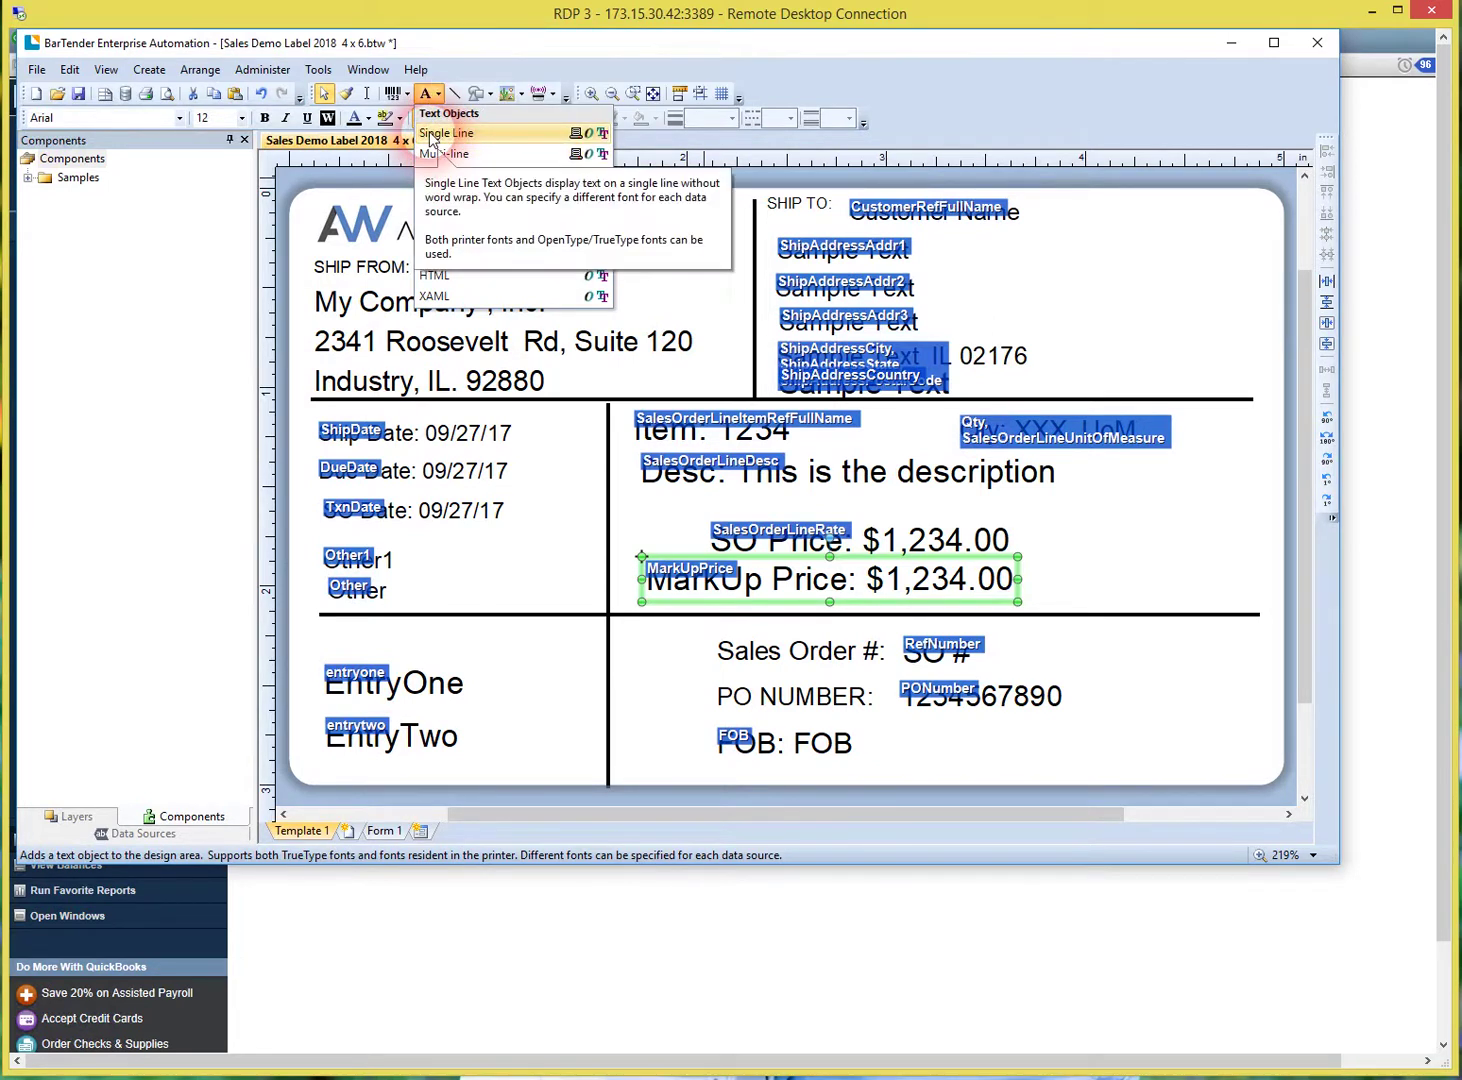
click(429, 133)
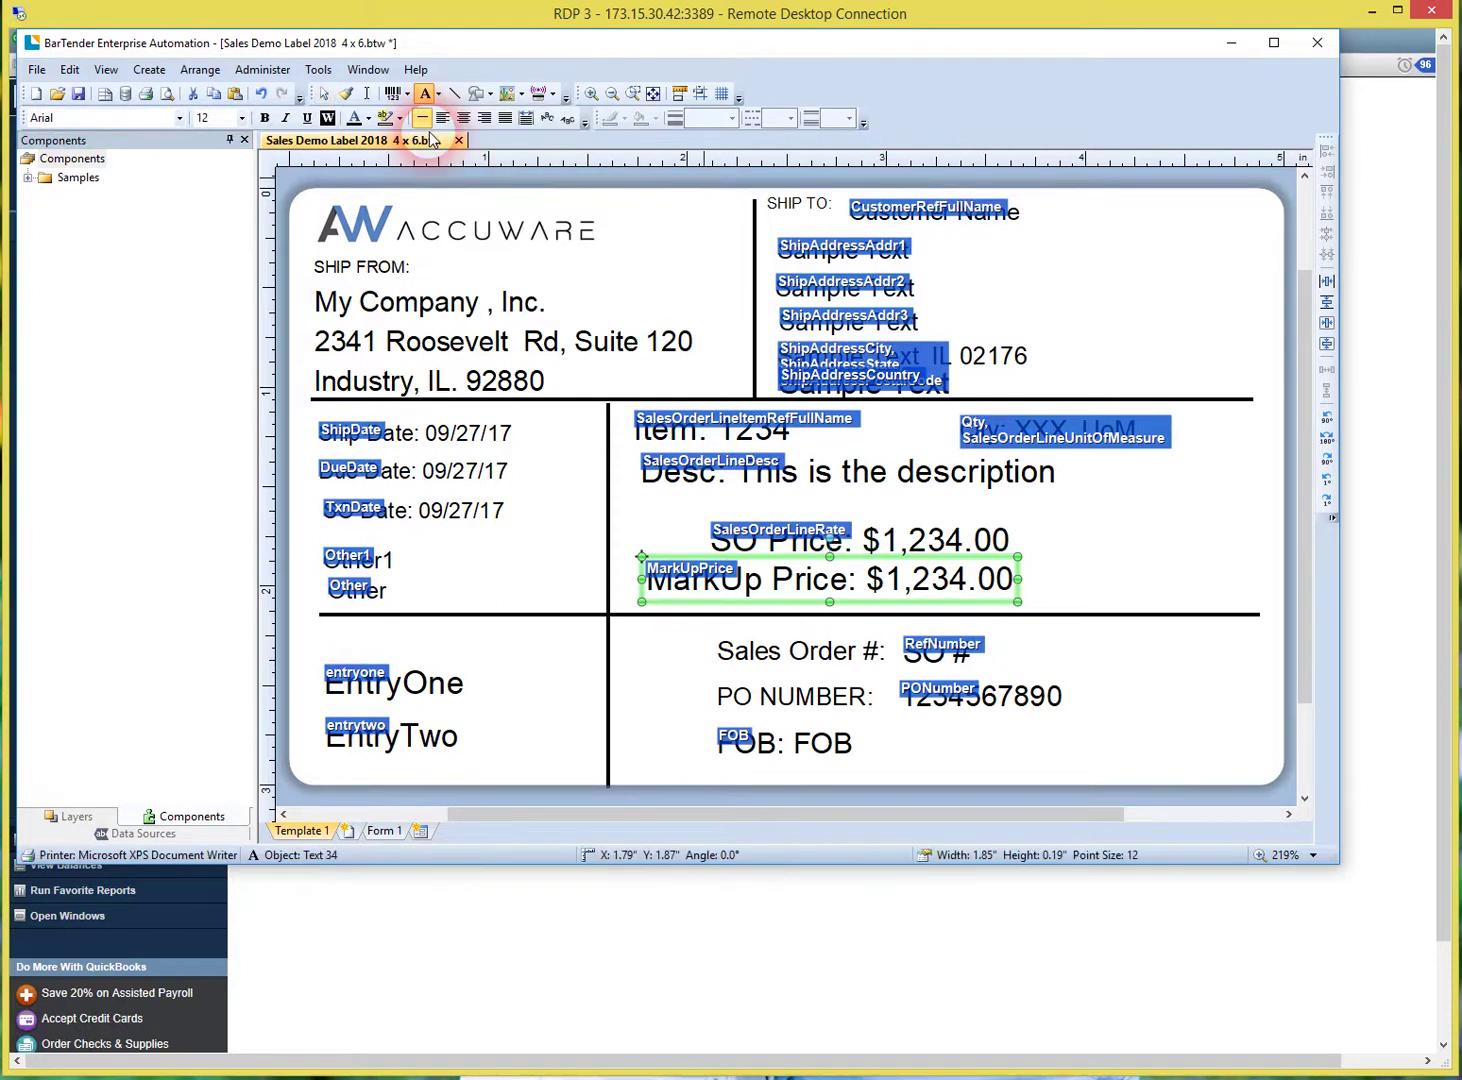
click(1158, 517)
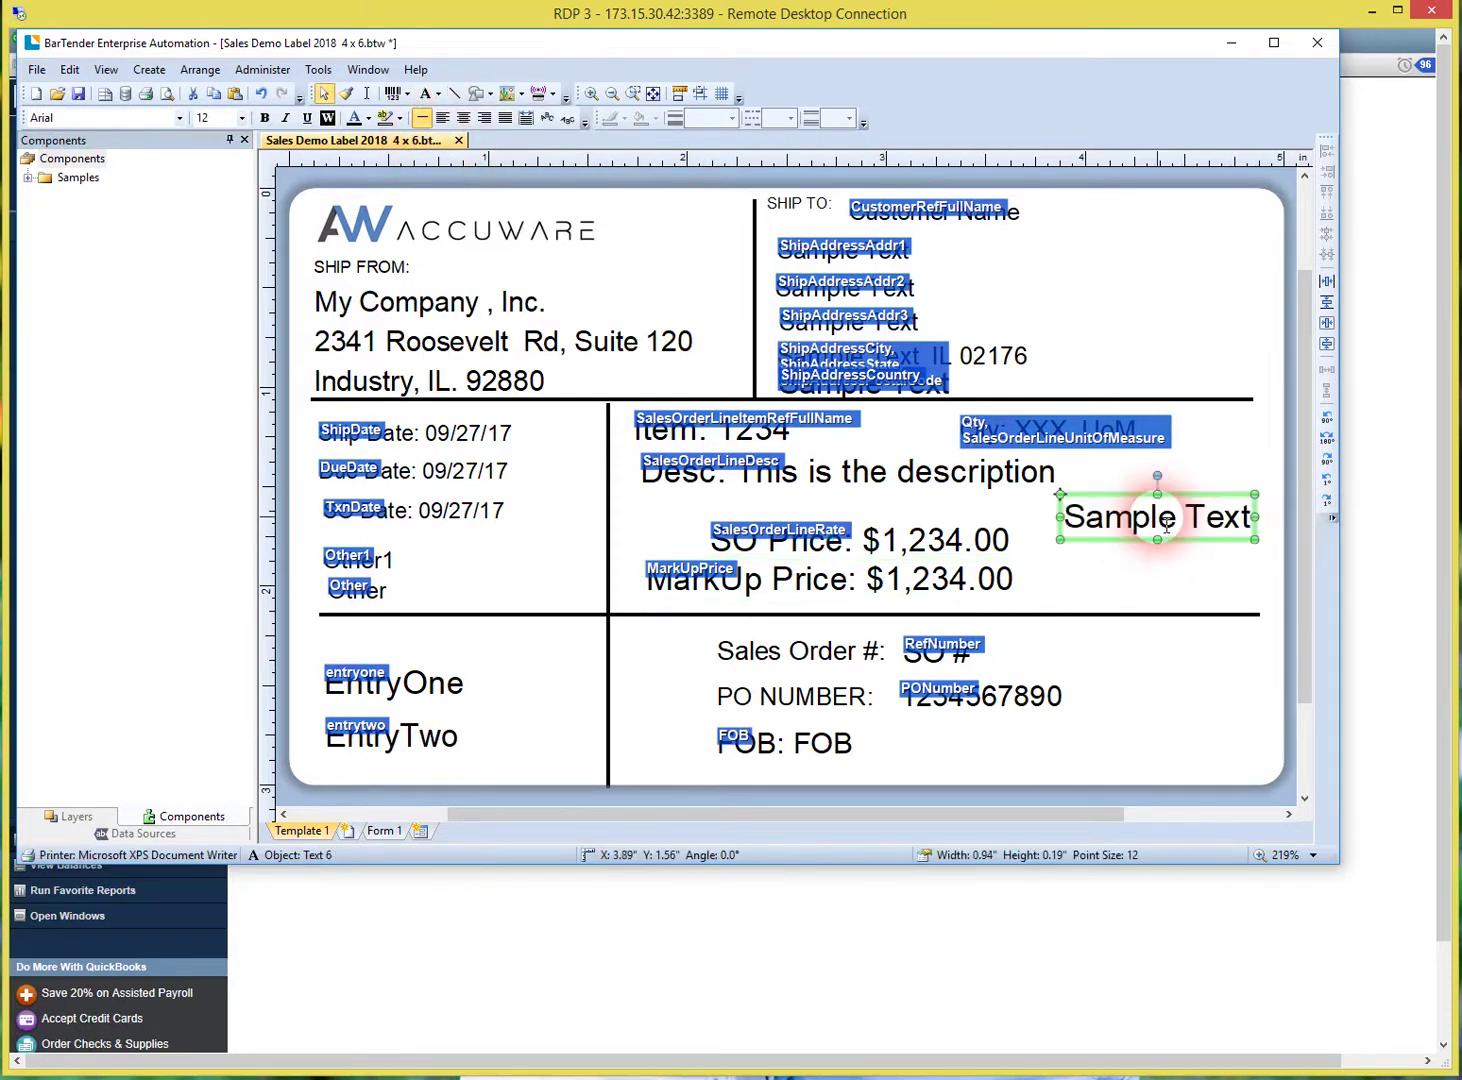
drag(1213, 500, 1198, 517)
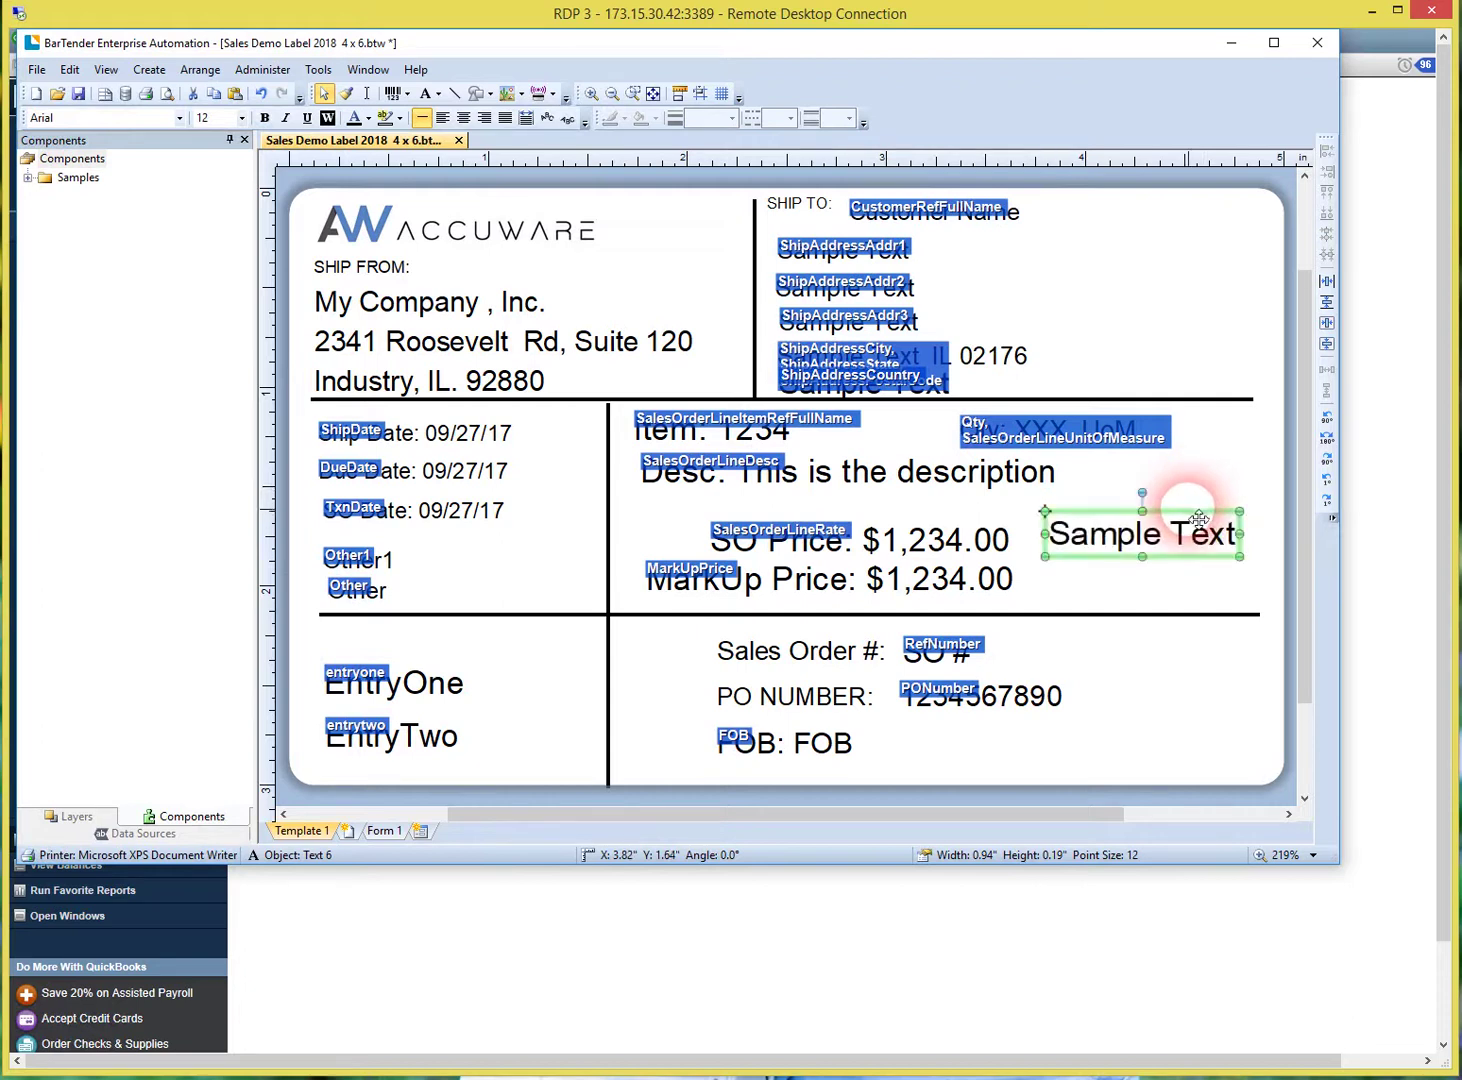
Replace the embedded data of the new text object beside the SO Price with XXXXXXXX
double_click(1213, 520)
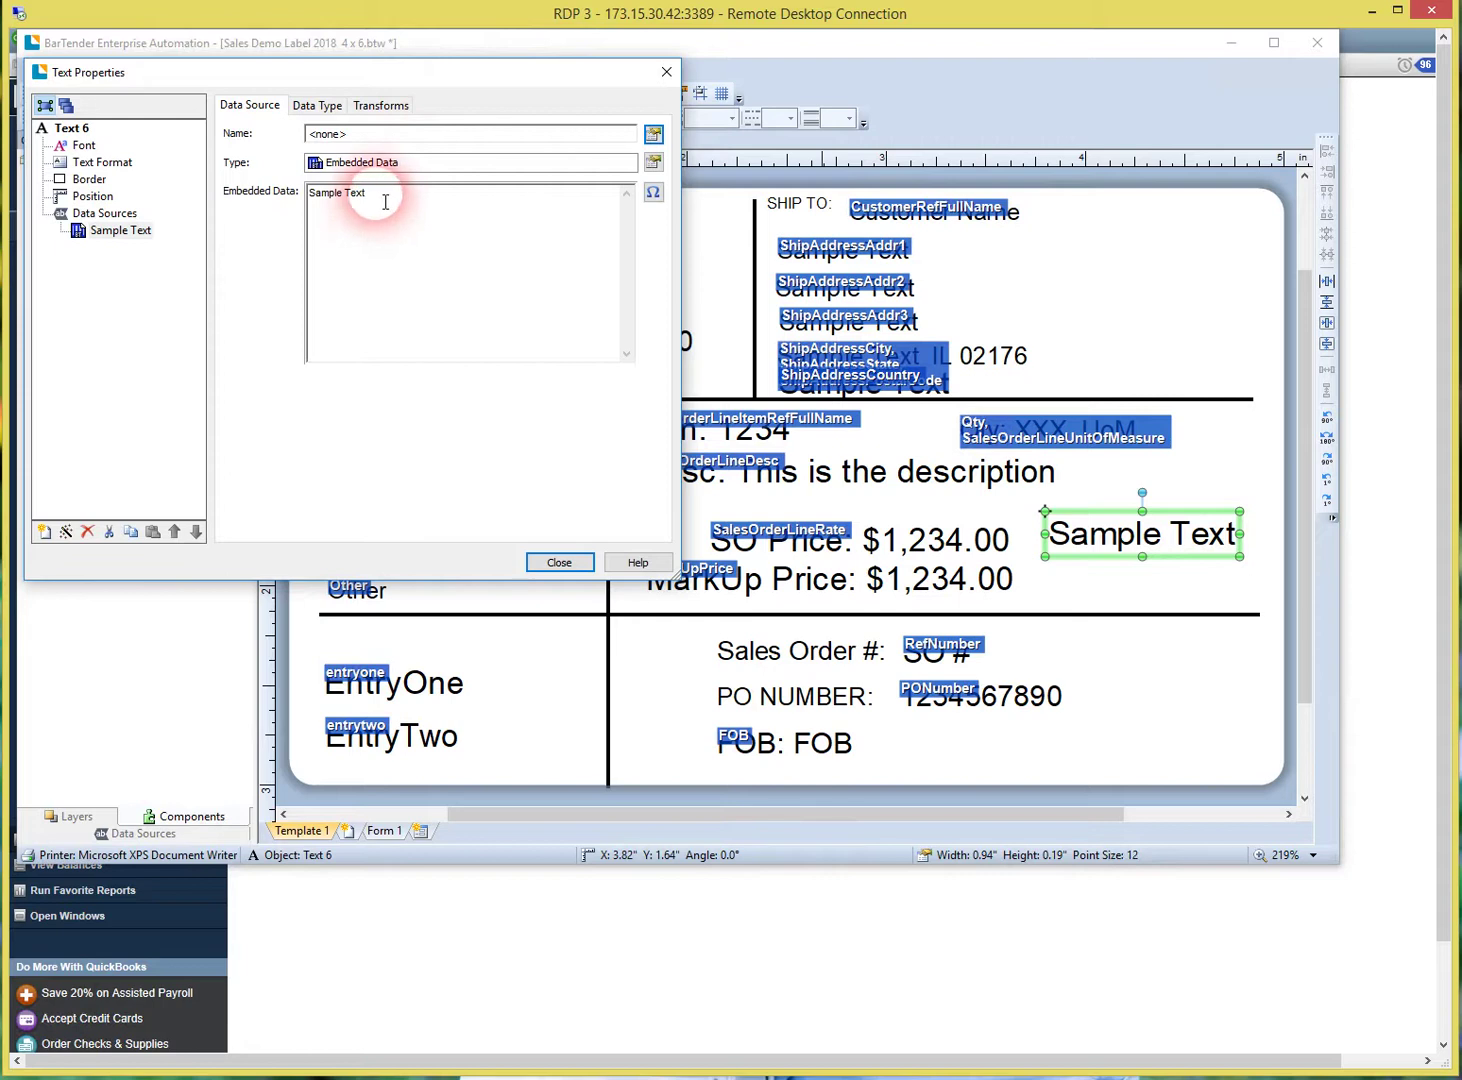
drag(385, 201, 357, 201)
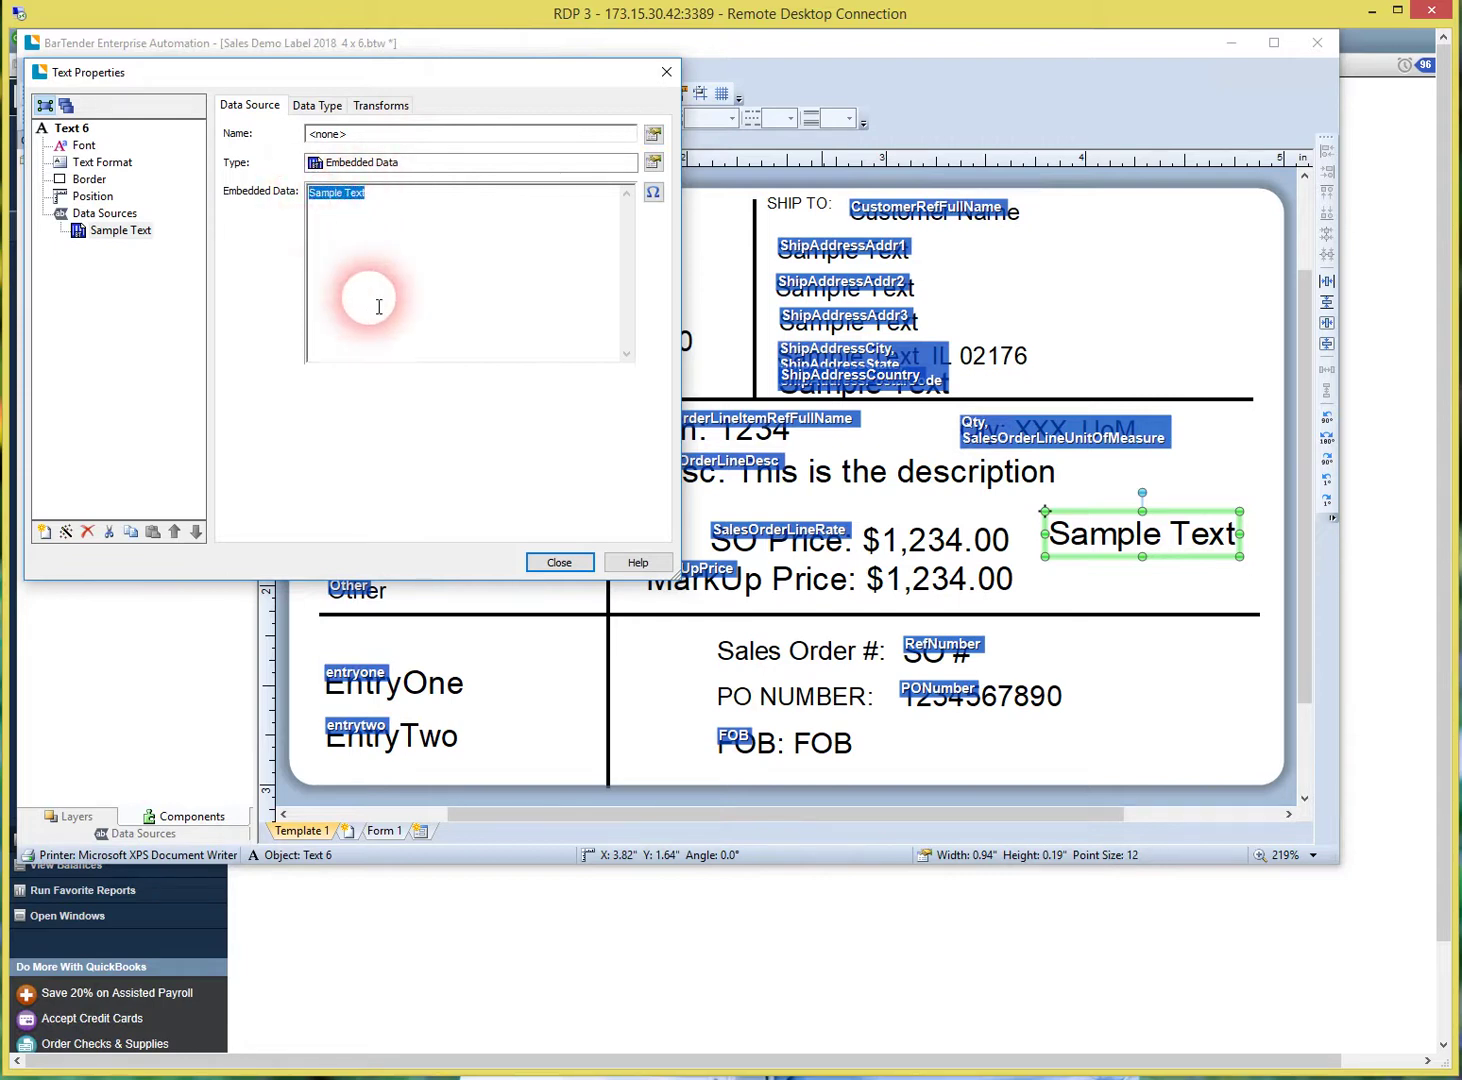
key(Delete)
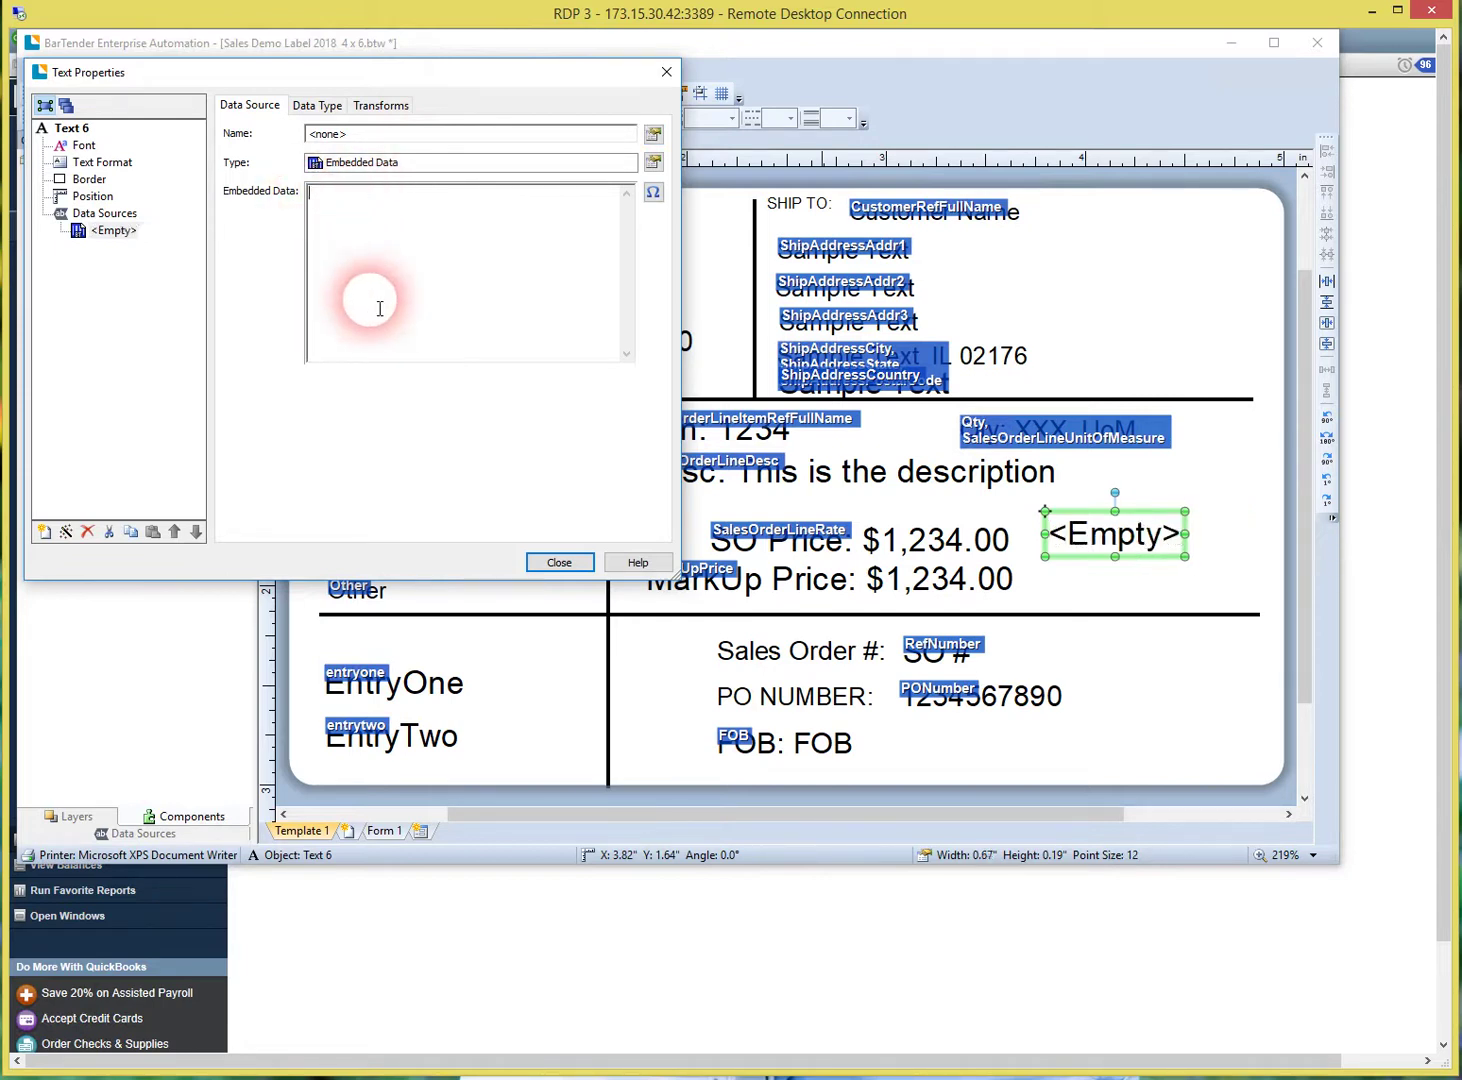
text(XXXXXXXX)
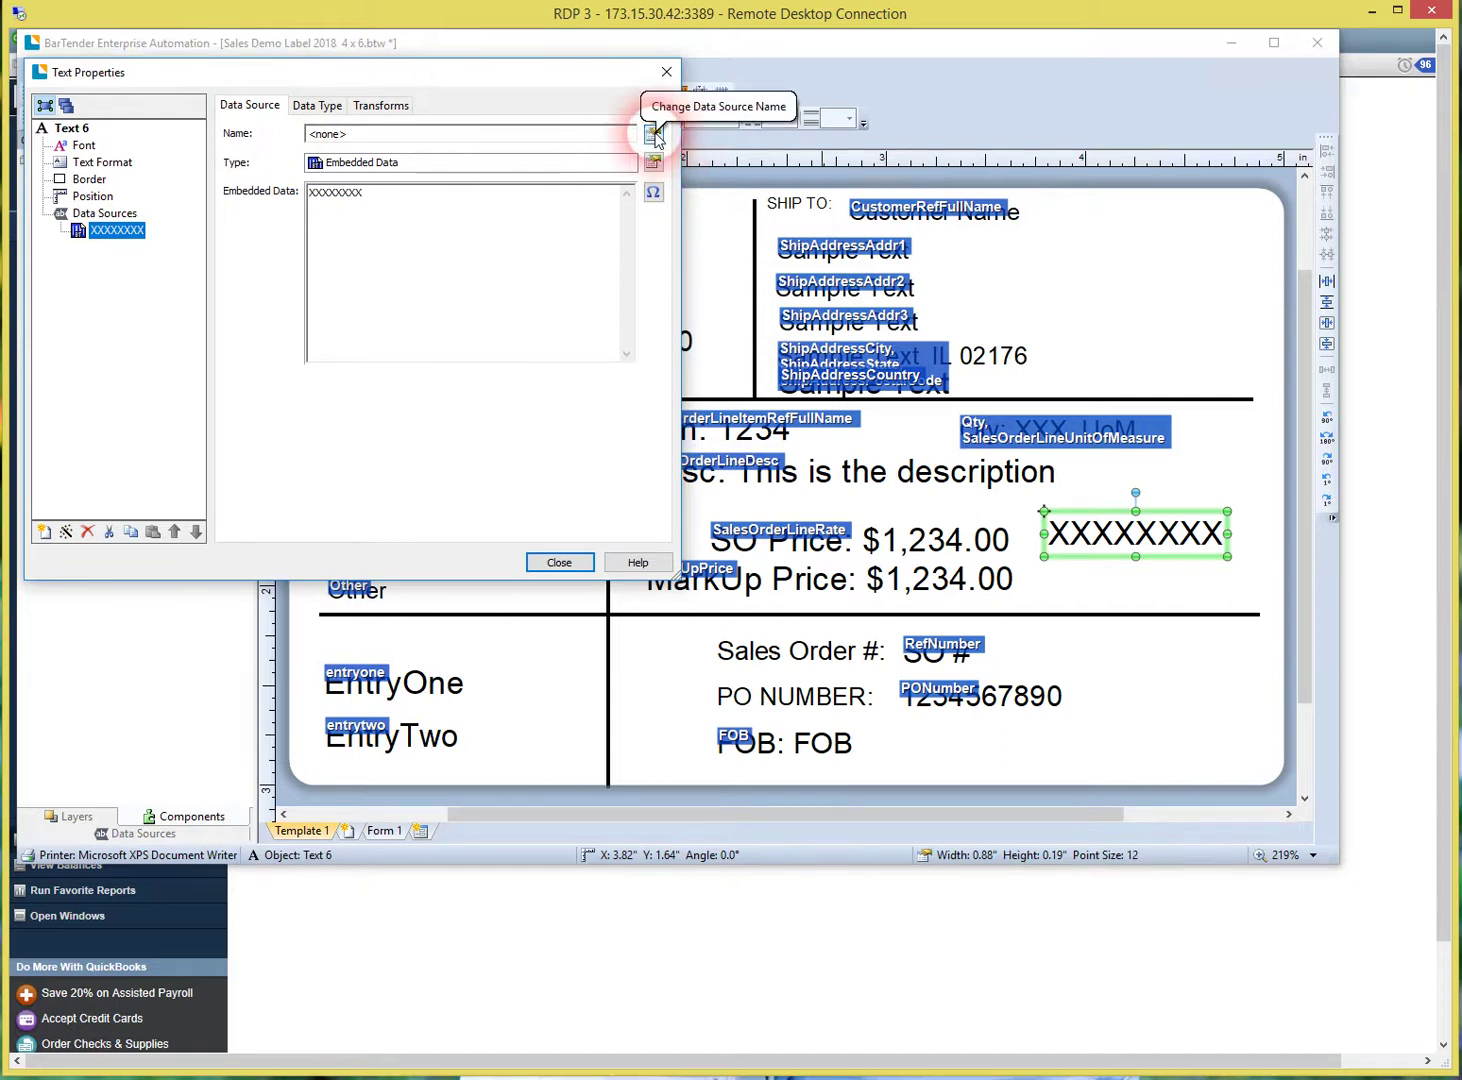
Name the text object's data source Color, matching the custom field, and close its properties
click(653, 135)
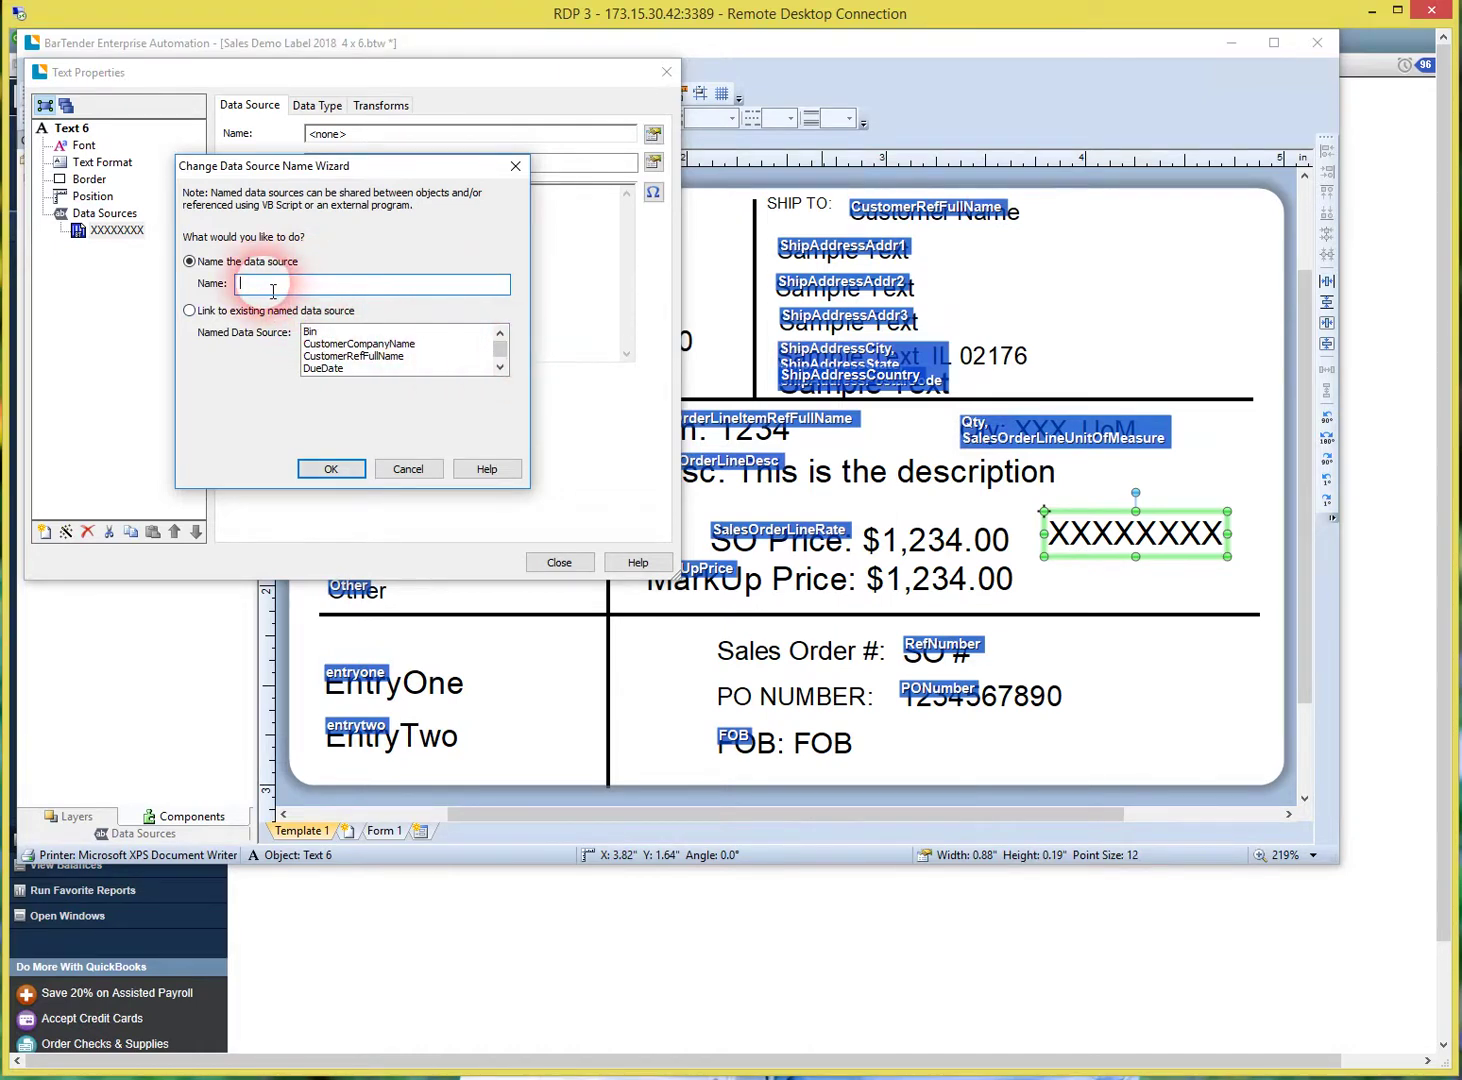
text(Color)
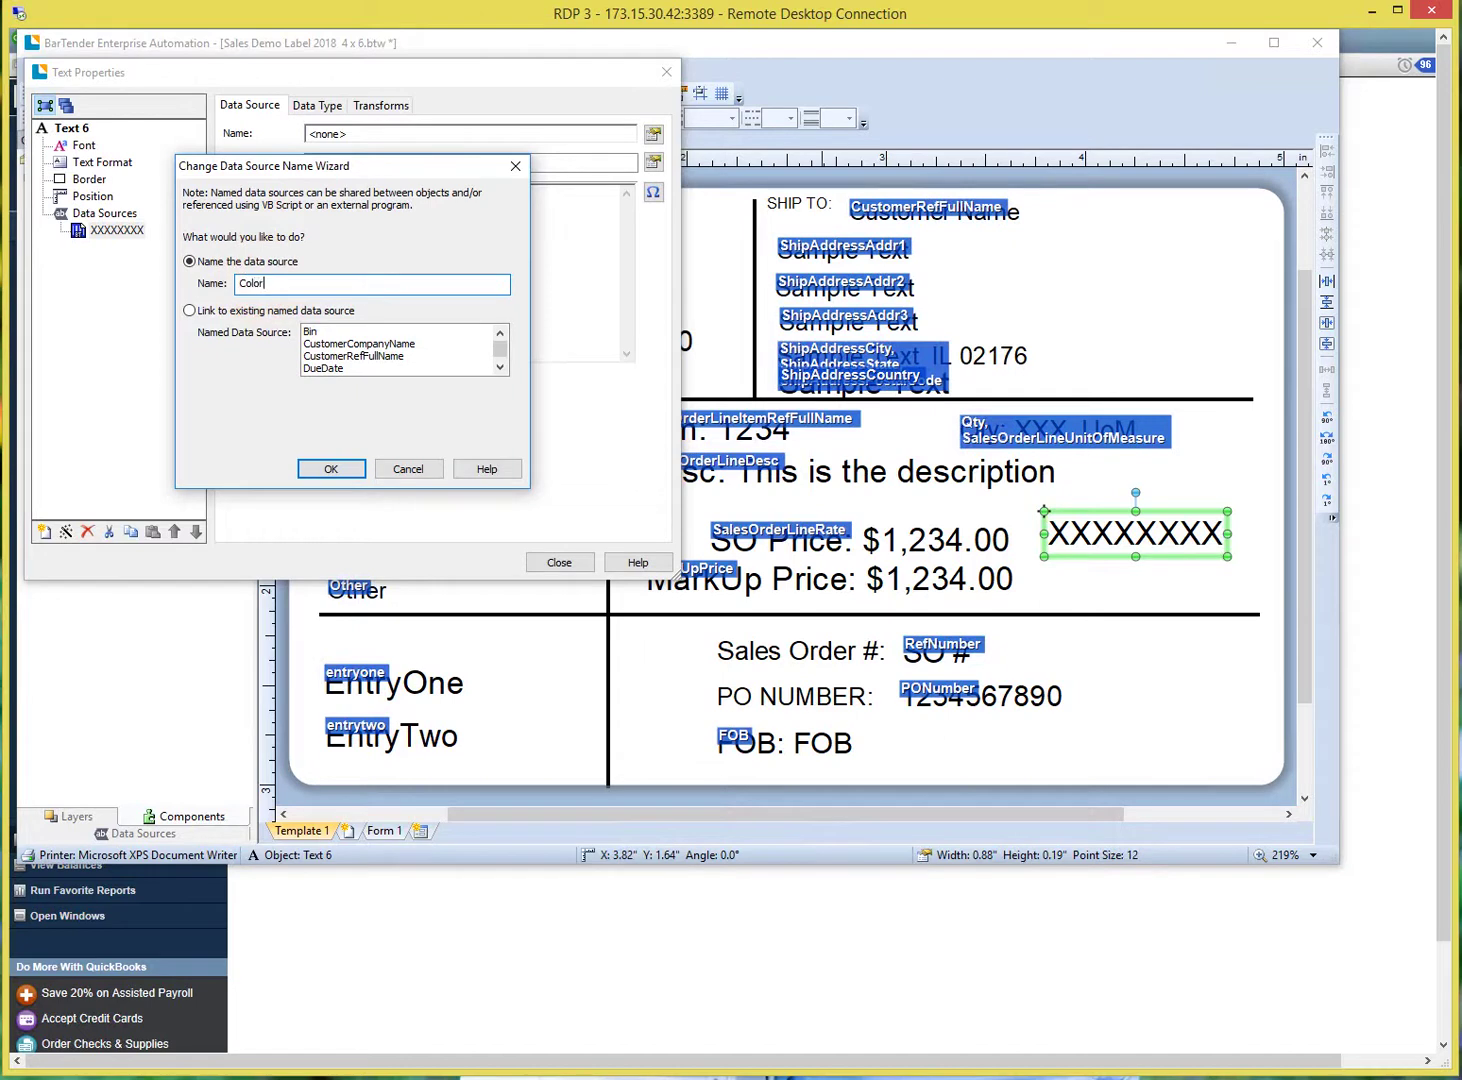
click(318, 472)
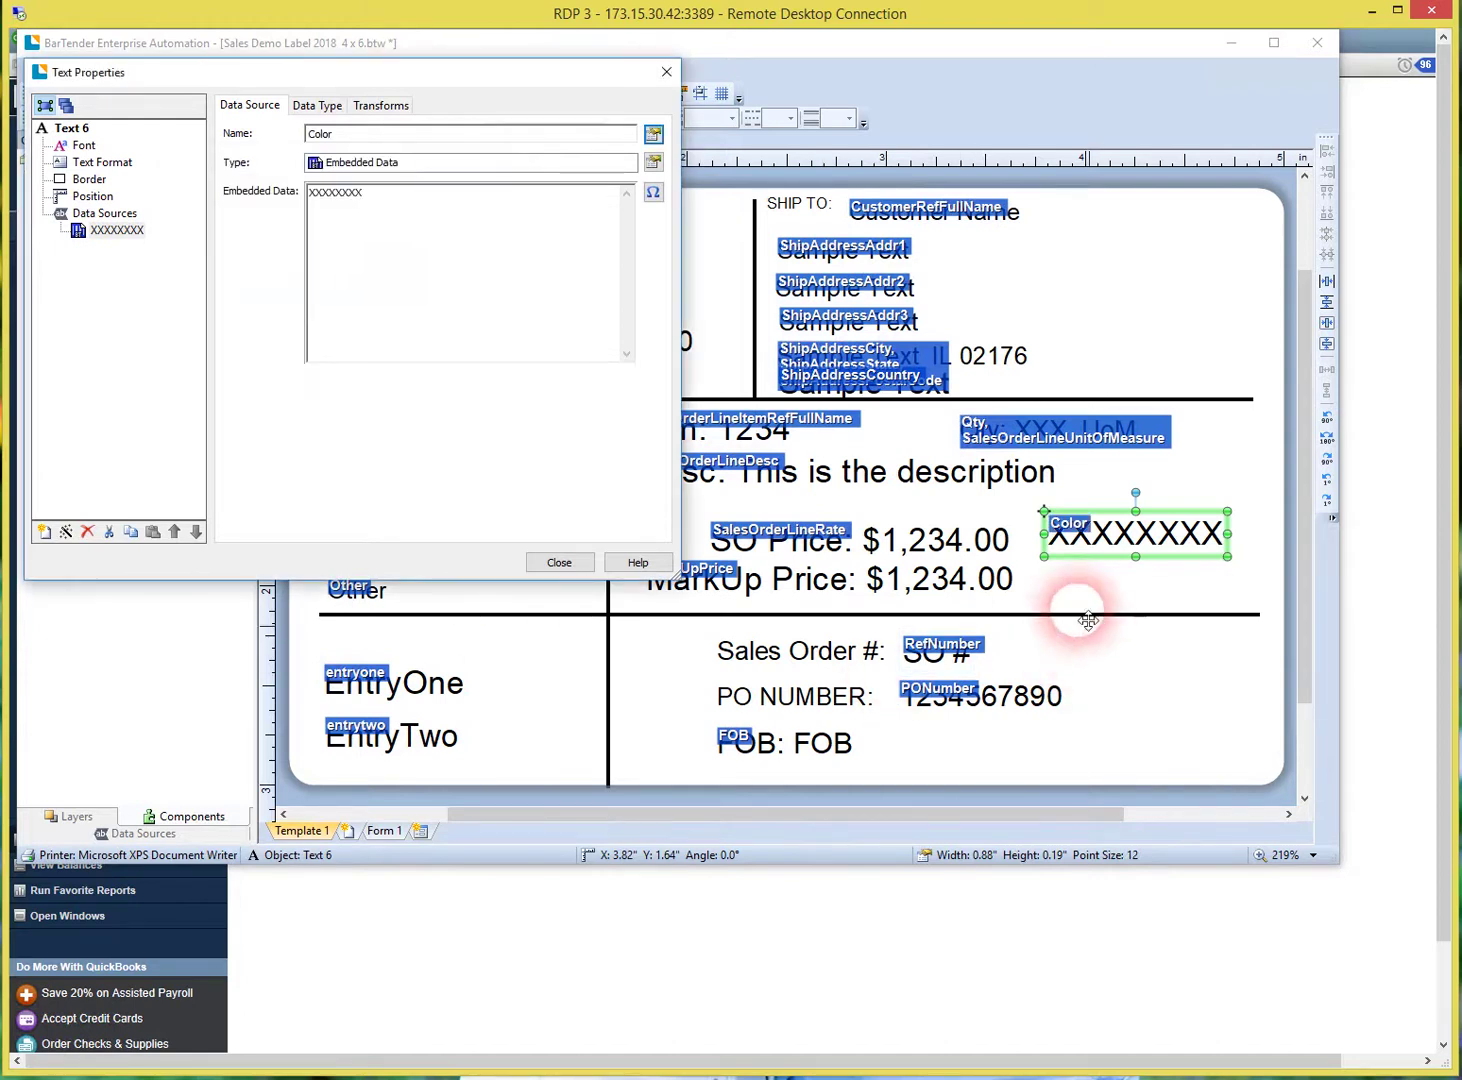
click(560, 564)
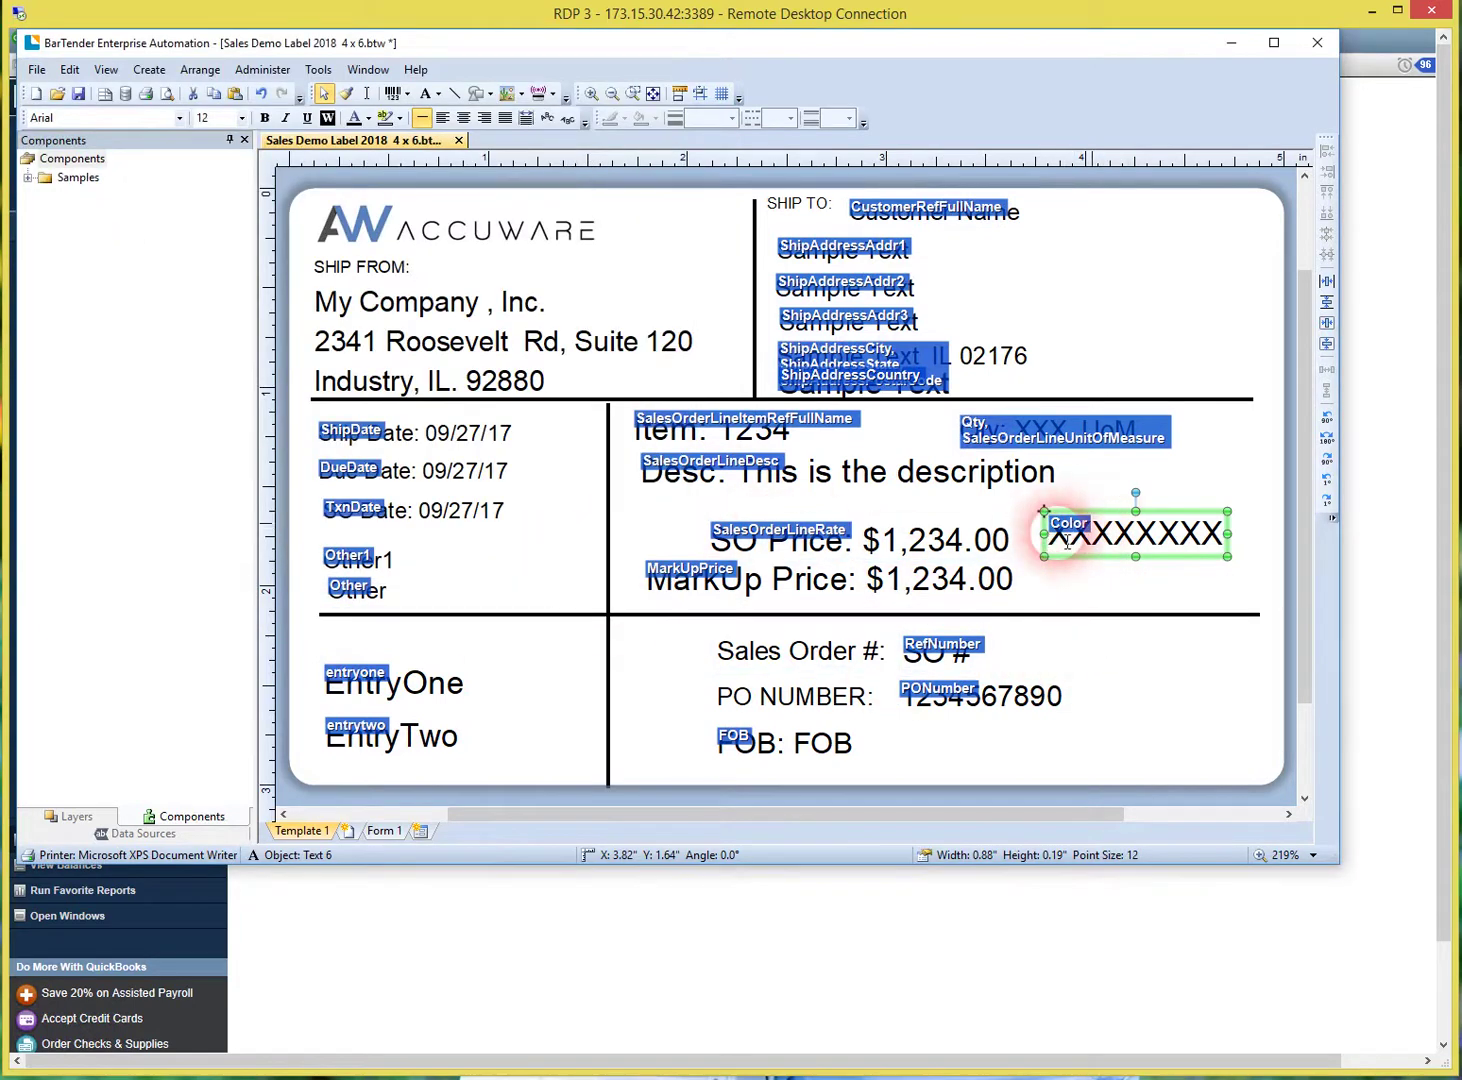
click(1120, 588)
click(1110, 552)
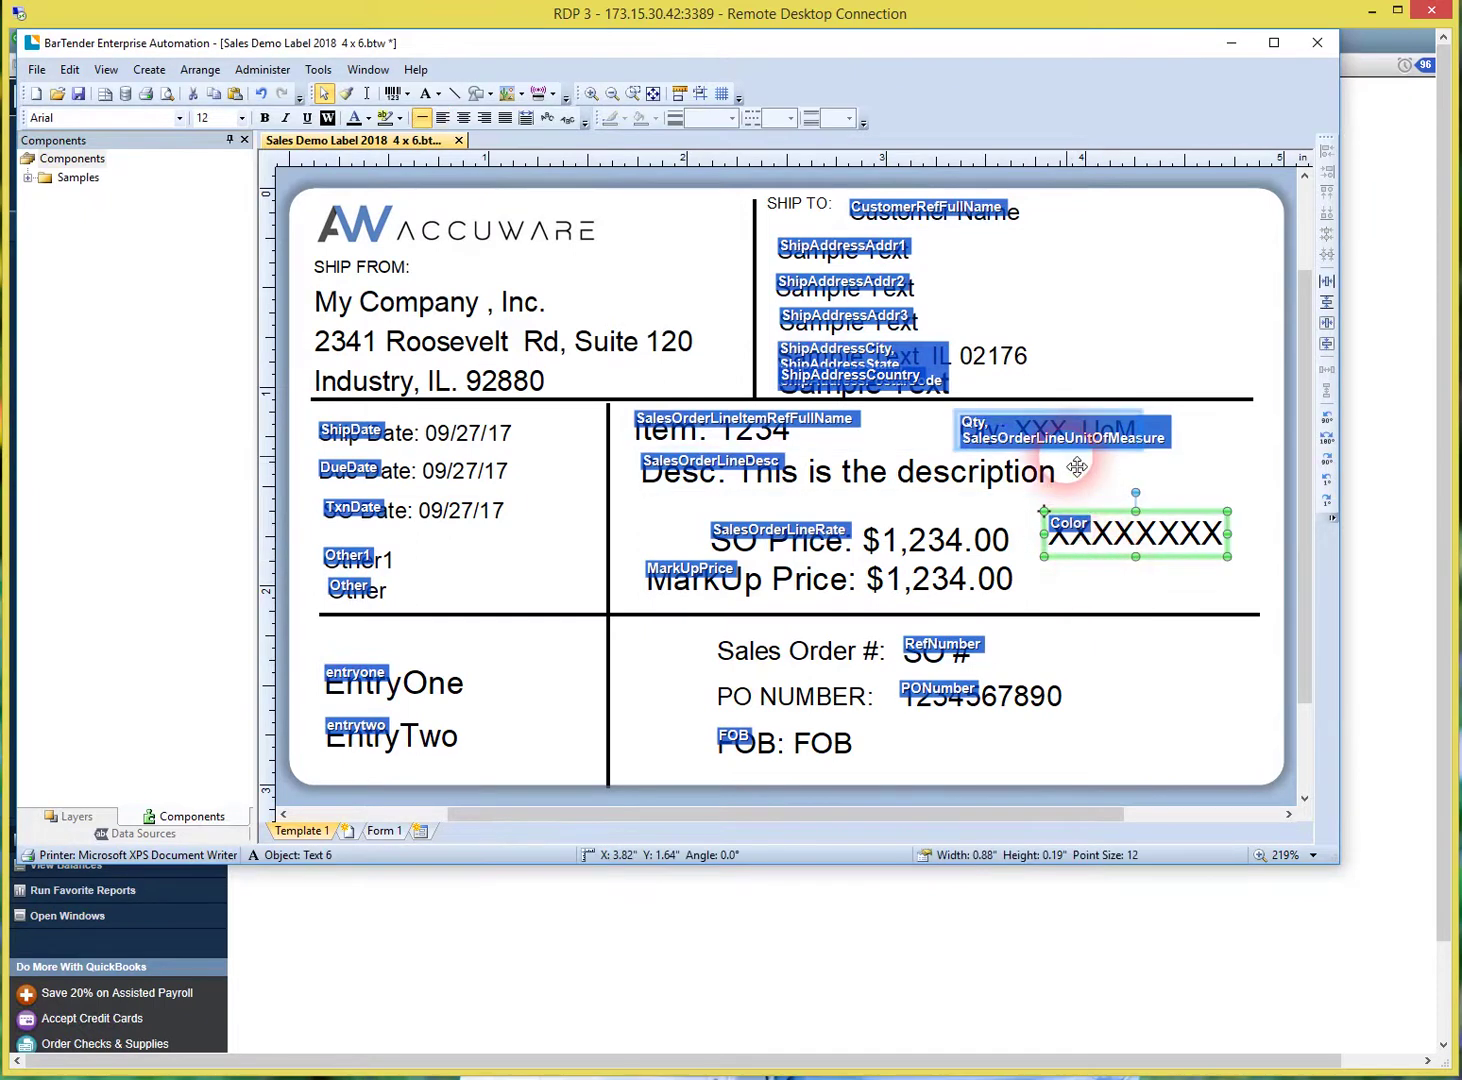
Hide the data source names on the label template, then show them again
click(106, 71)
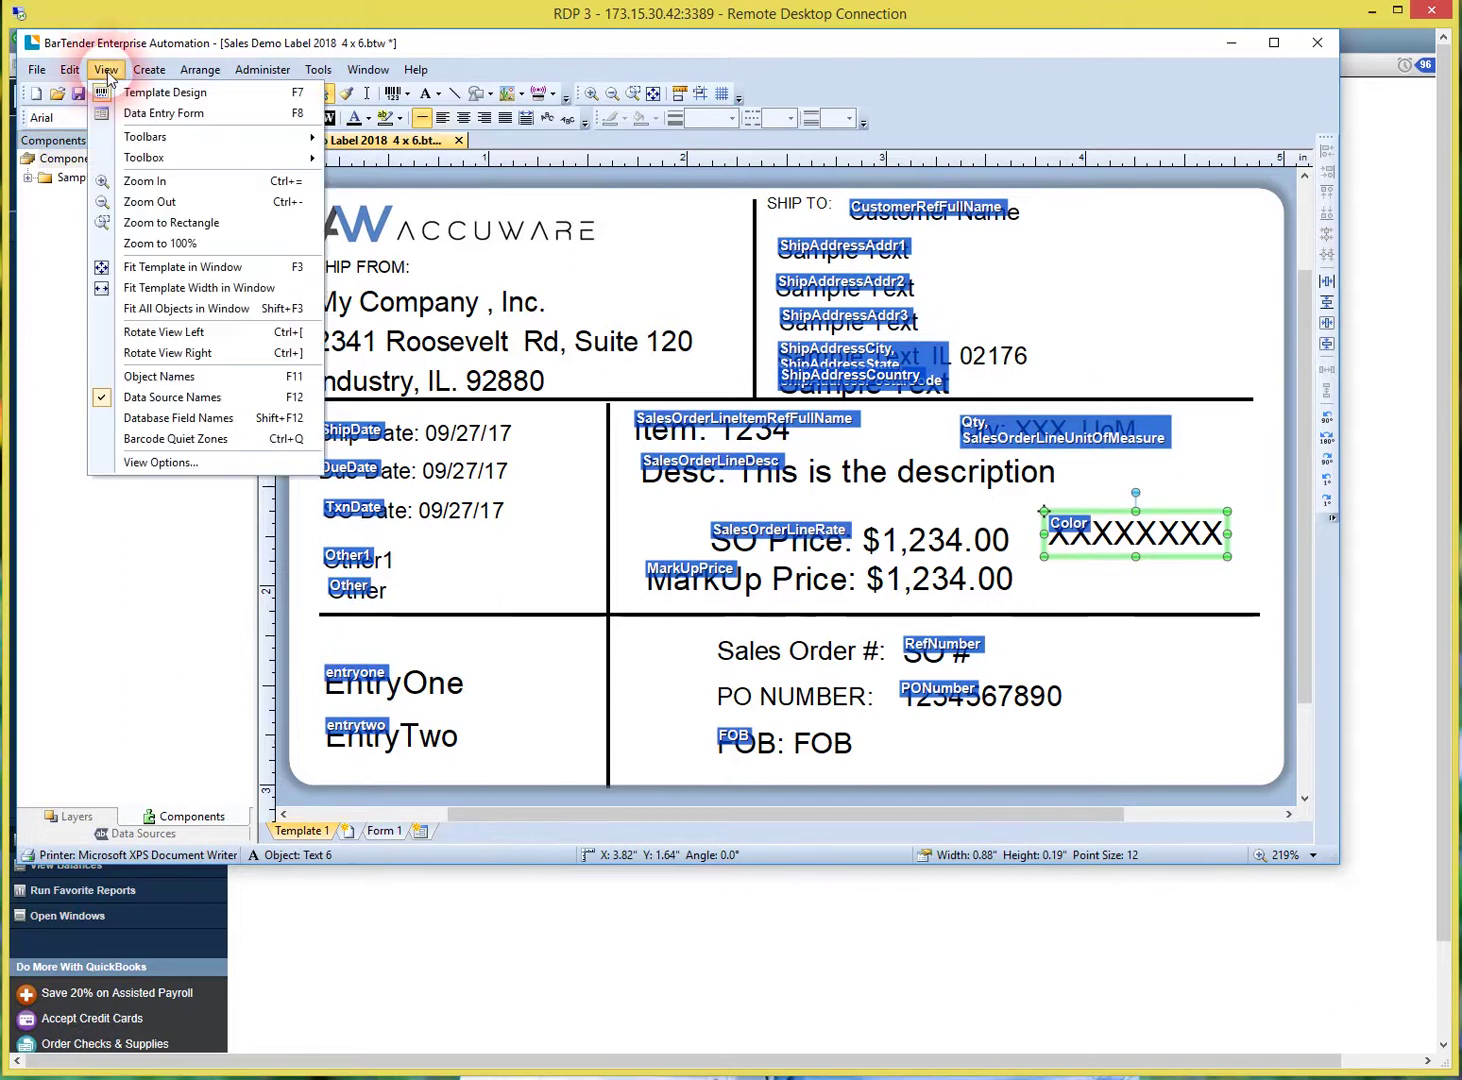
click(158, 398)
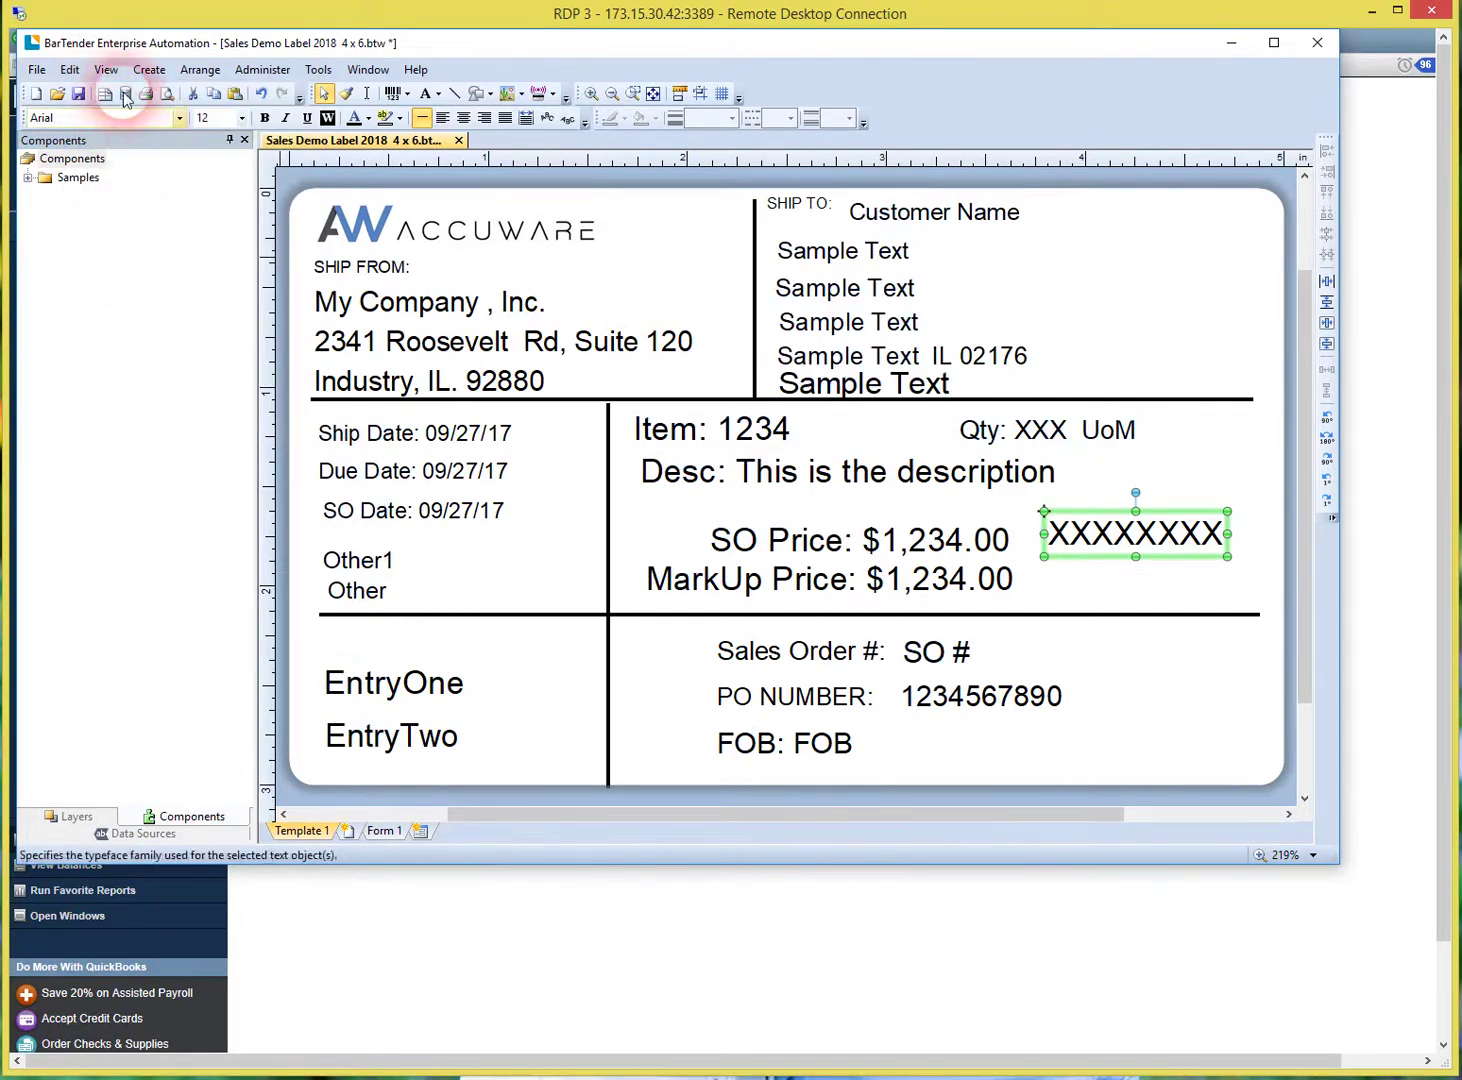
click(106, 69)
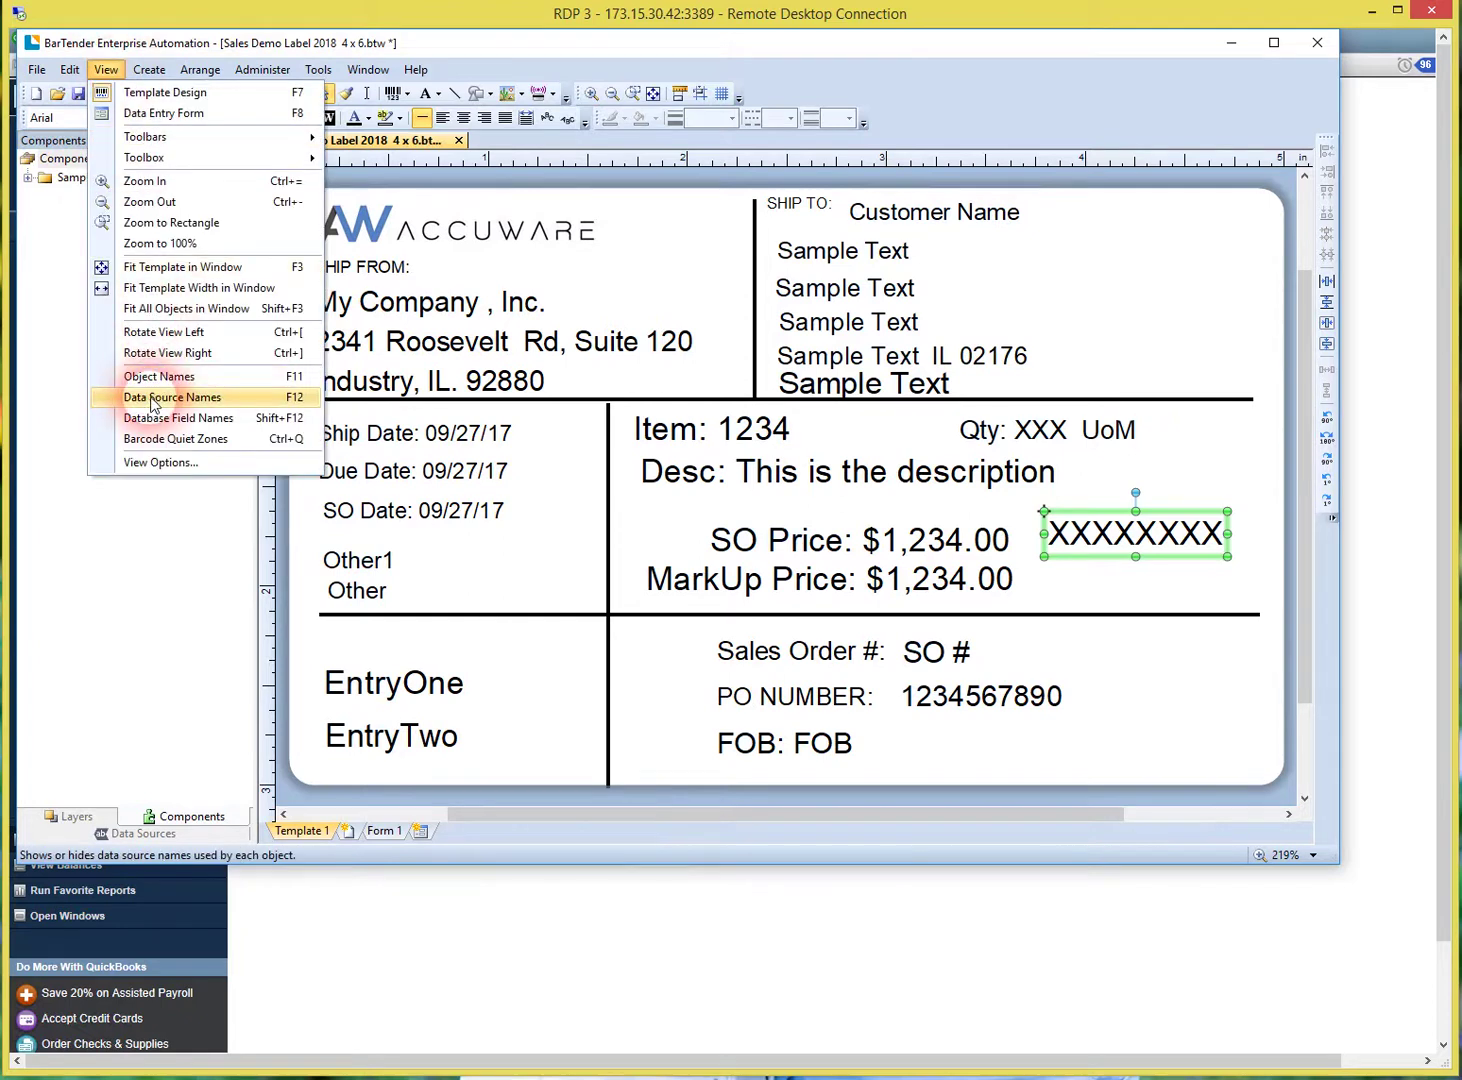
click(152, 399)
click(1165, 588)
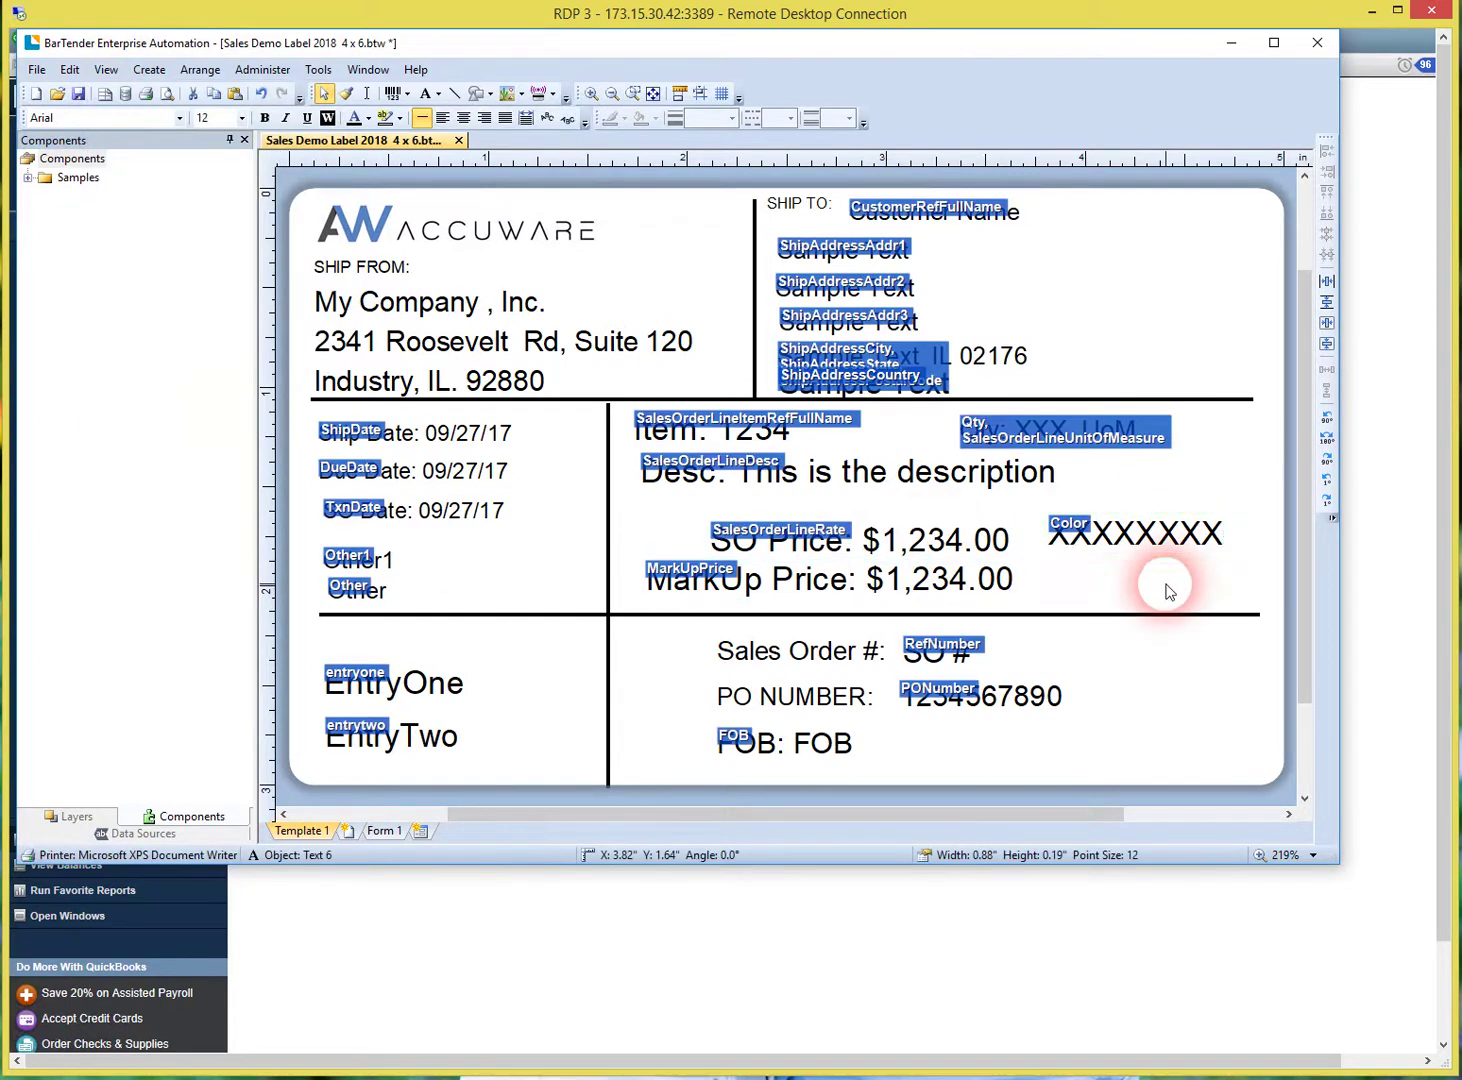
Save the Sales Demo Label 2018 4 x 6 template with the Color text object
click(1156, 570)
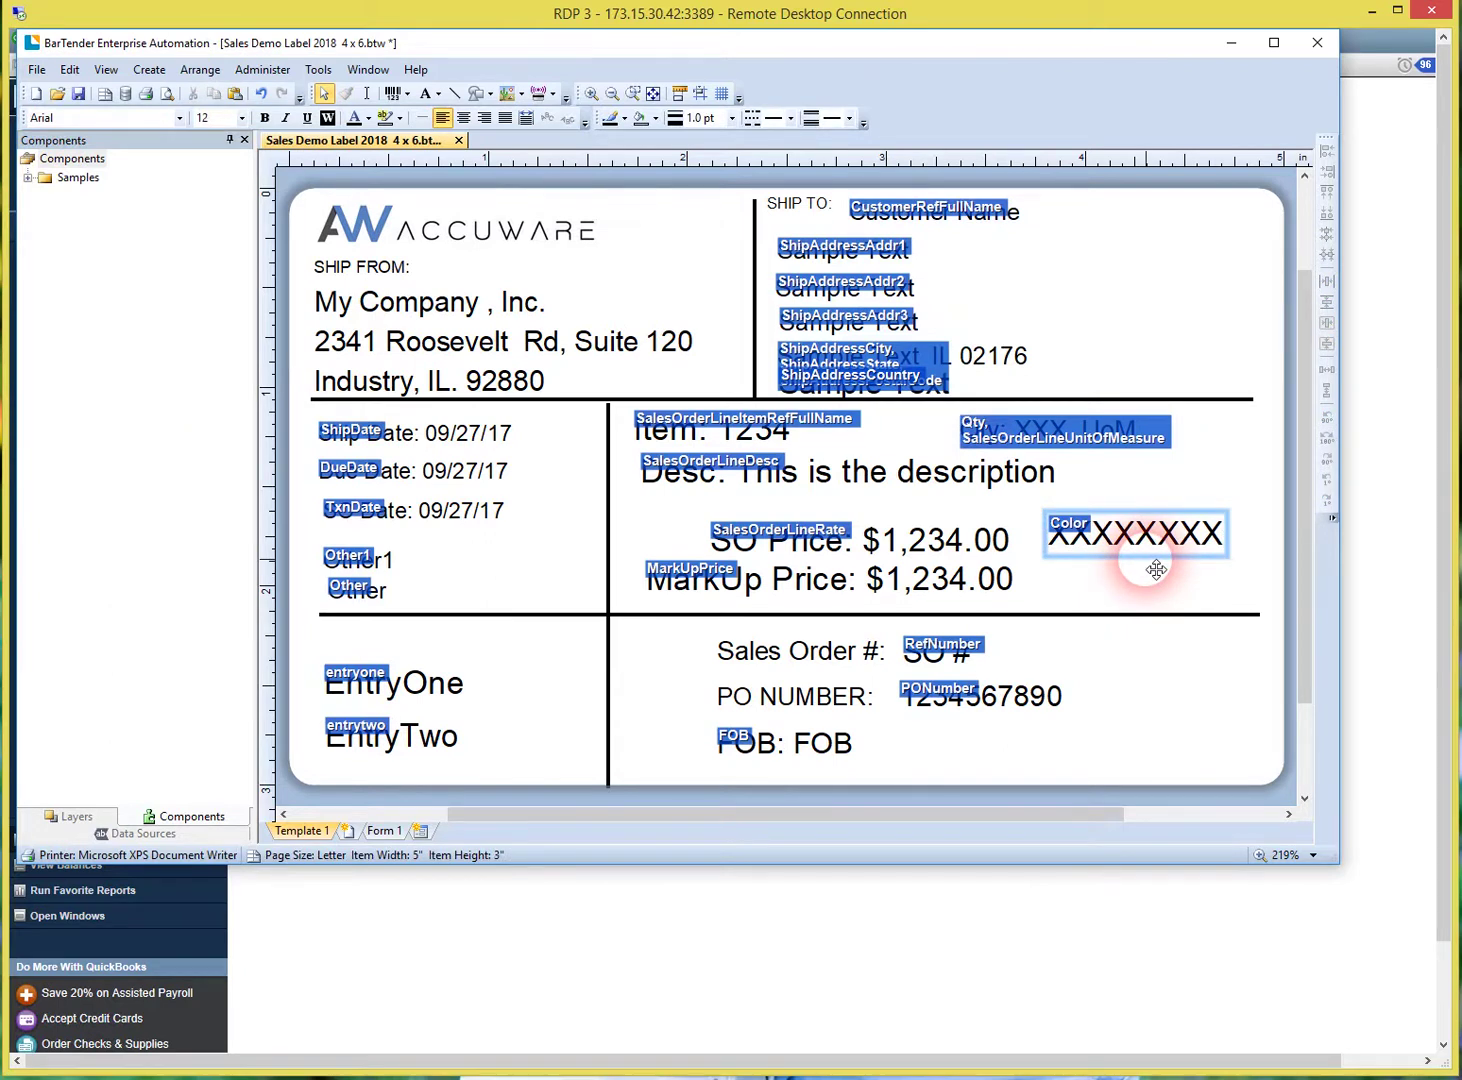
click(395, 168)
click(80, 95)
click(1176, 578)
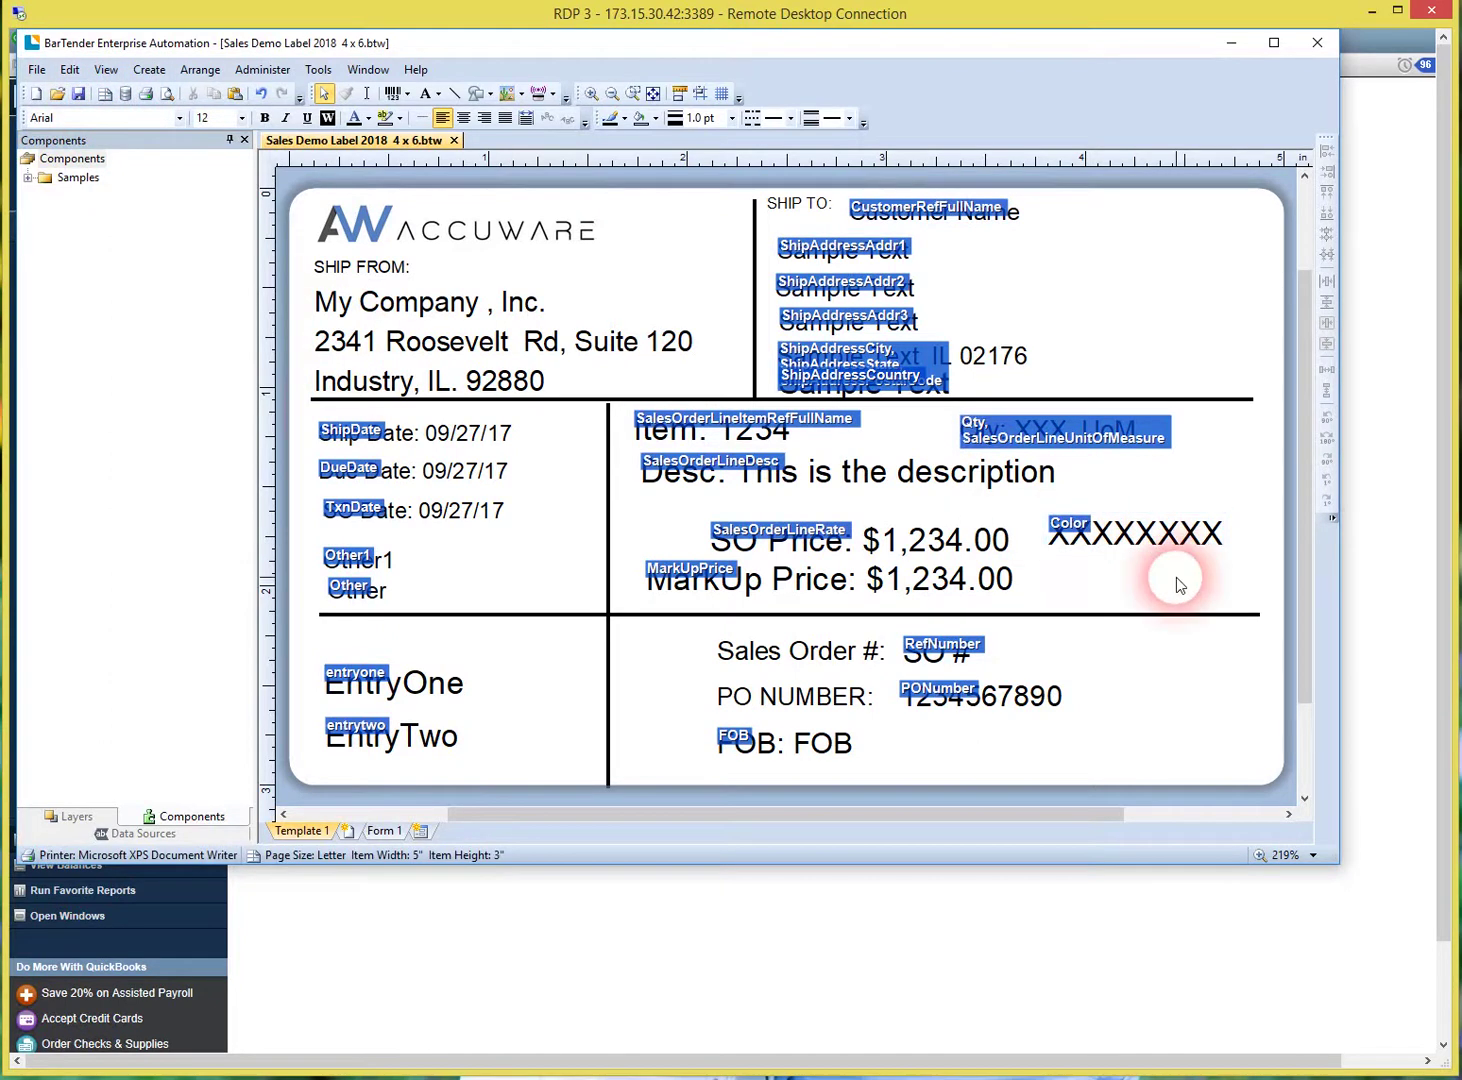
click(1172, 562)
click(1166, 576)
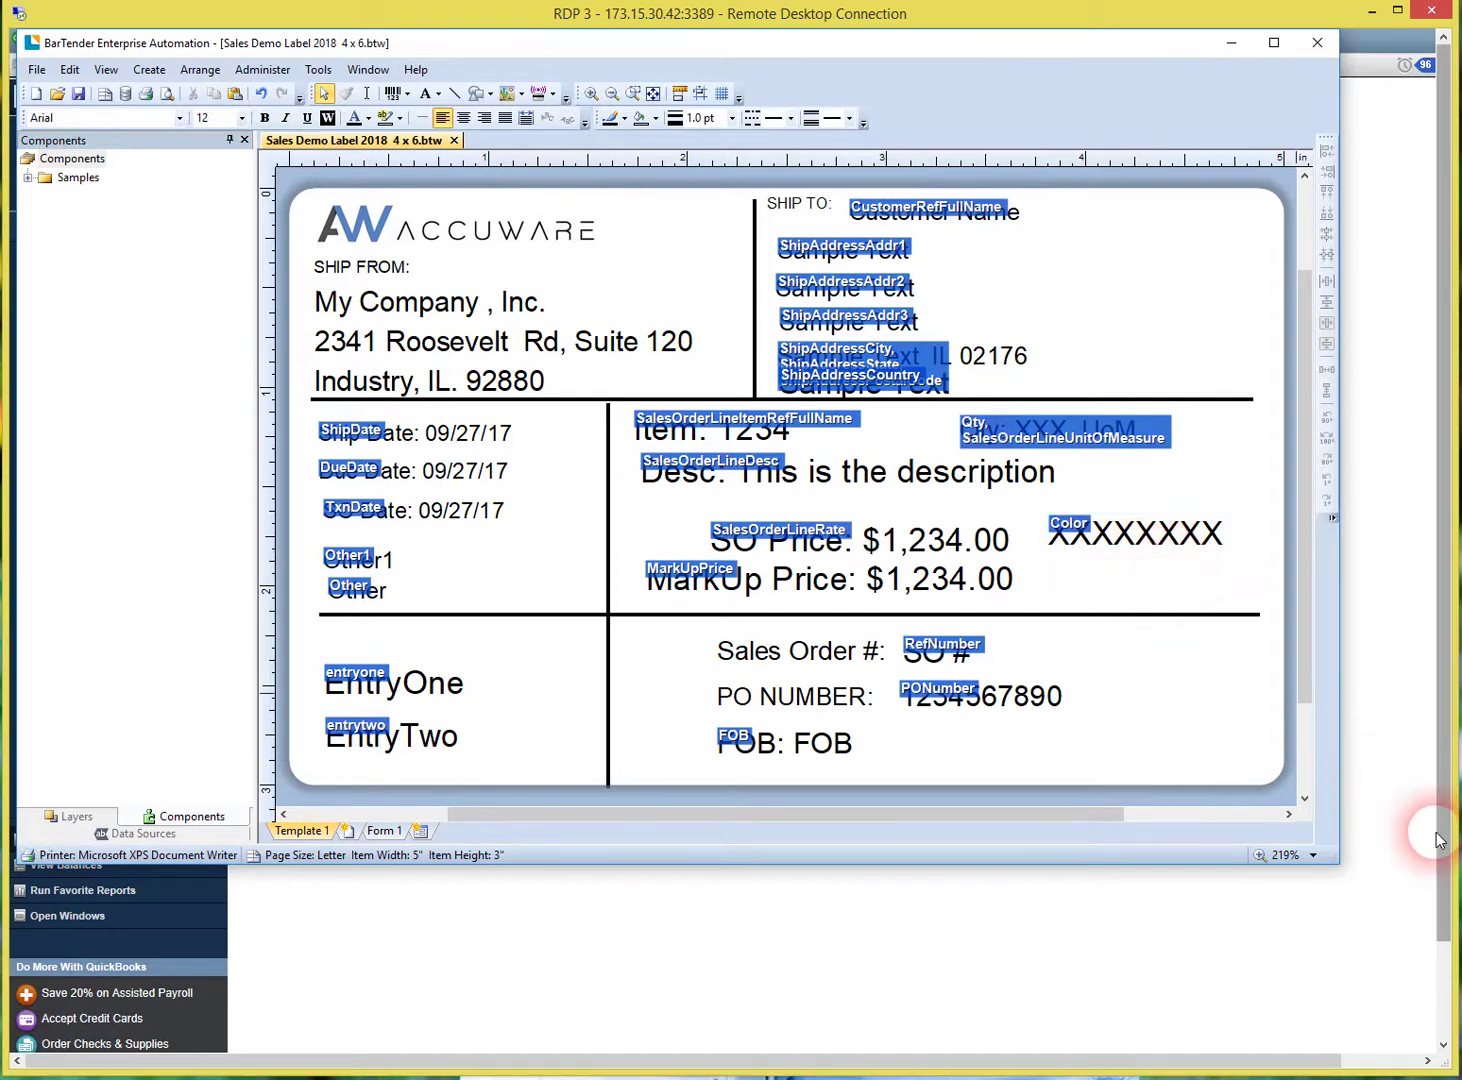
Switch to QuickBooks, check the Color label in the custom field setup for Anchor-12x1, and cancel both dialogs
drag(1440, 842, 1455, 960)
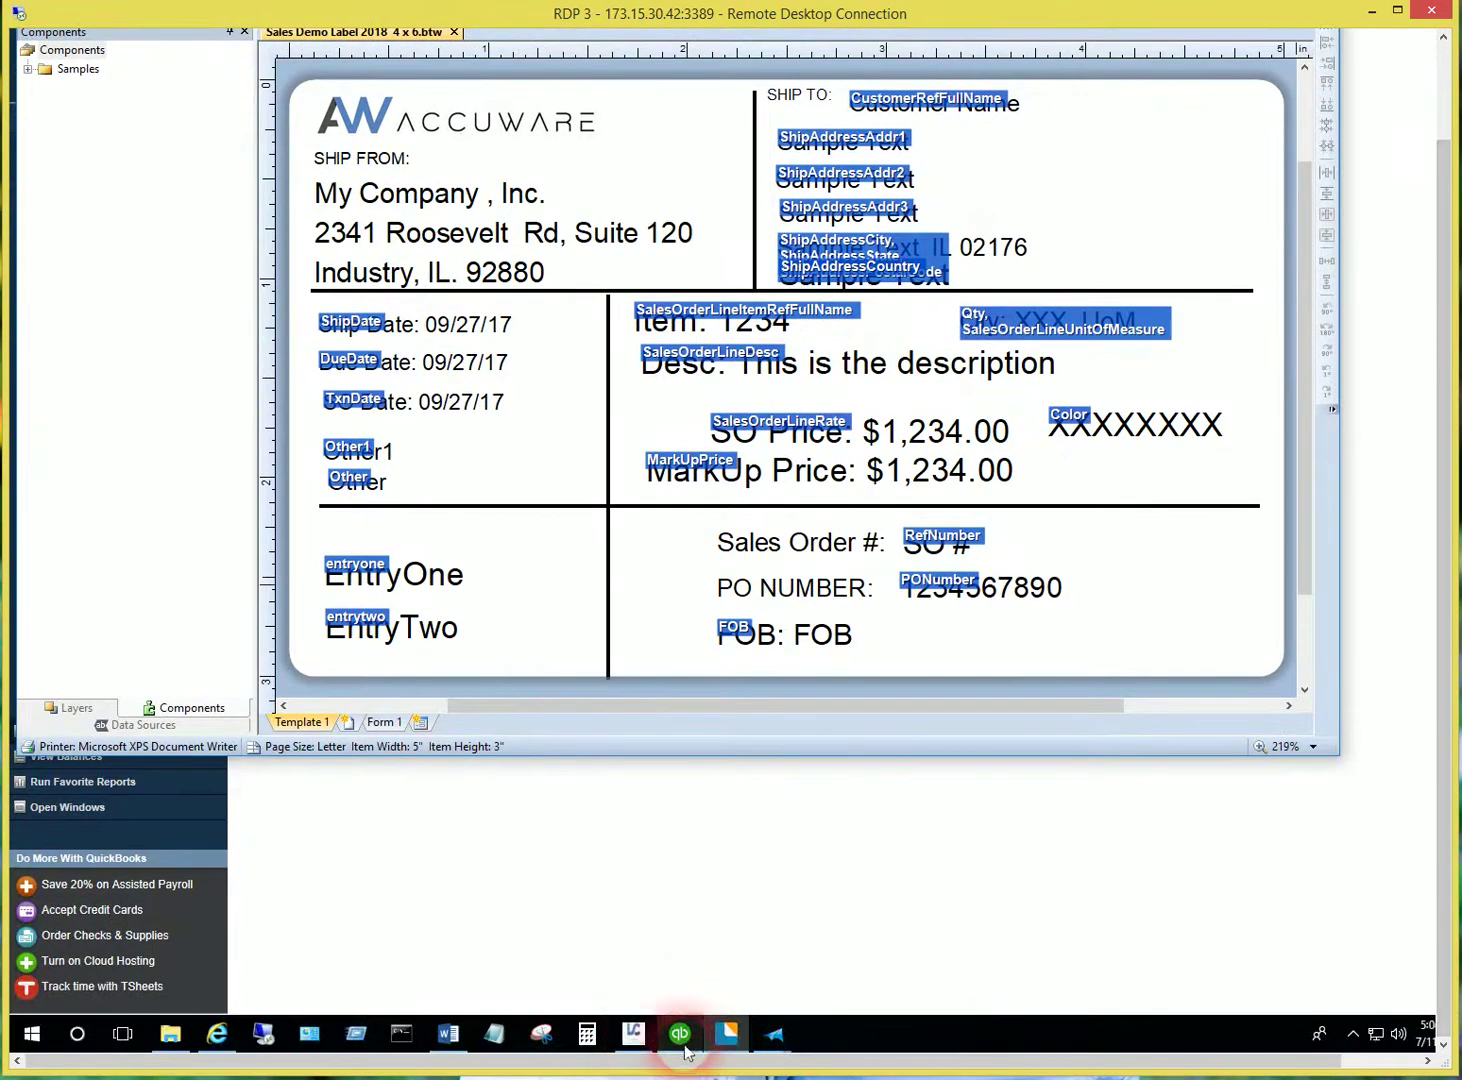
click(688, 1042)
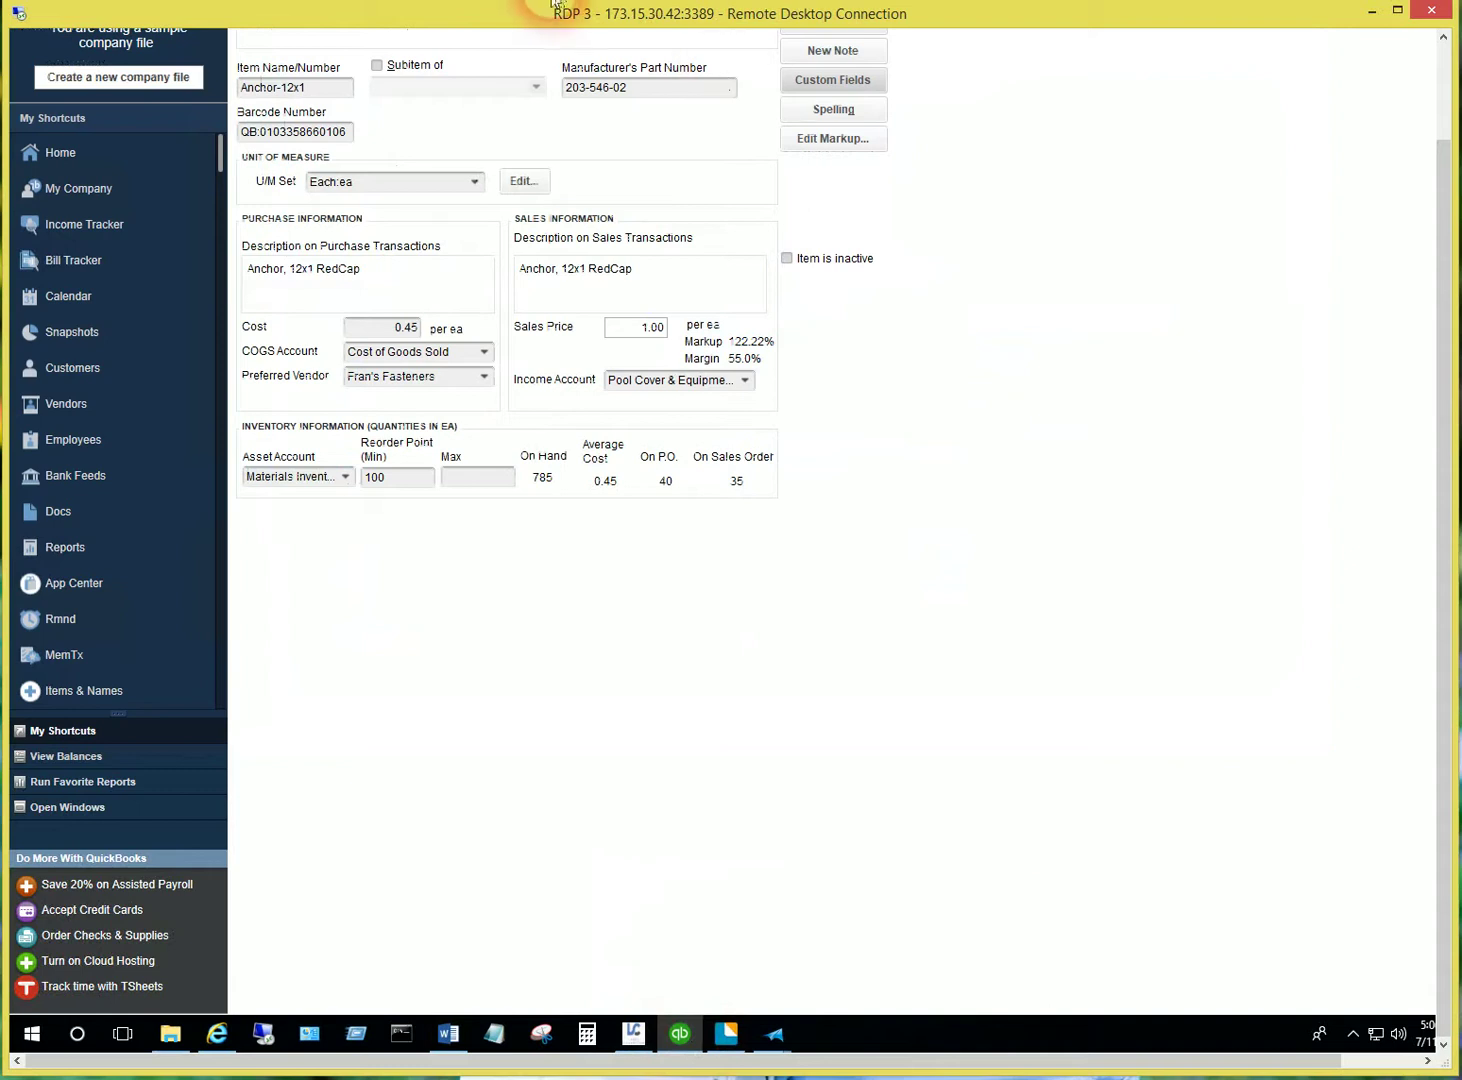
click(857, 79)
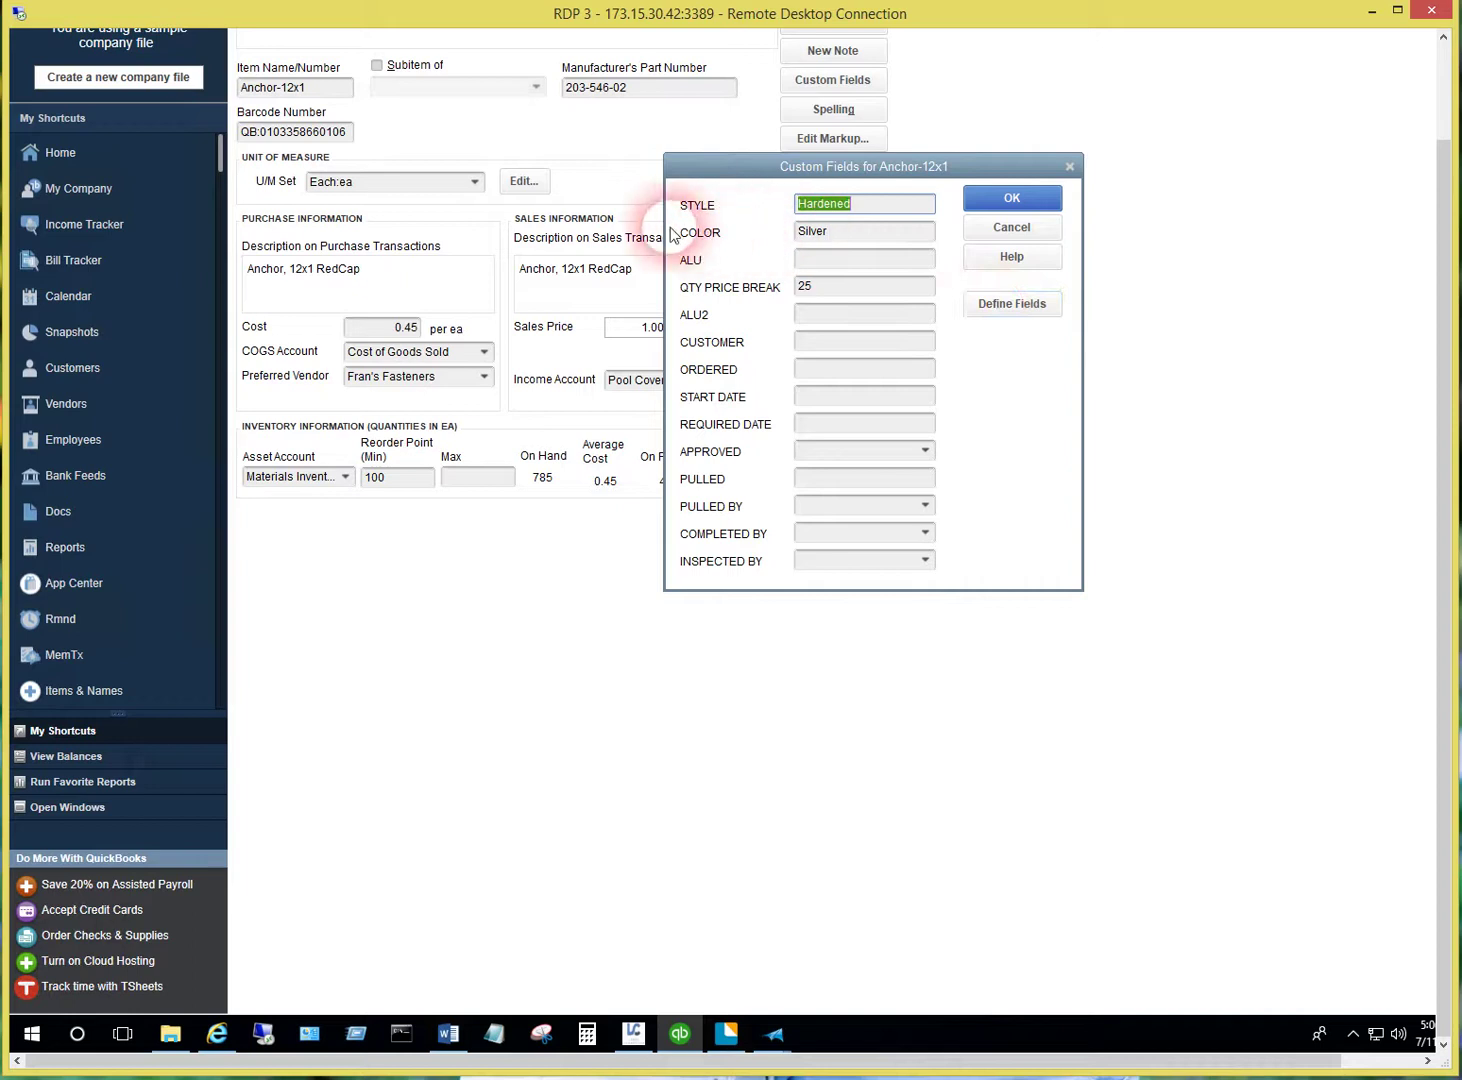
click(1012, 304)
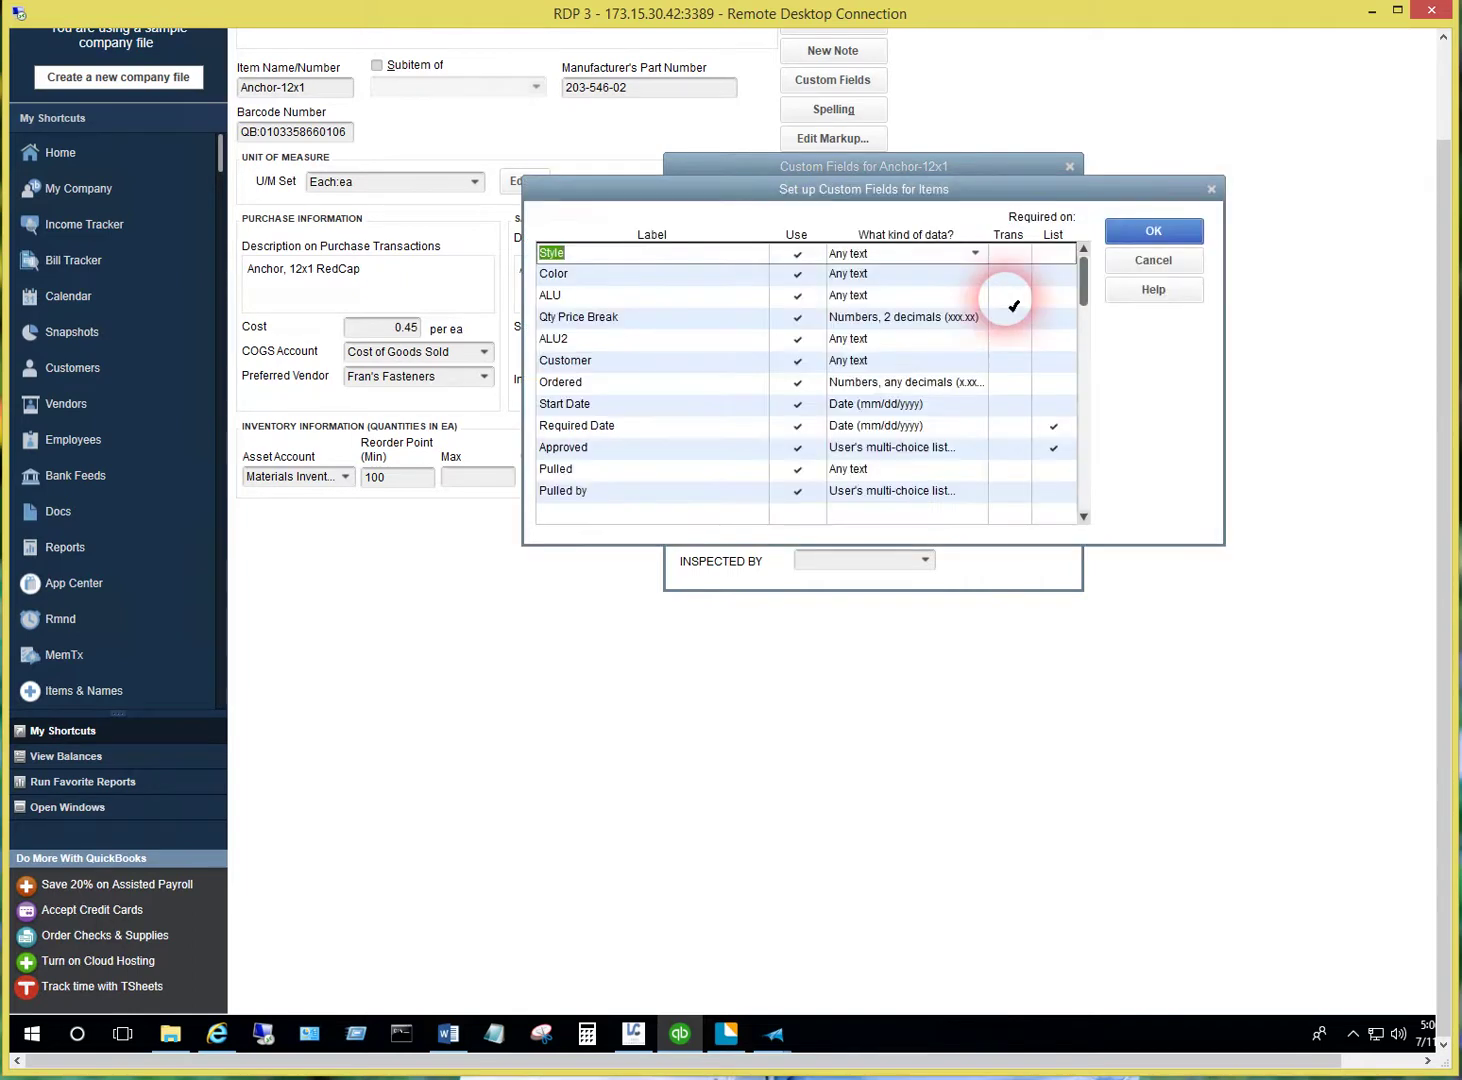
click(581, 279)
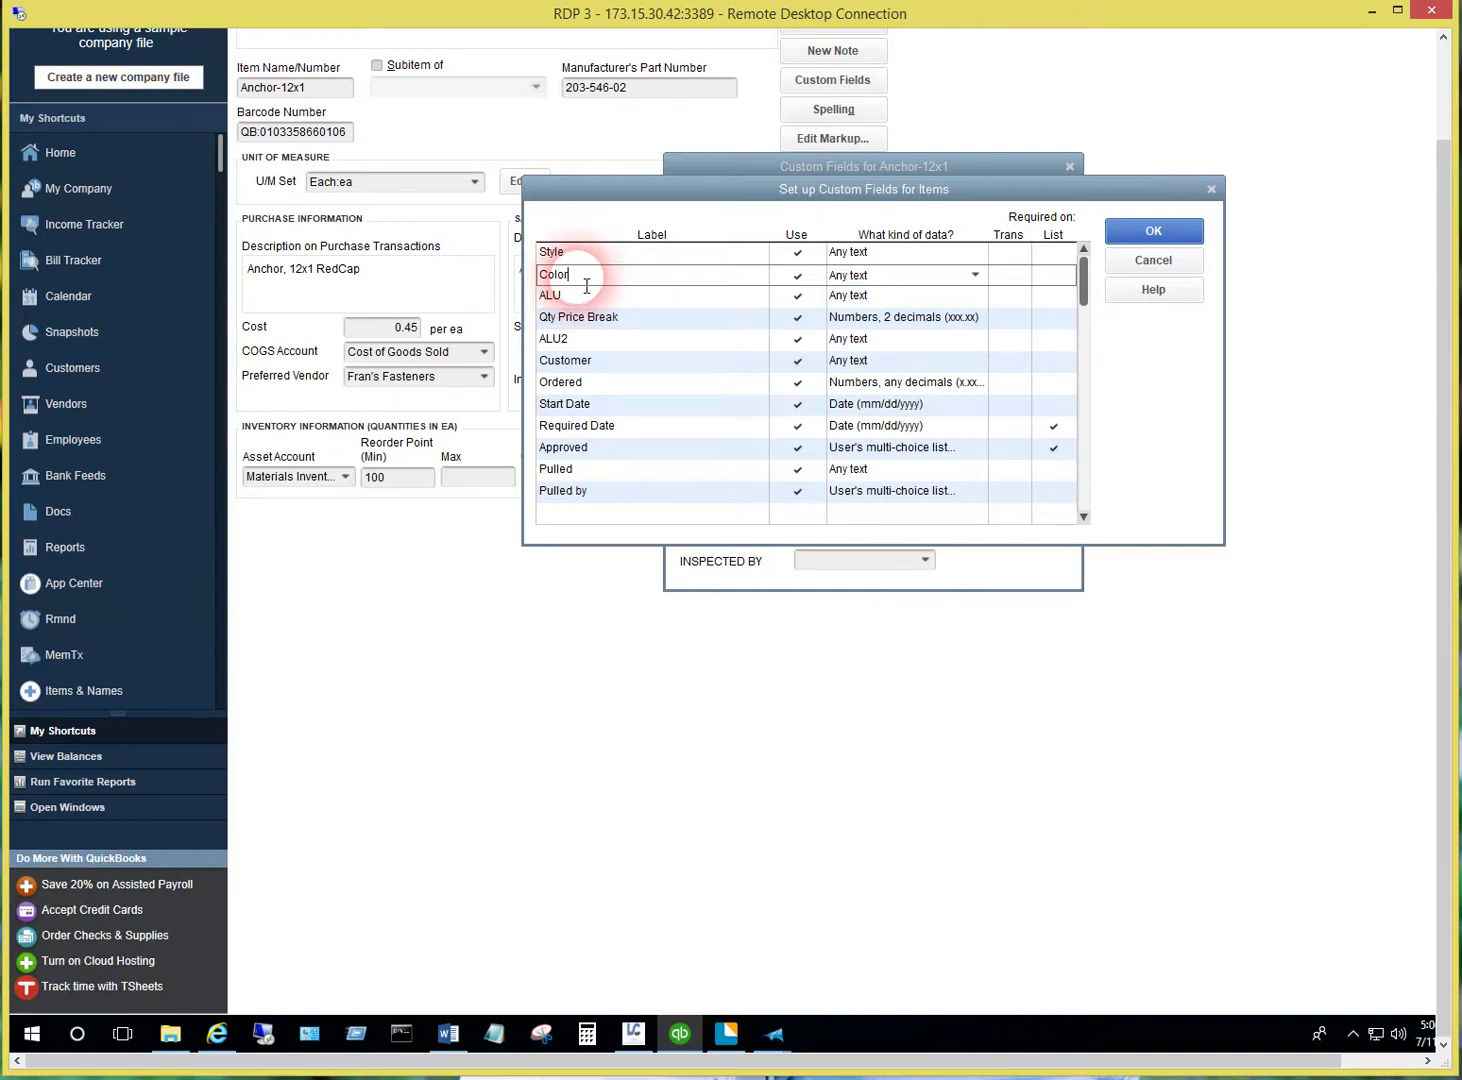
click(1146, 262)
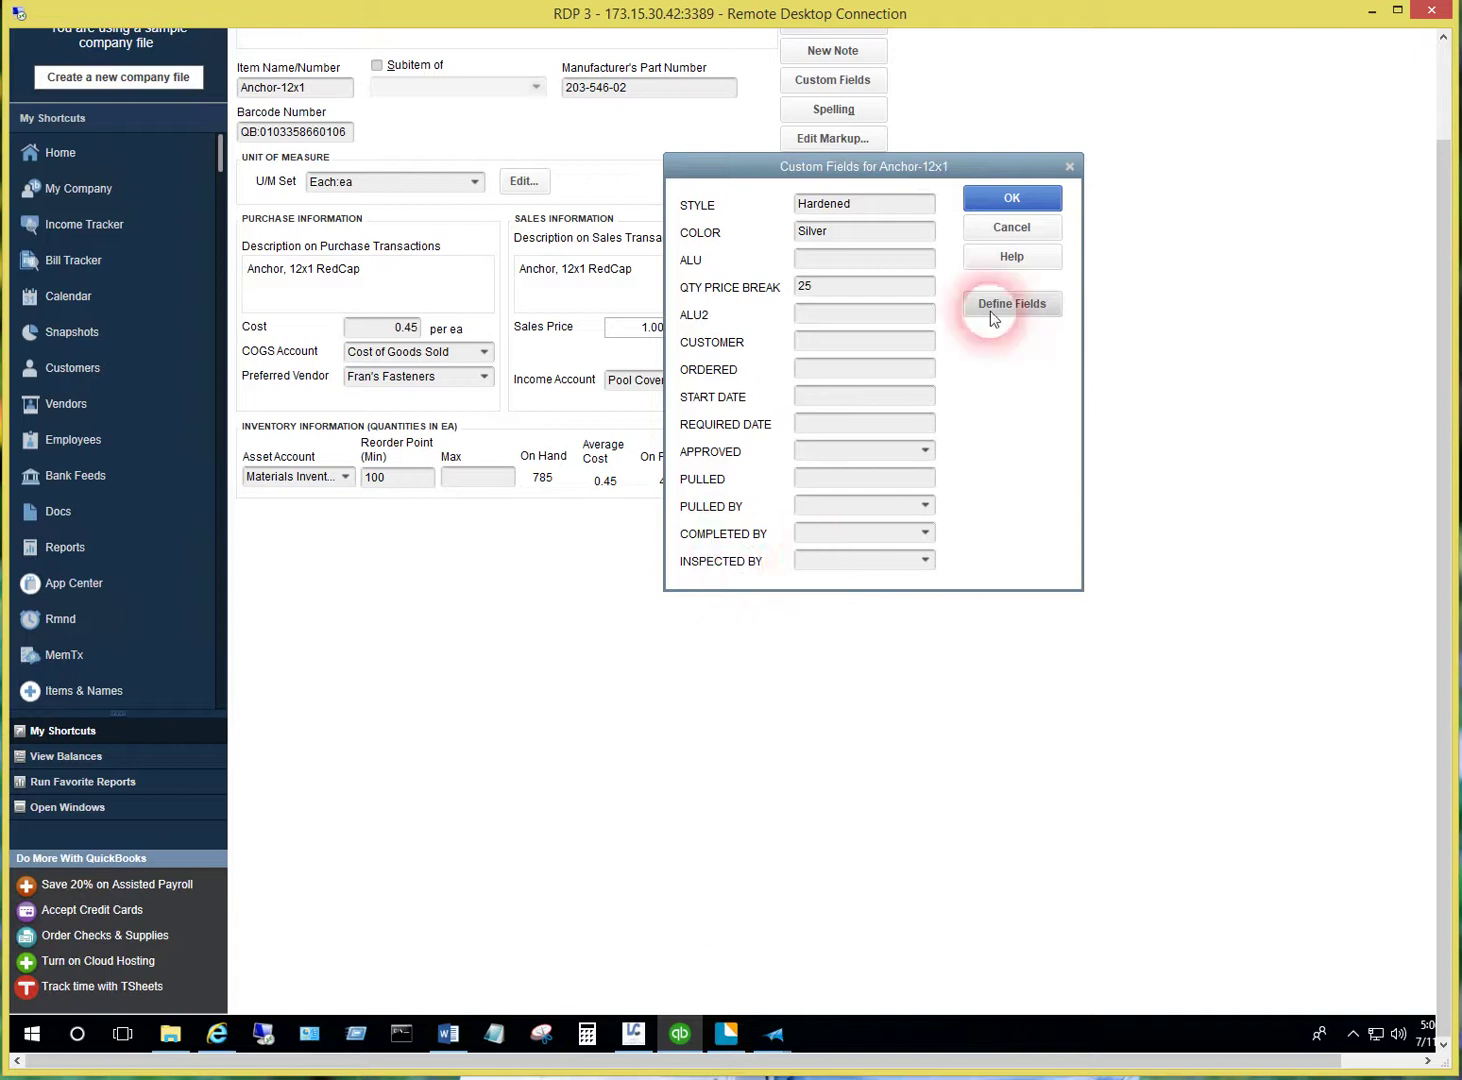
click(1012, 228)
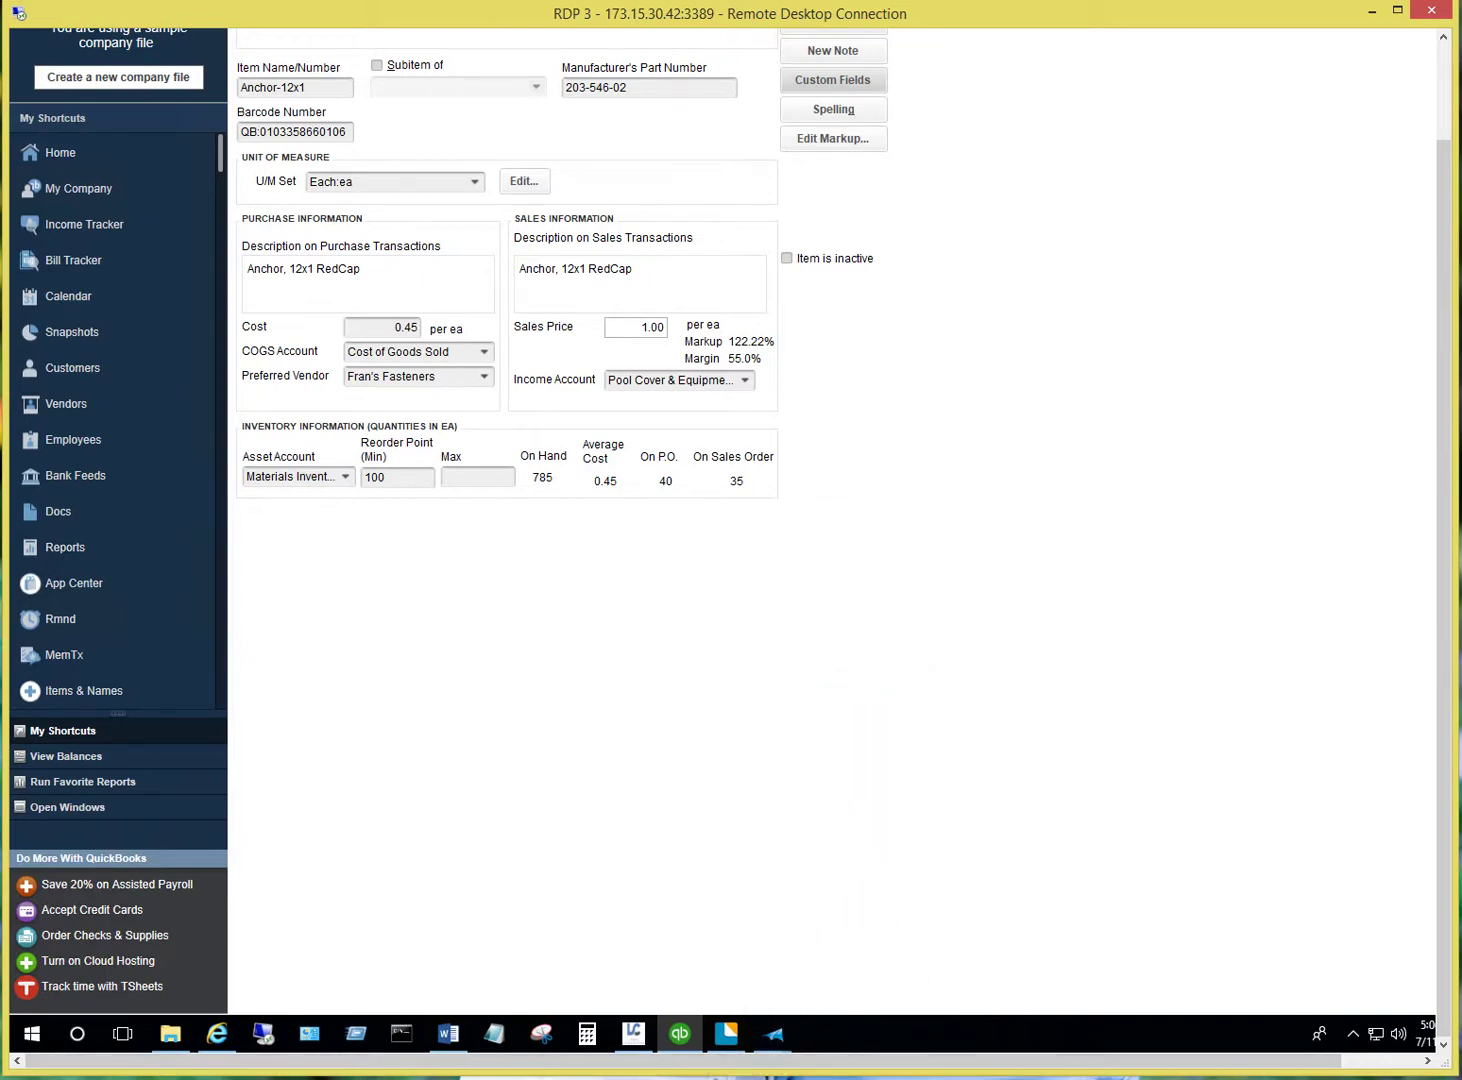
Switch back to BarTender, save the sales order label template again, and close the program
click(726, 1034)
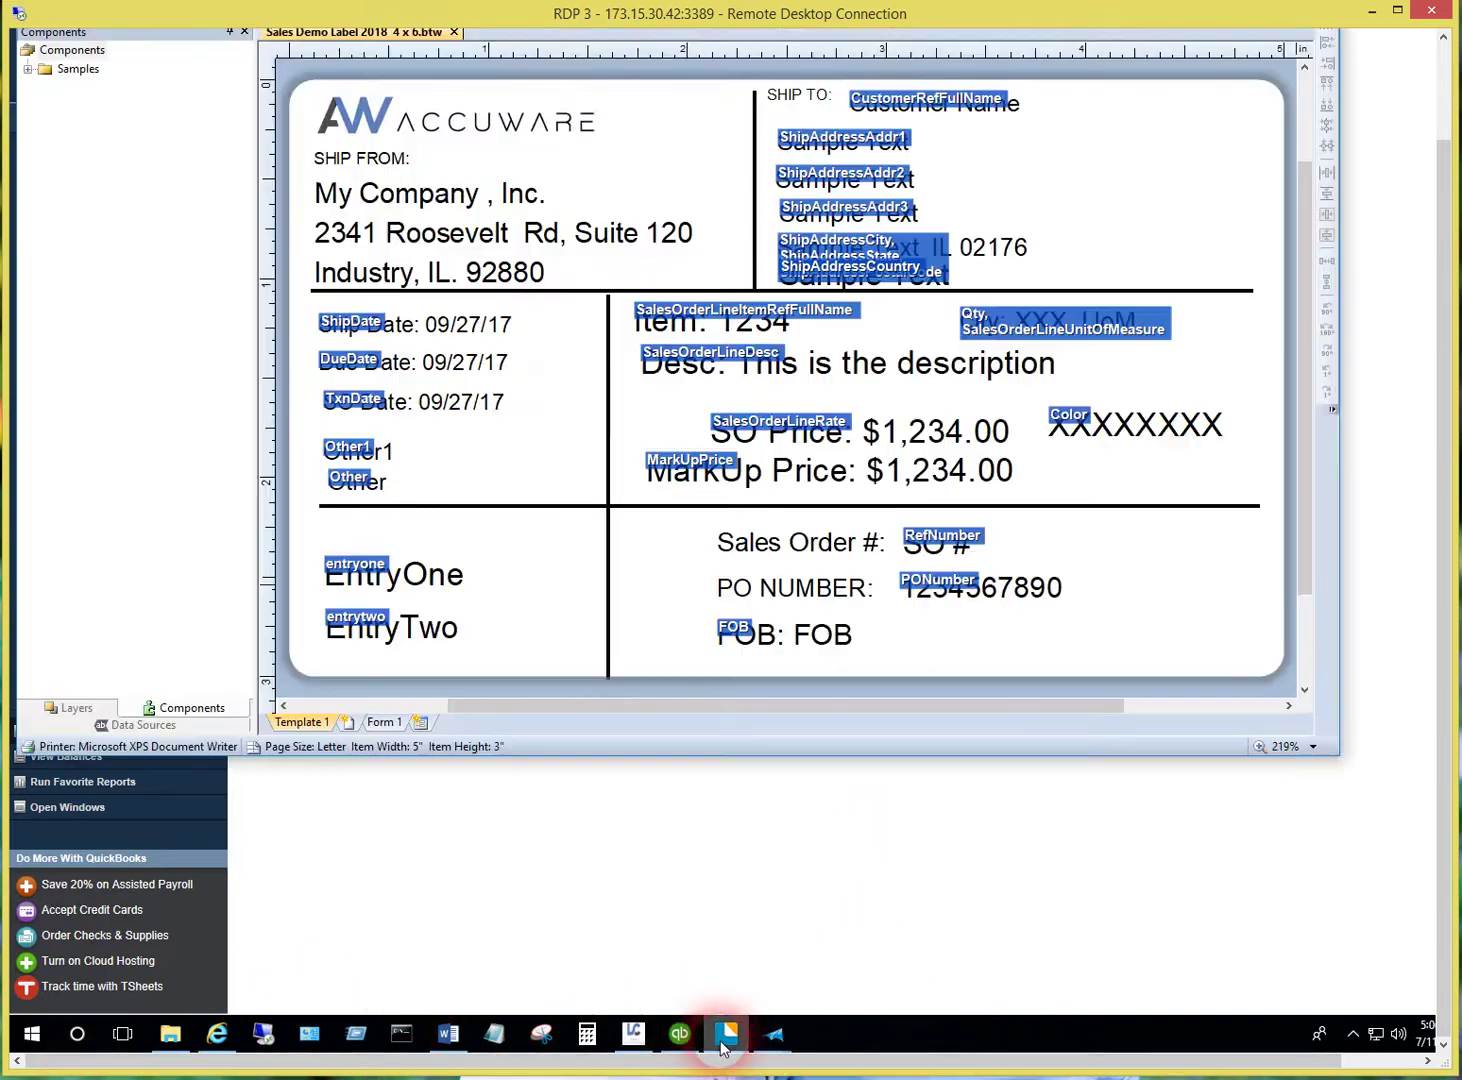
click(615, 190)
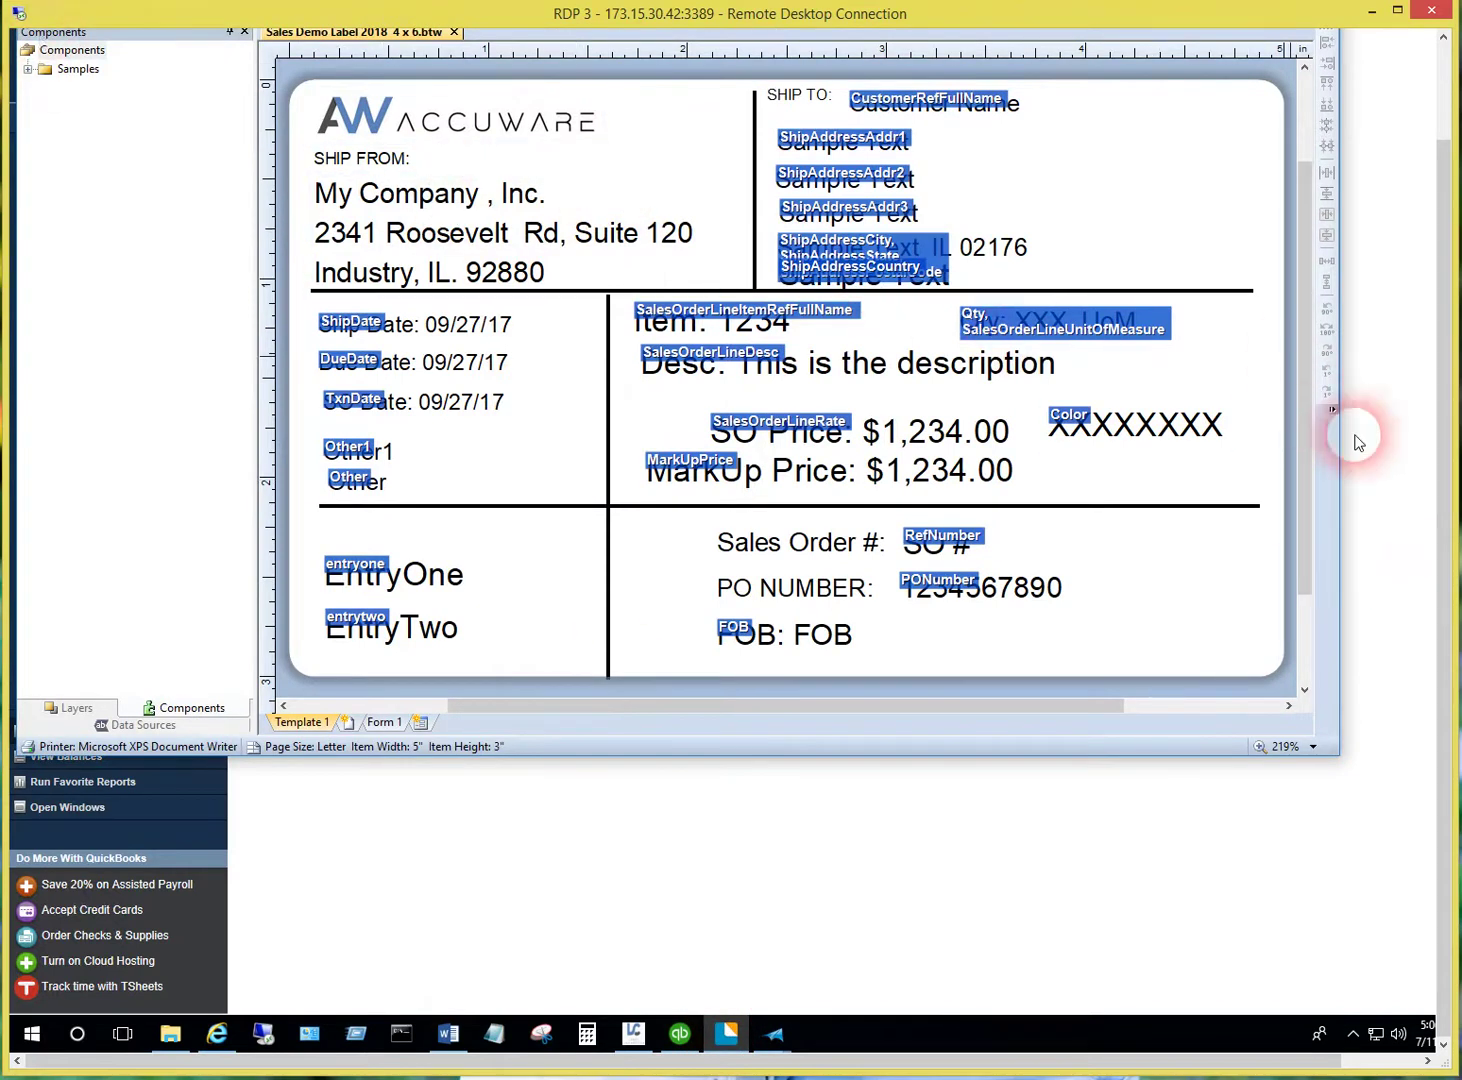
drag(1306, 447, 1306, 357)
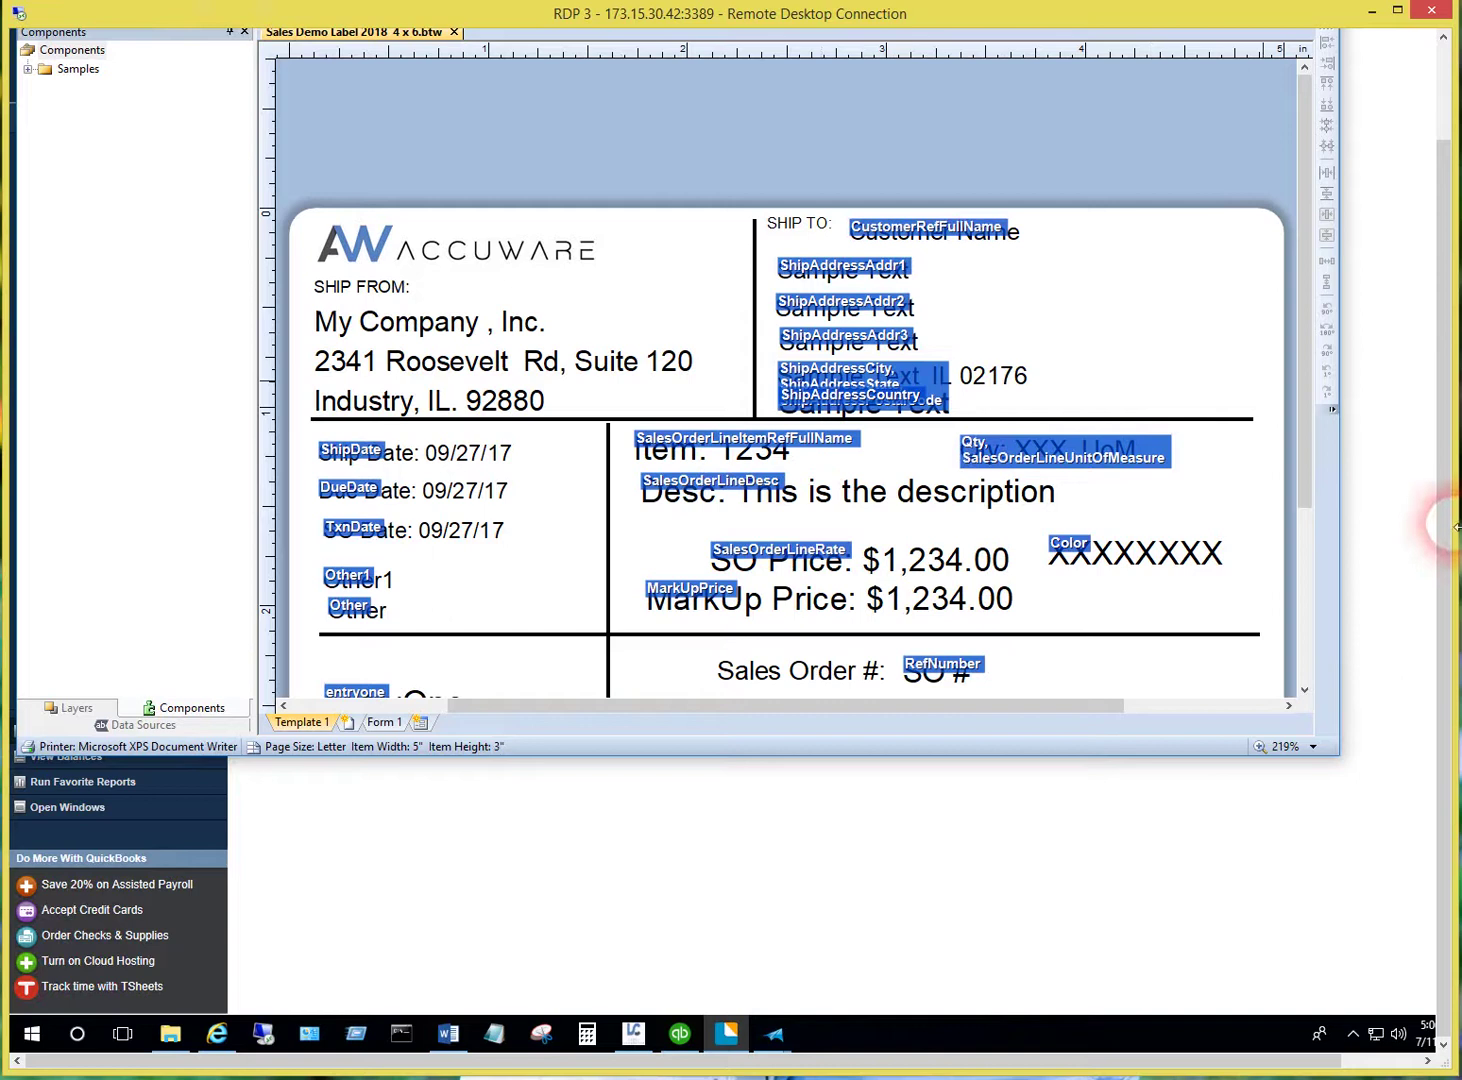
drag(1445, 525, 1440, 420)
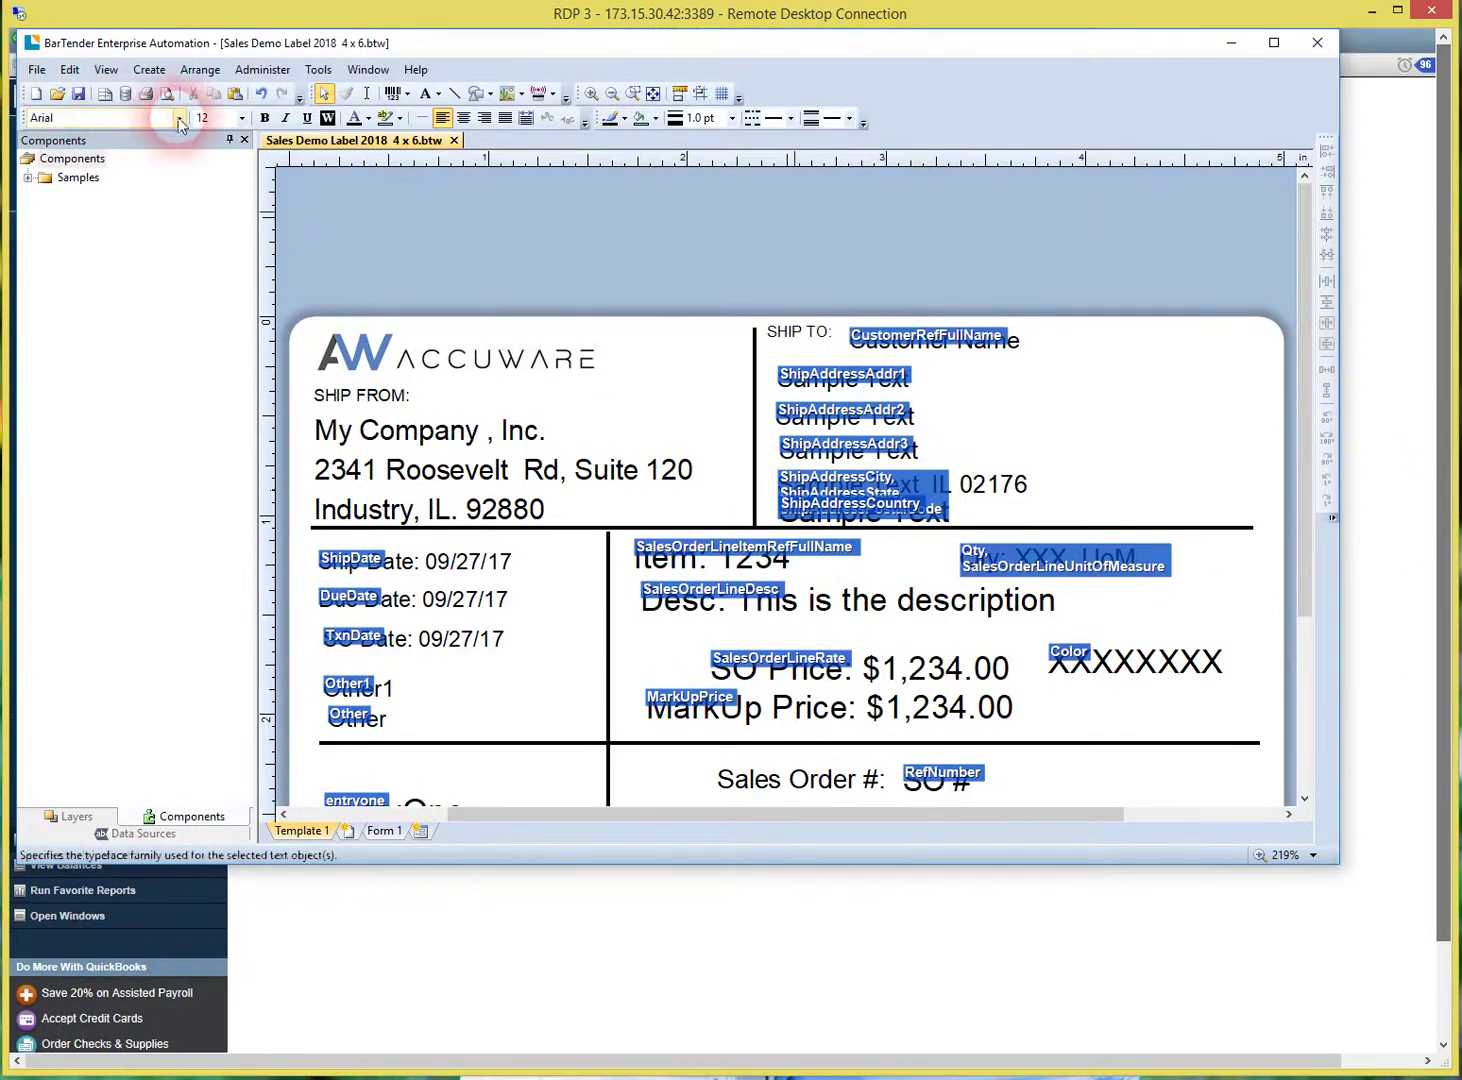
click(78, 94)
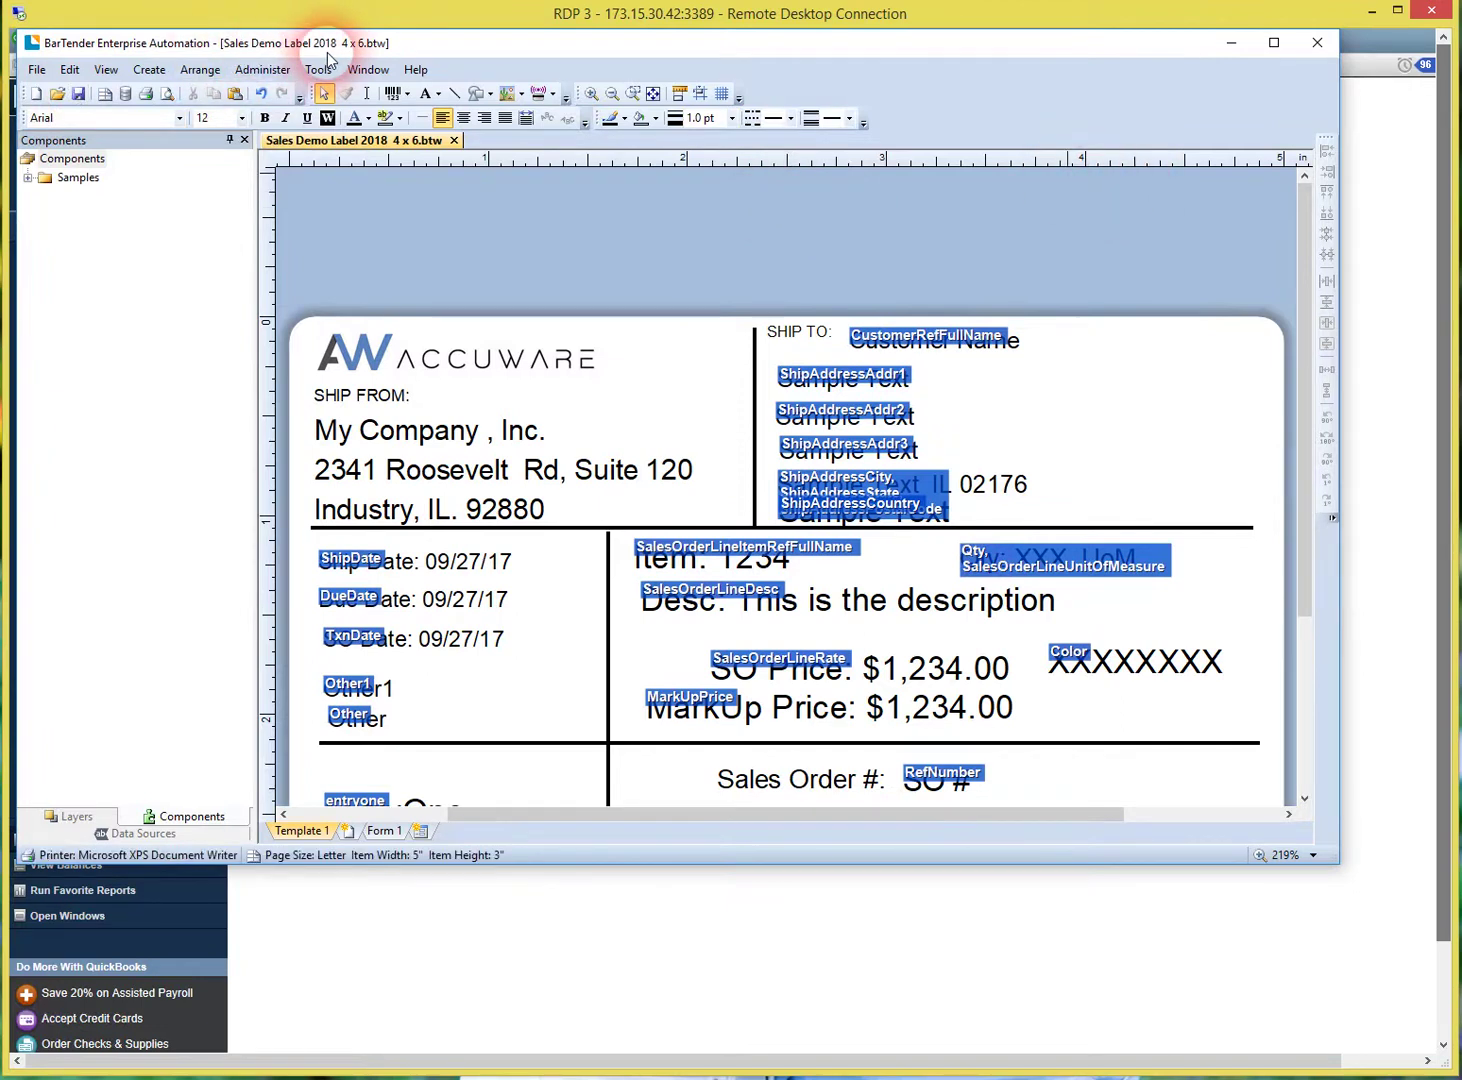
click(1316, 43)
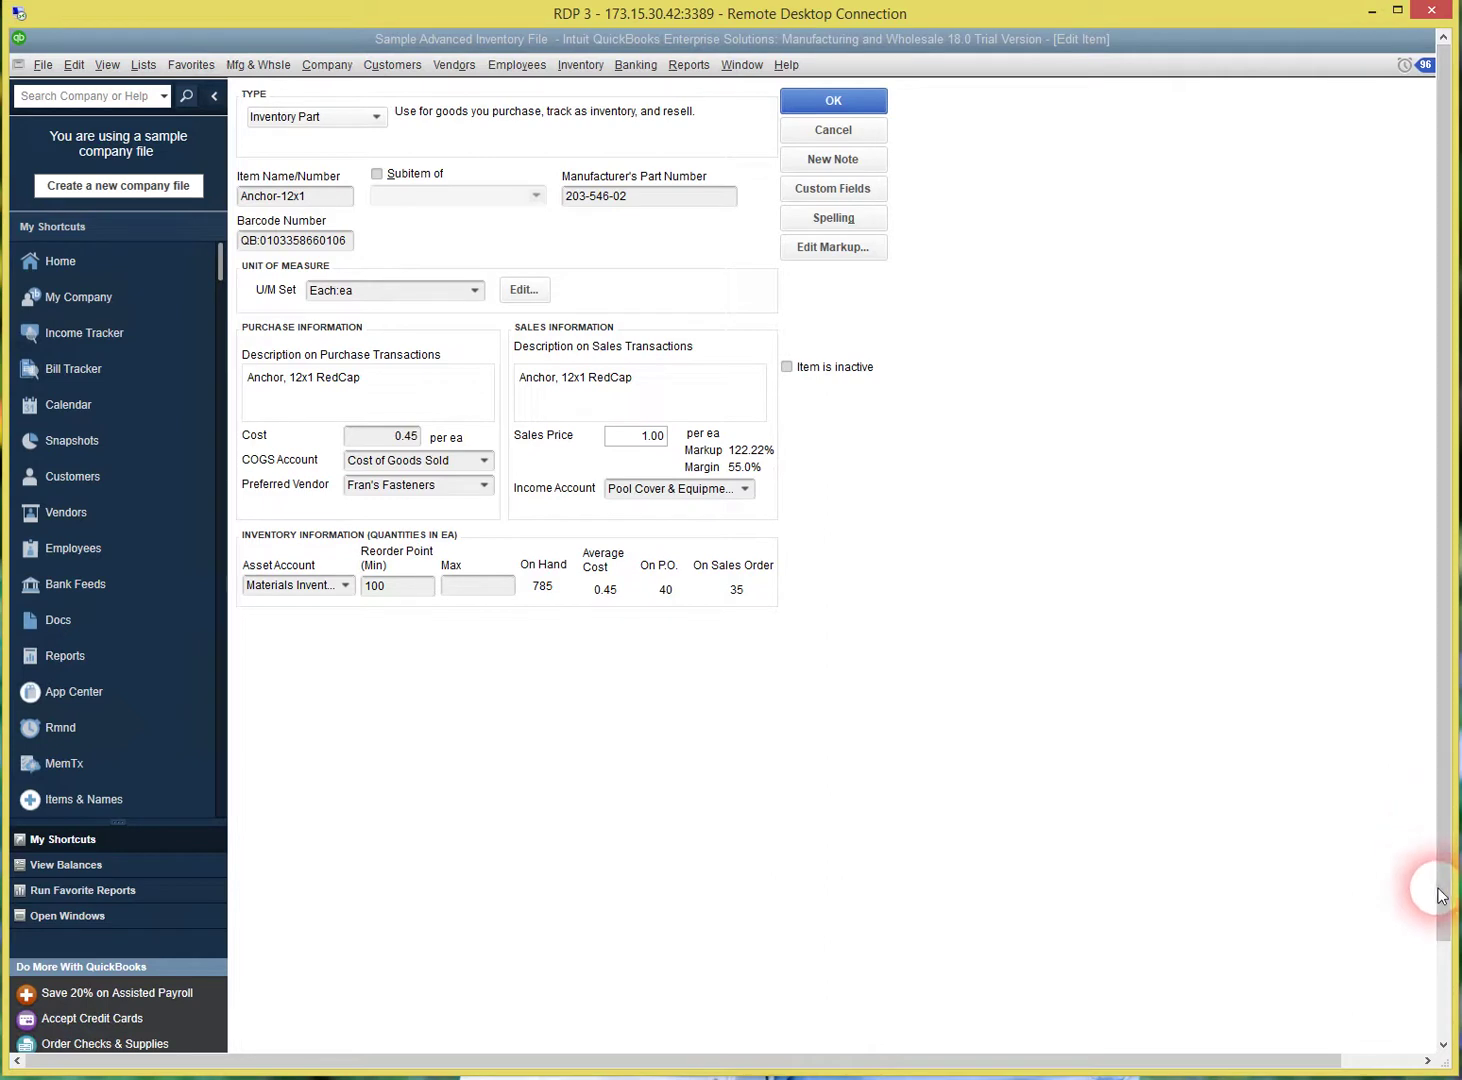
Switch to Label Connector and retrieve the sales order again with all of its line items
drag(1438, 887, 1437, 985)
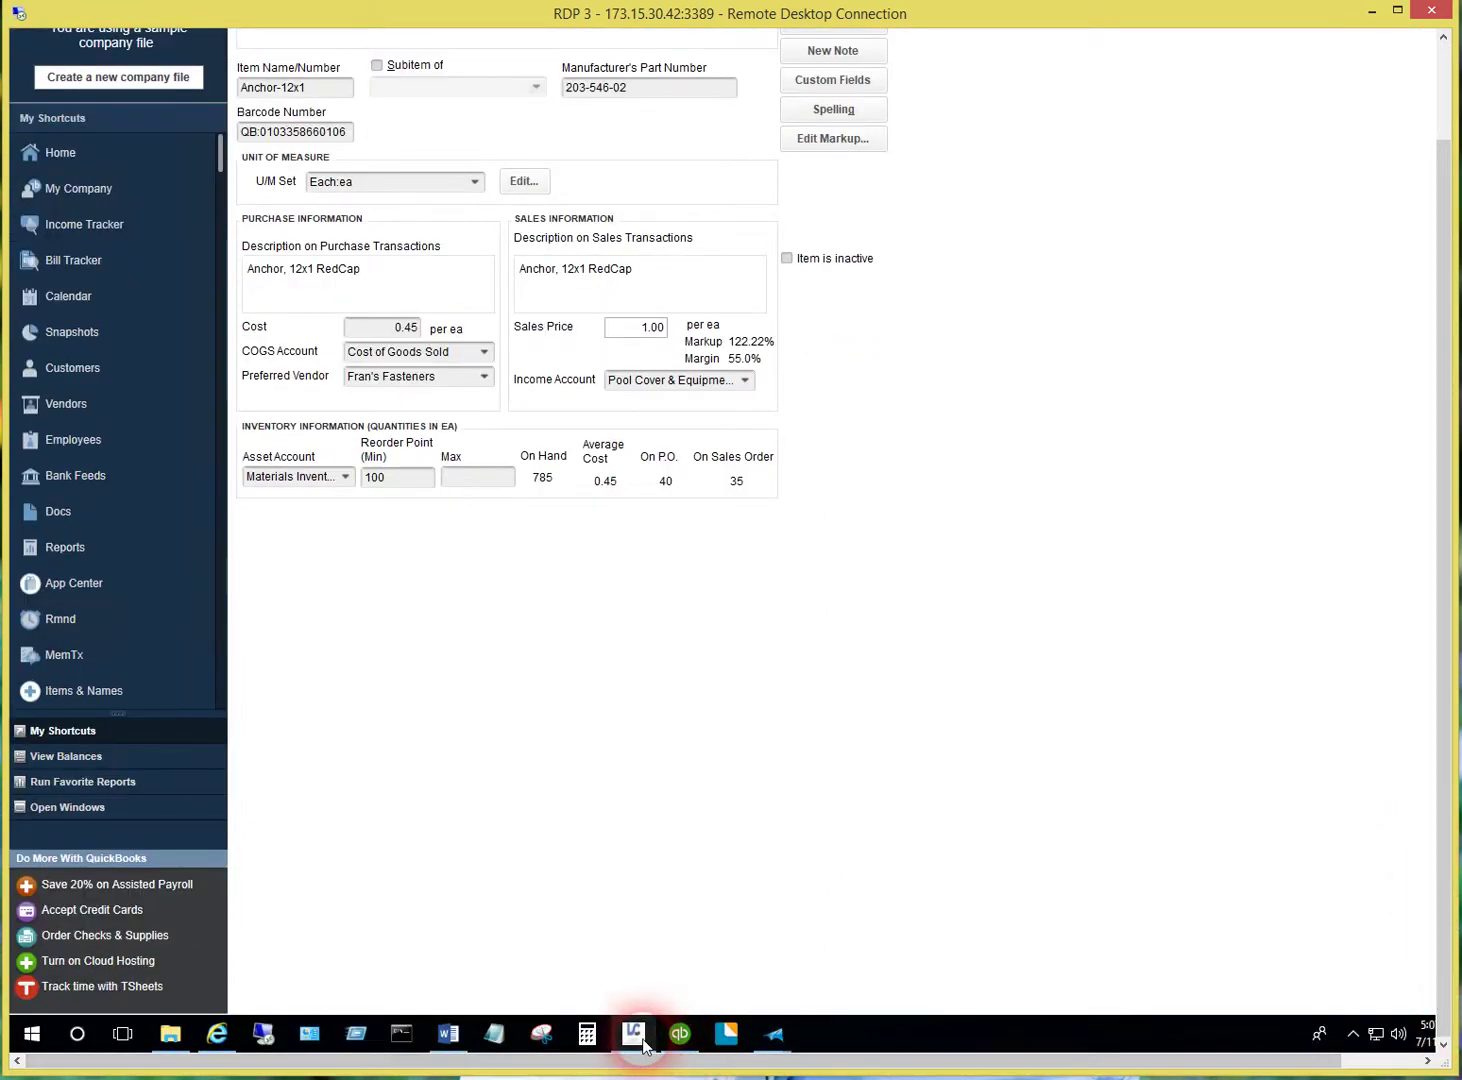
click(636, 1036)
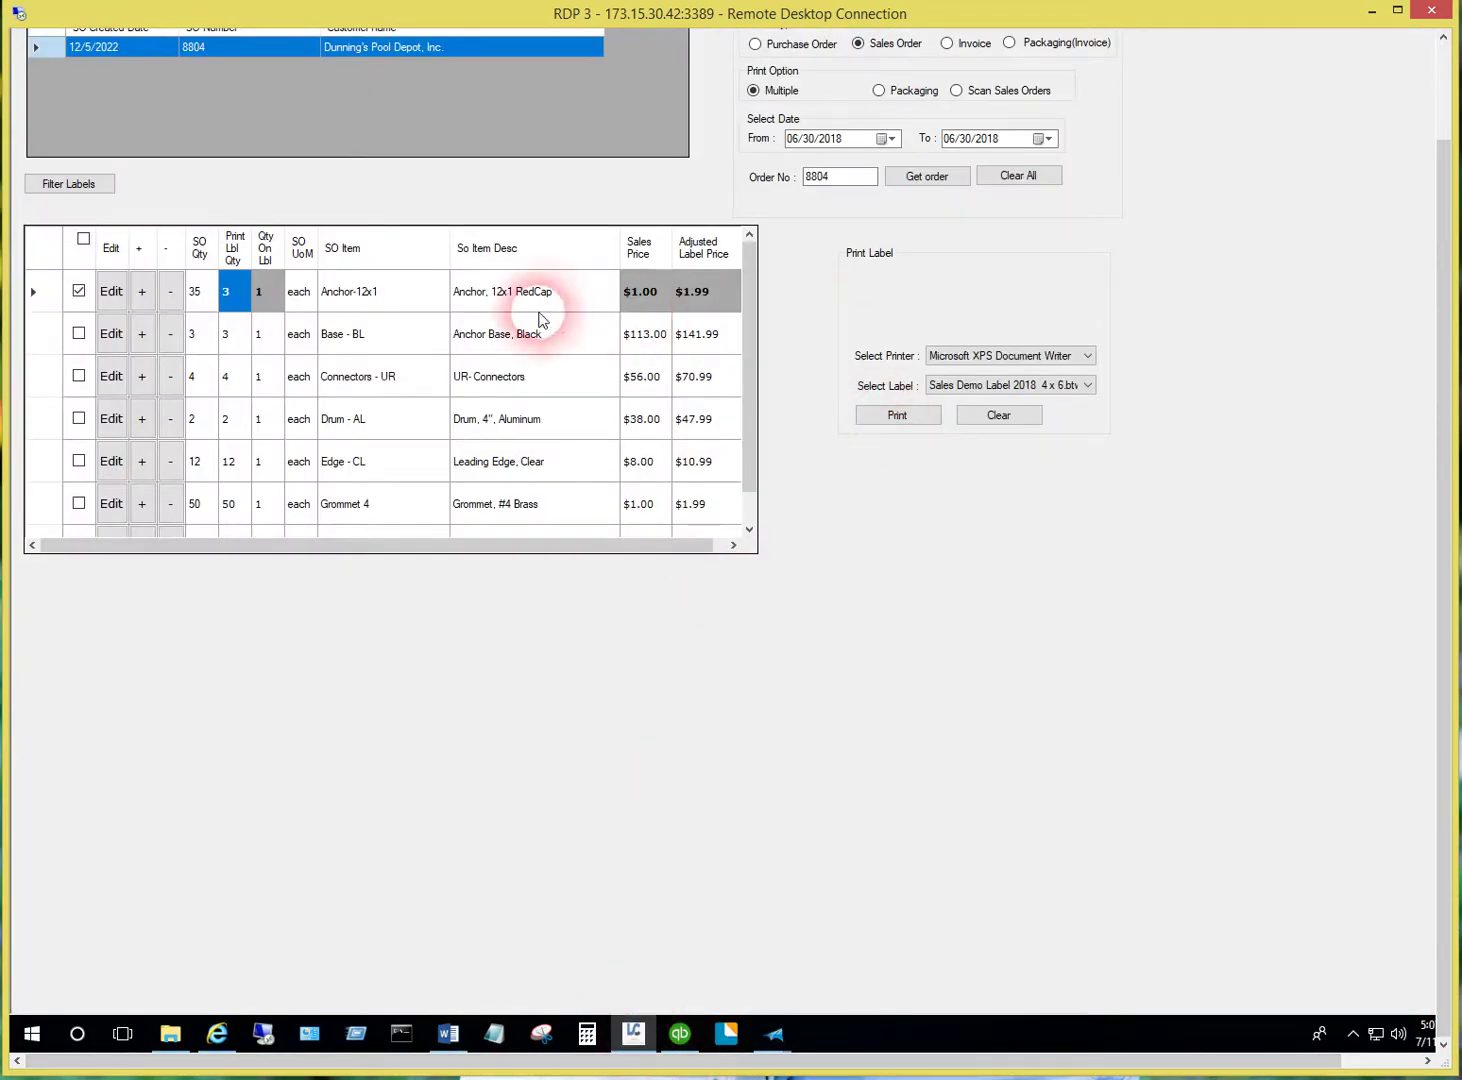
click(927, 180)
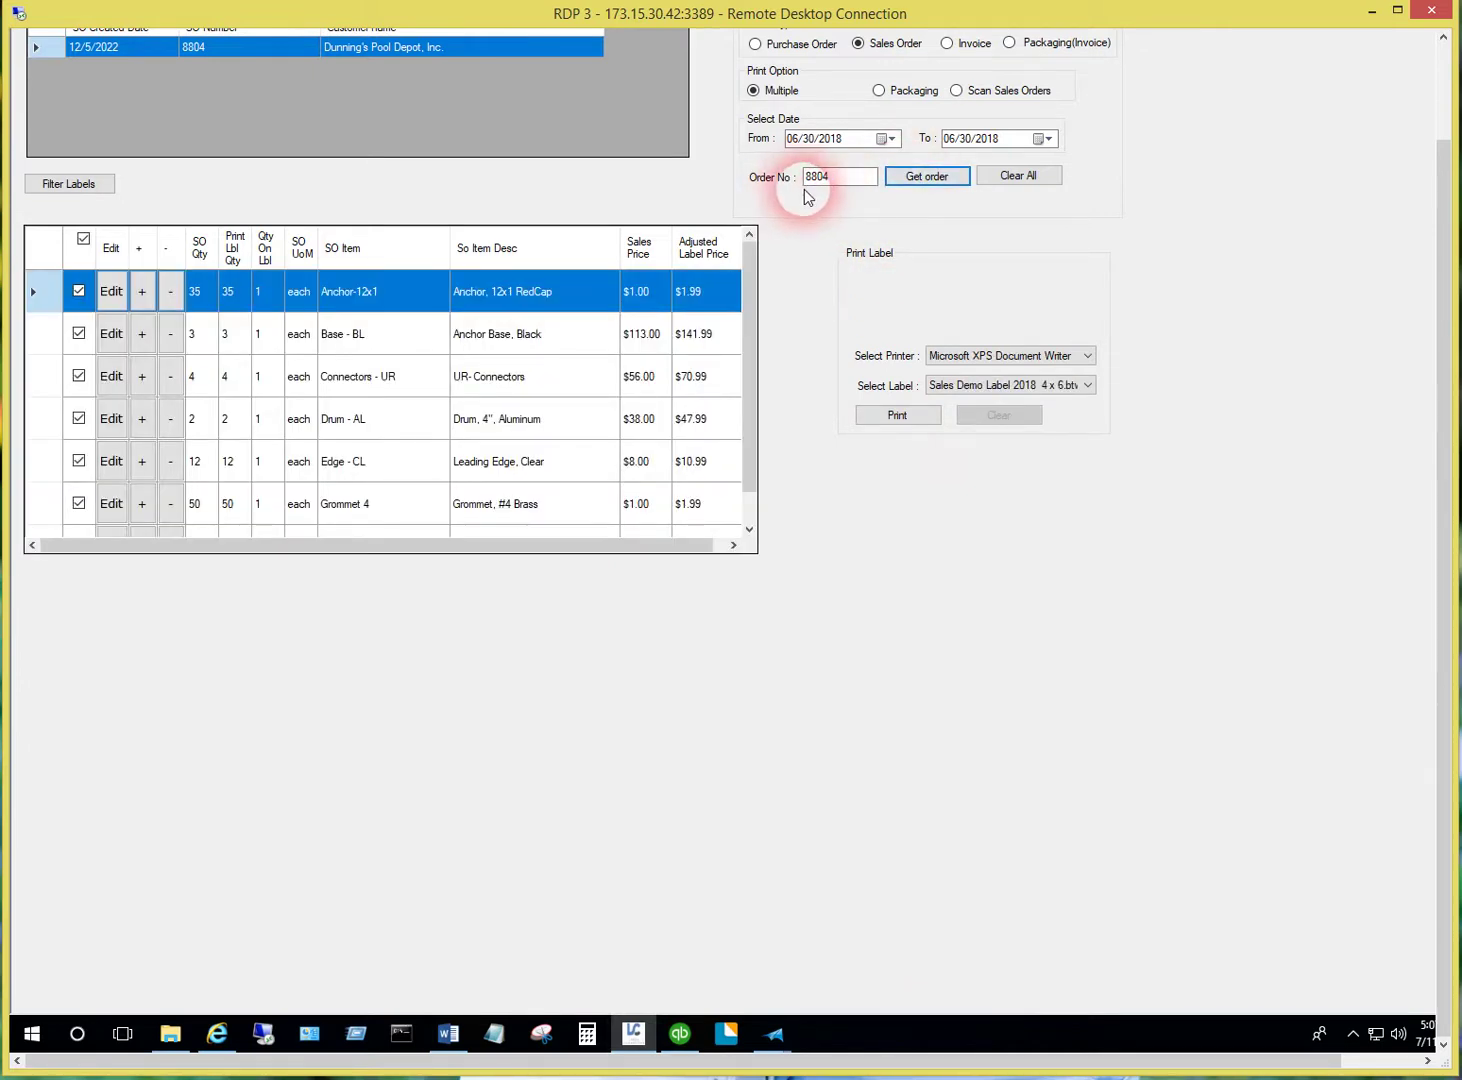
Switch to QuickBooks, minimize the Edit Item window and maximize the sales order to review its line items
click(670, 1038)
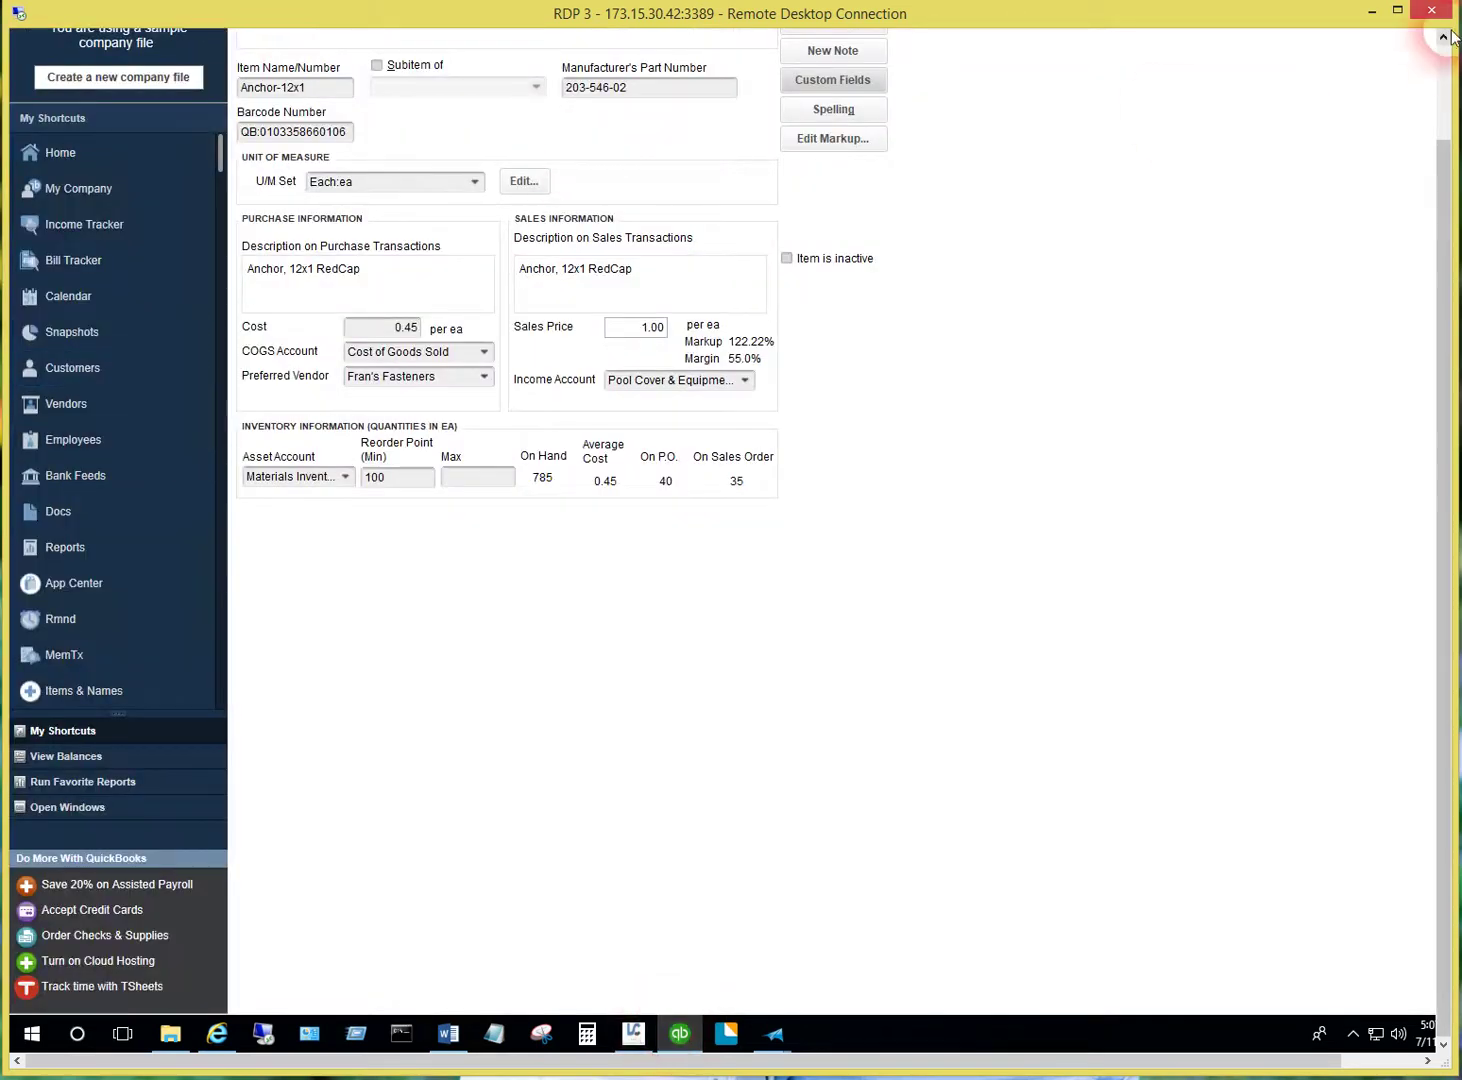
drag(1440, 287, 1440, 183)
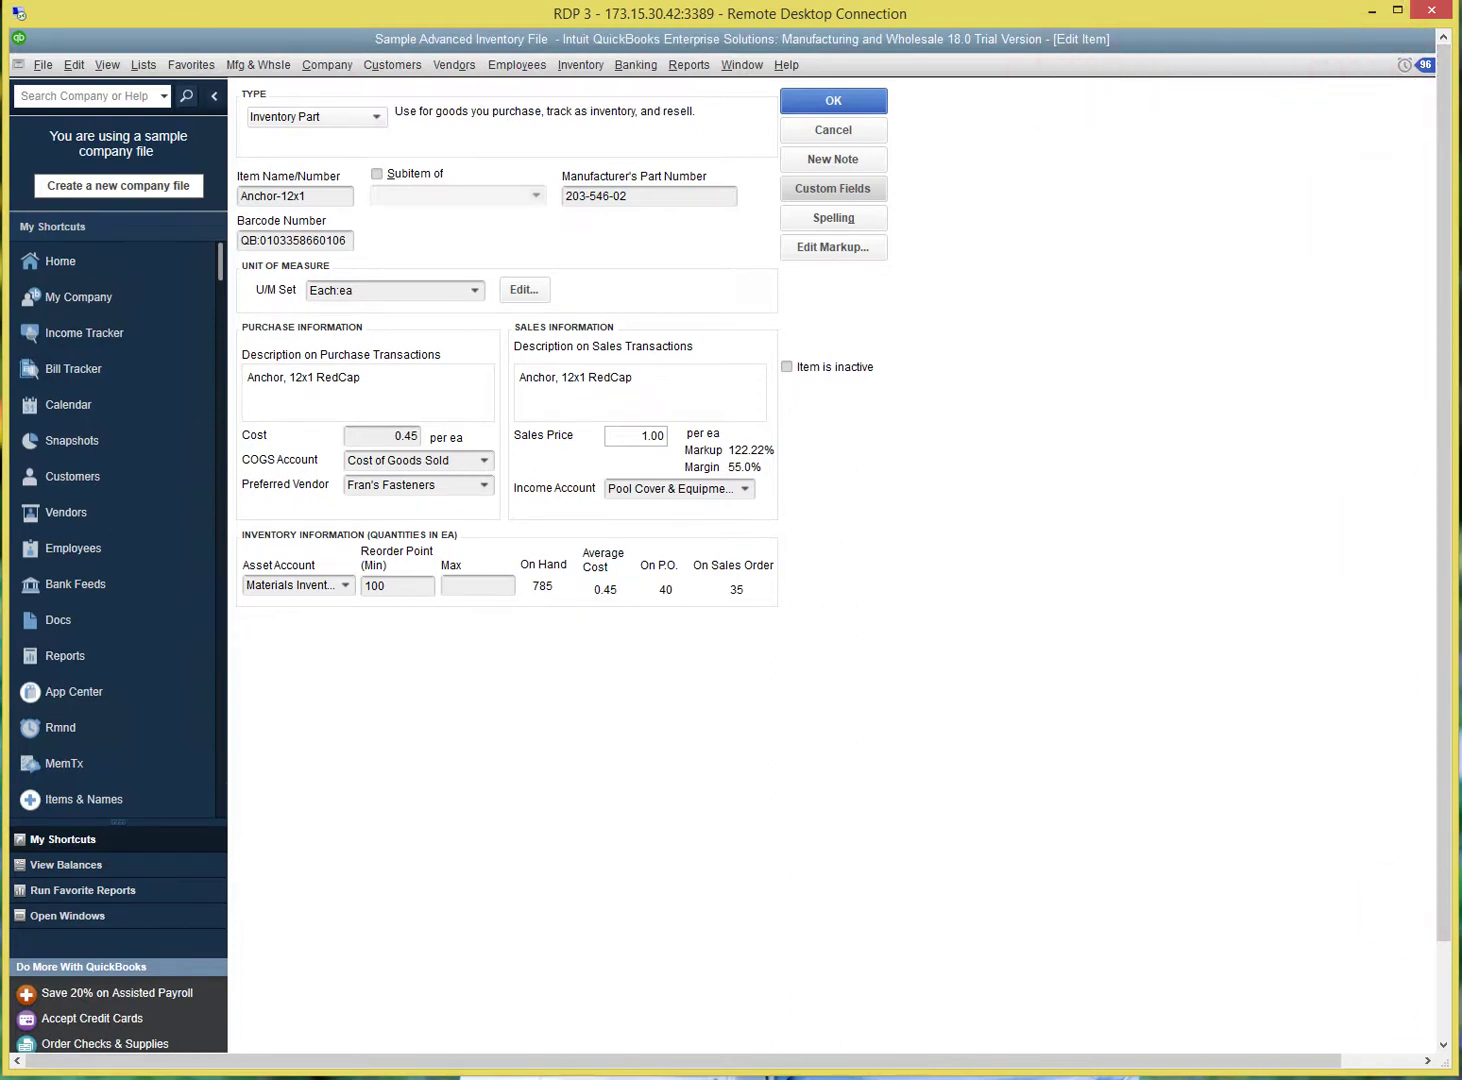
drag(1207, 1062, 1364, 1062)
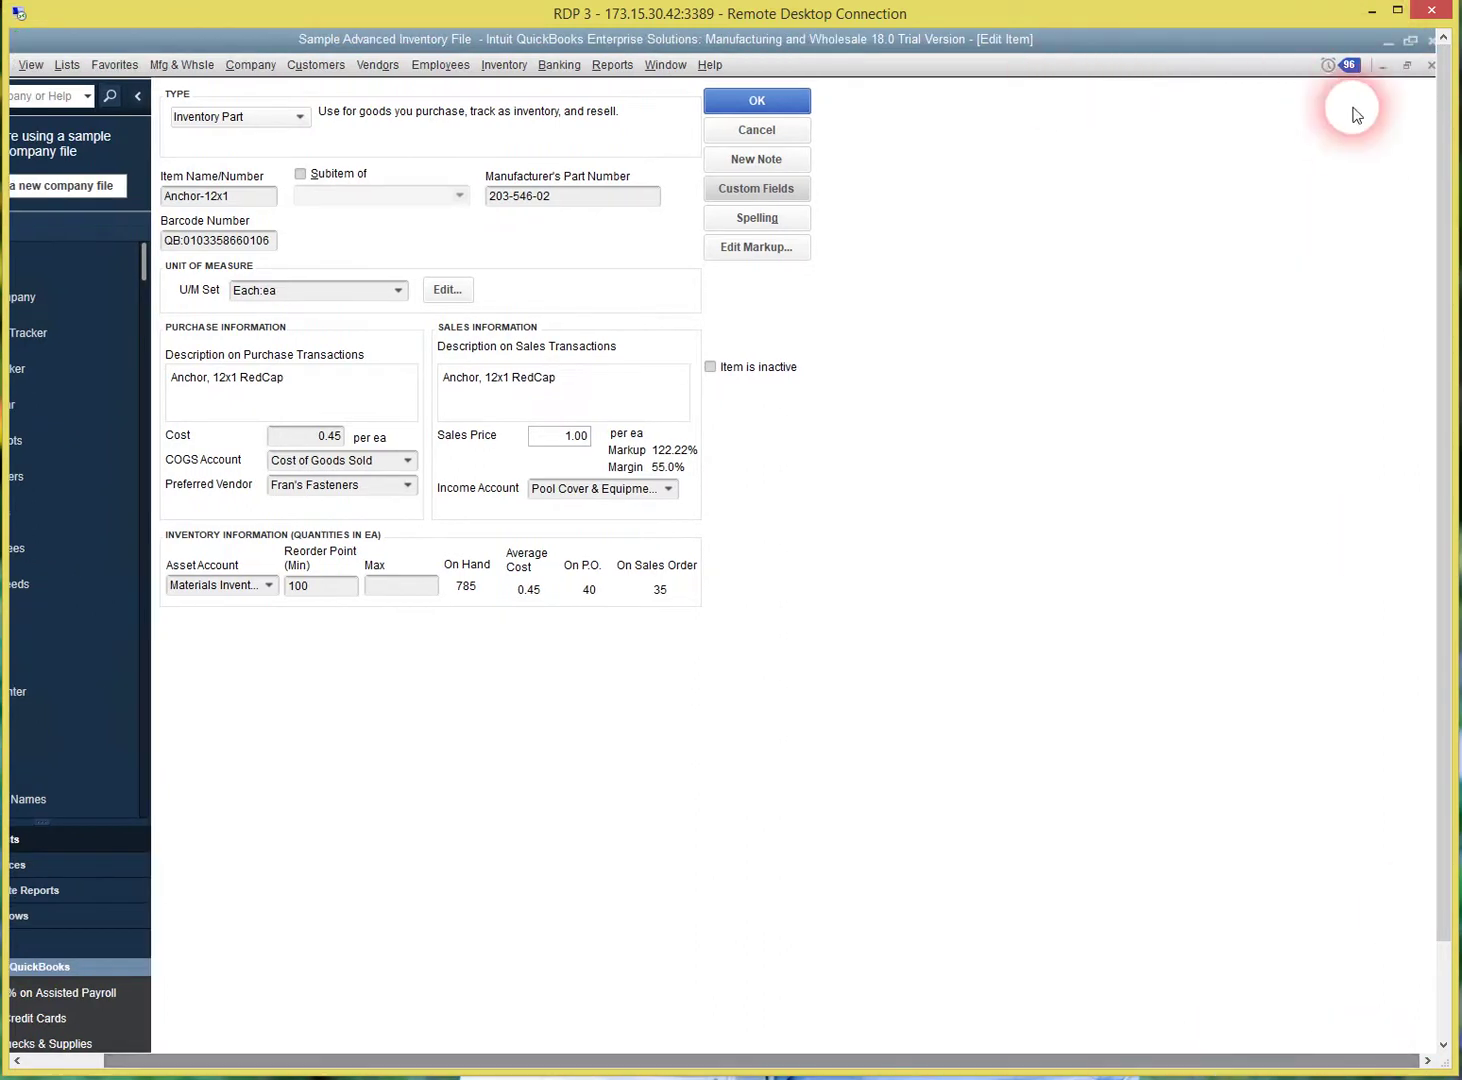
click(1377, 64)
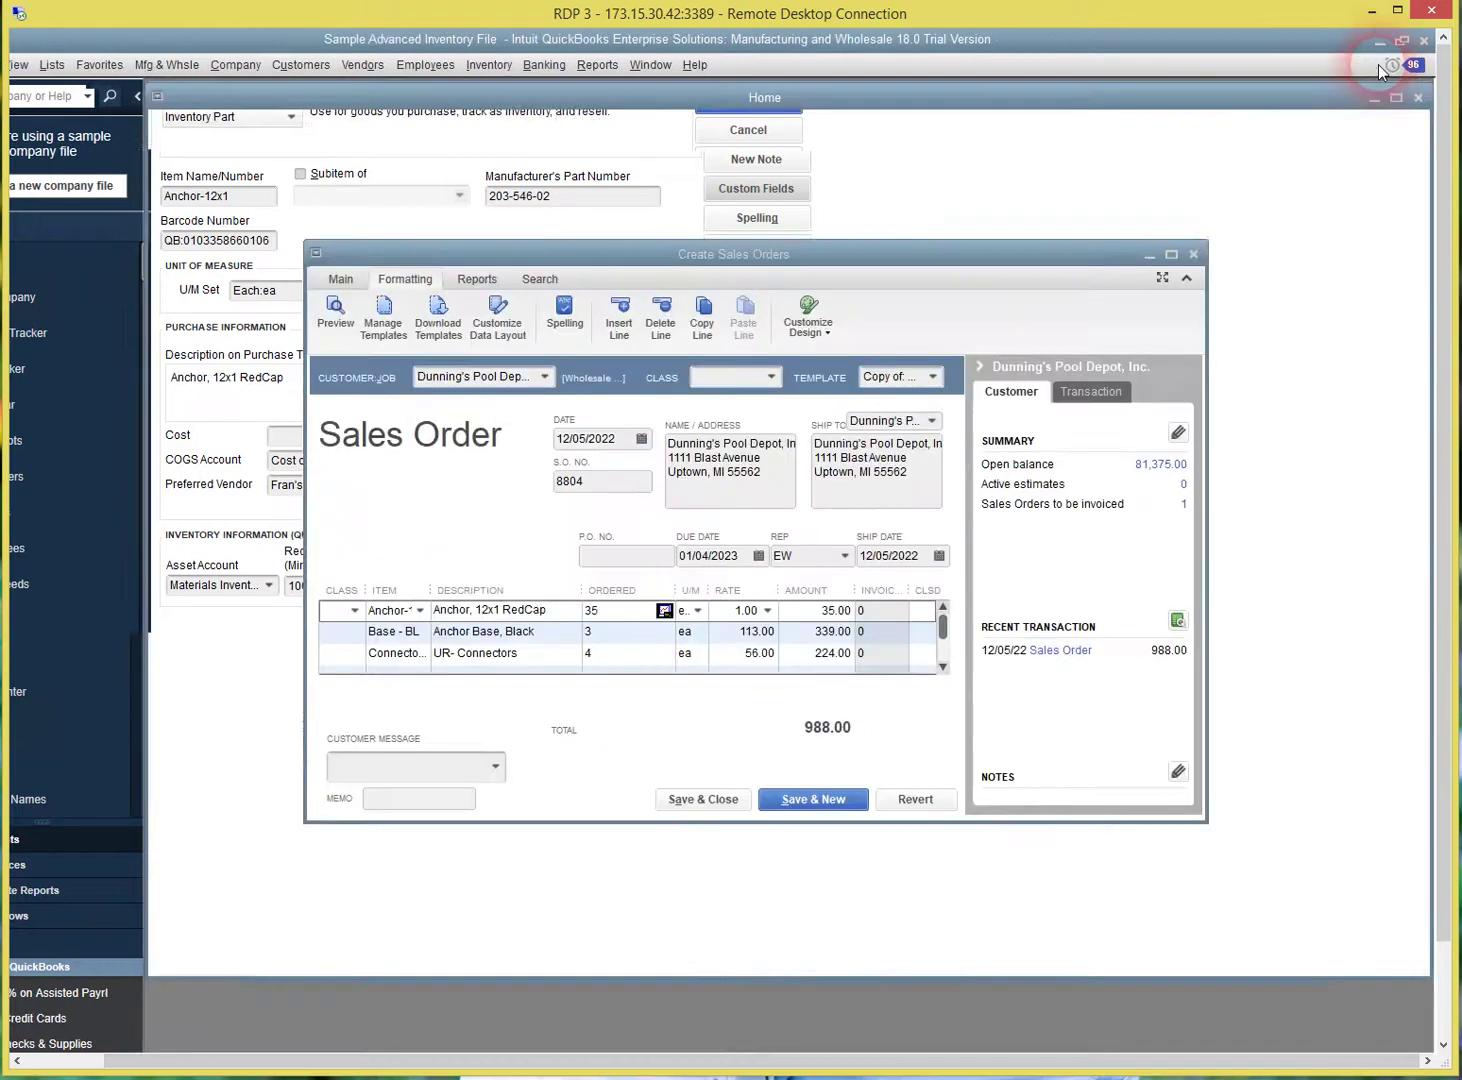
click(1172, 255)
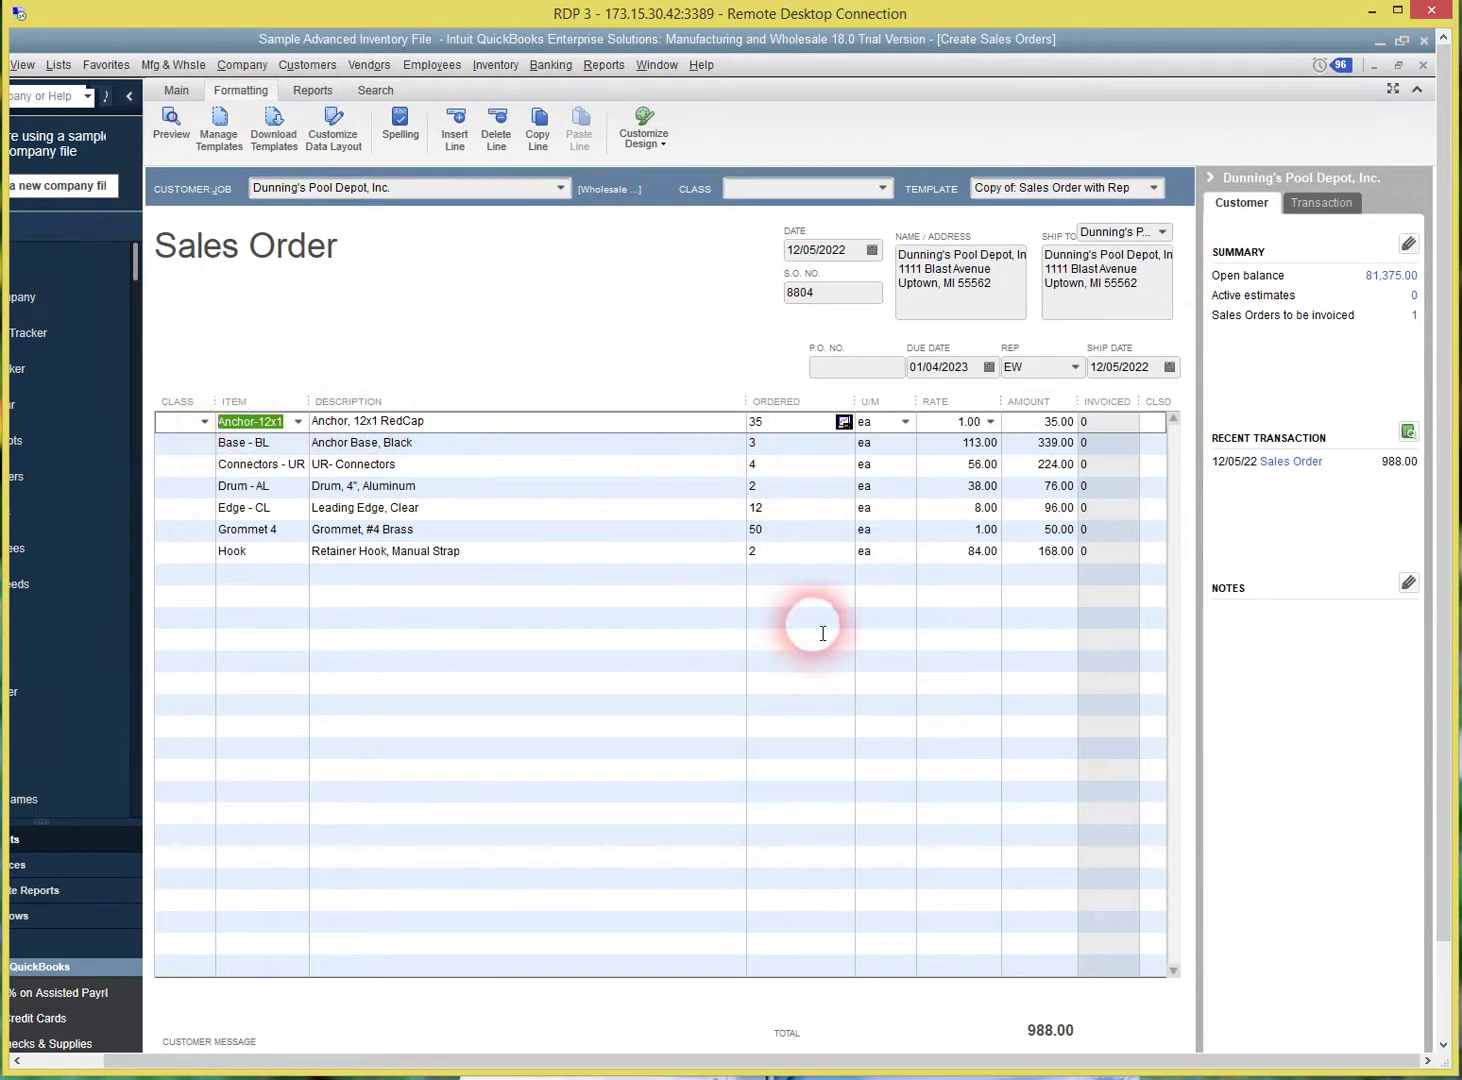
click(1444, 915)
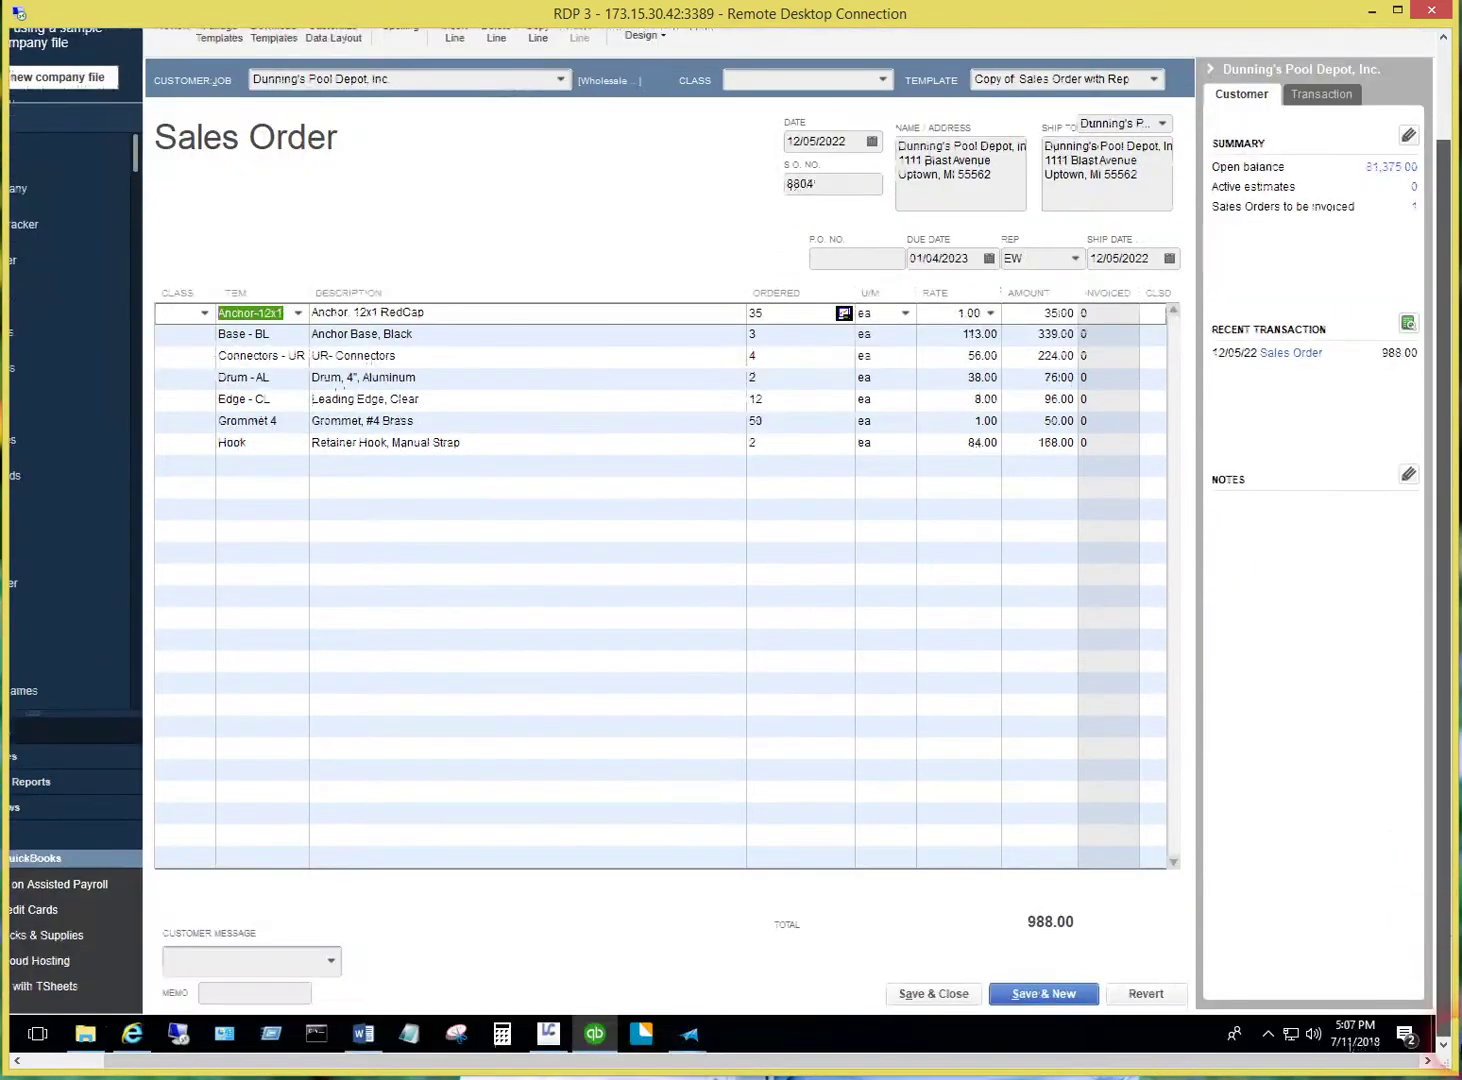
Switch back to Label Connector and check that Sales Demo Label 2018 4 x 6.btw is the selected label
click(550, 1035)
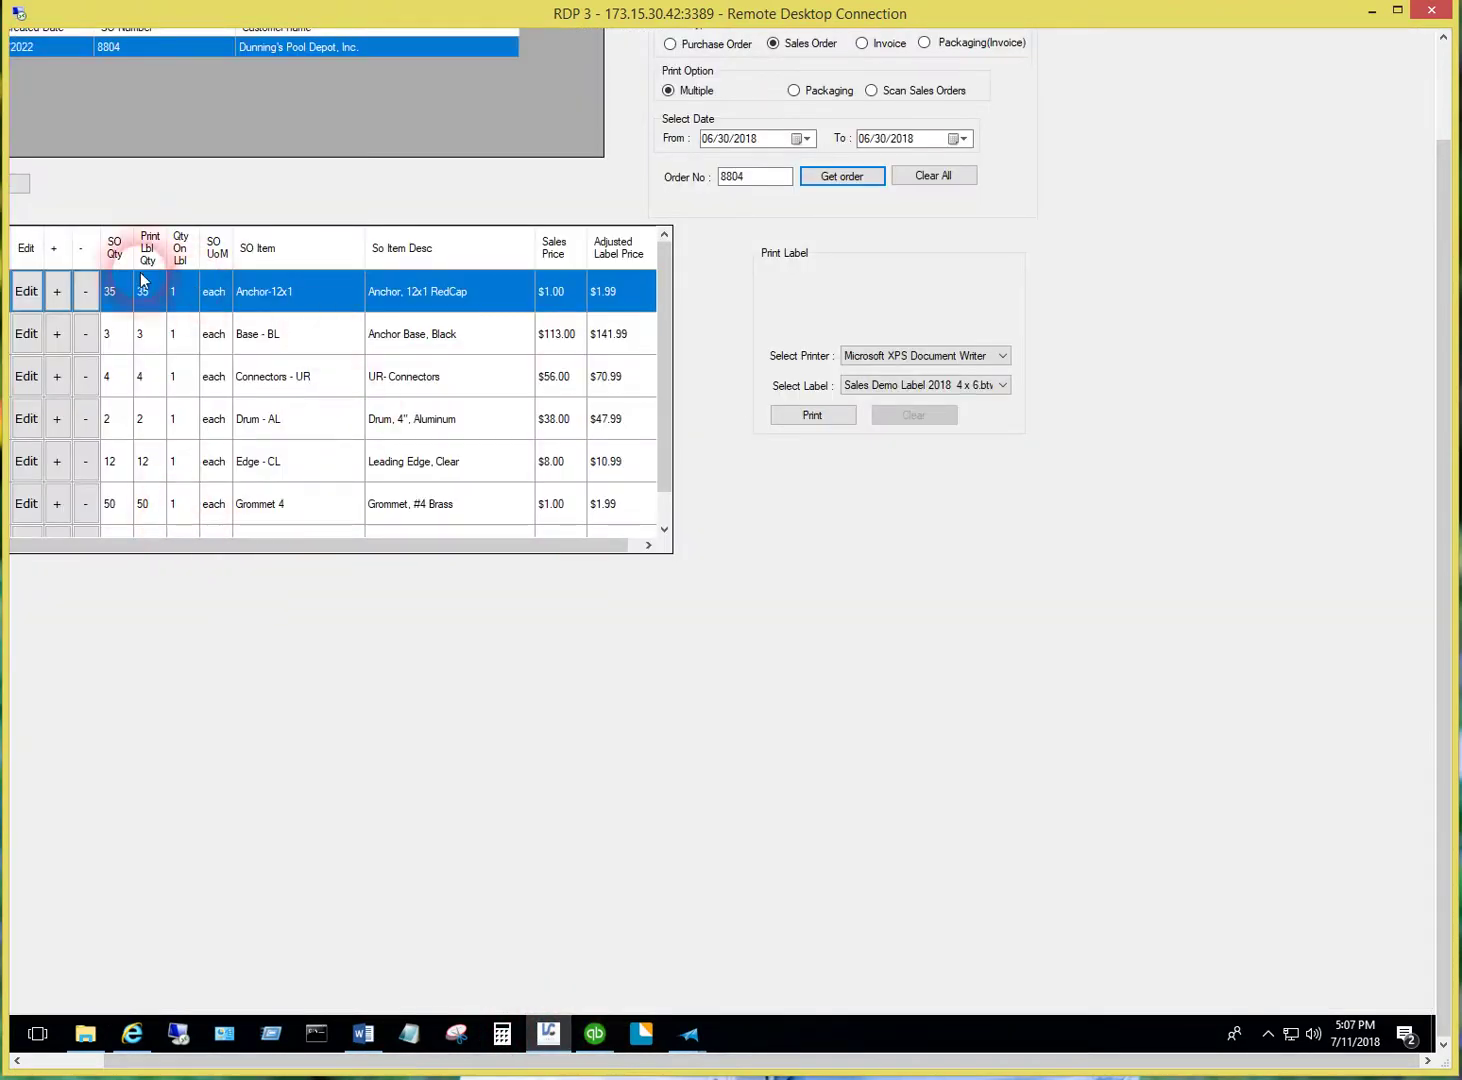
click(895, 388)
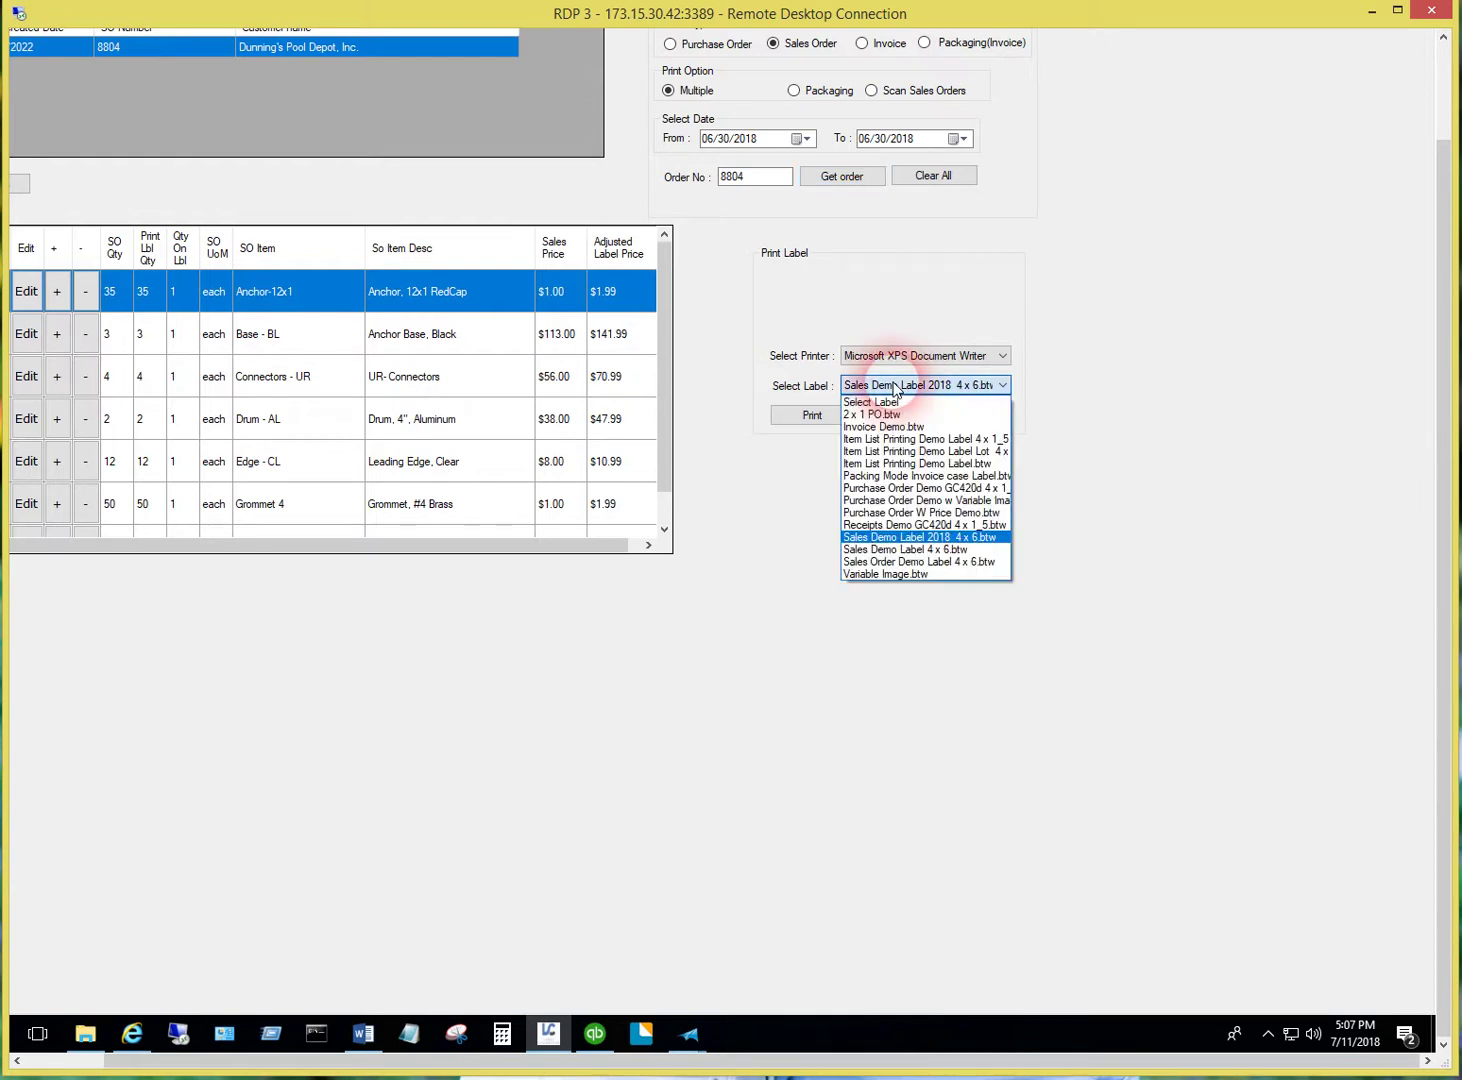
click(895, 388)
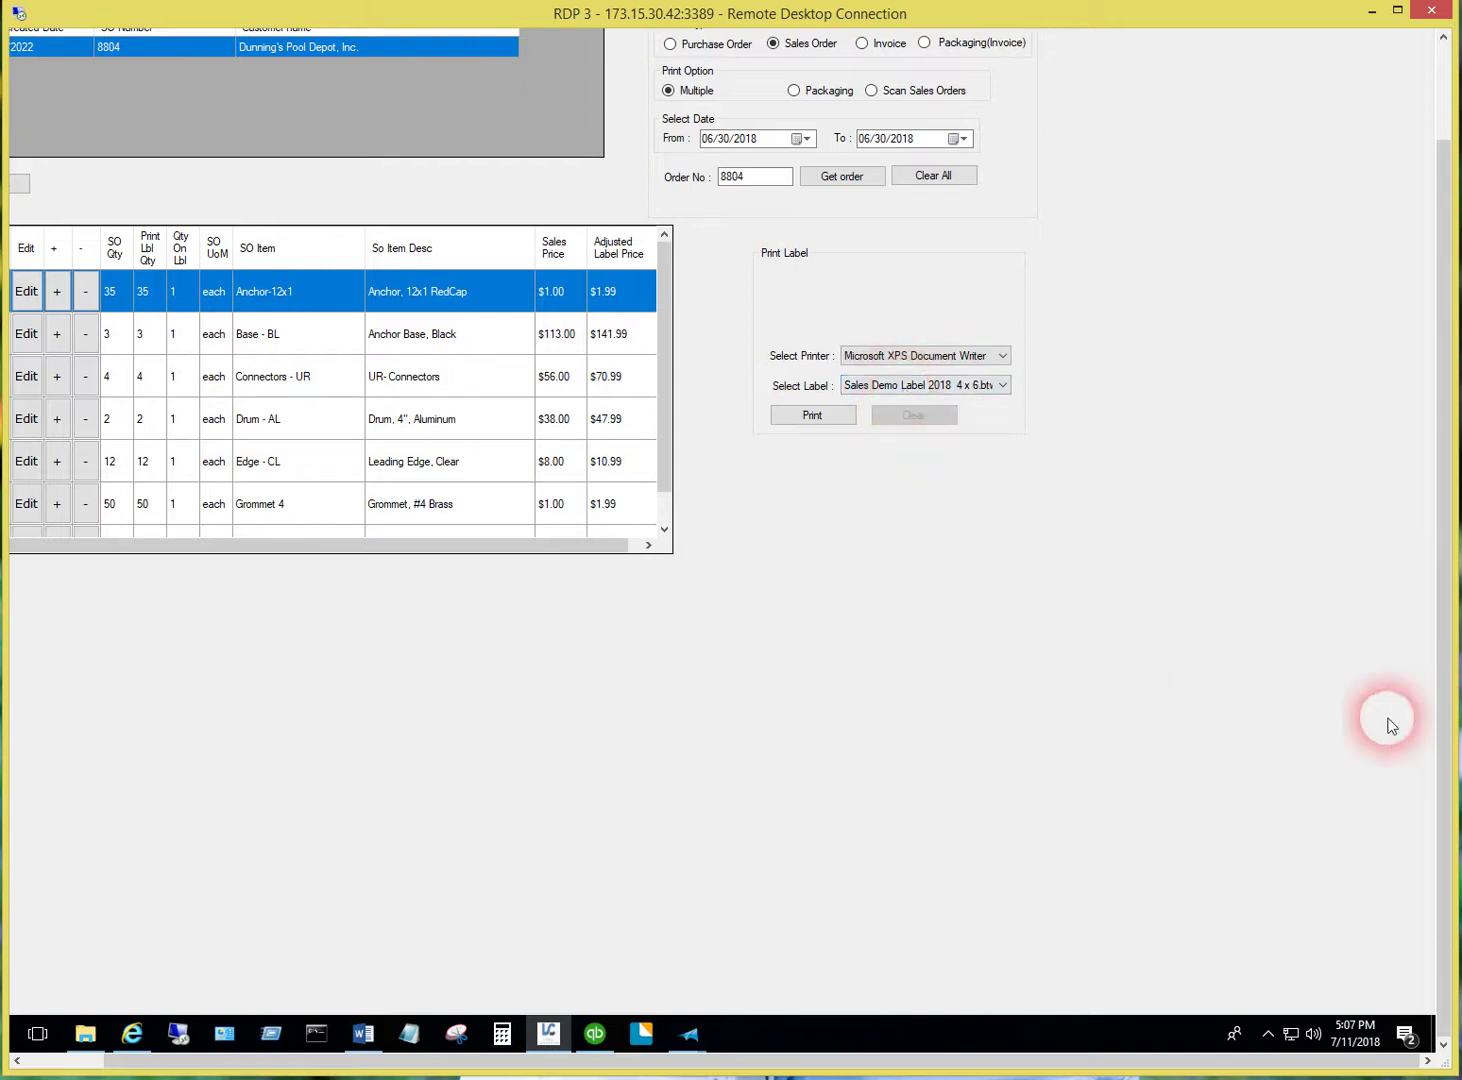
drag(1444, 762, 1440, 636)
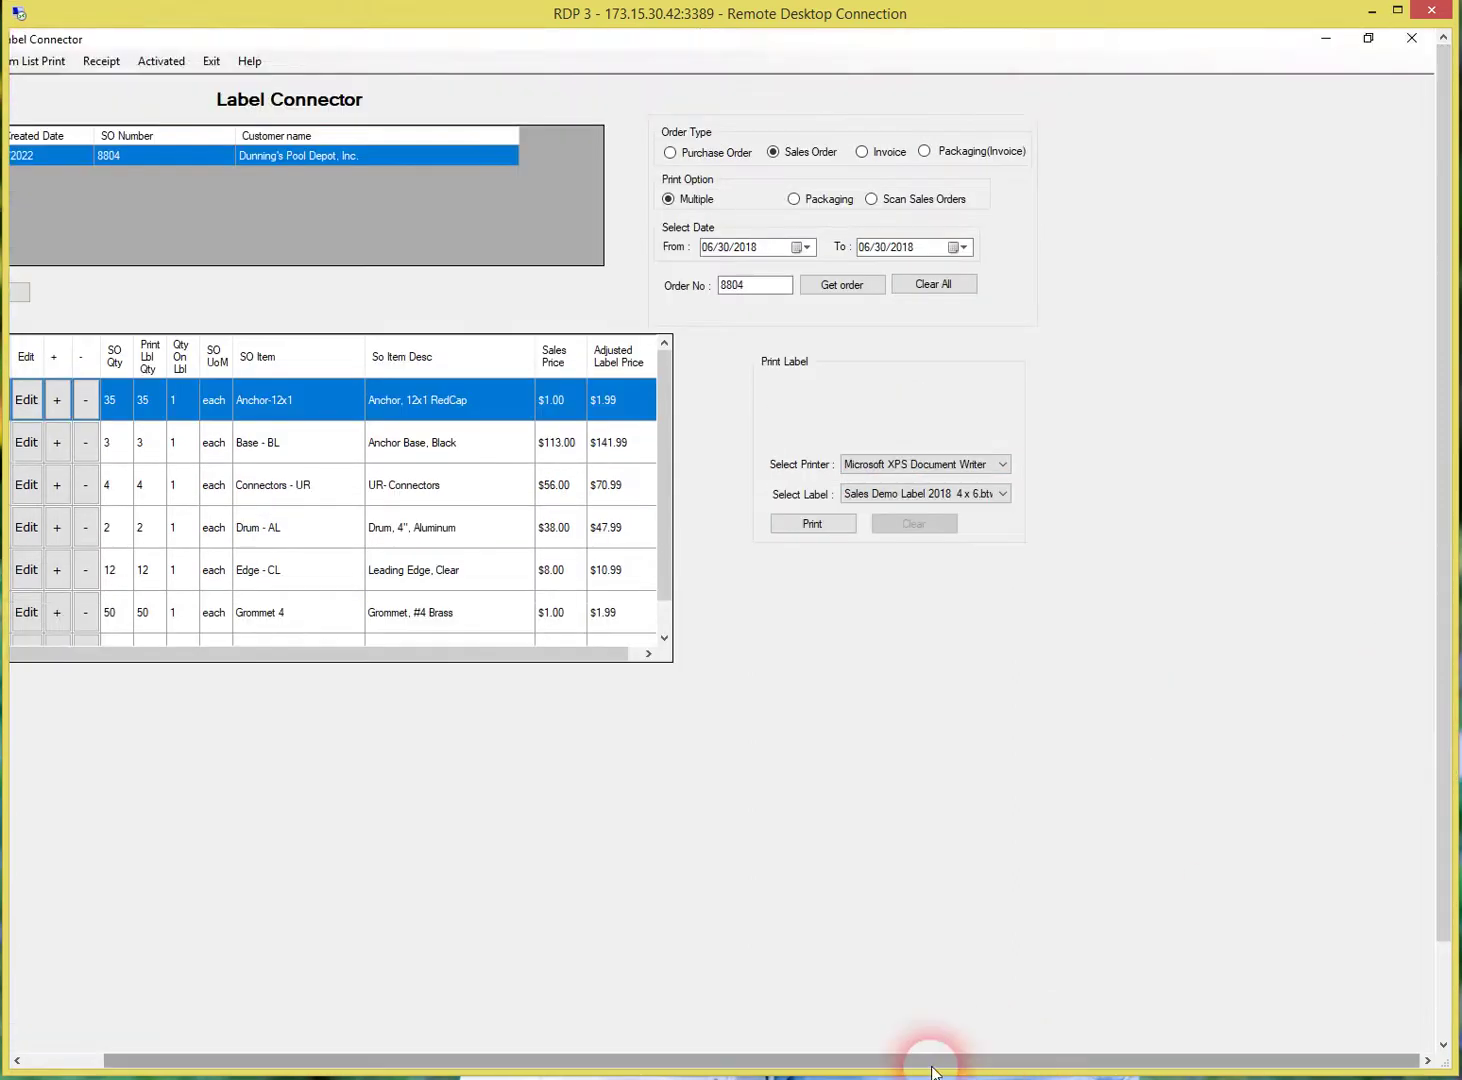
drag(920, 1060, 785, 1046)
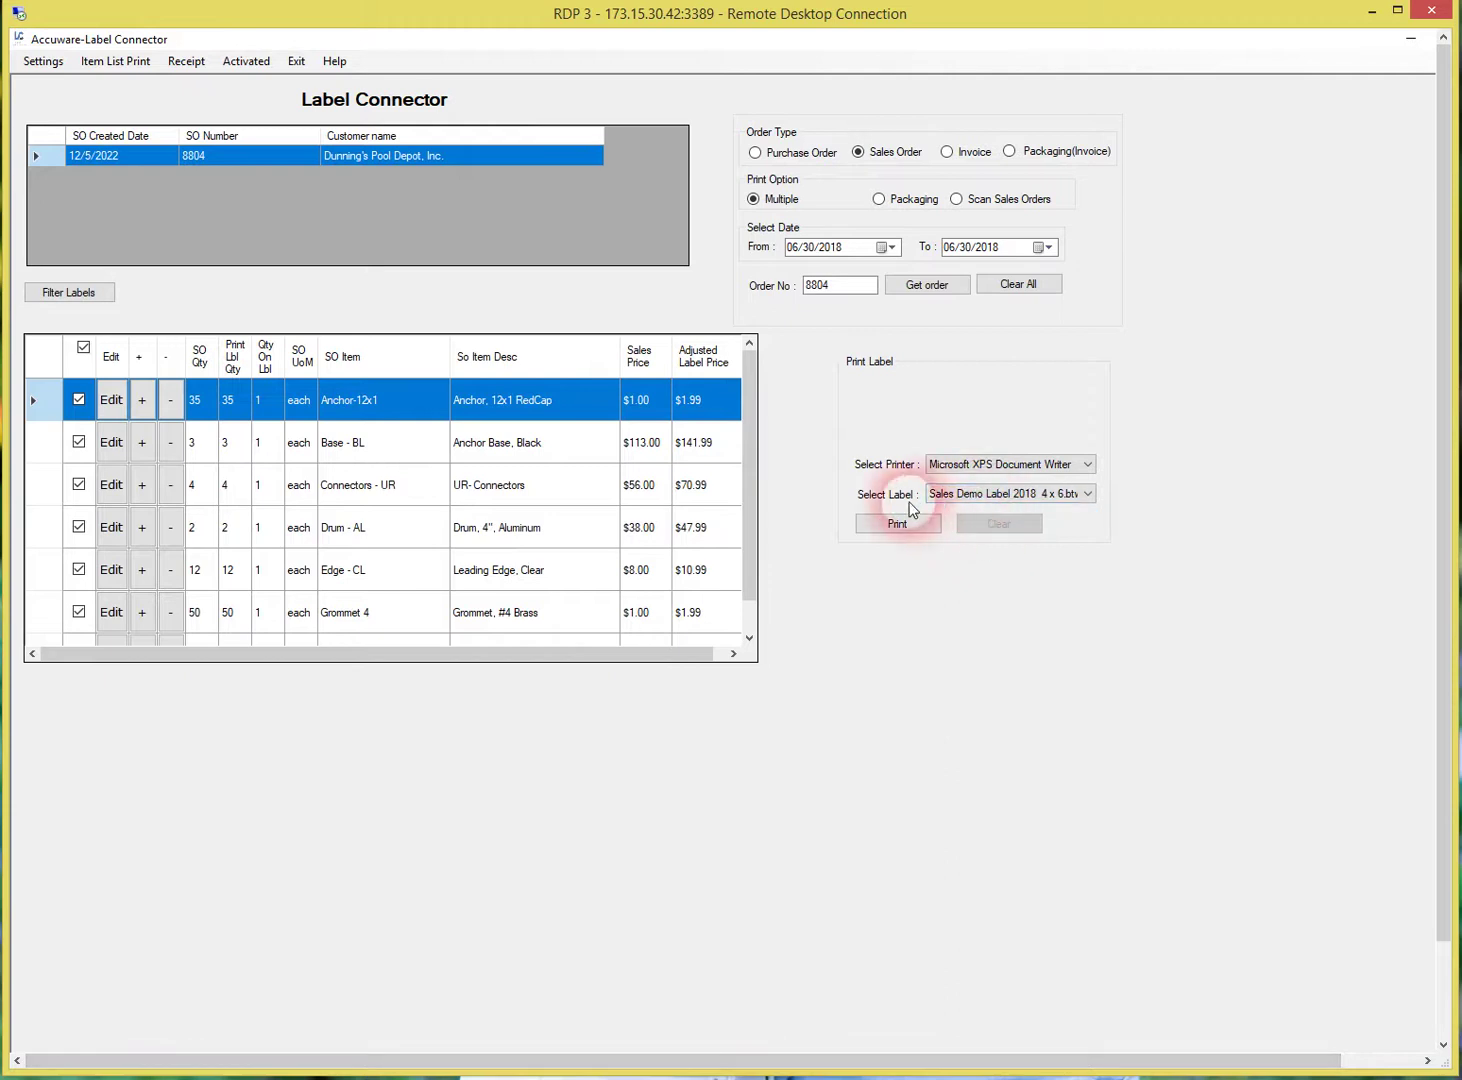
Deselect all order items, select only Anchor-12x1, and set its print label quantity to 5
click(85, 348)
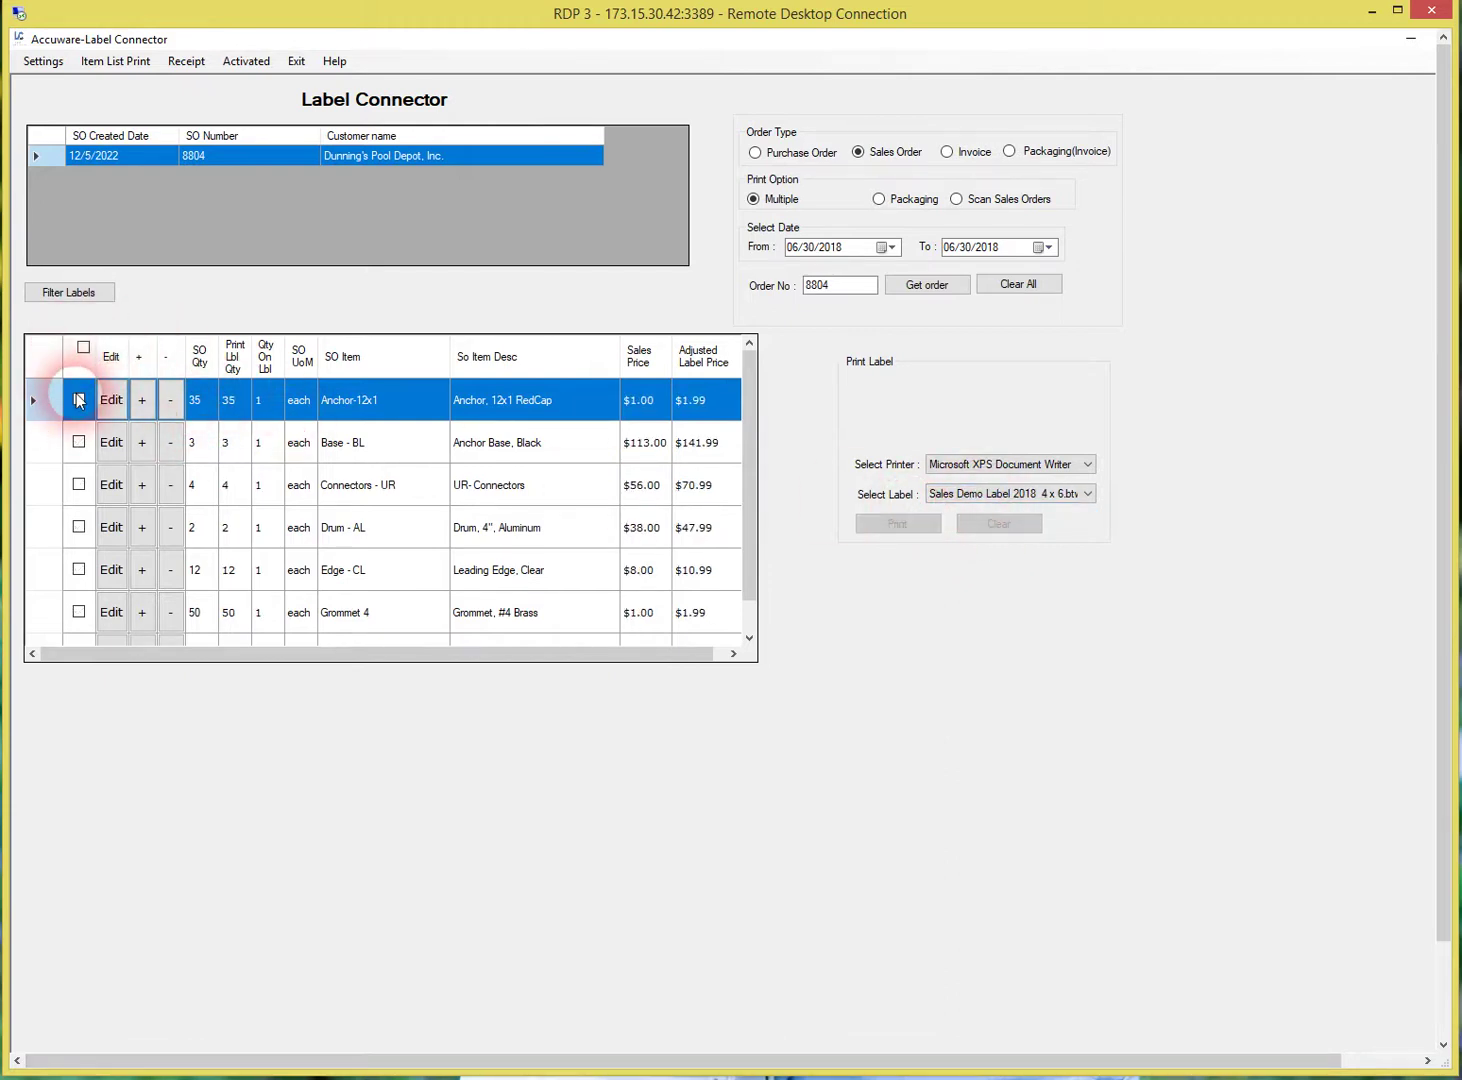
click(80, 401)
click(79, 399)
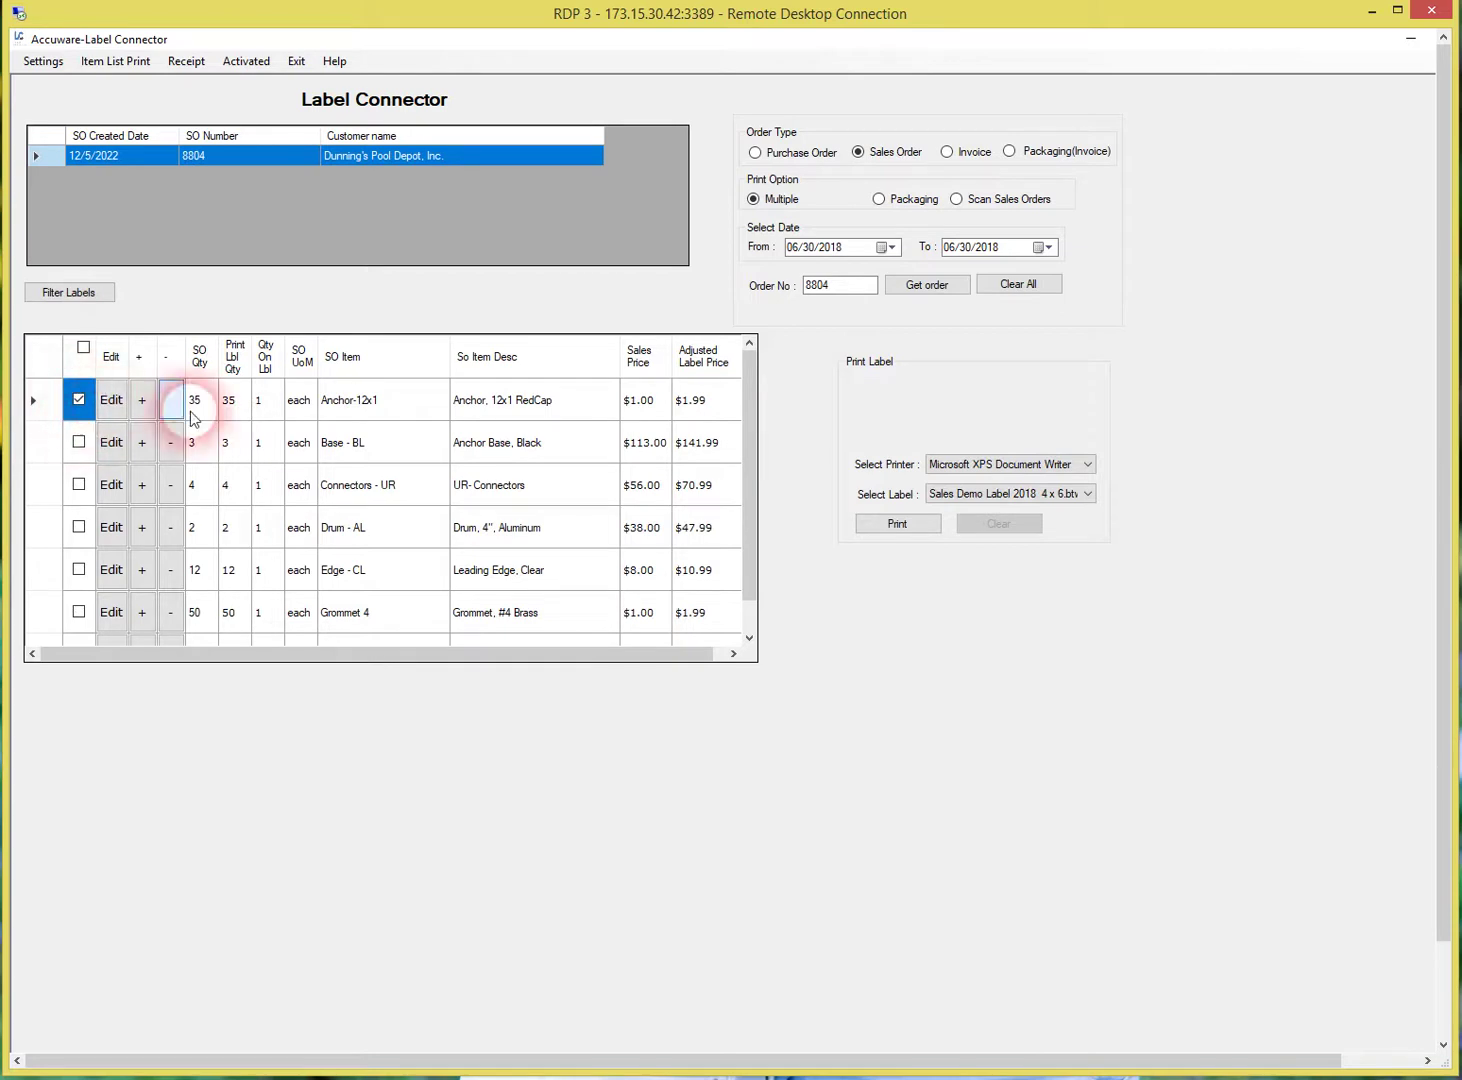
click(118, 405)
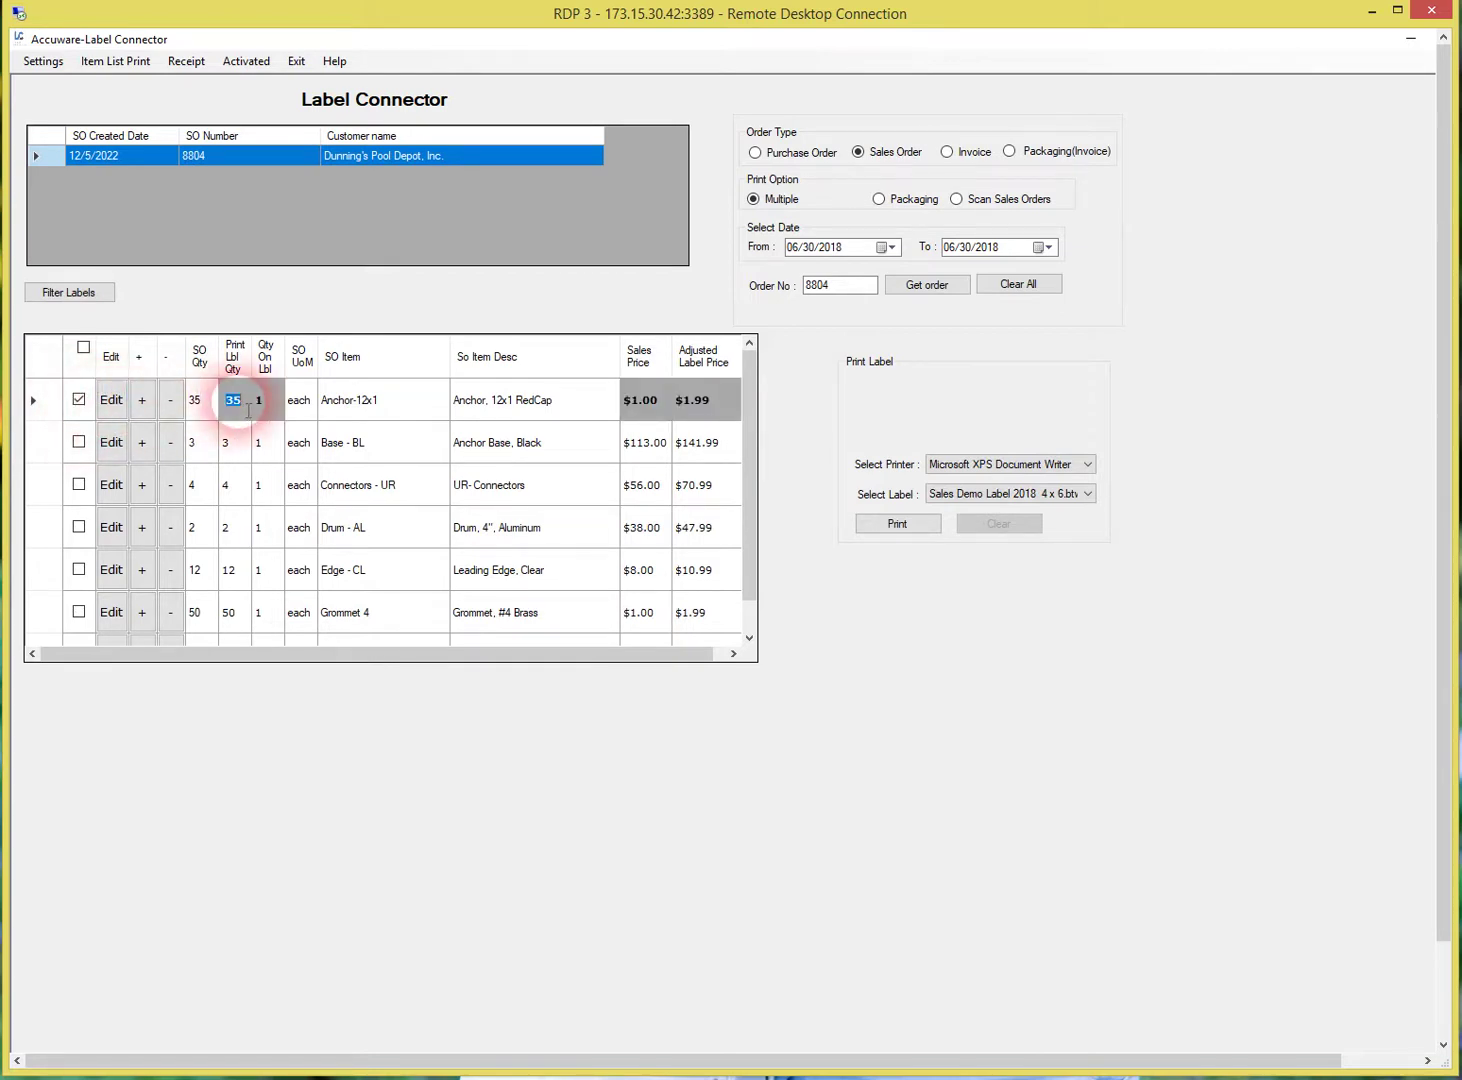
text(5)
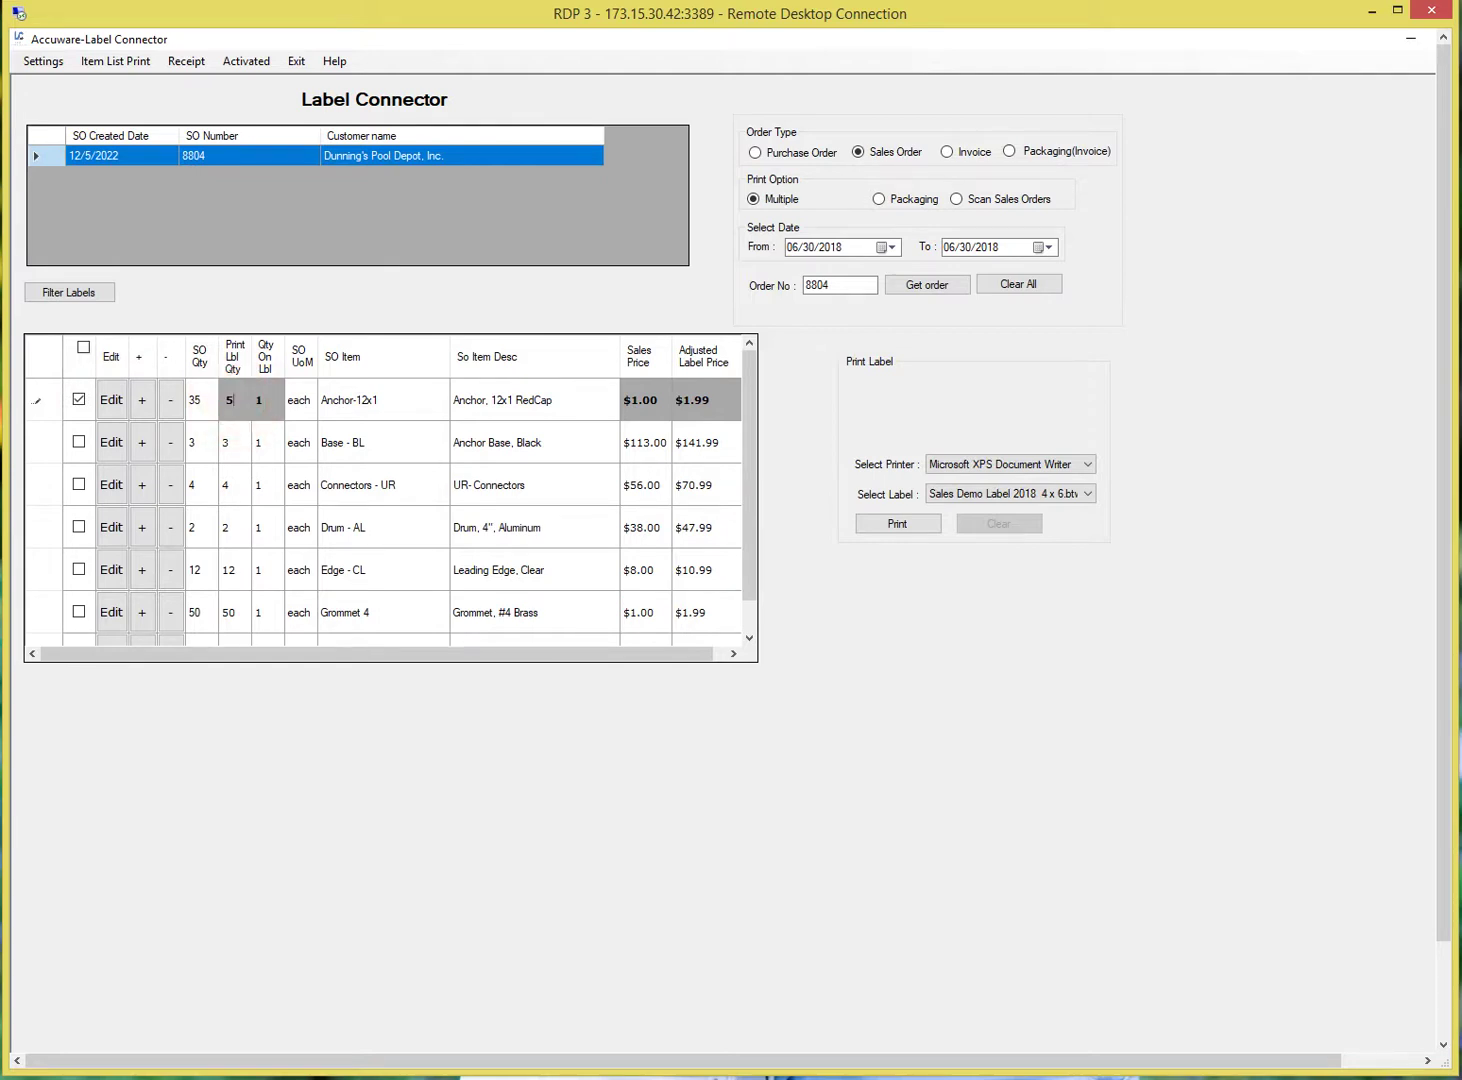
click(822, 634)
click(147, 402)
click(336, 412)
click(432, 476)
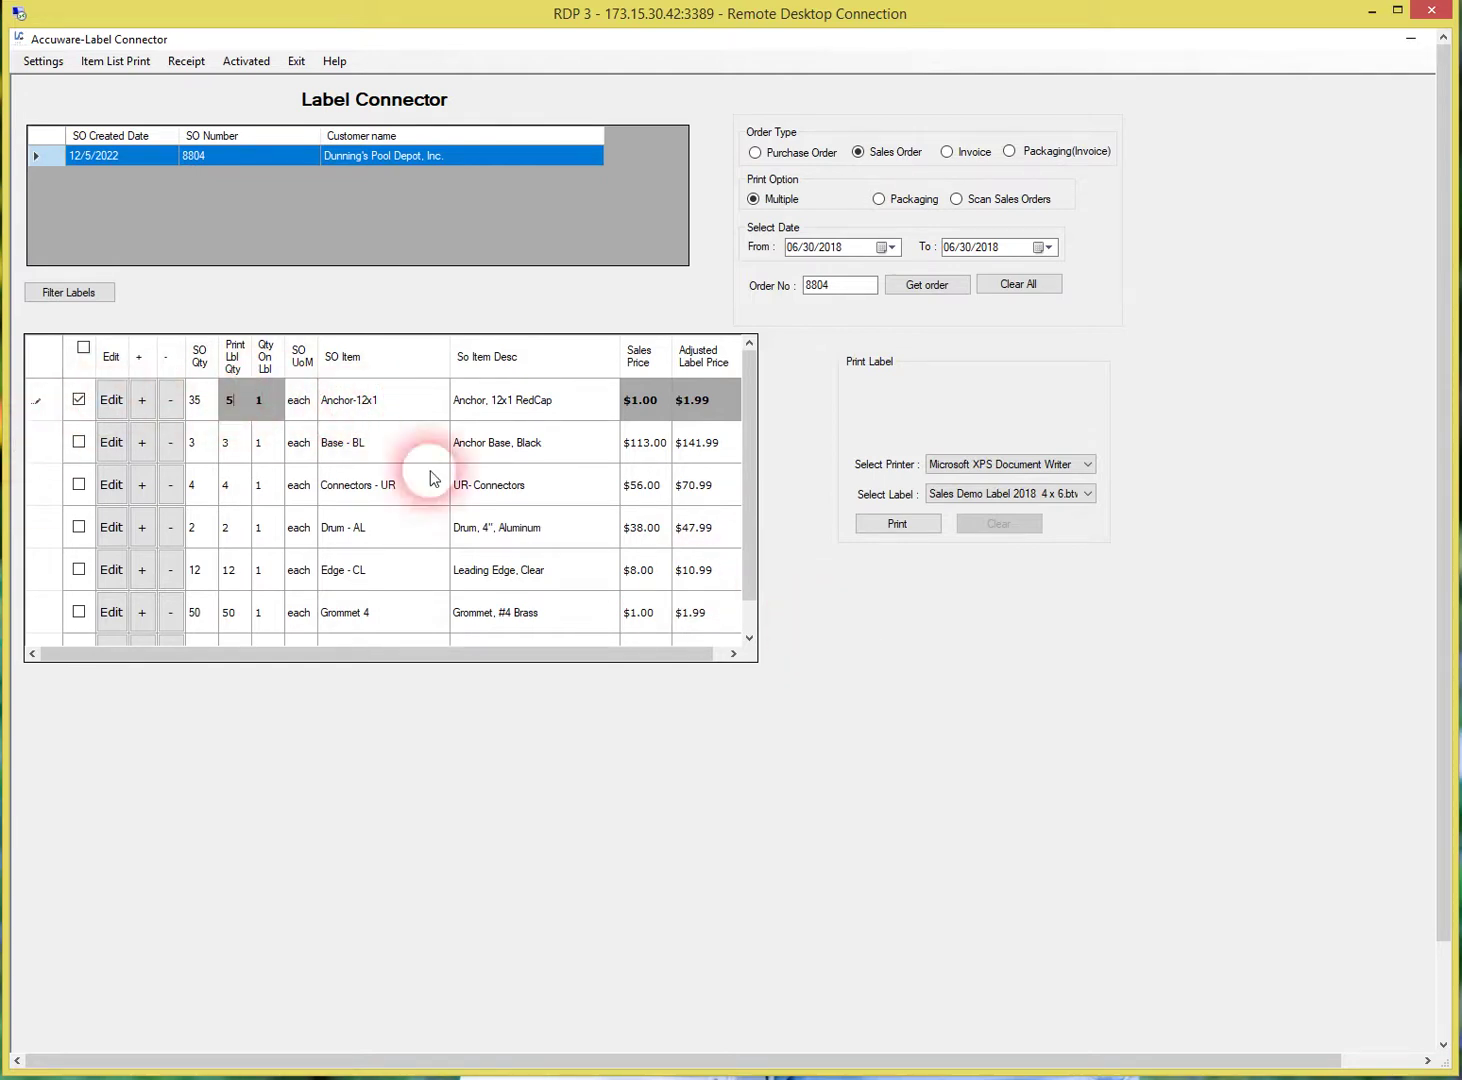
Print the Anchor-12x1 labels with Microsoft XPS Document Writer, saving the output as test12 on the Desktop
click(922, 527)
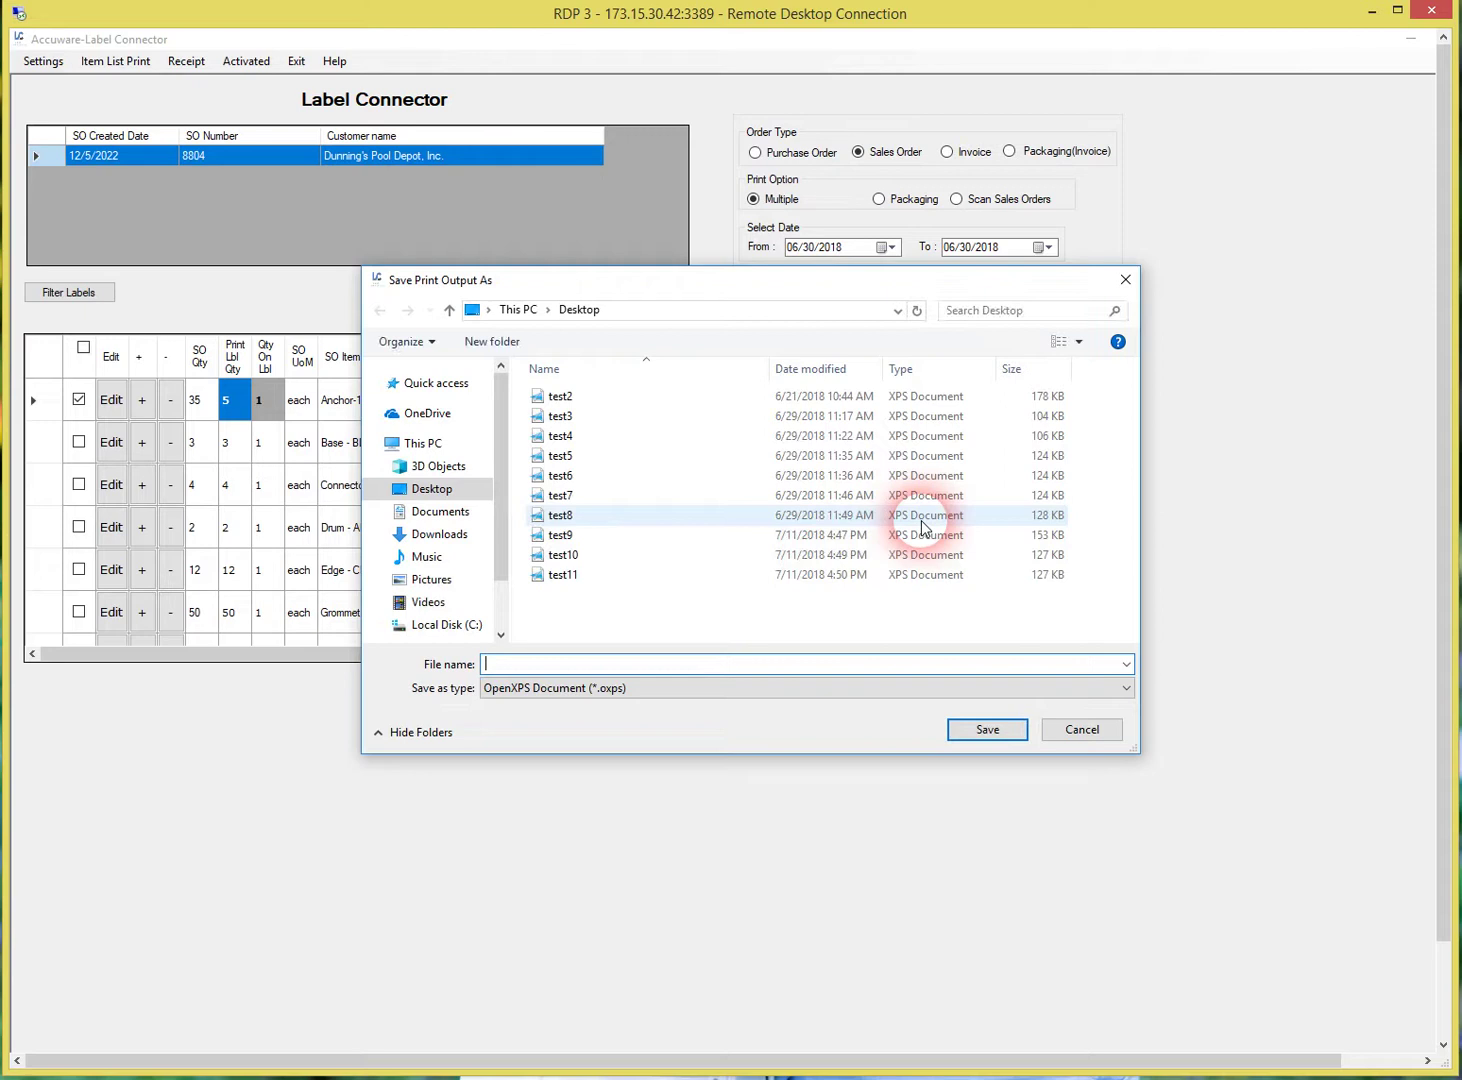
click(568, 575)
double_click(538, 663)
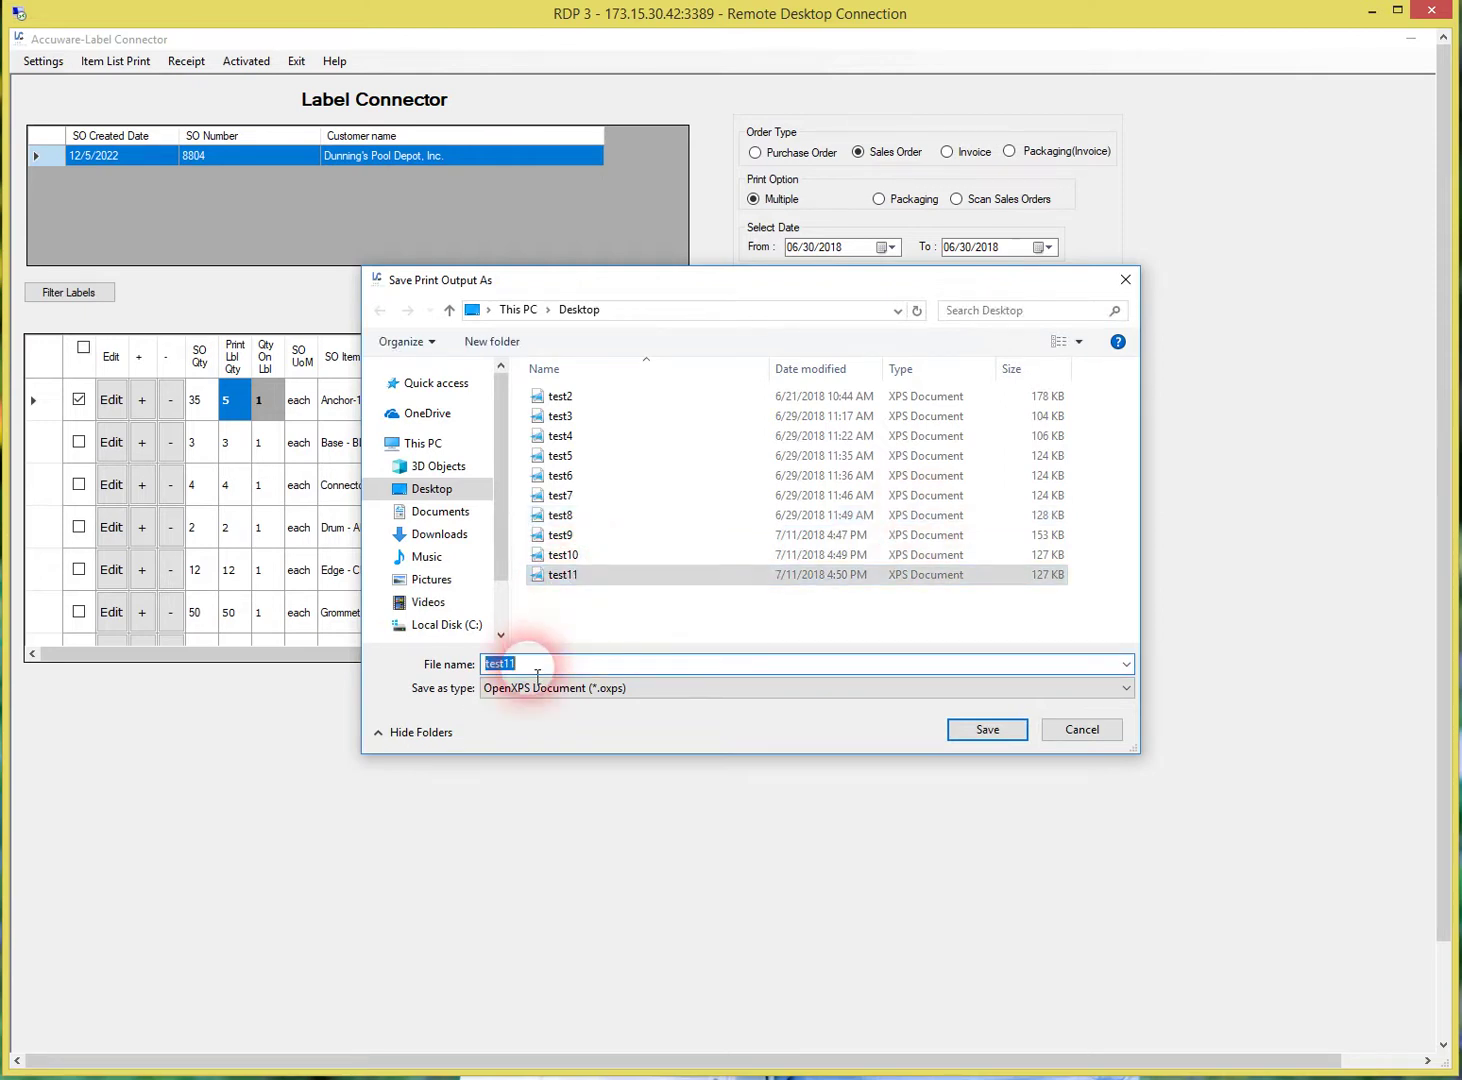
key(BackSpace)
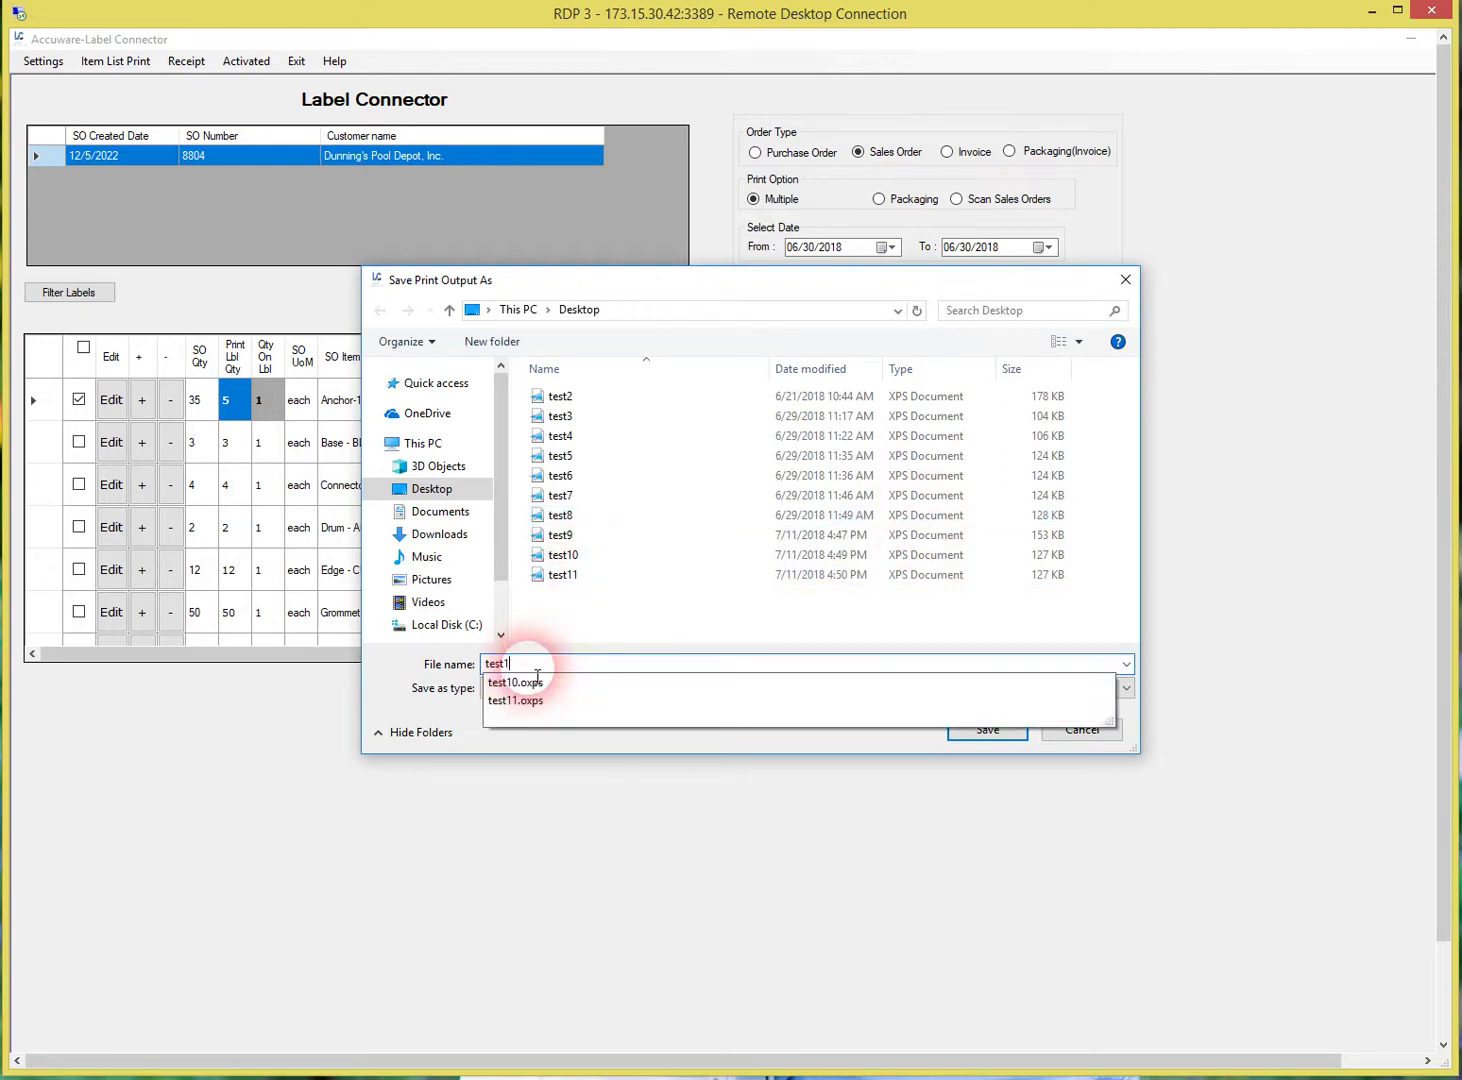
text(2)
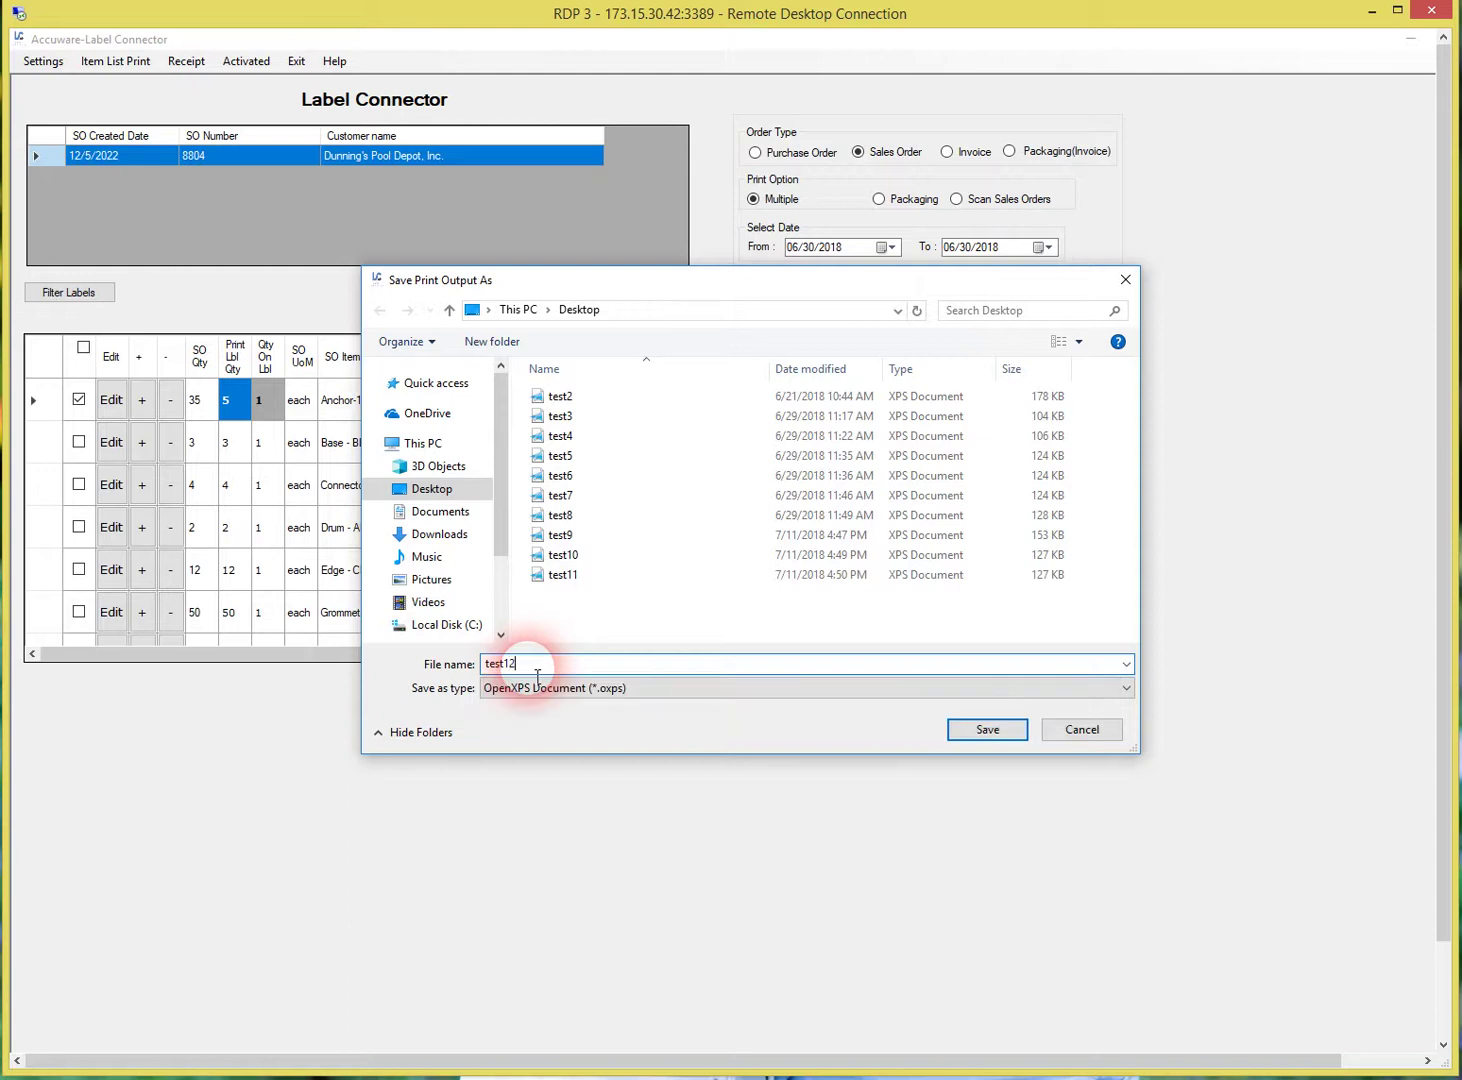
click(994, 736)
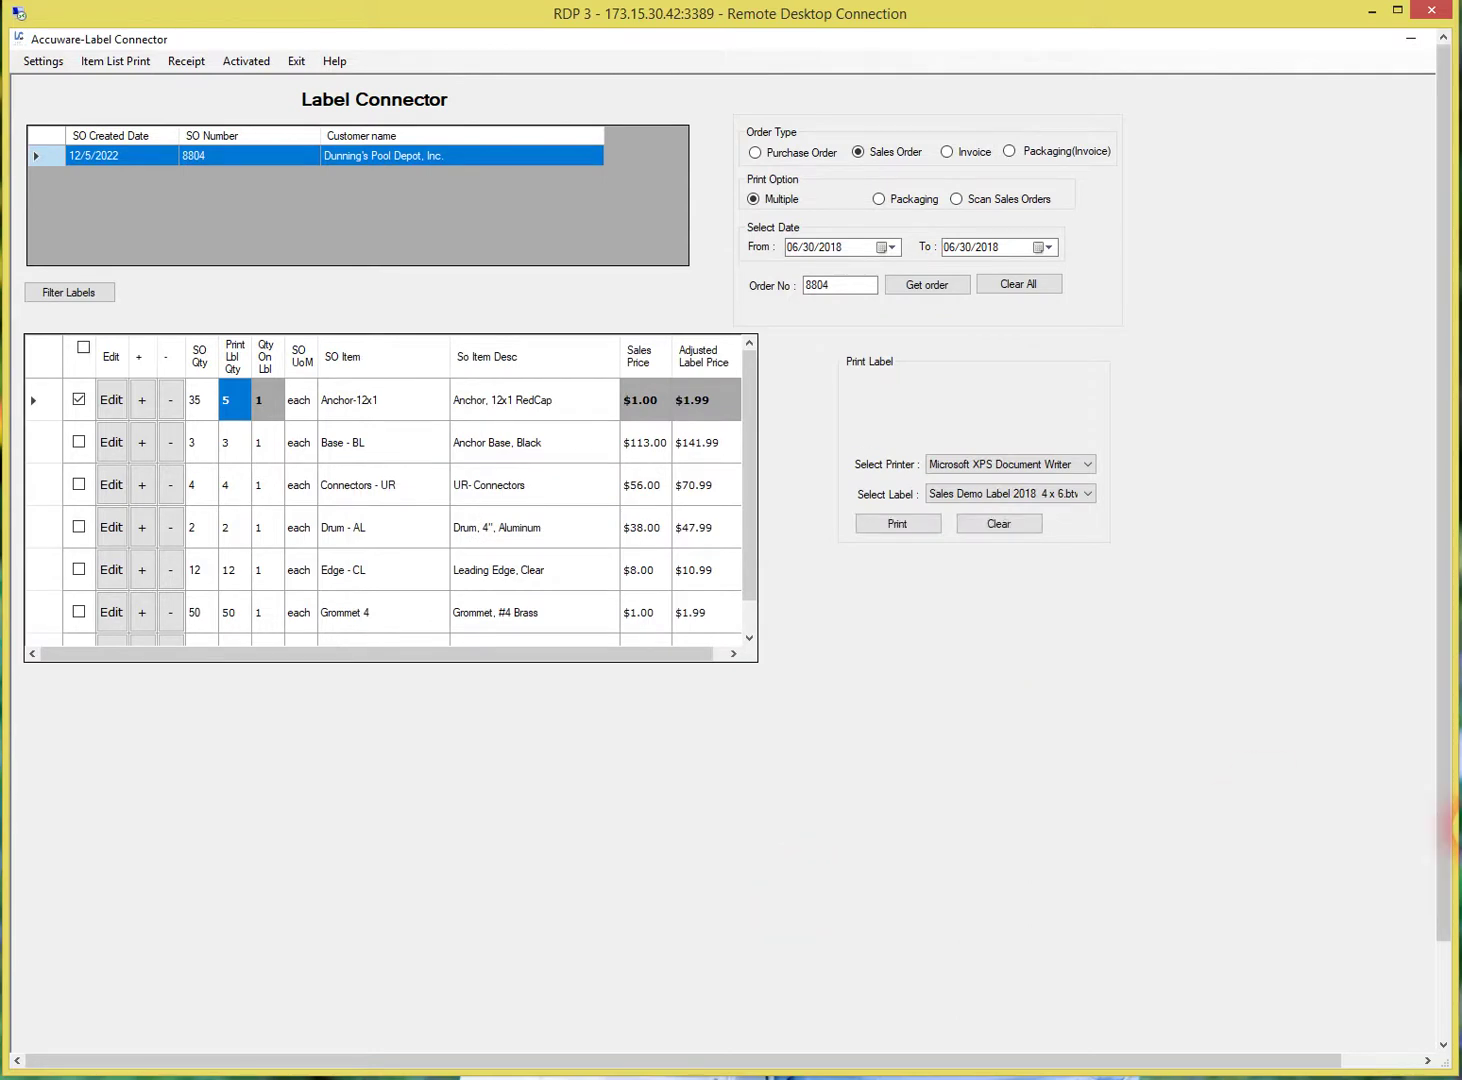
Open test12 from the recent files in File Explorer, examine the color on the labels, then close the viewer and minimize File Explorer
drag(1440, 772, 1440, 917)
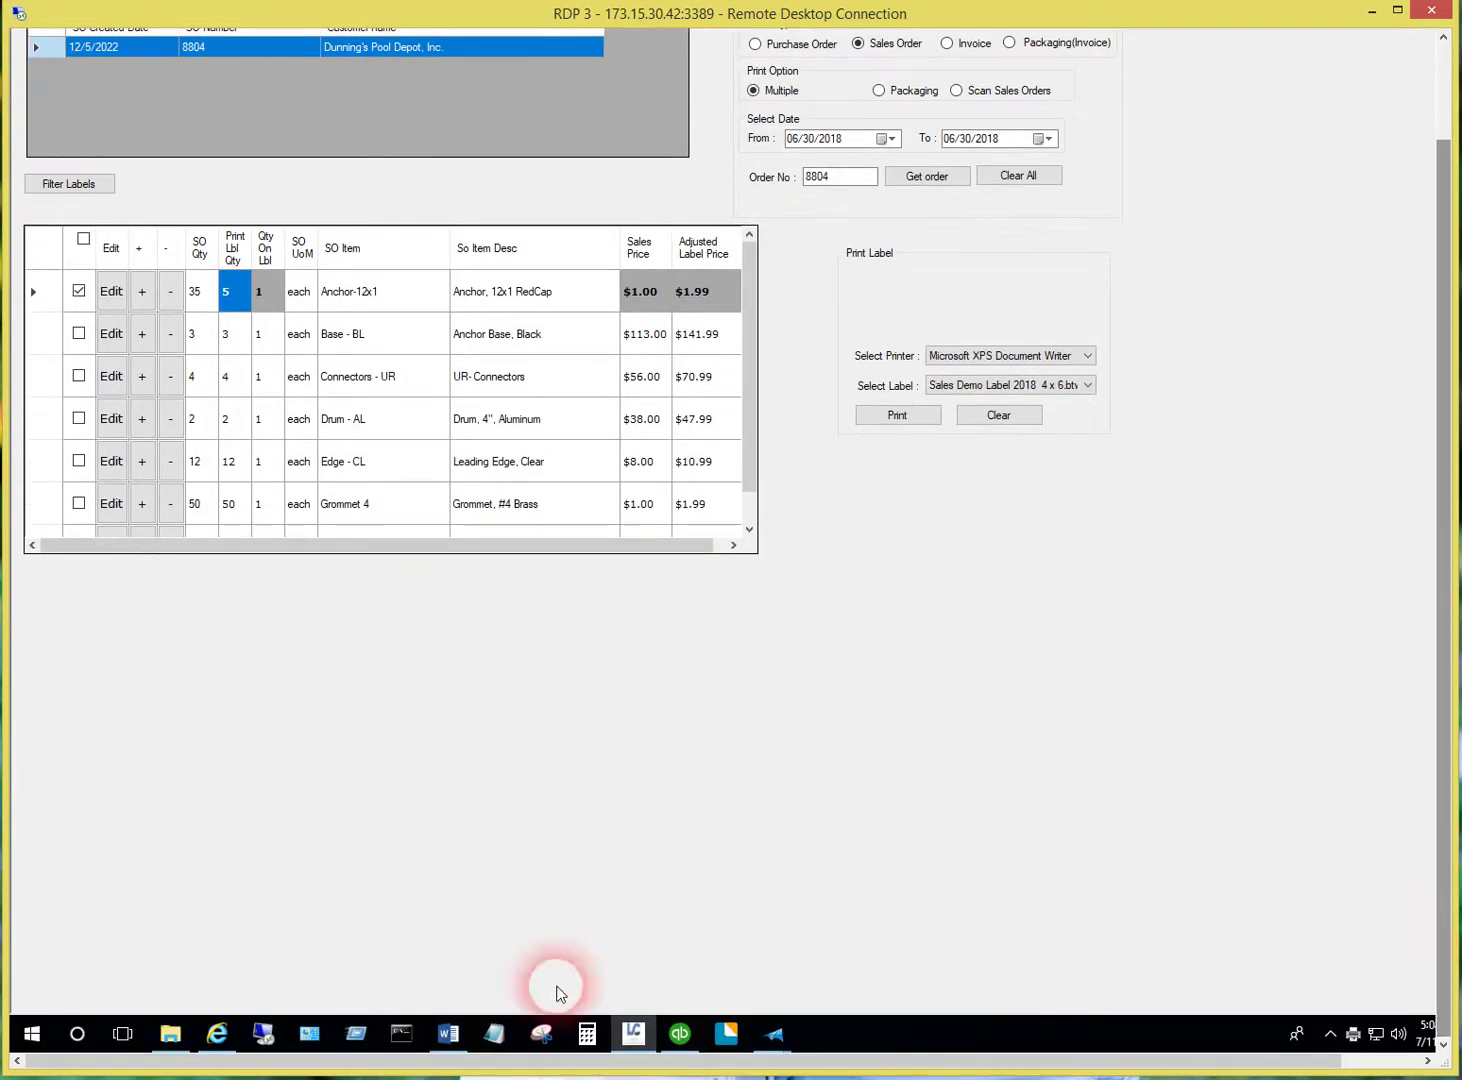
click(172, 1036)
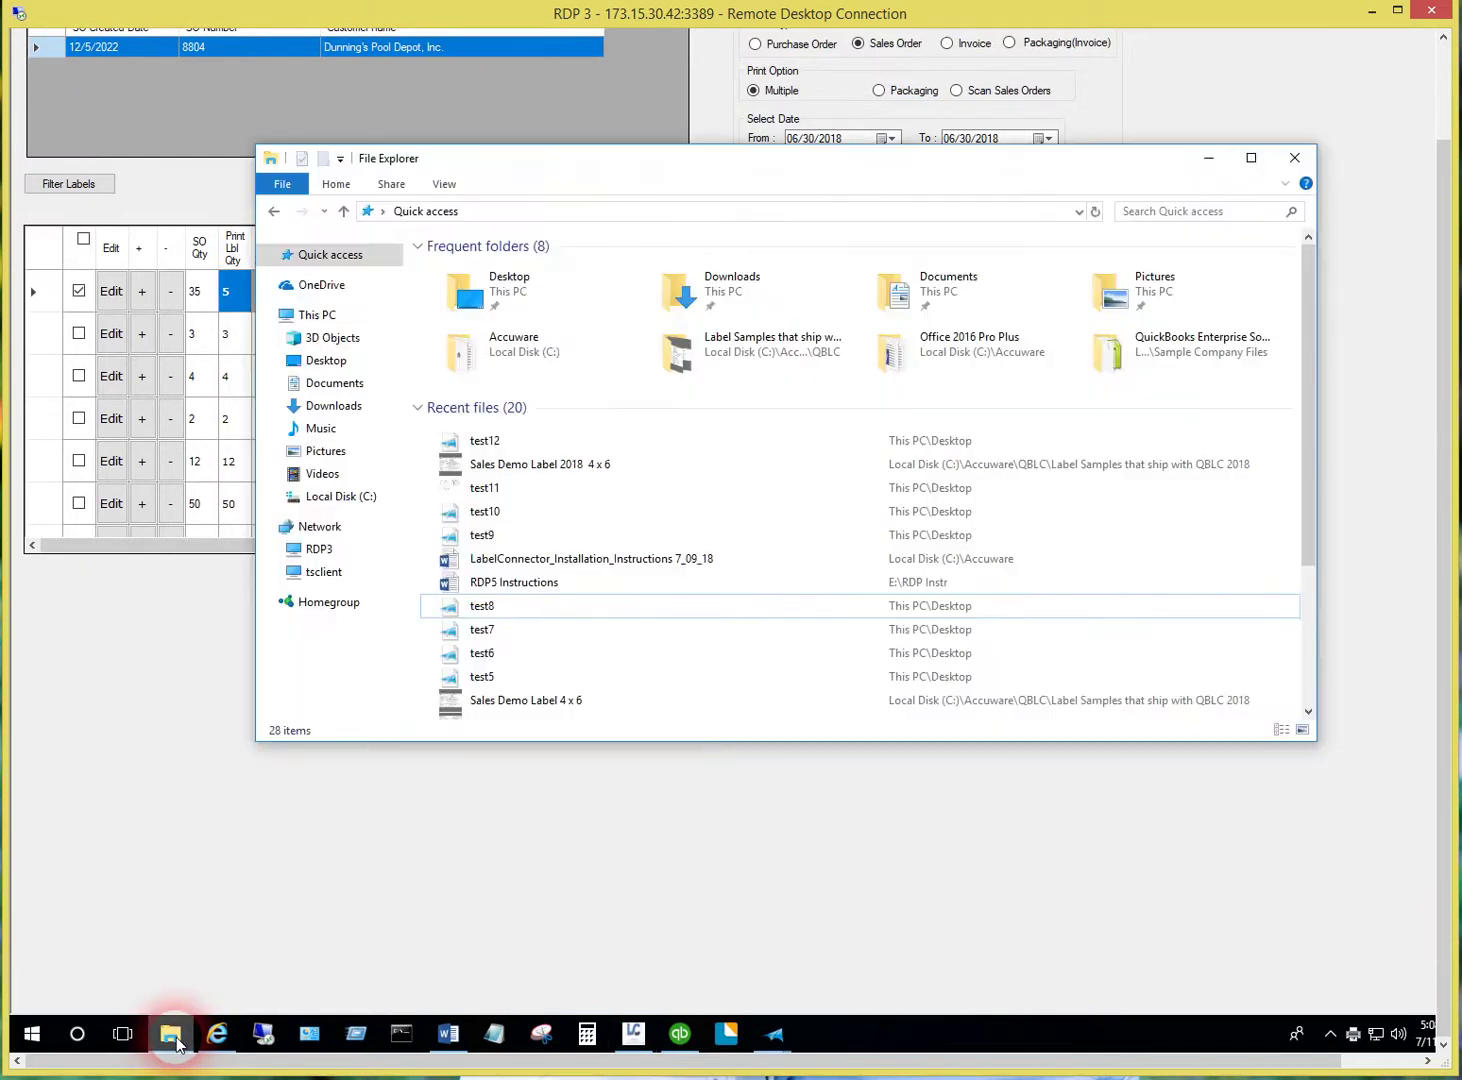
double_click(513, 440)
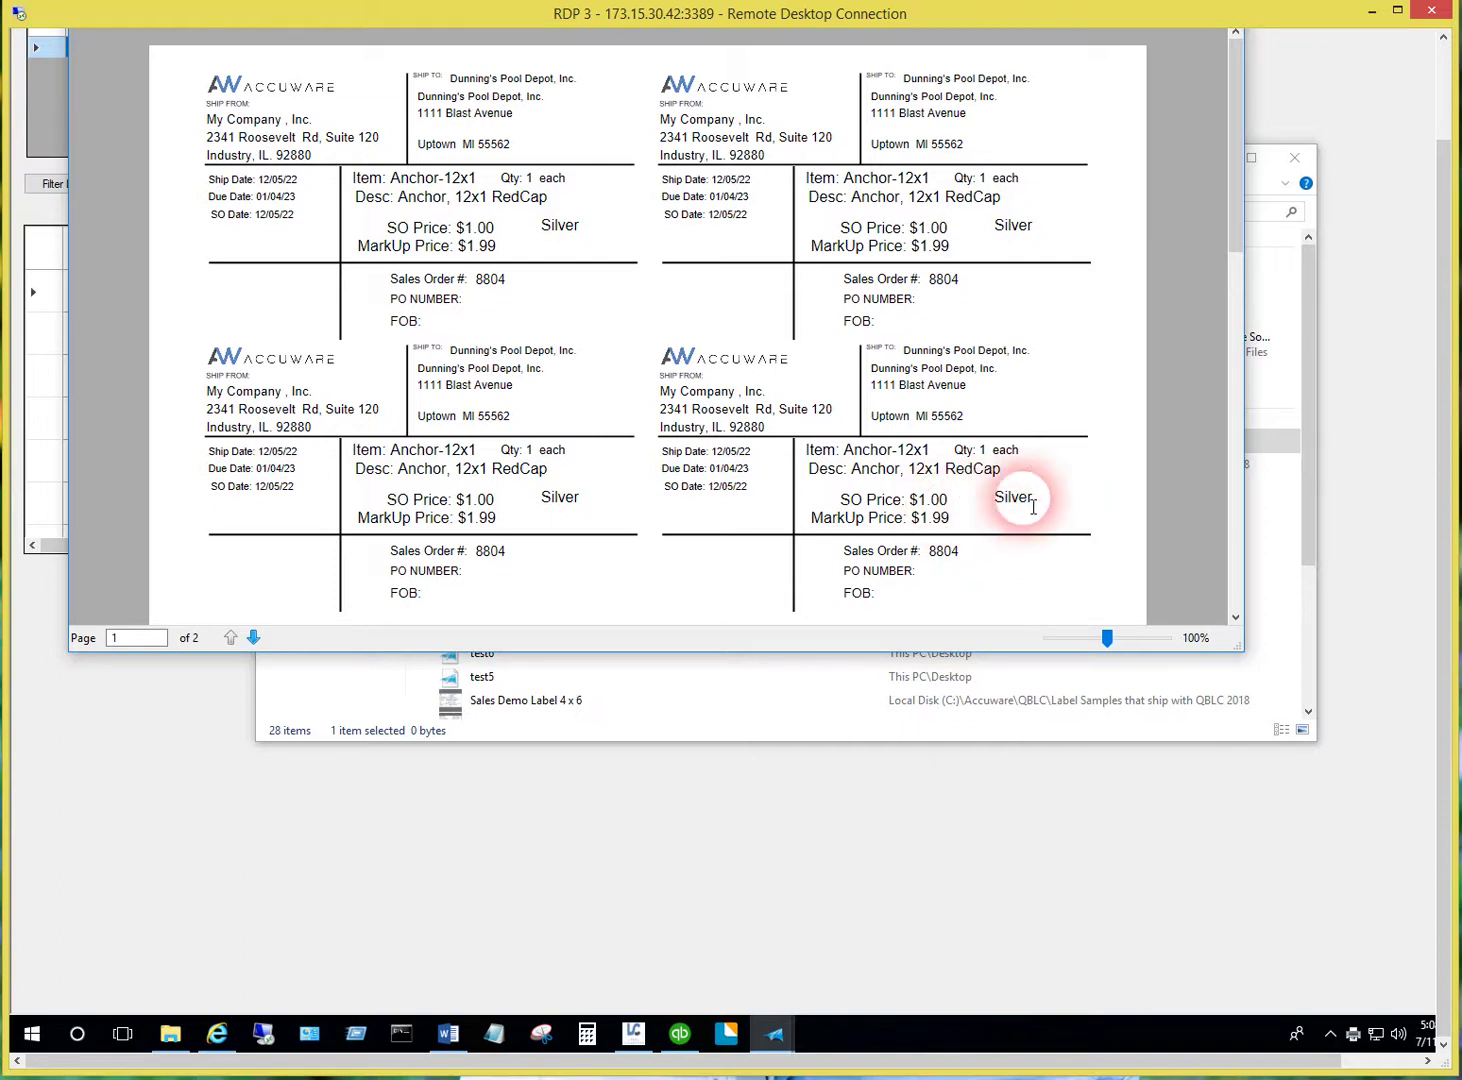
drag(1445, 427, 1436, 278)
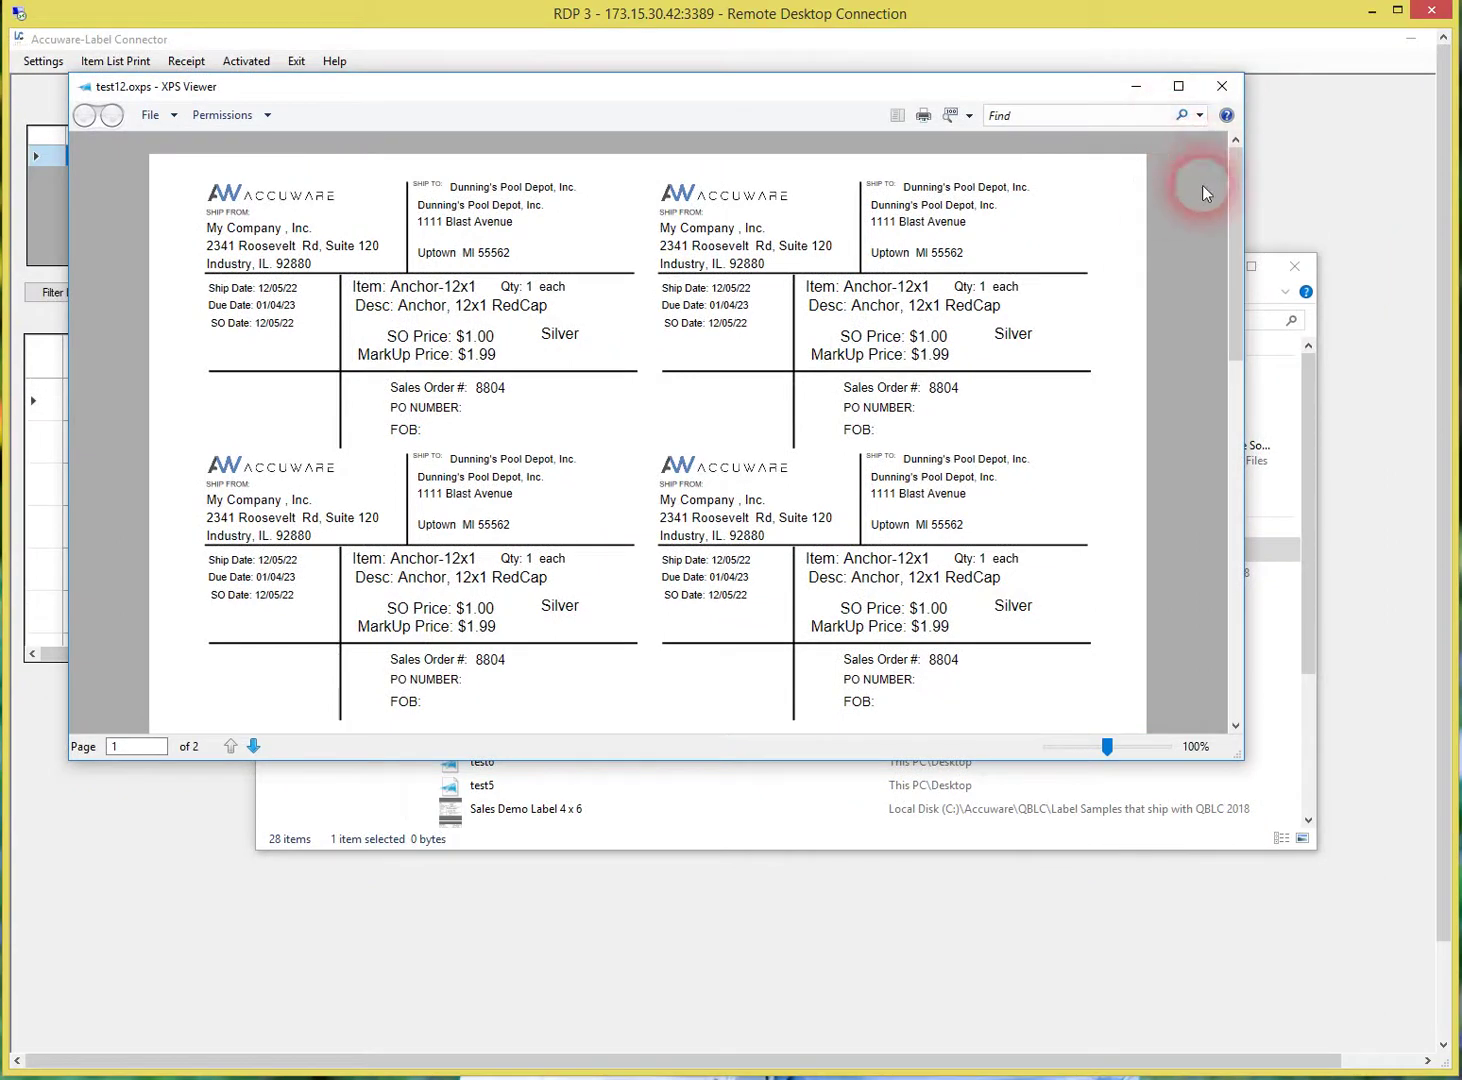
click(1225, 90)
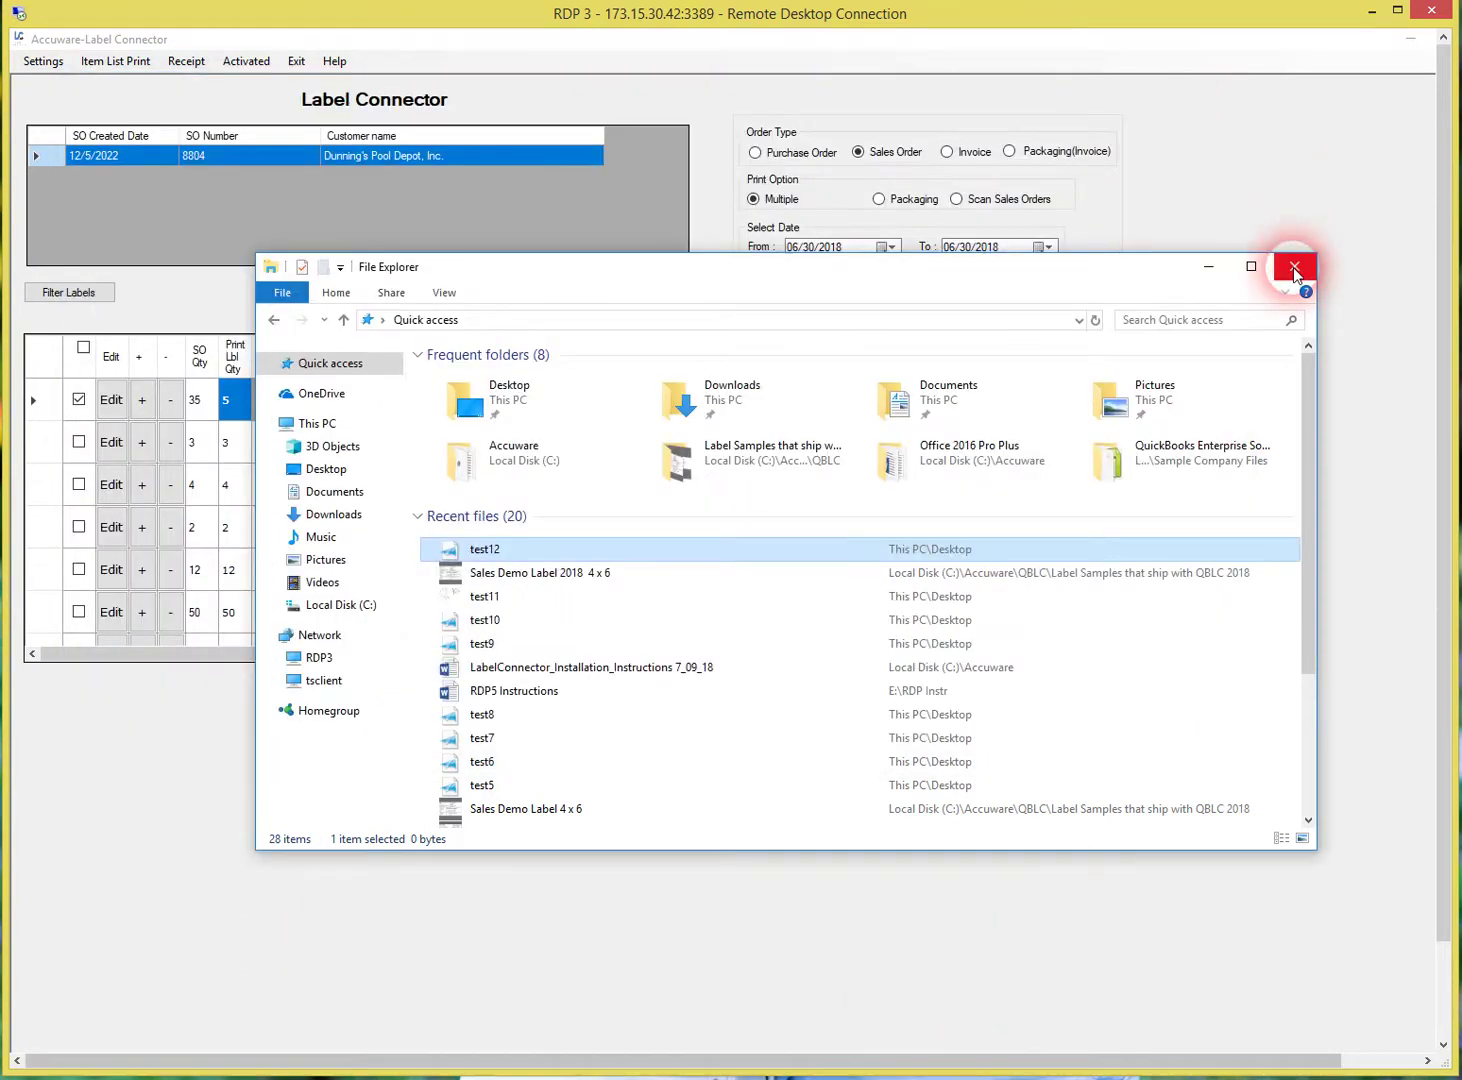
click(1208, 268)
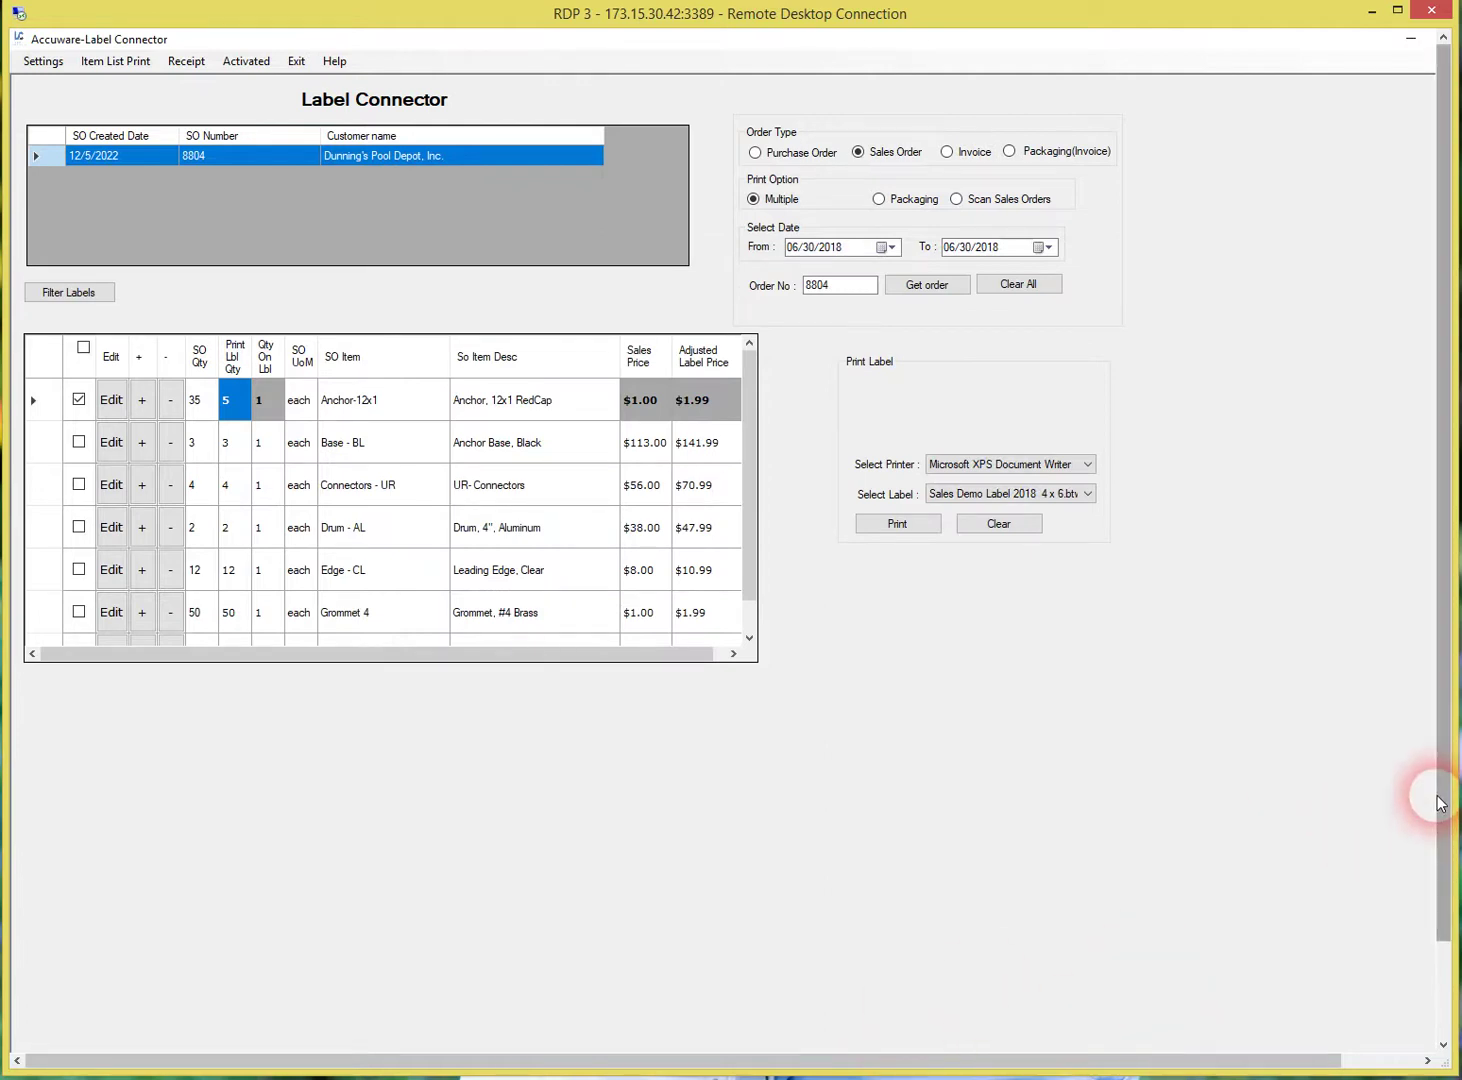
Switch to QuickBooks and hide the Due Date and Ship Date header fields on screen in the sales order template
drag(1440, 812, 1440, 912)
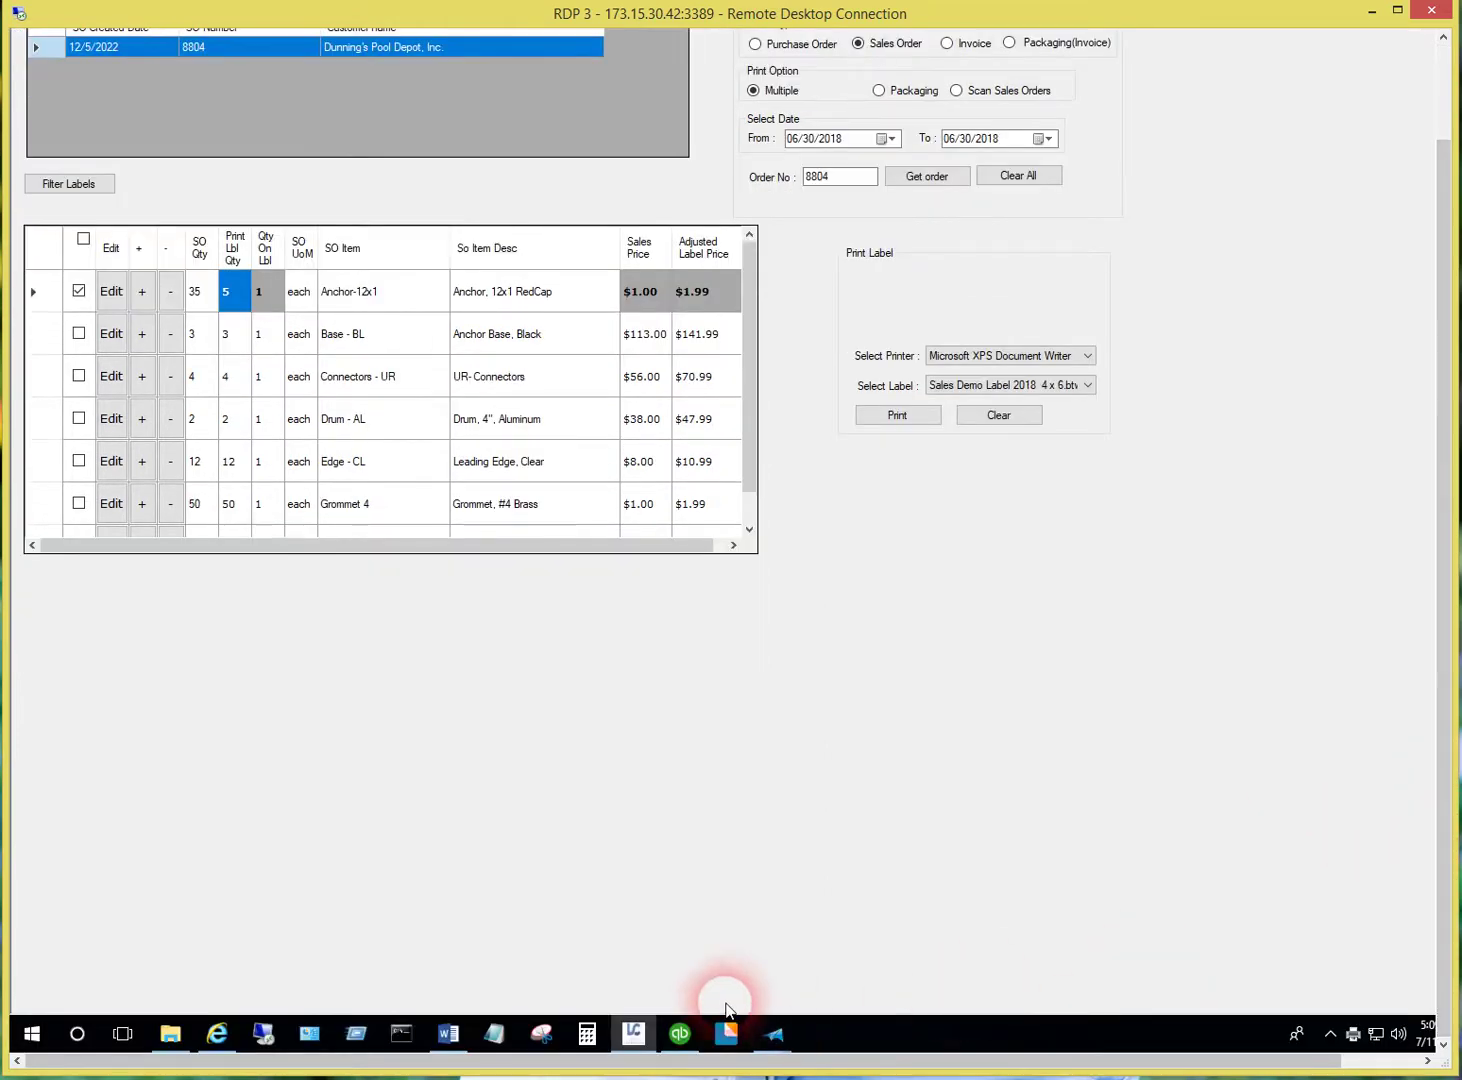
click(680, 1034)
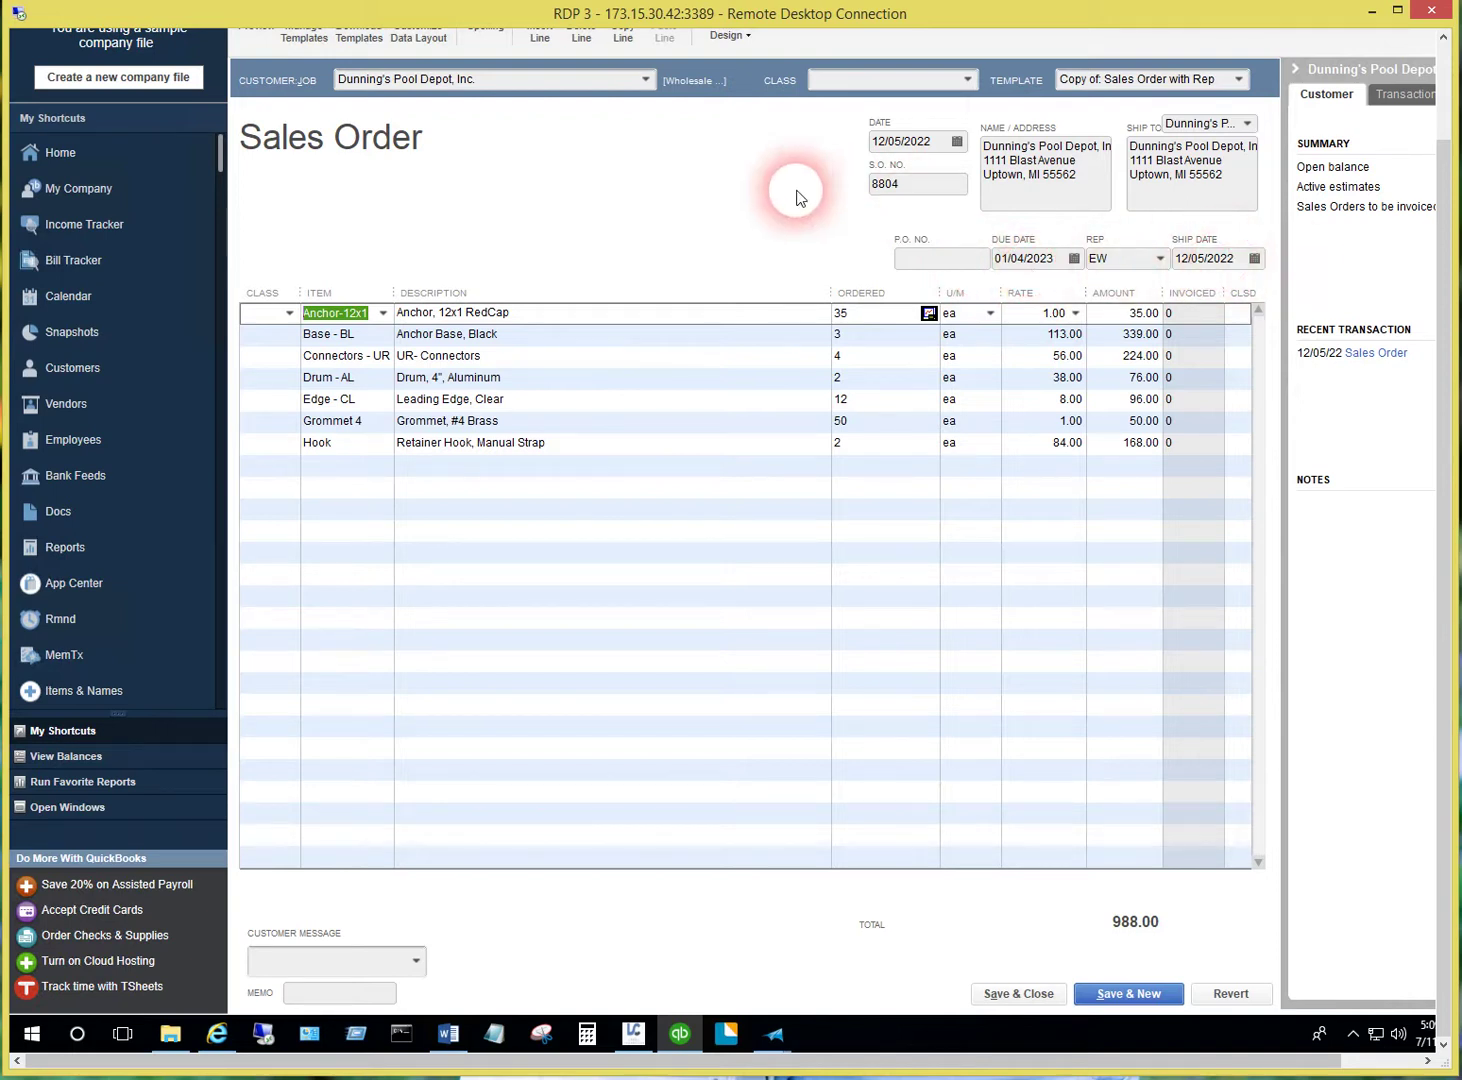
click(740, 226)
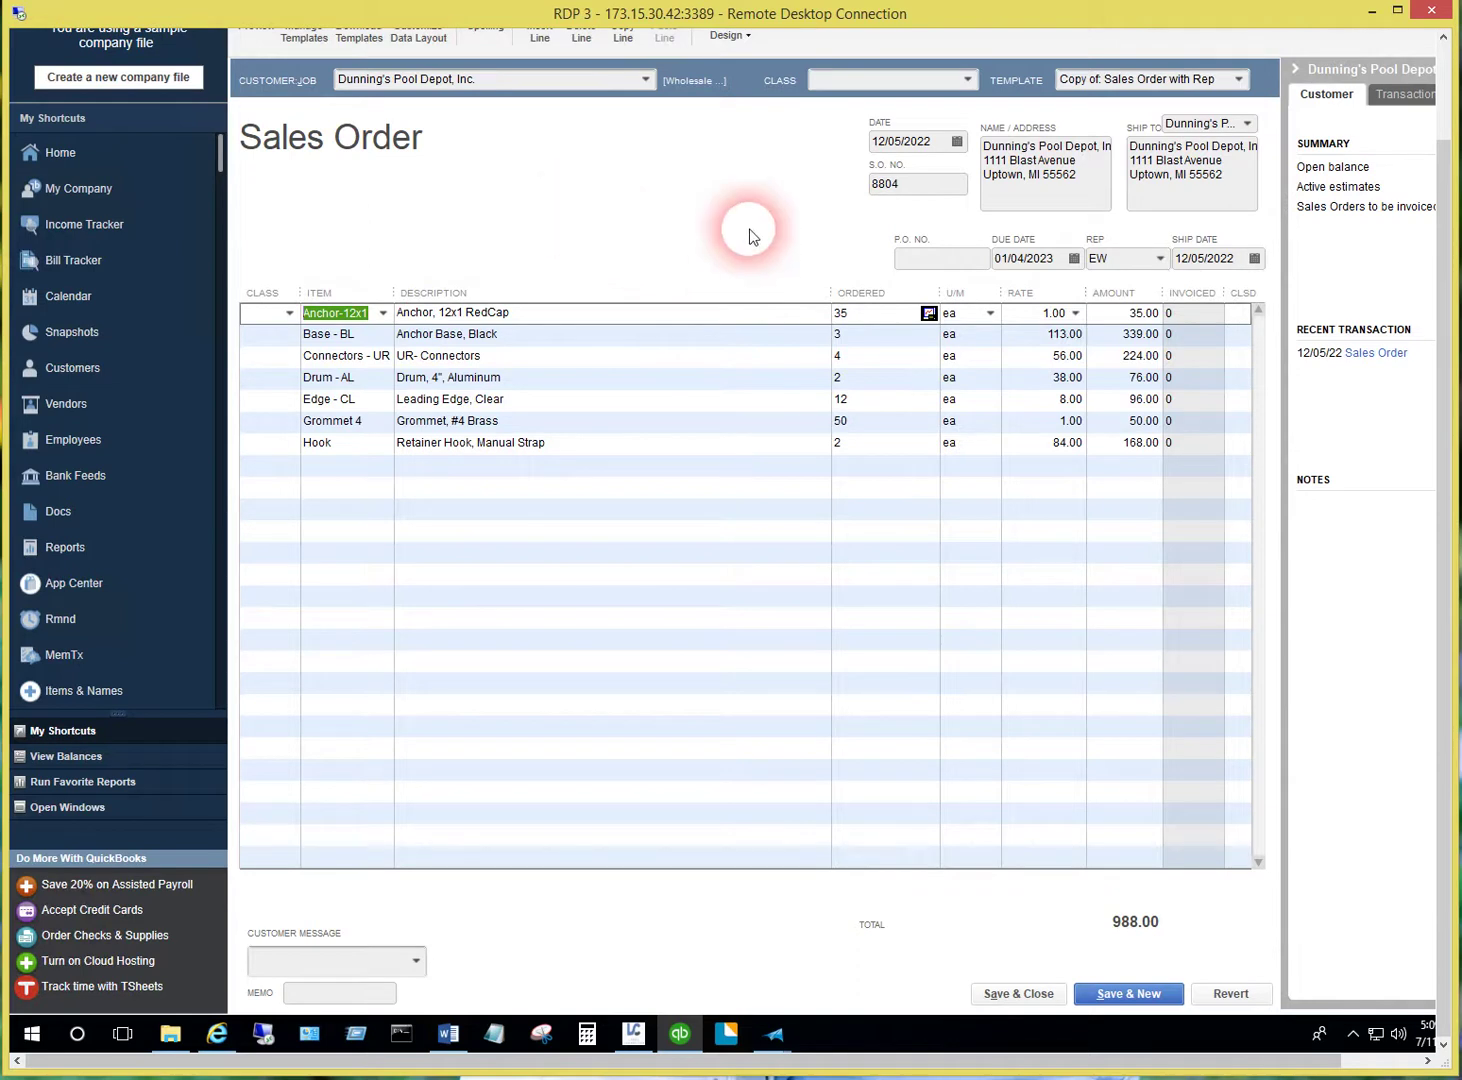
drag(1442, 607, 1426, 489)
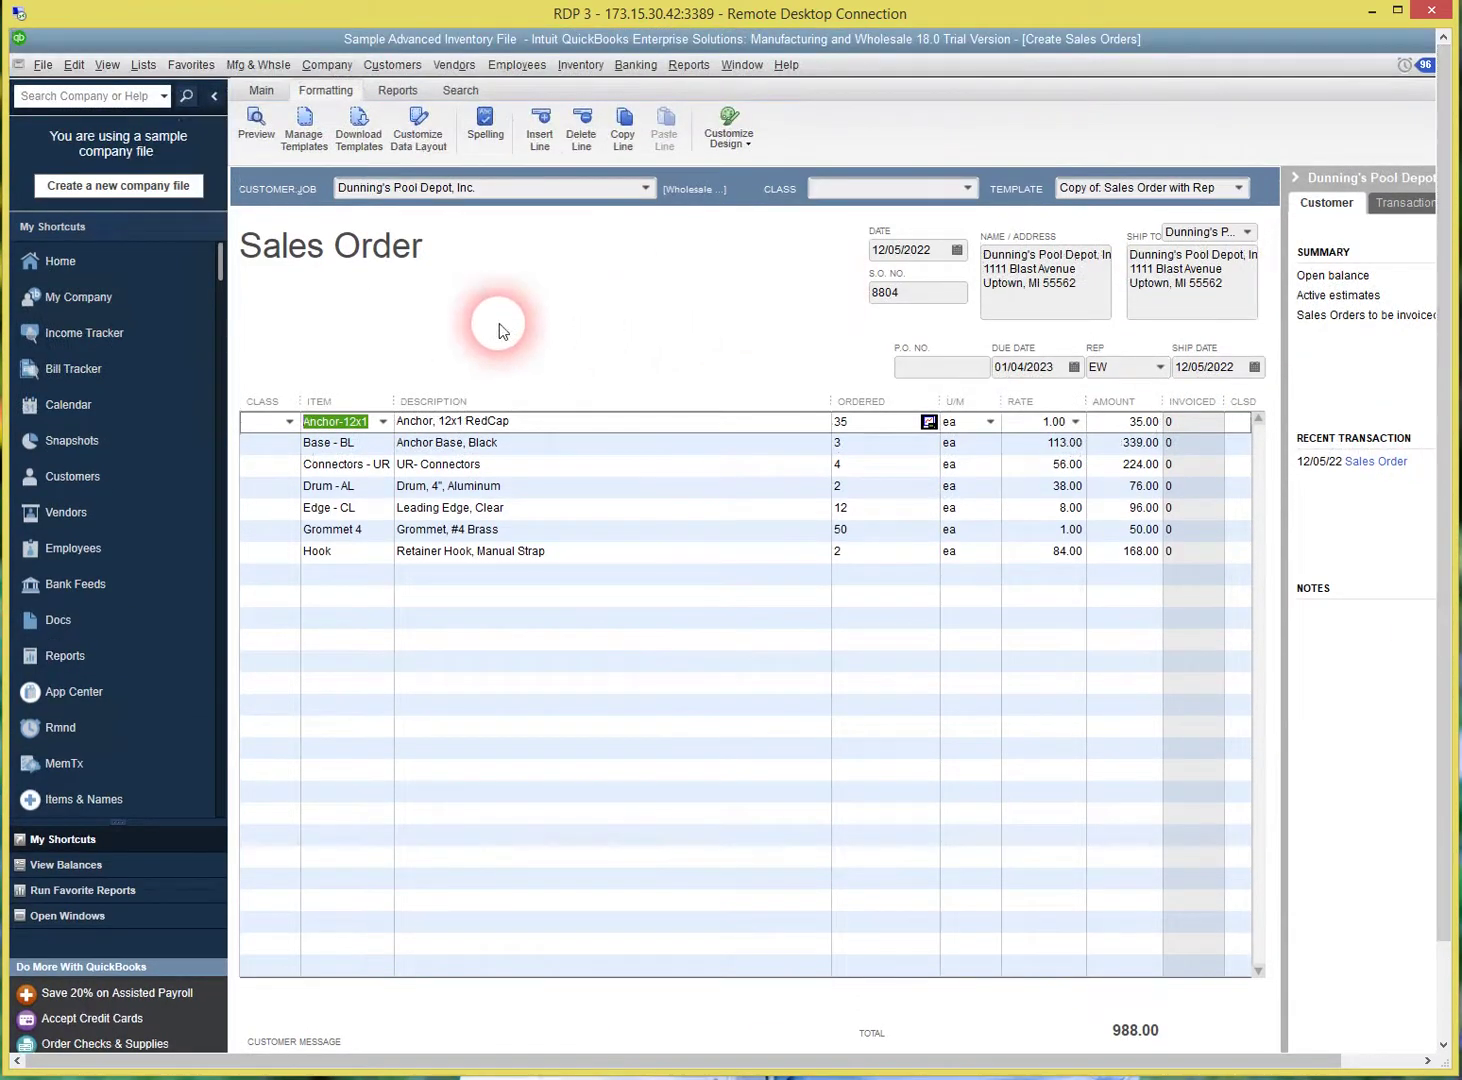
click(403, 128)
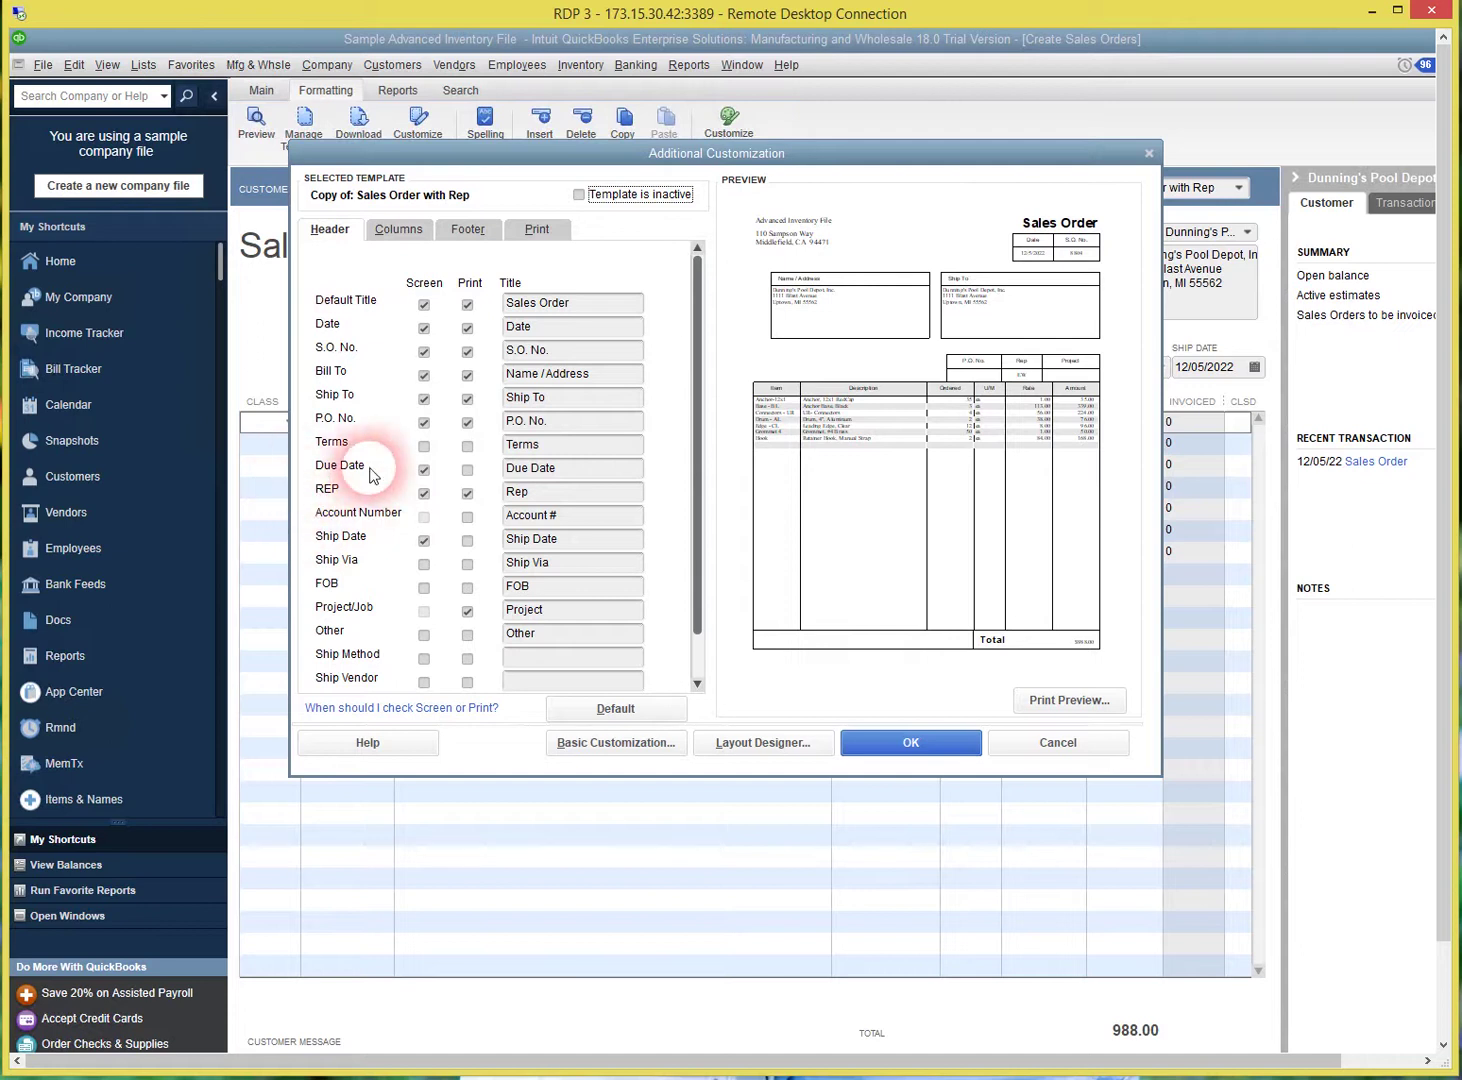
click(427, 474)
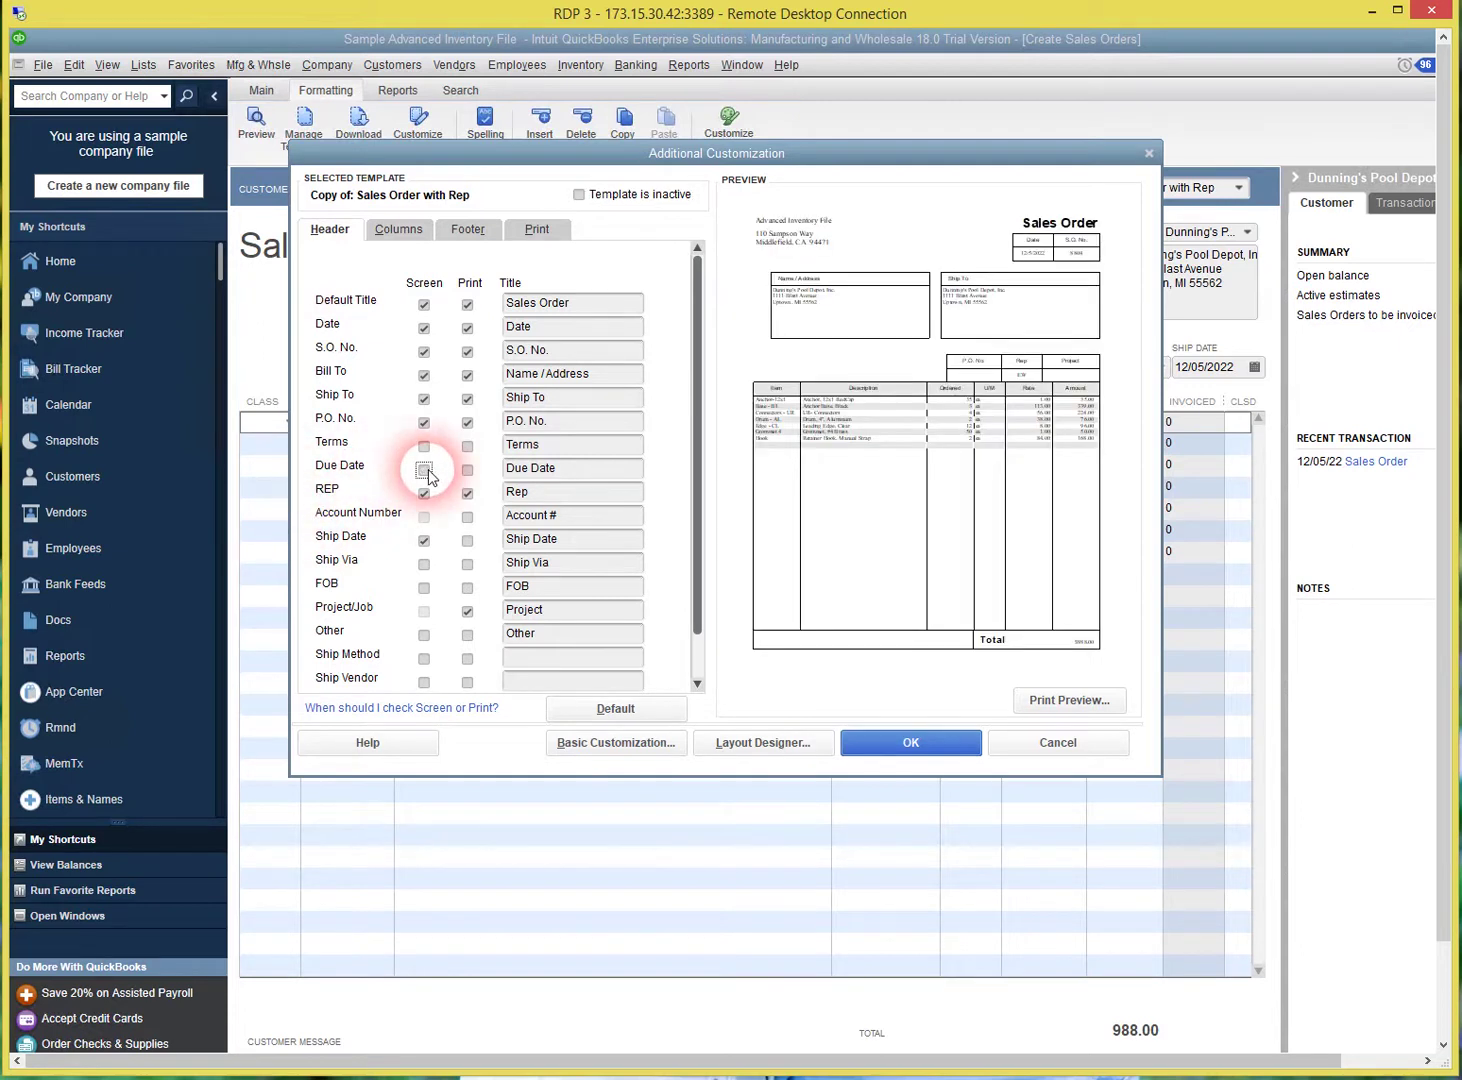
click(424, 541)
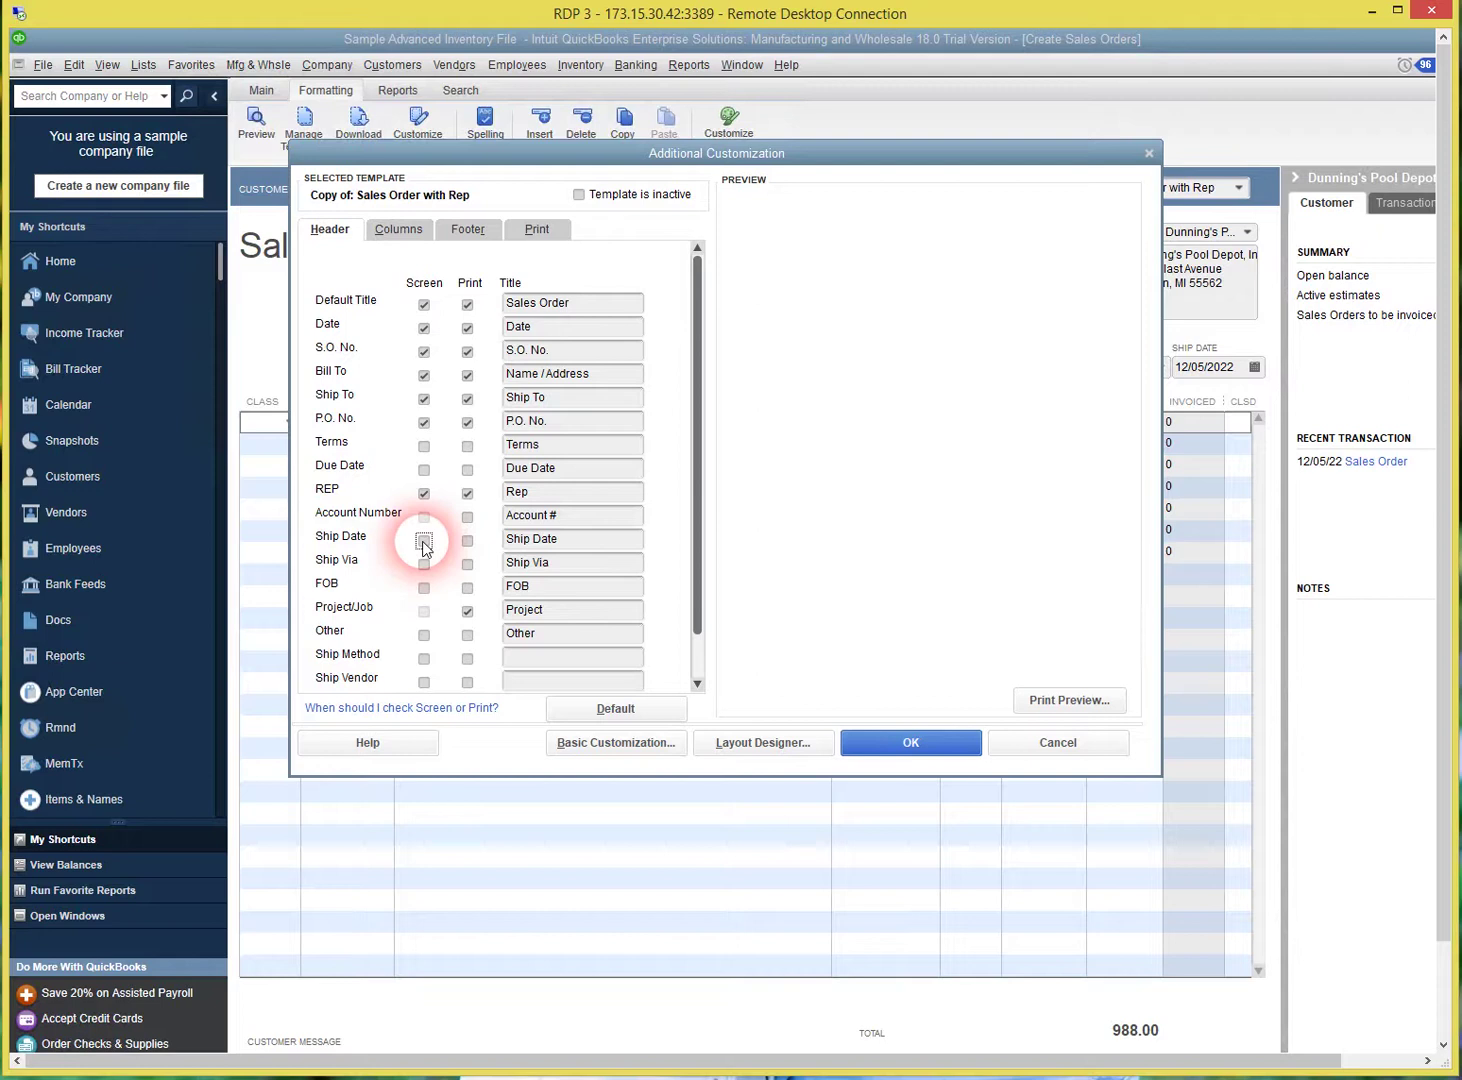
click(884, 748)
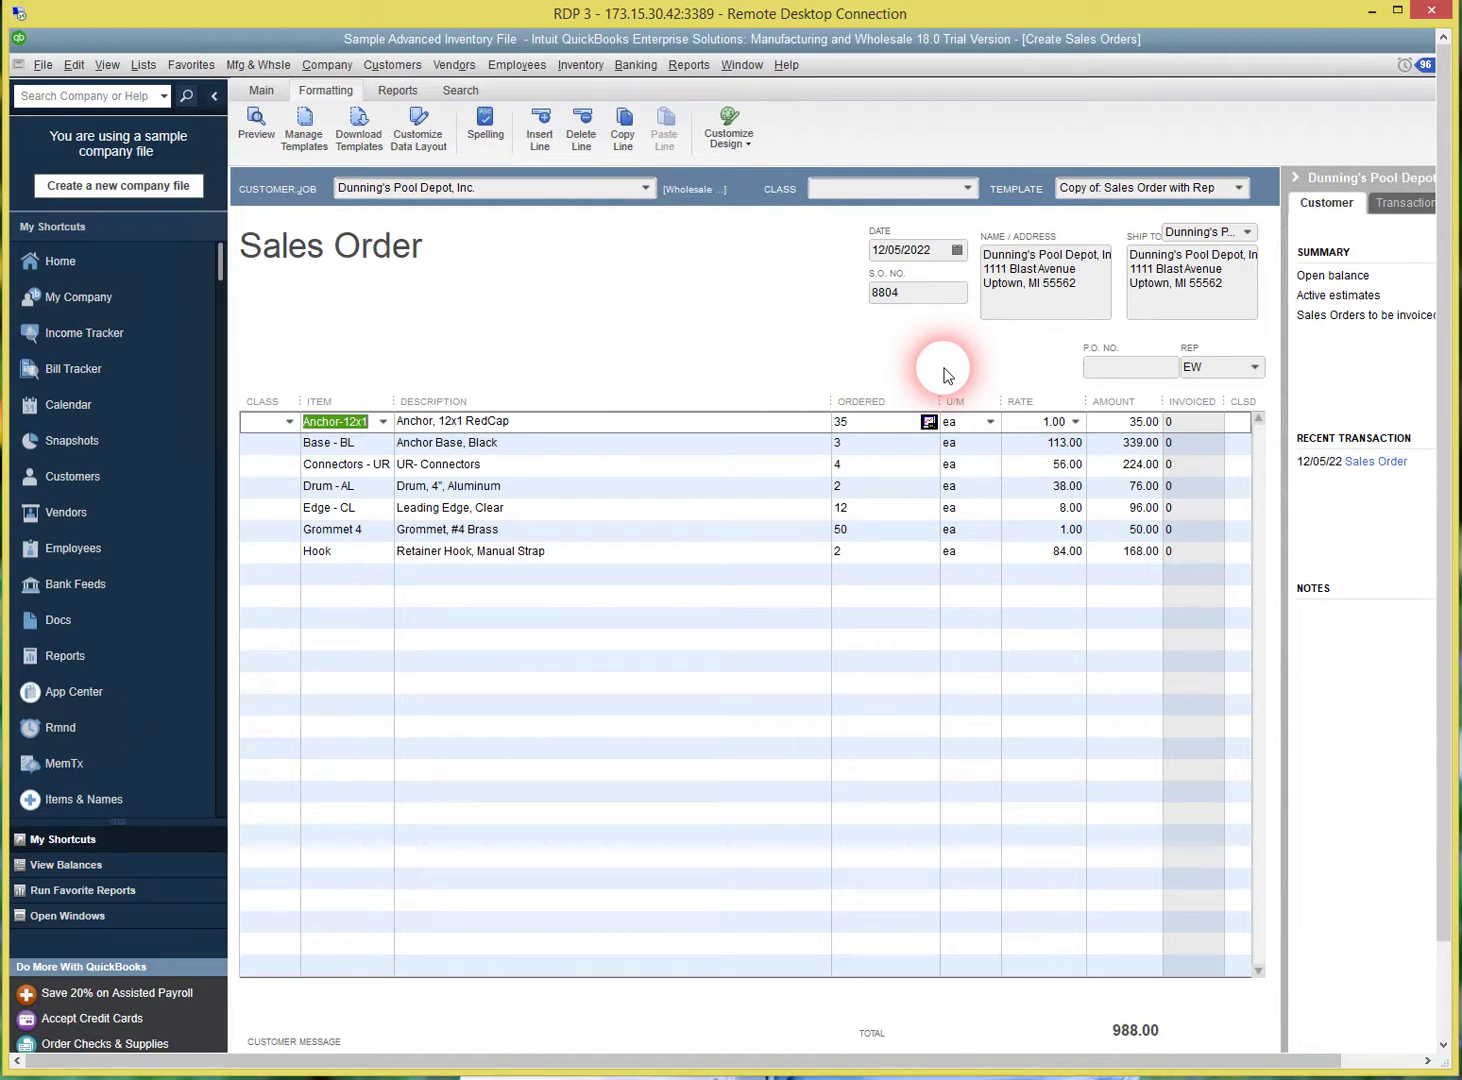
Turn the Due Date header field's on-screen display back on in the sales order template
click(437, 148)
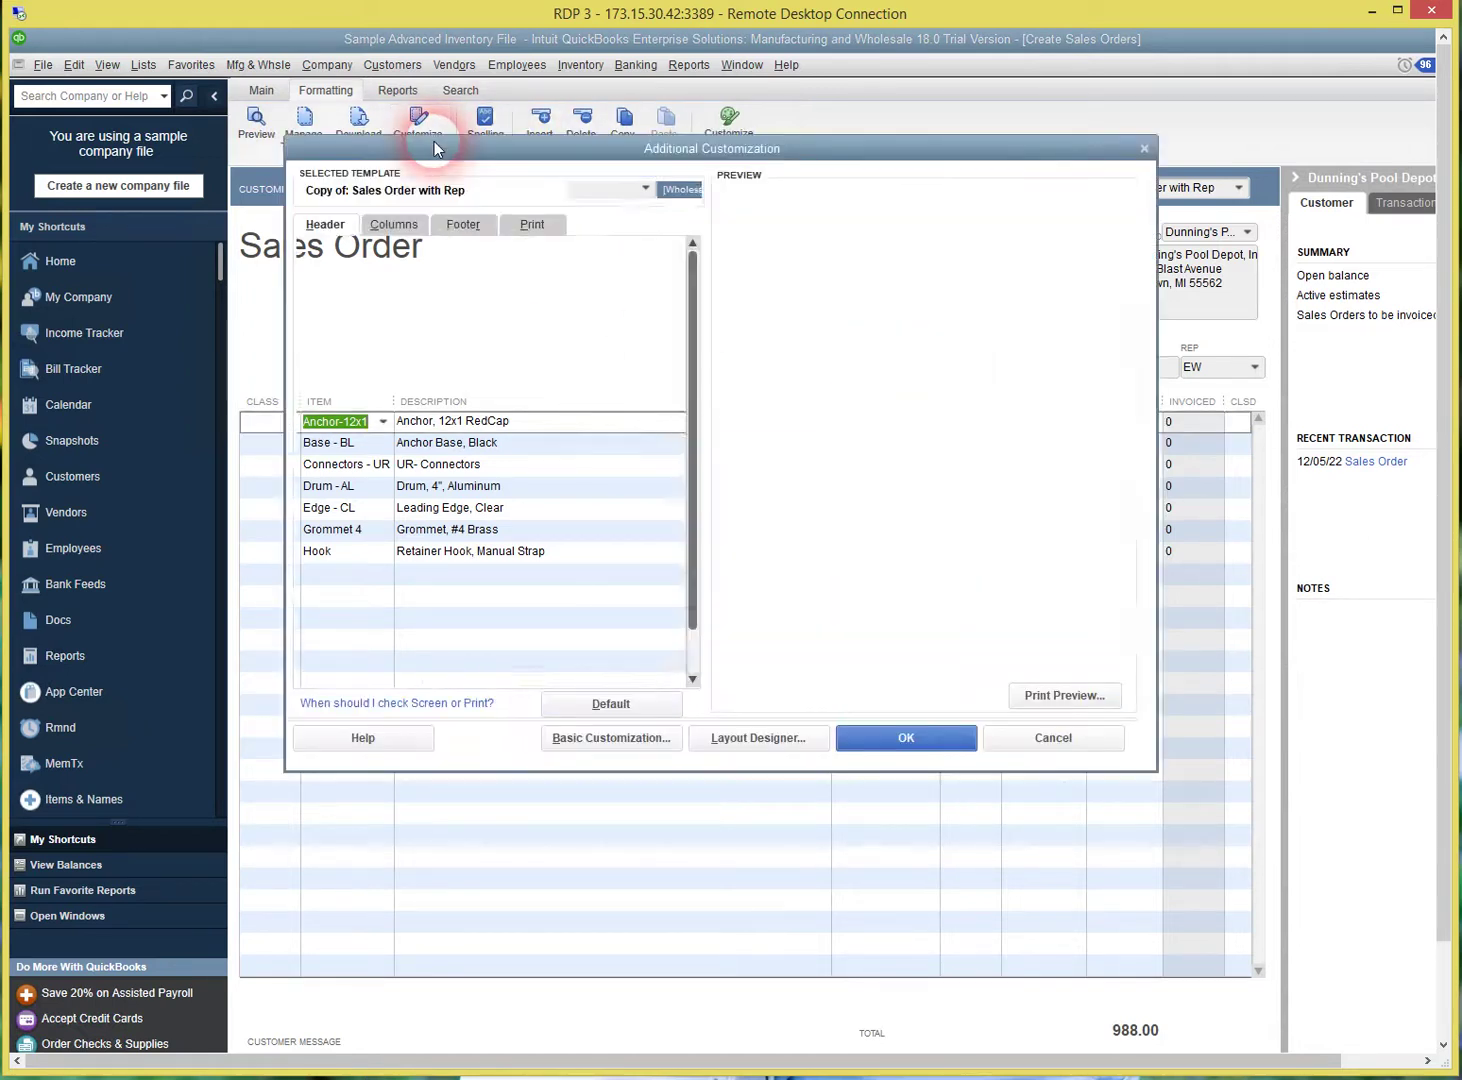
click(419, 465)
click(945, 748)
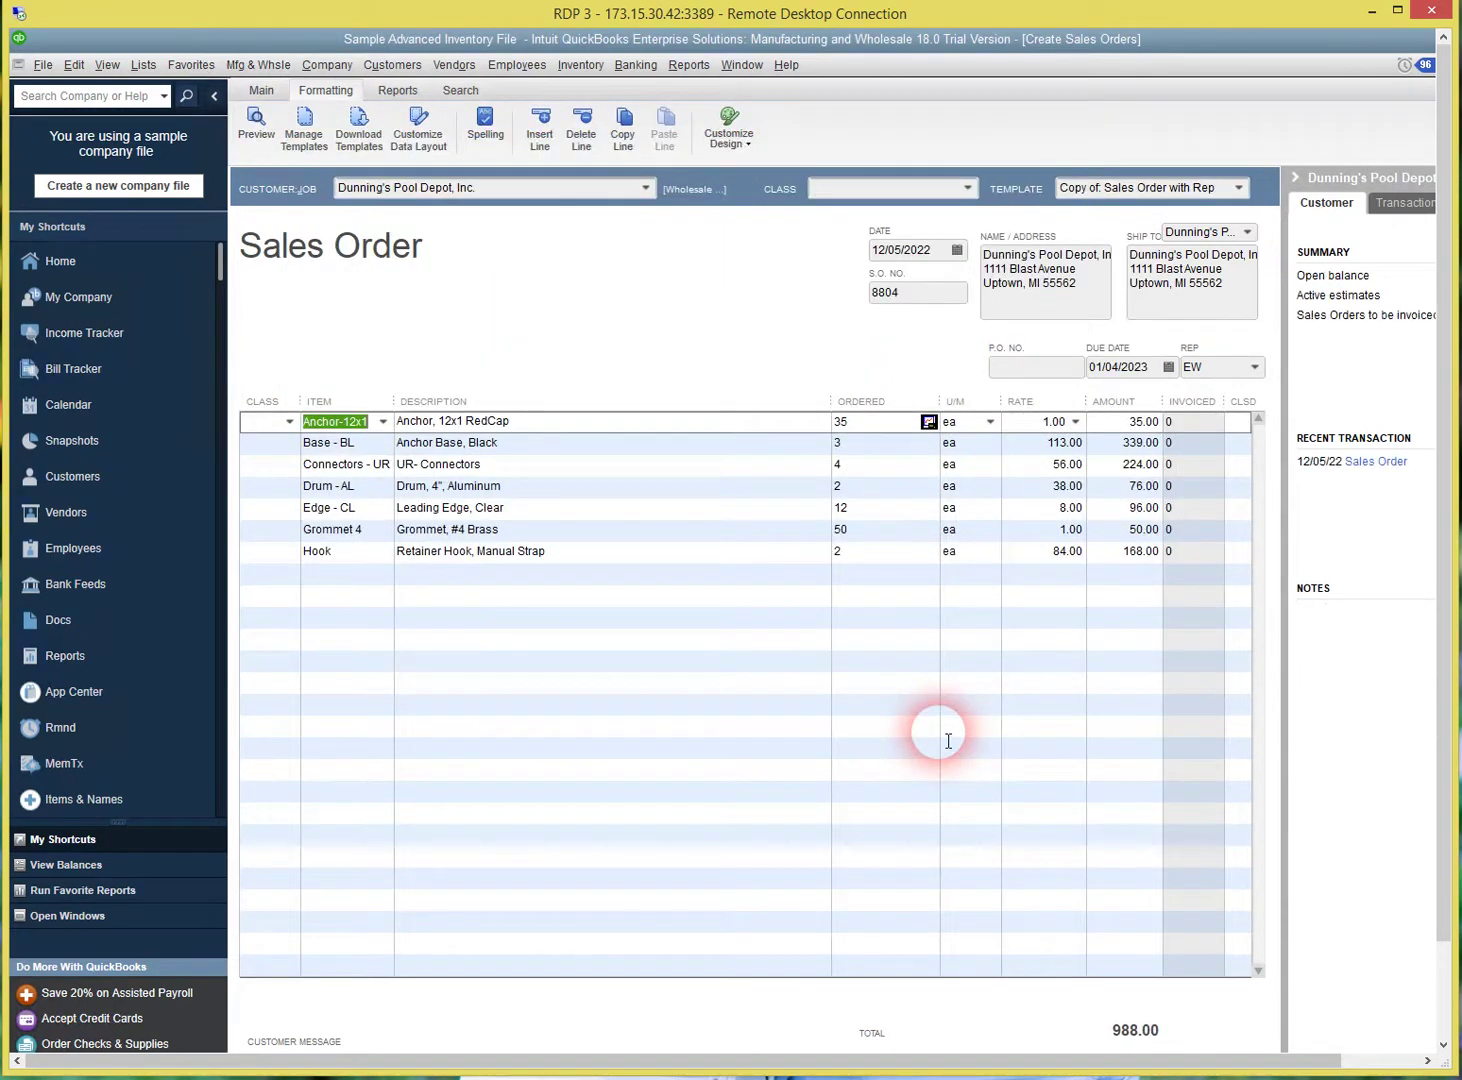
click(1120, 374)
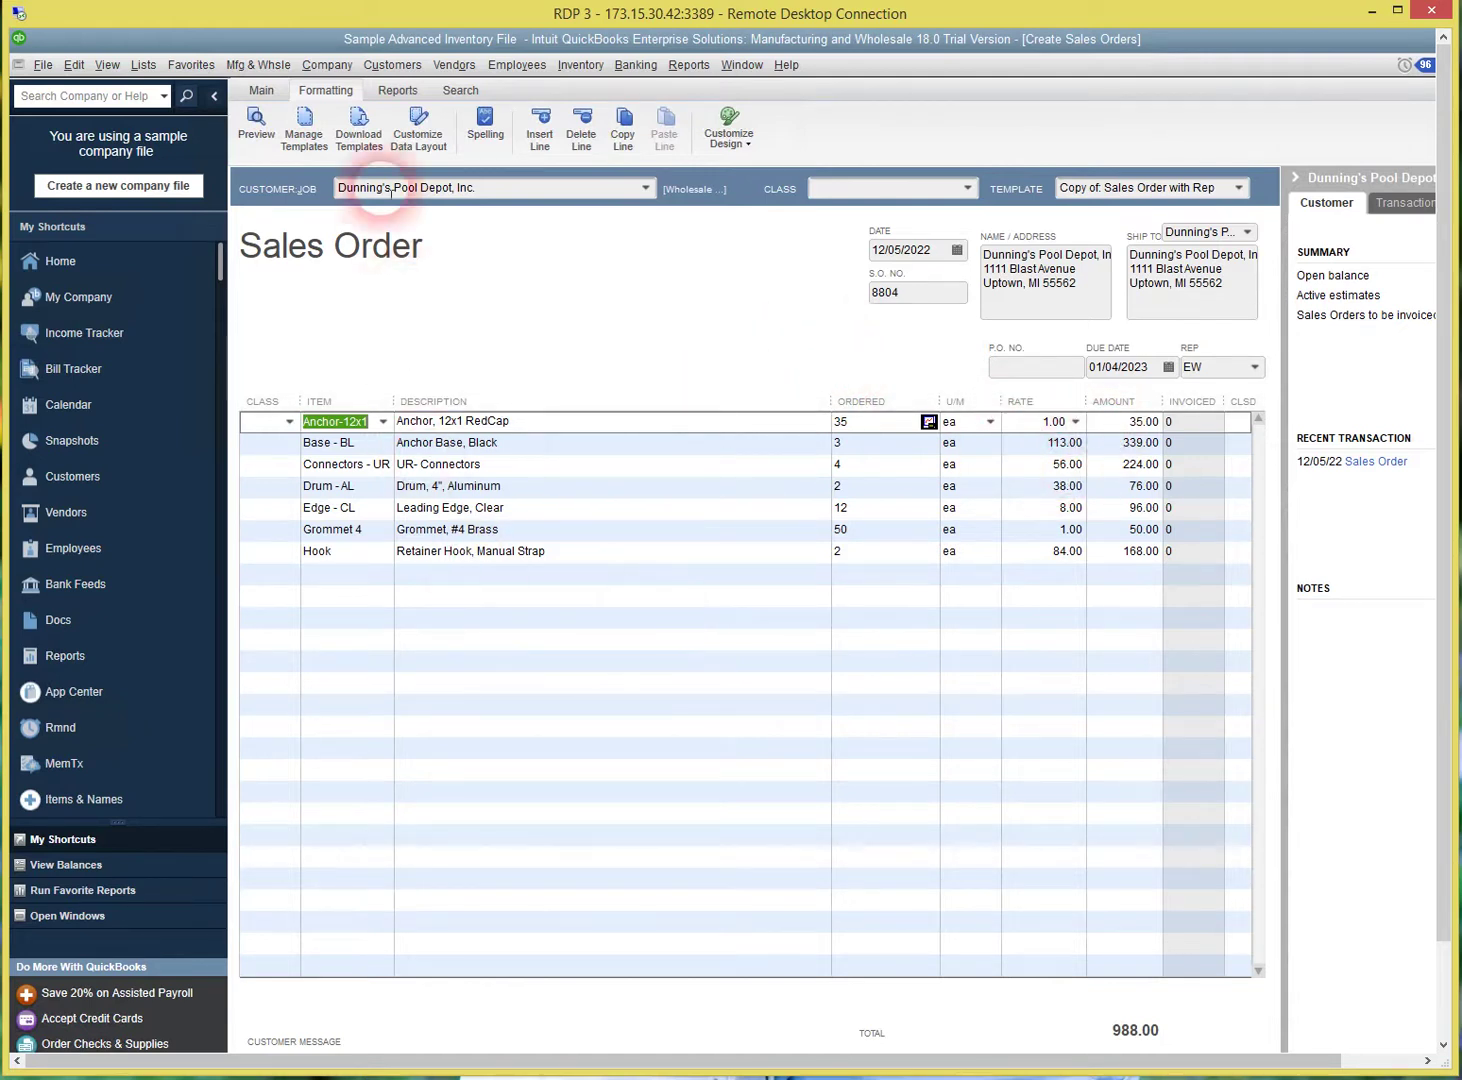
Enable the Other 1 column on screen in the sales order template and title it Status
click(397, 139)
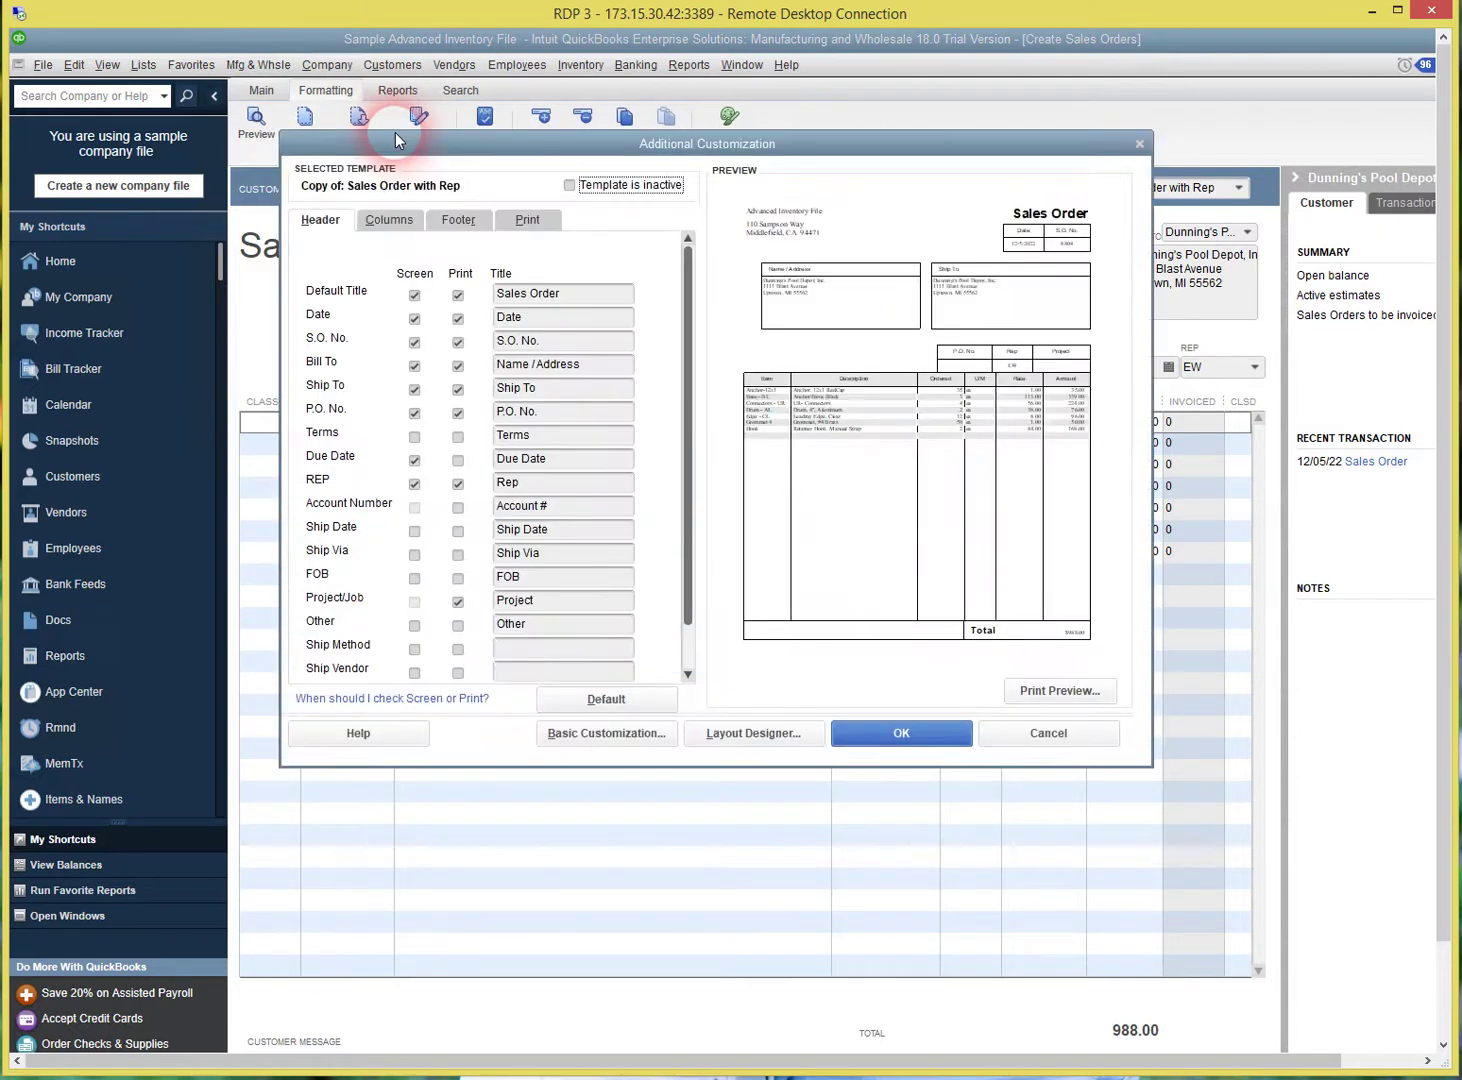
click(389, 219)
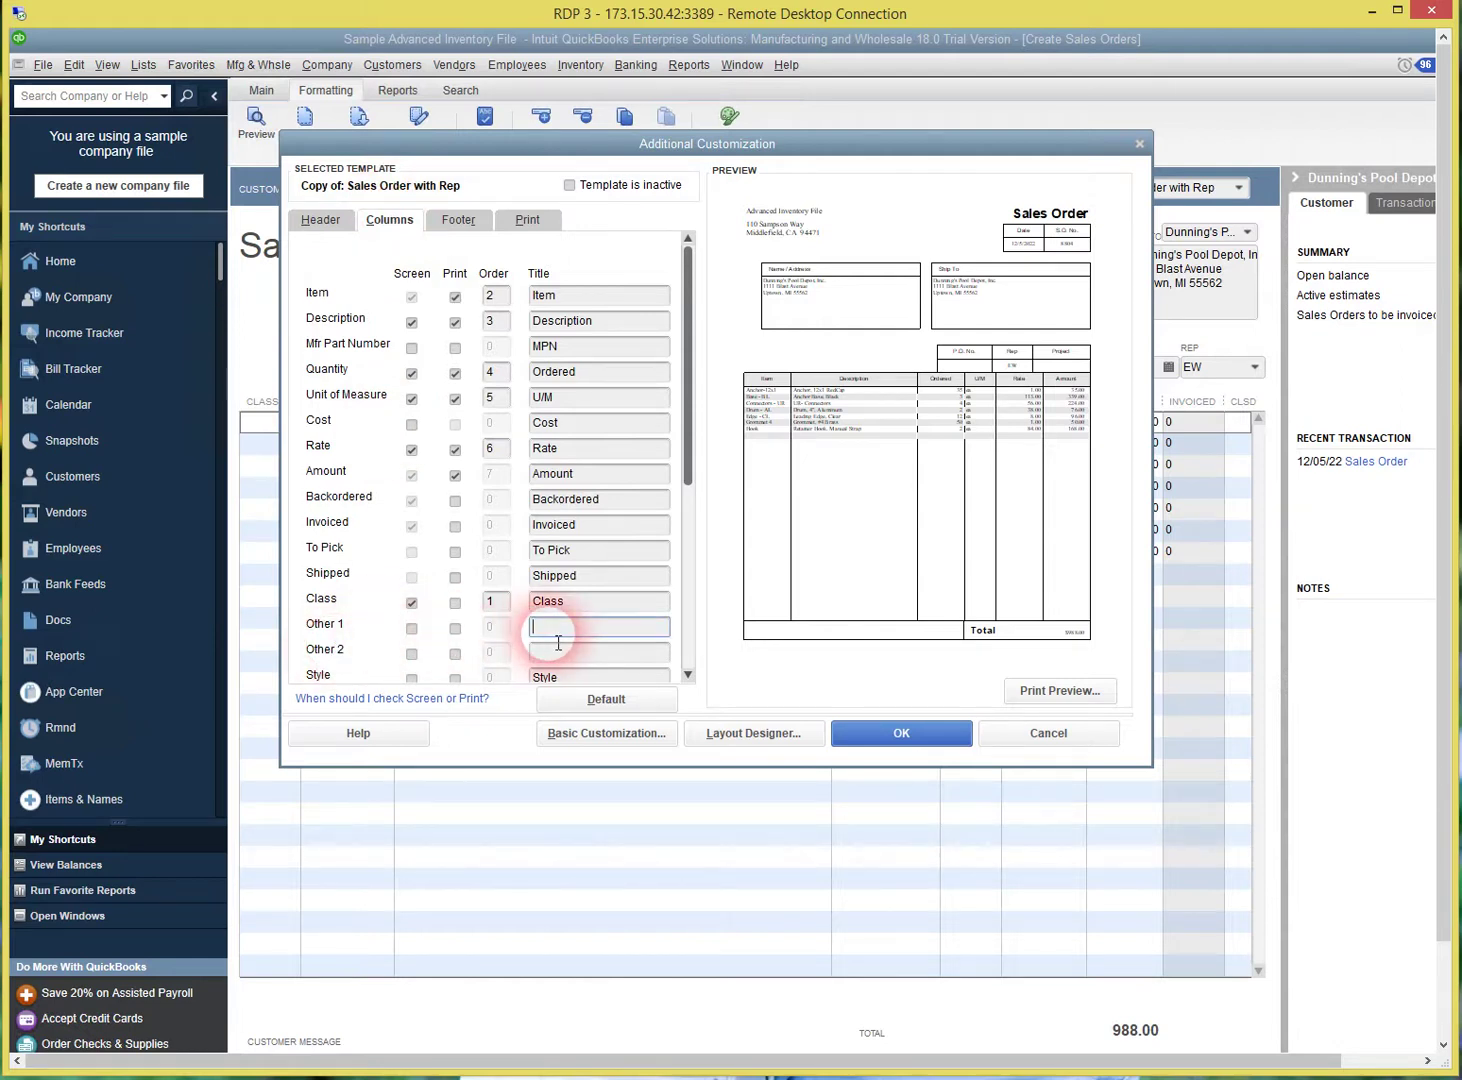
click(411, 628)
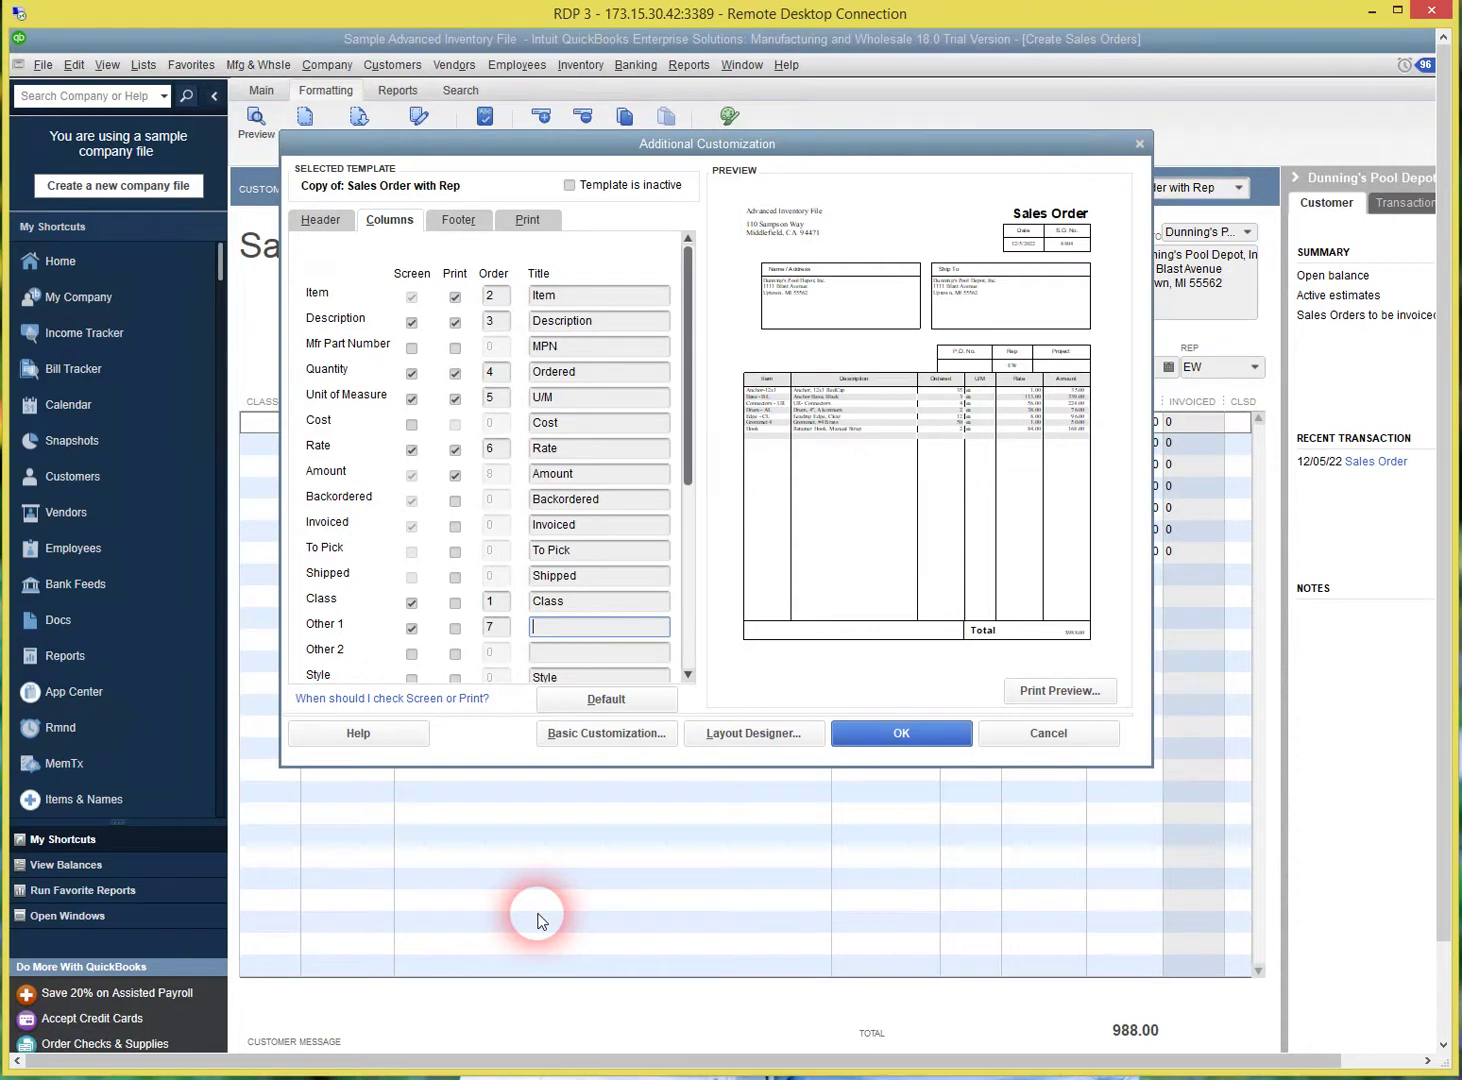
text(Status)
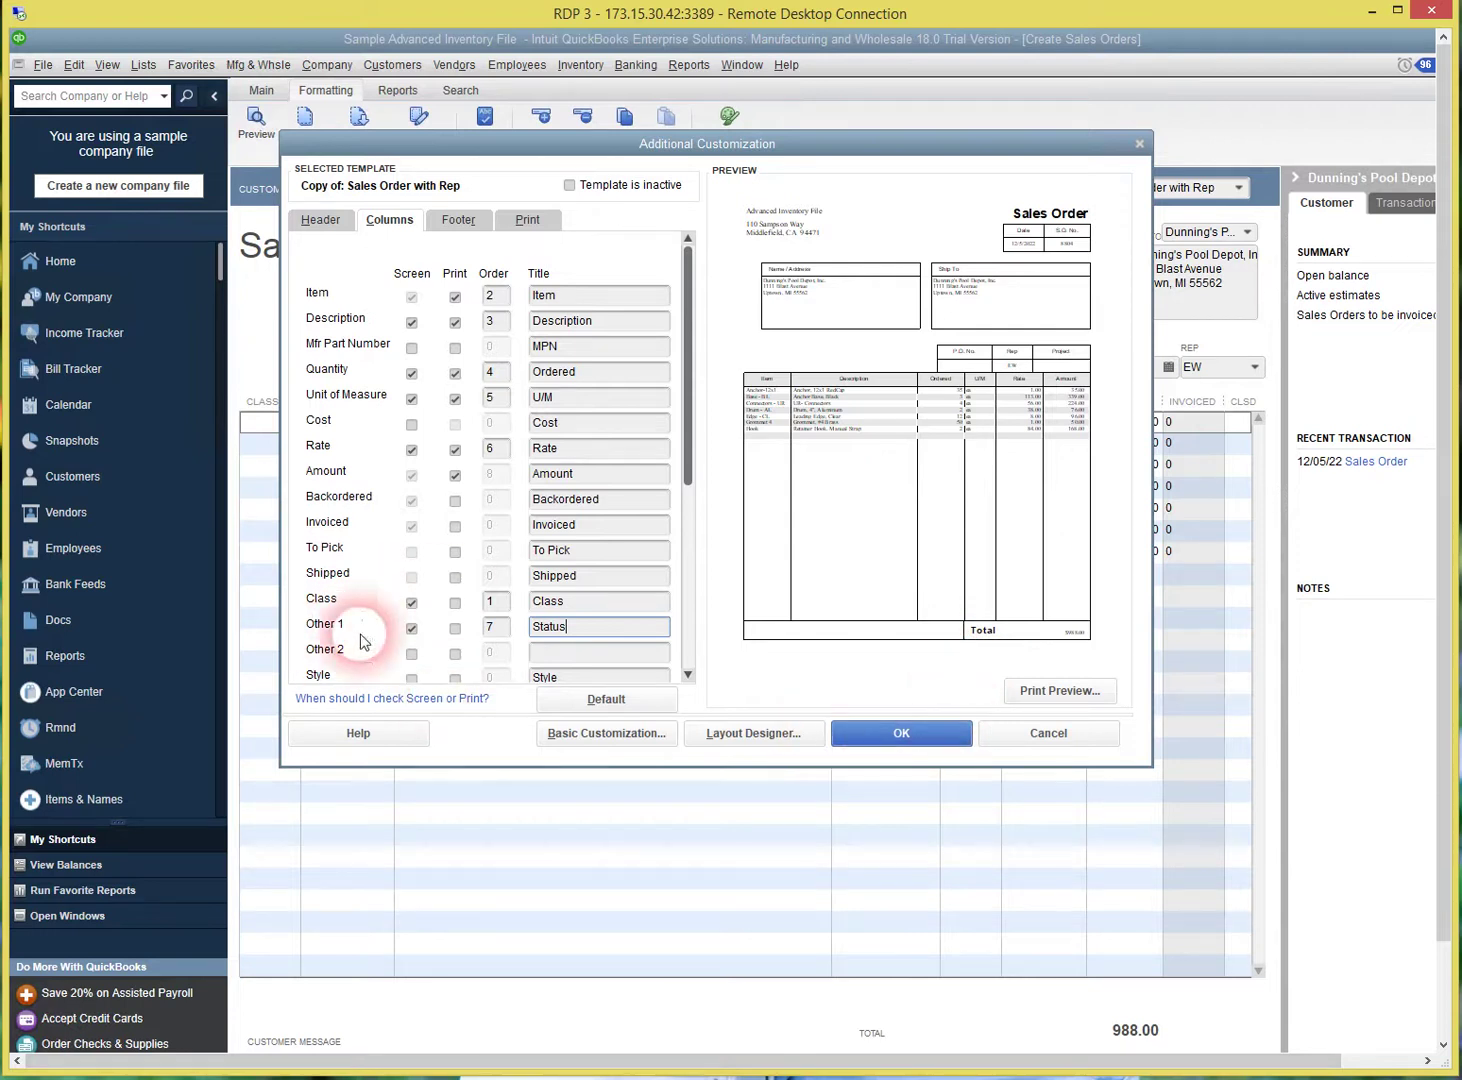
click(877, 738)
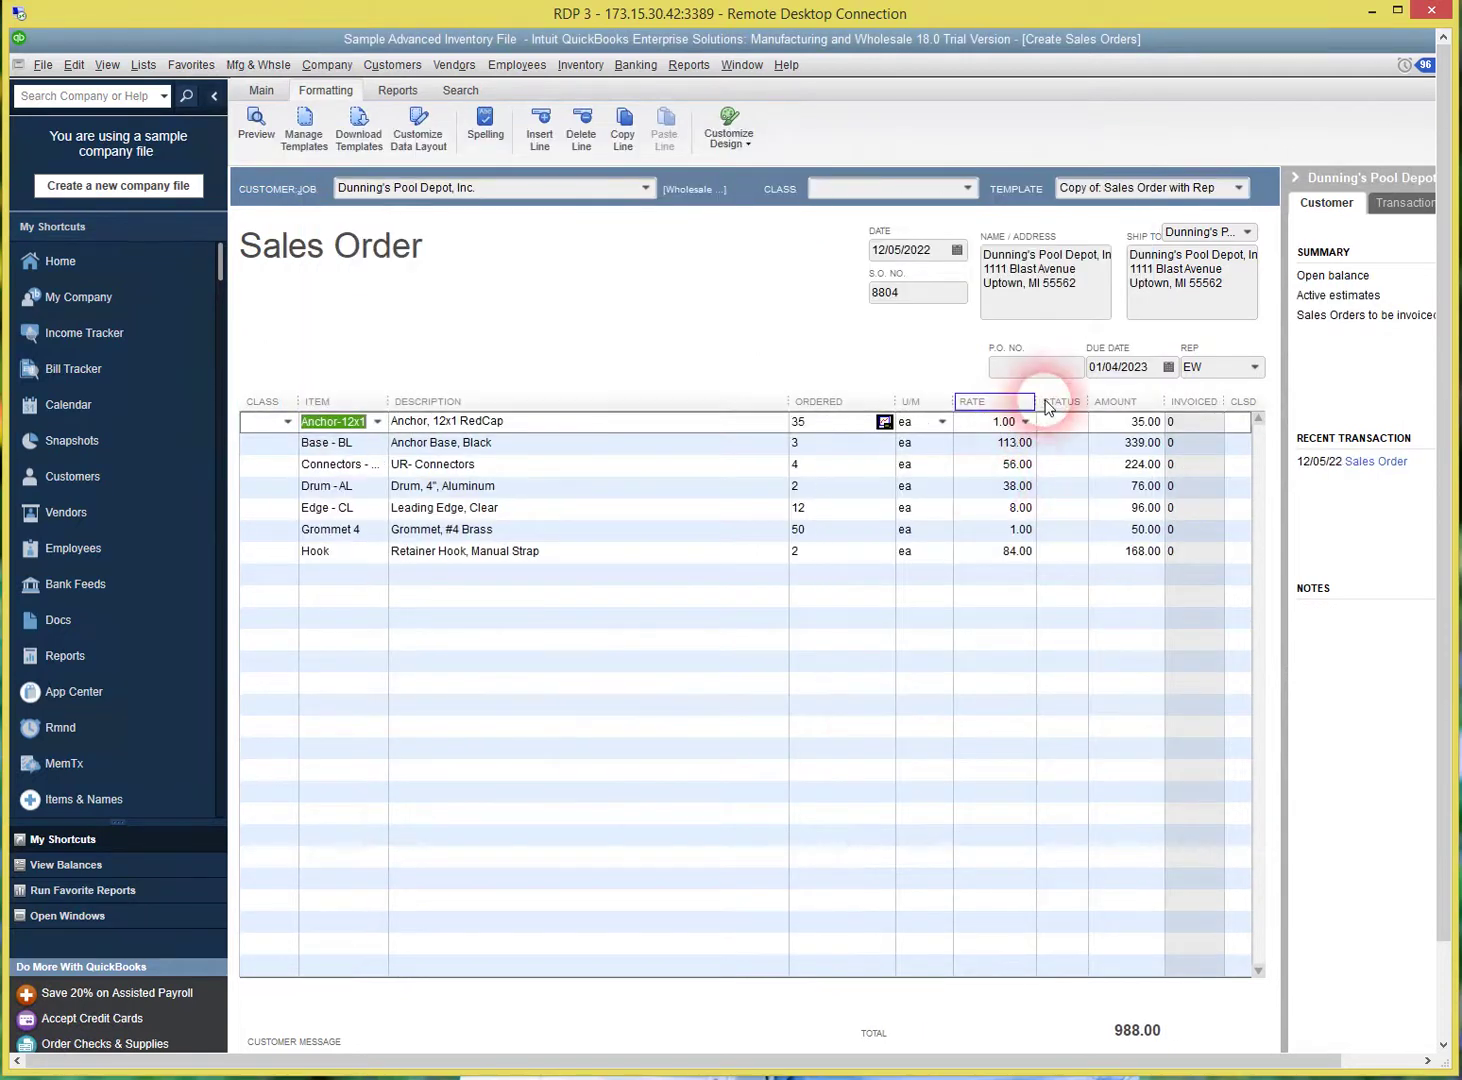
Enter complete as the Status of the Anchor-12x1 line and widen the Status column
click(1057, 428)
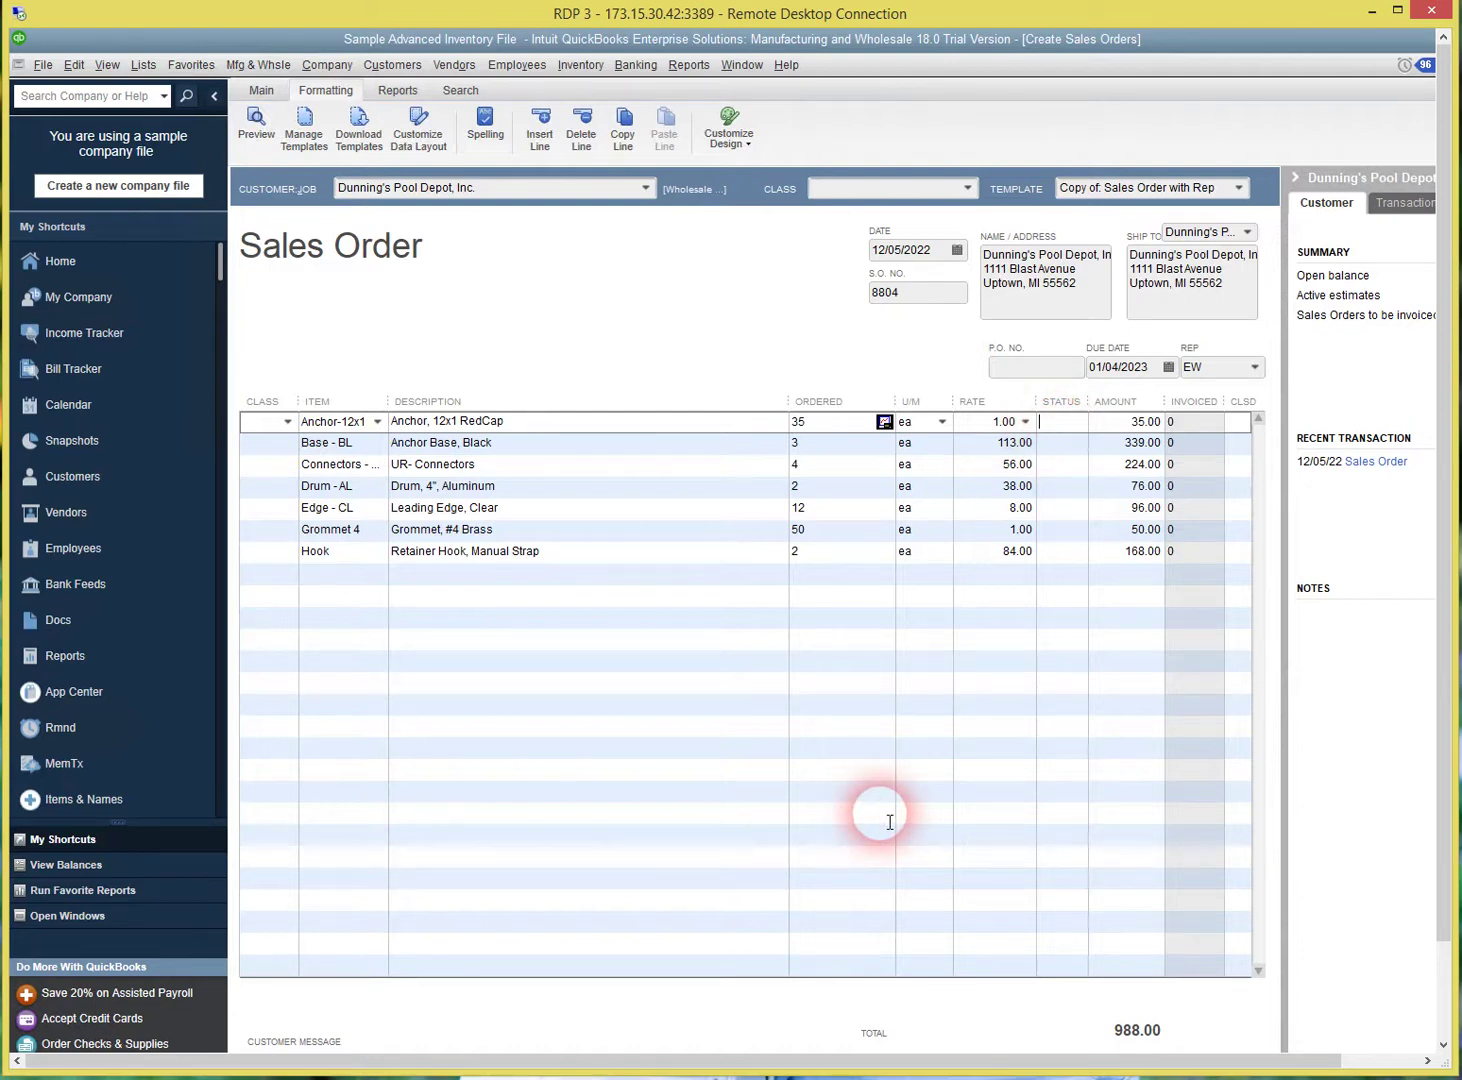
text(complete)
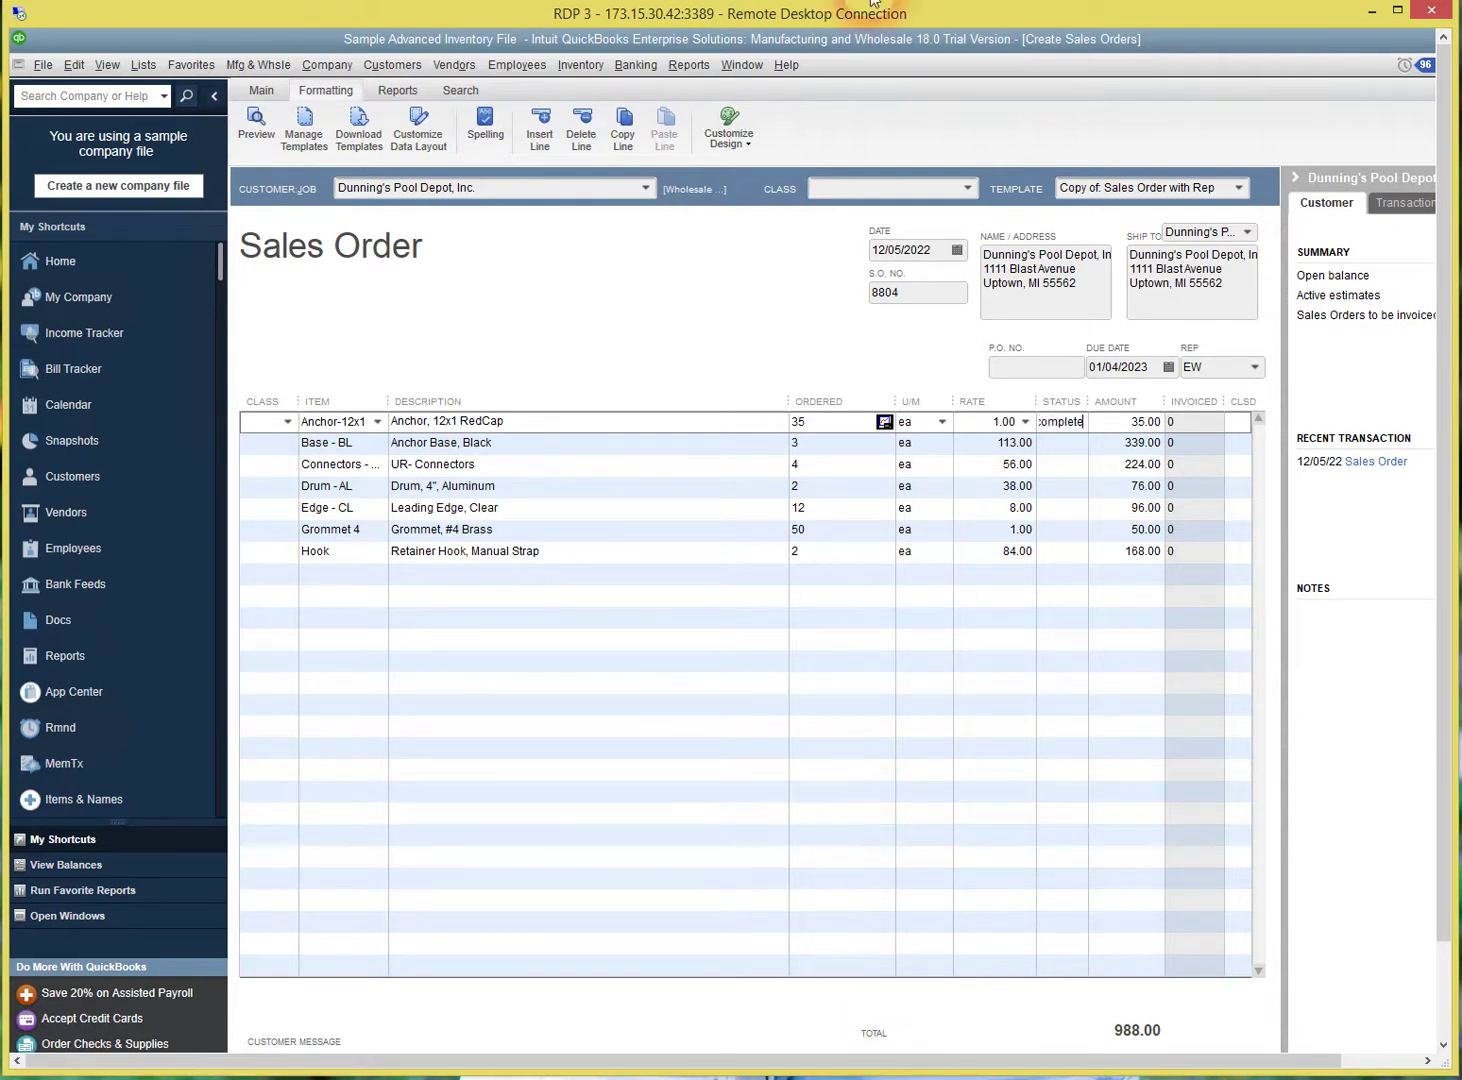
drag(1040, 407, 1017, 398)
click(973, 686)
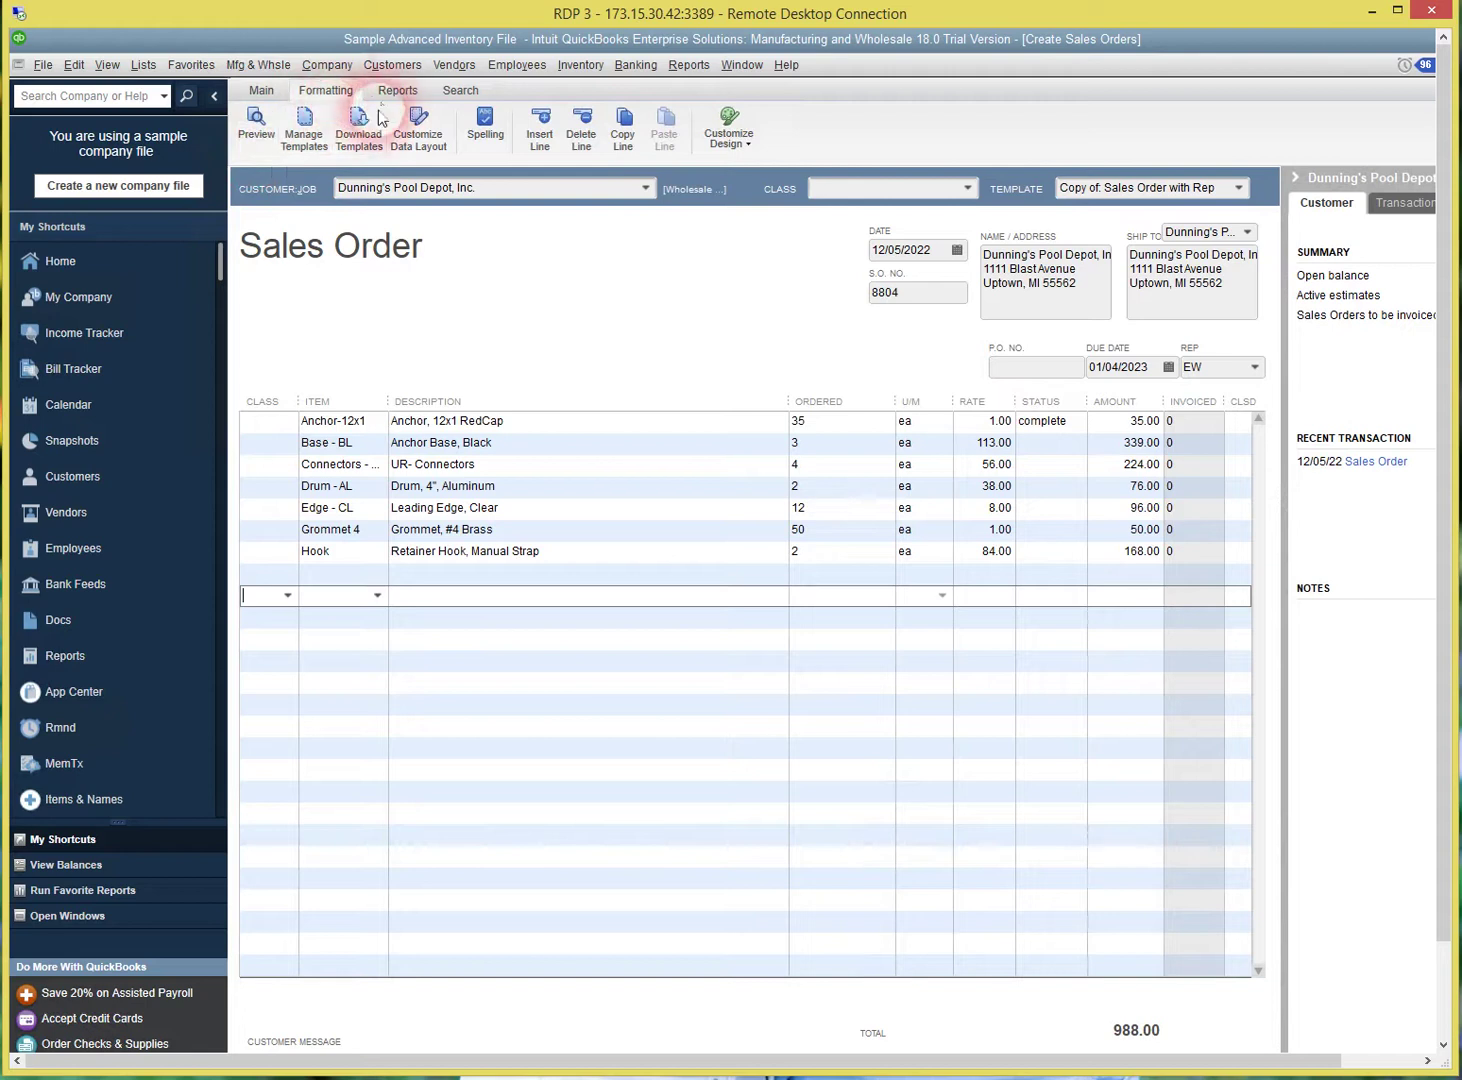
Check the Other 1 entry in the template's column settings, then close the customization dialog
click(410, 125)
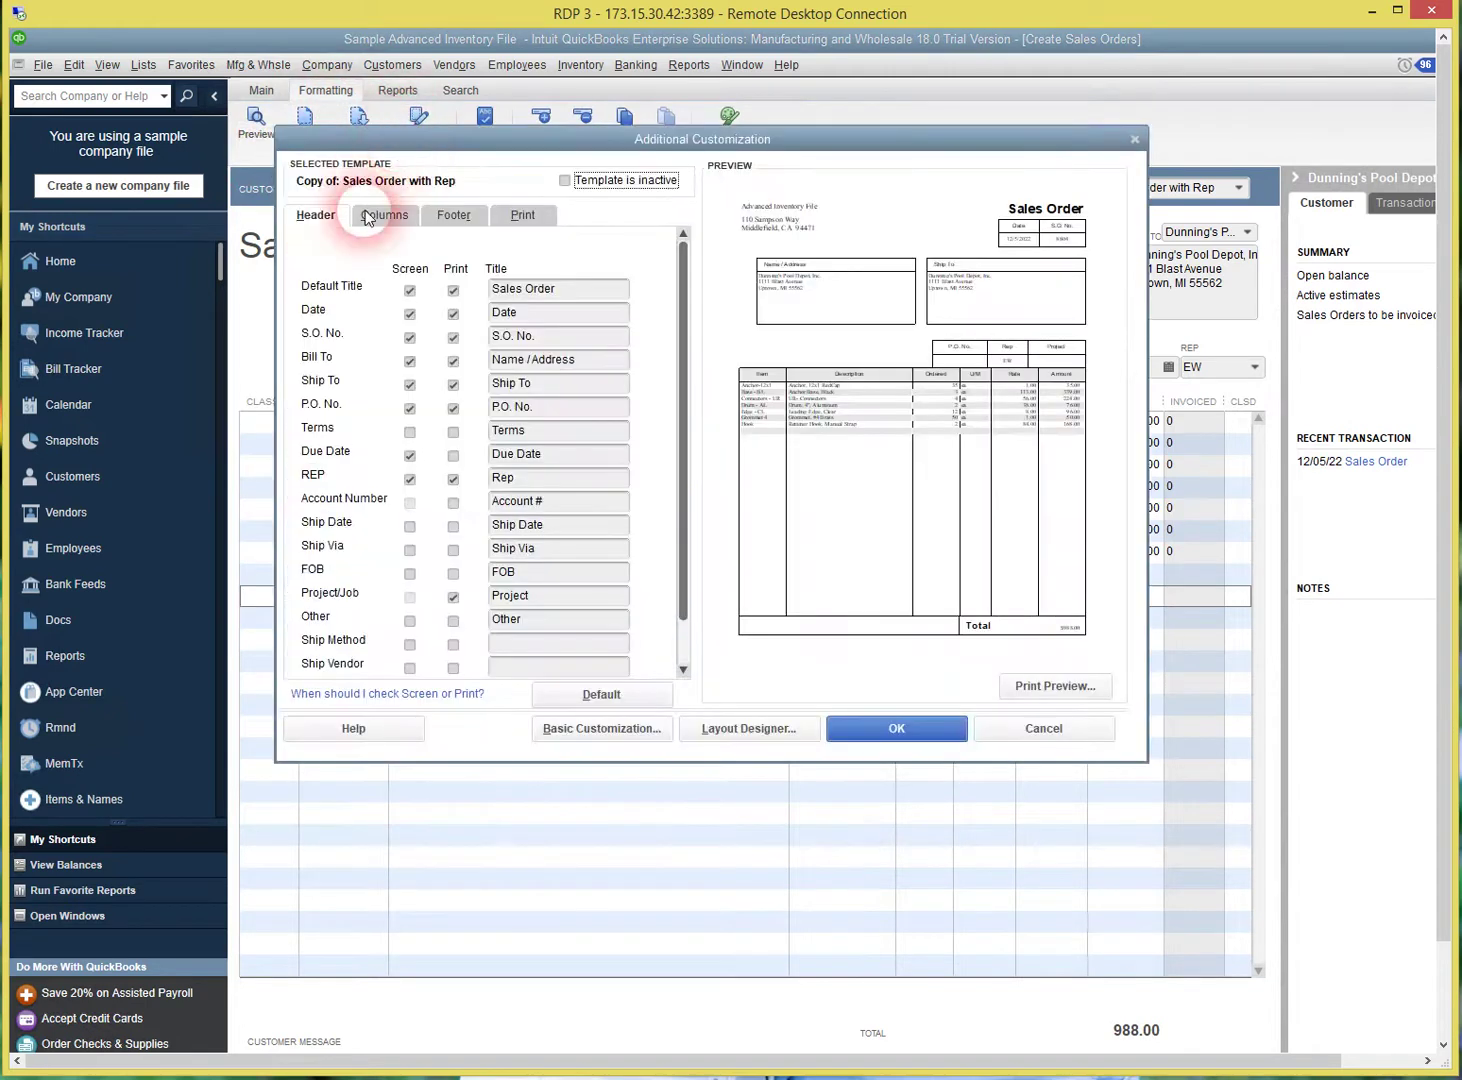
click(368, 217)
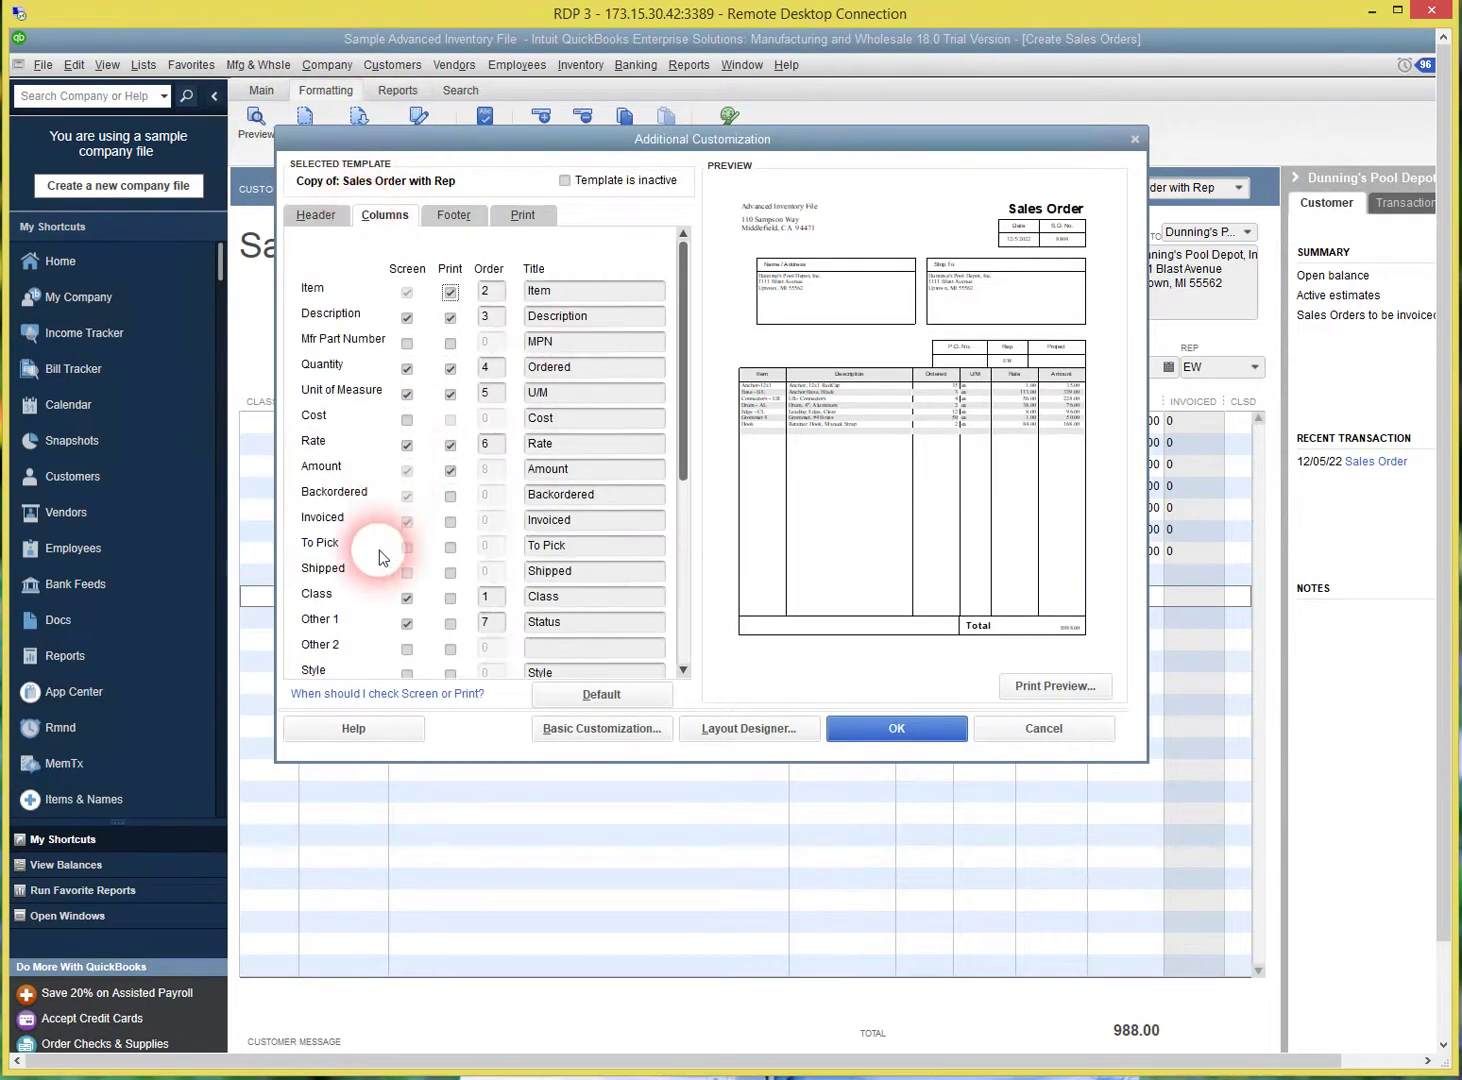
click(906, 730)
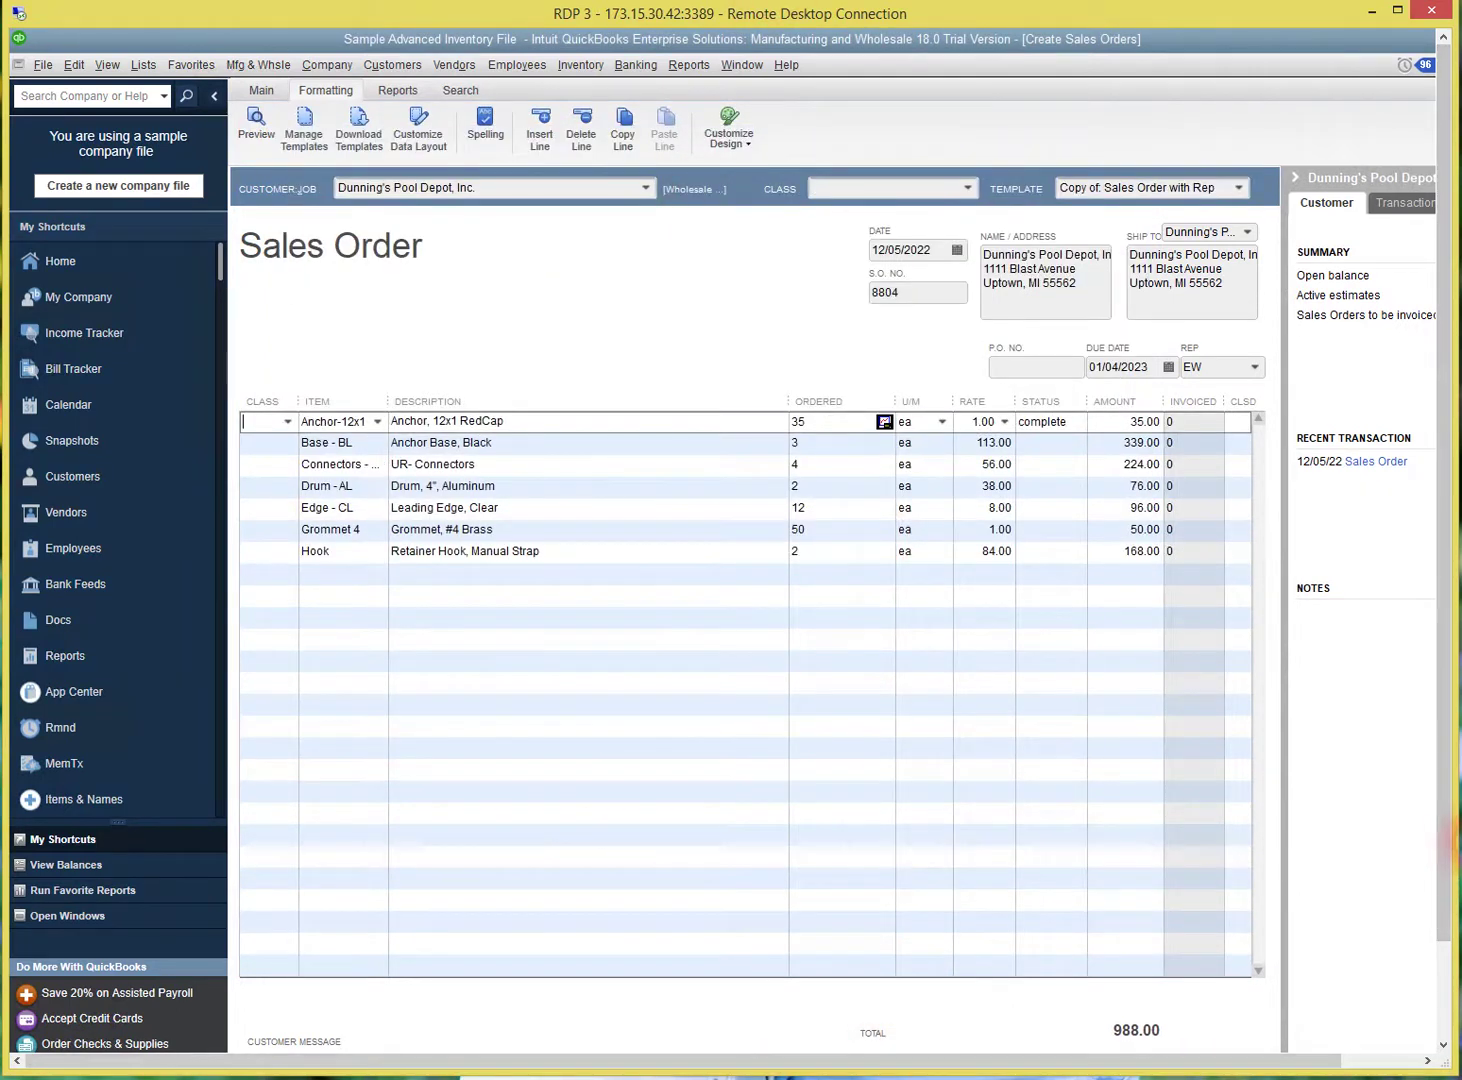
Switch to the Word document and locate the BarTender substring name for Other1 (Columns) in the sales order fields table
drag(1432, 843, 1443, 1020)
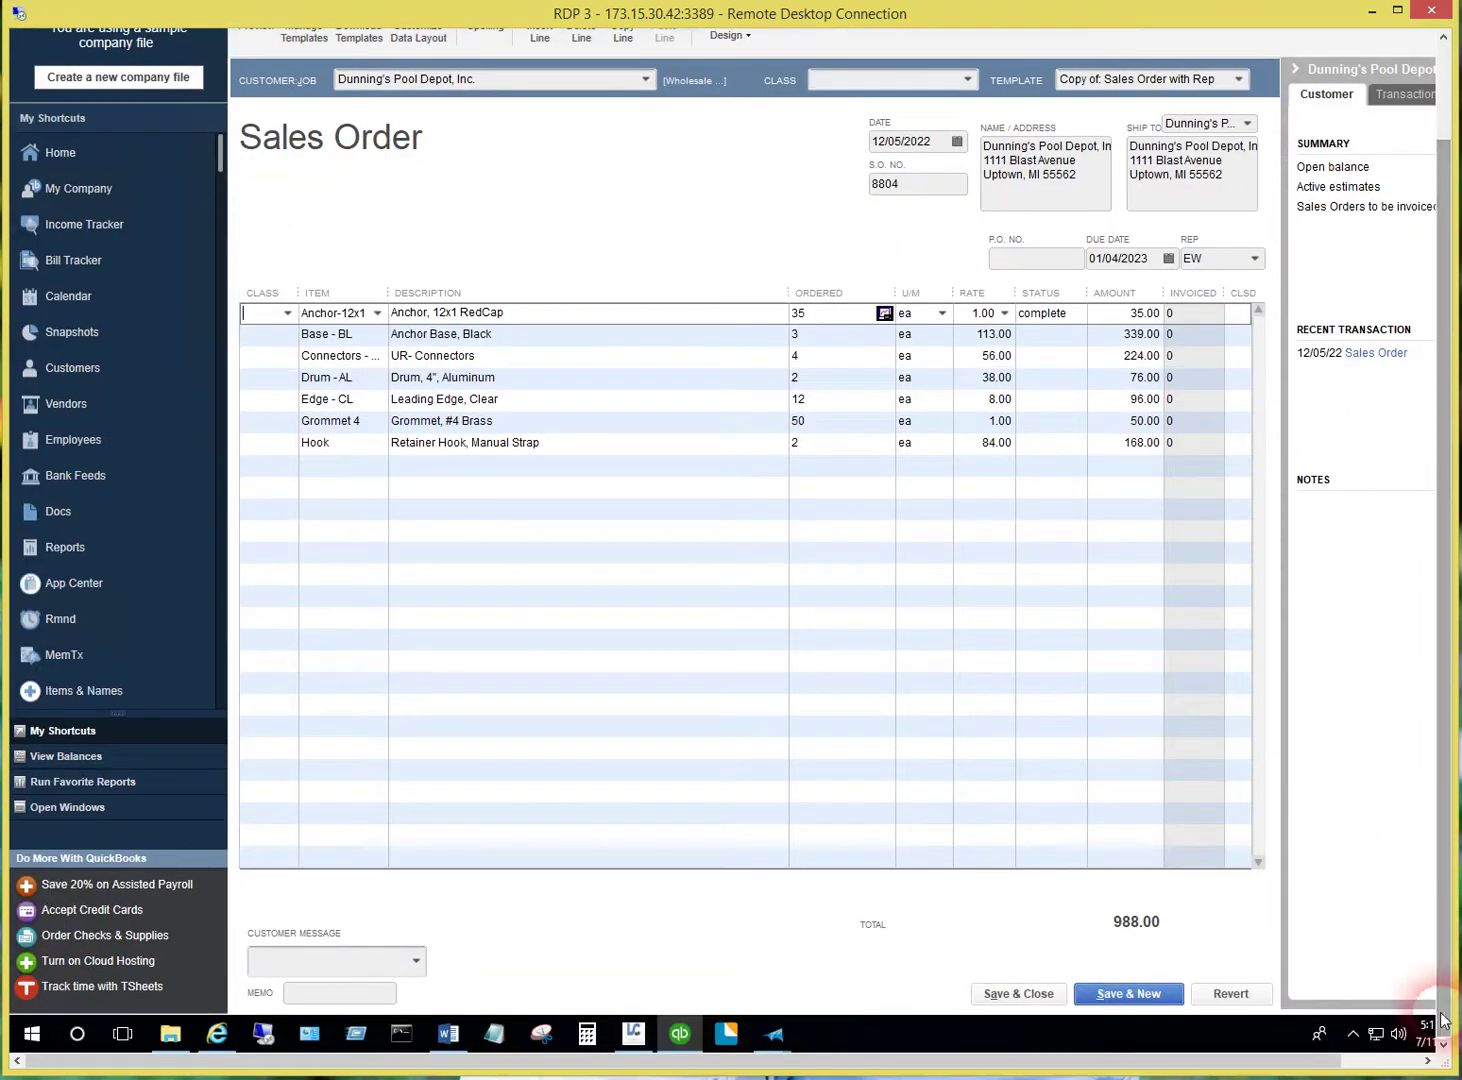
click(440, 1034)
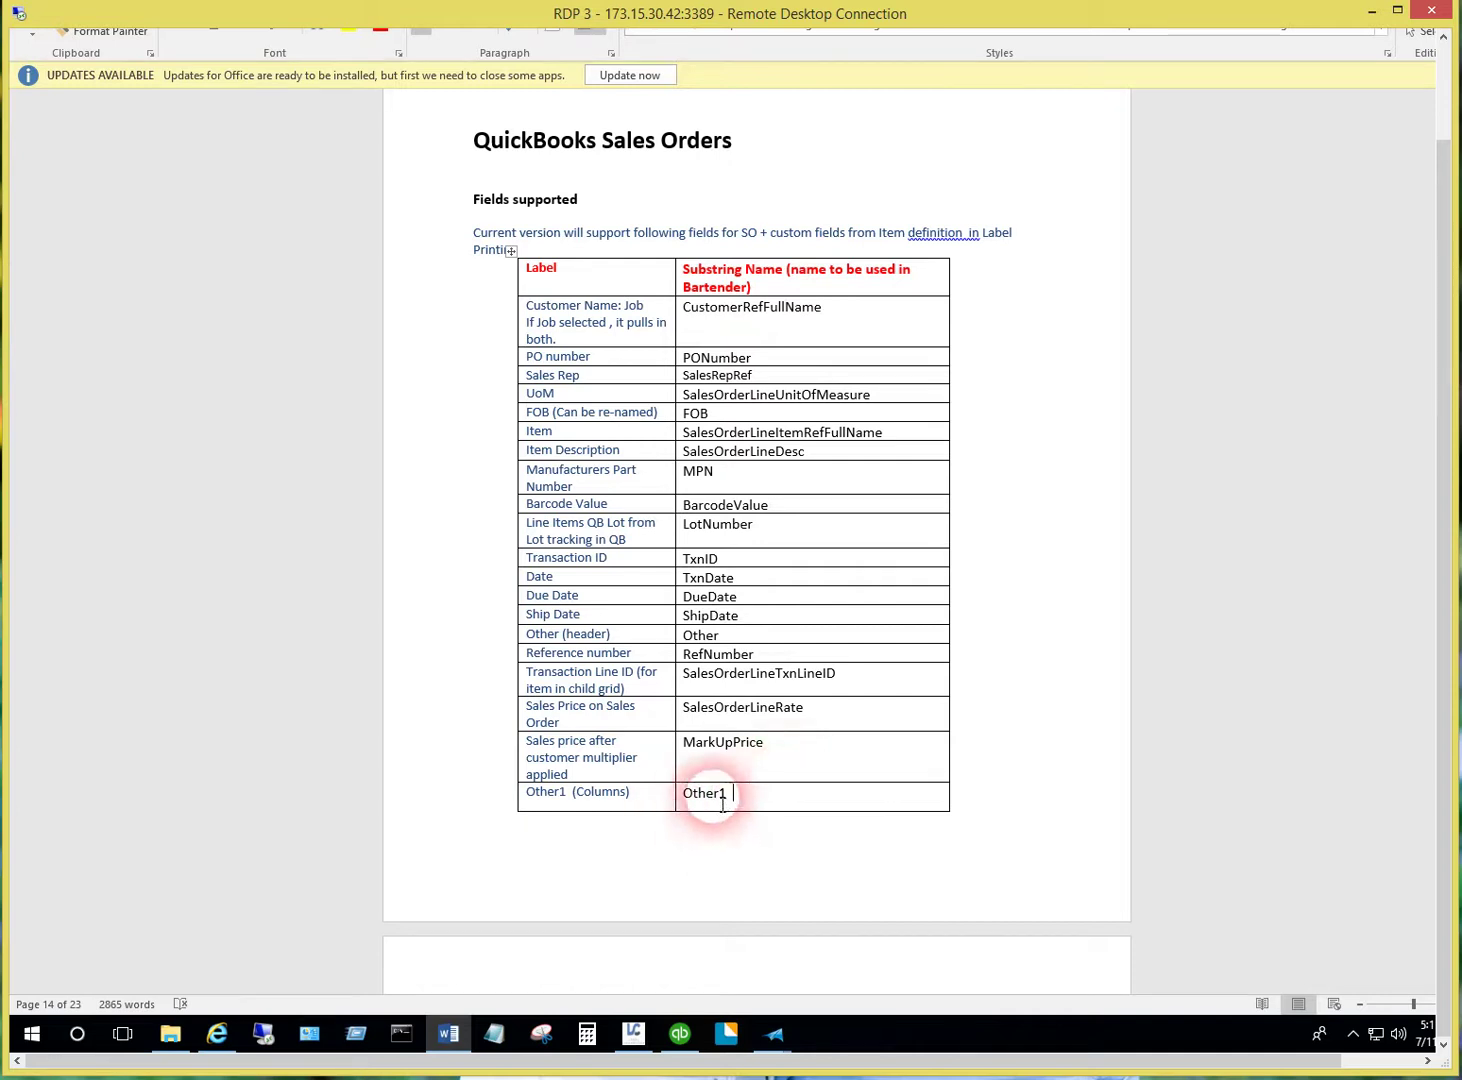
triple_click(711, 792)
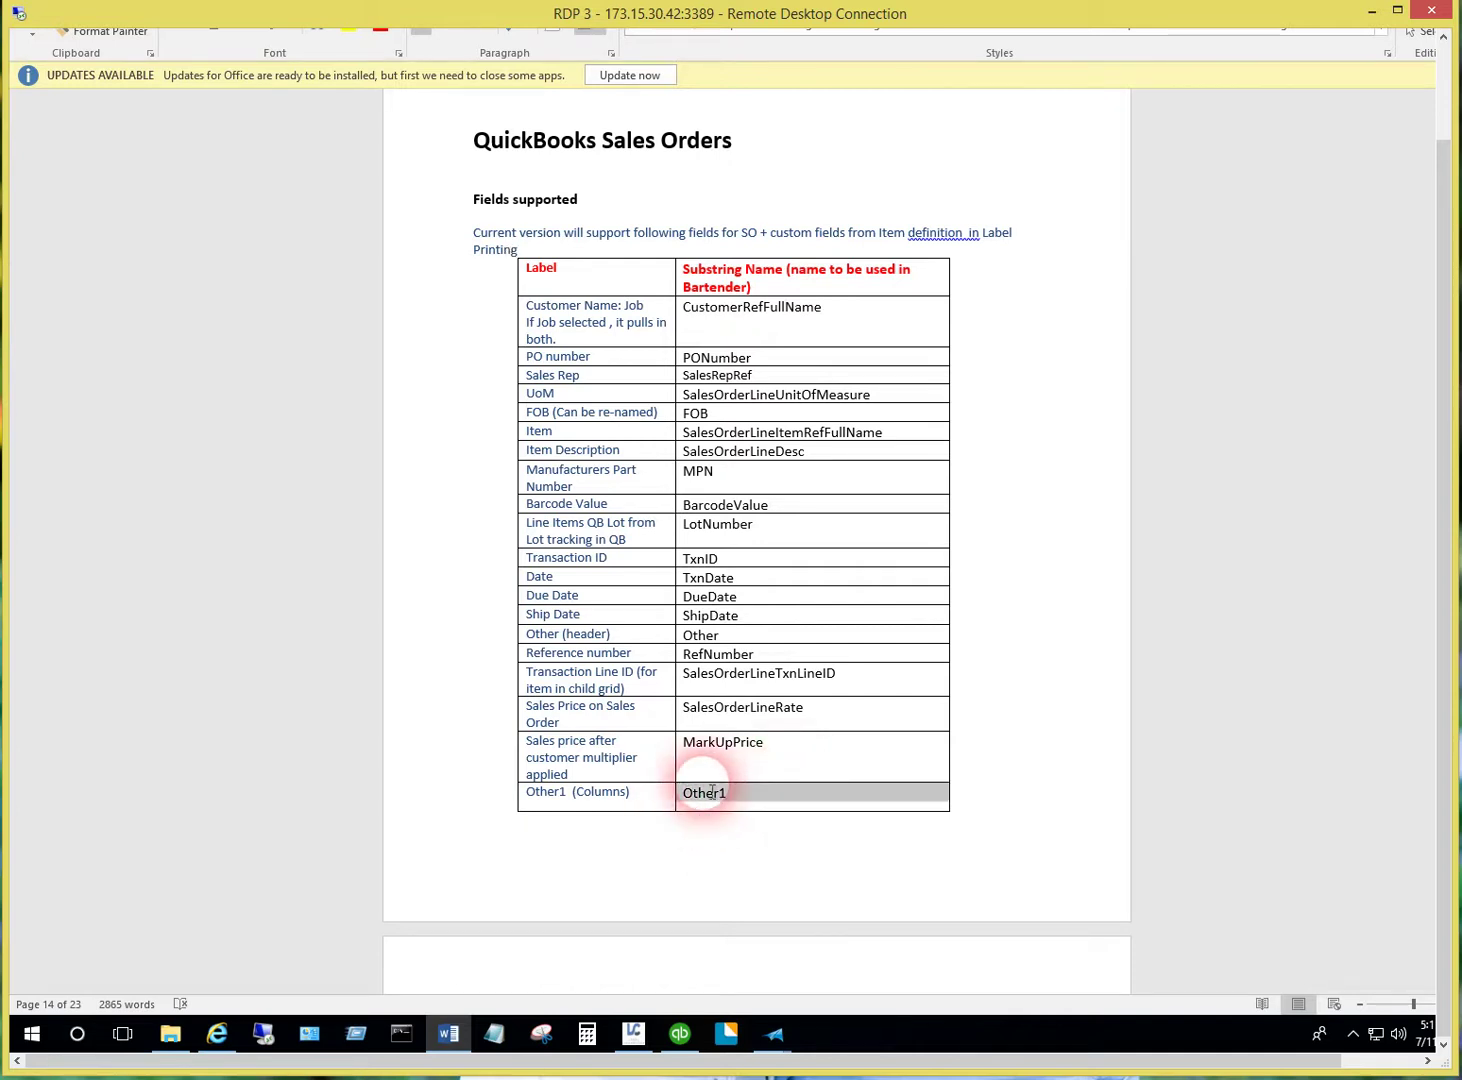
Review the remaining supported sales order fields in the document, down to the QuickBooks Invoices section
drag(1443, 636, 1430, 575)
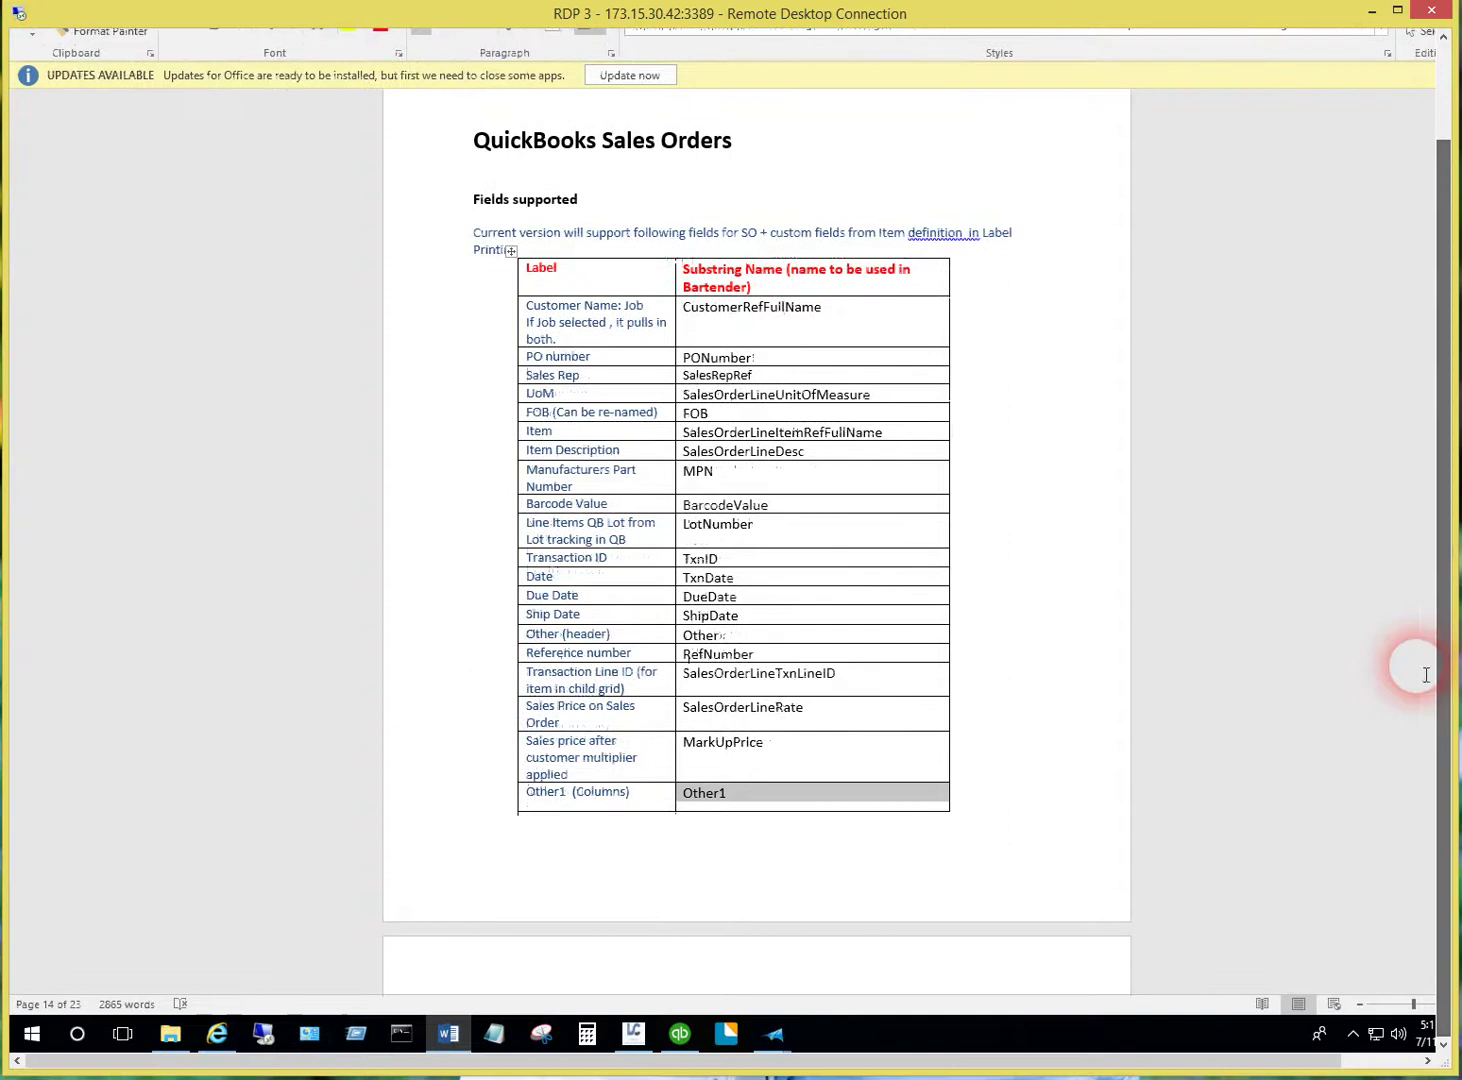
click(1113, 641)
scroll(1113, 641, down, 5)
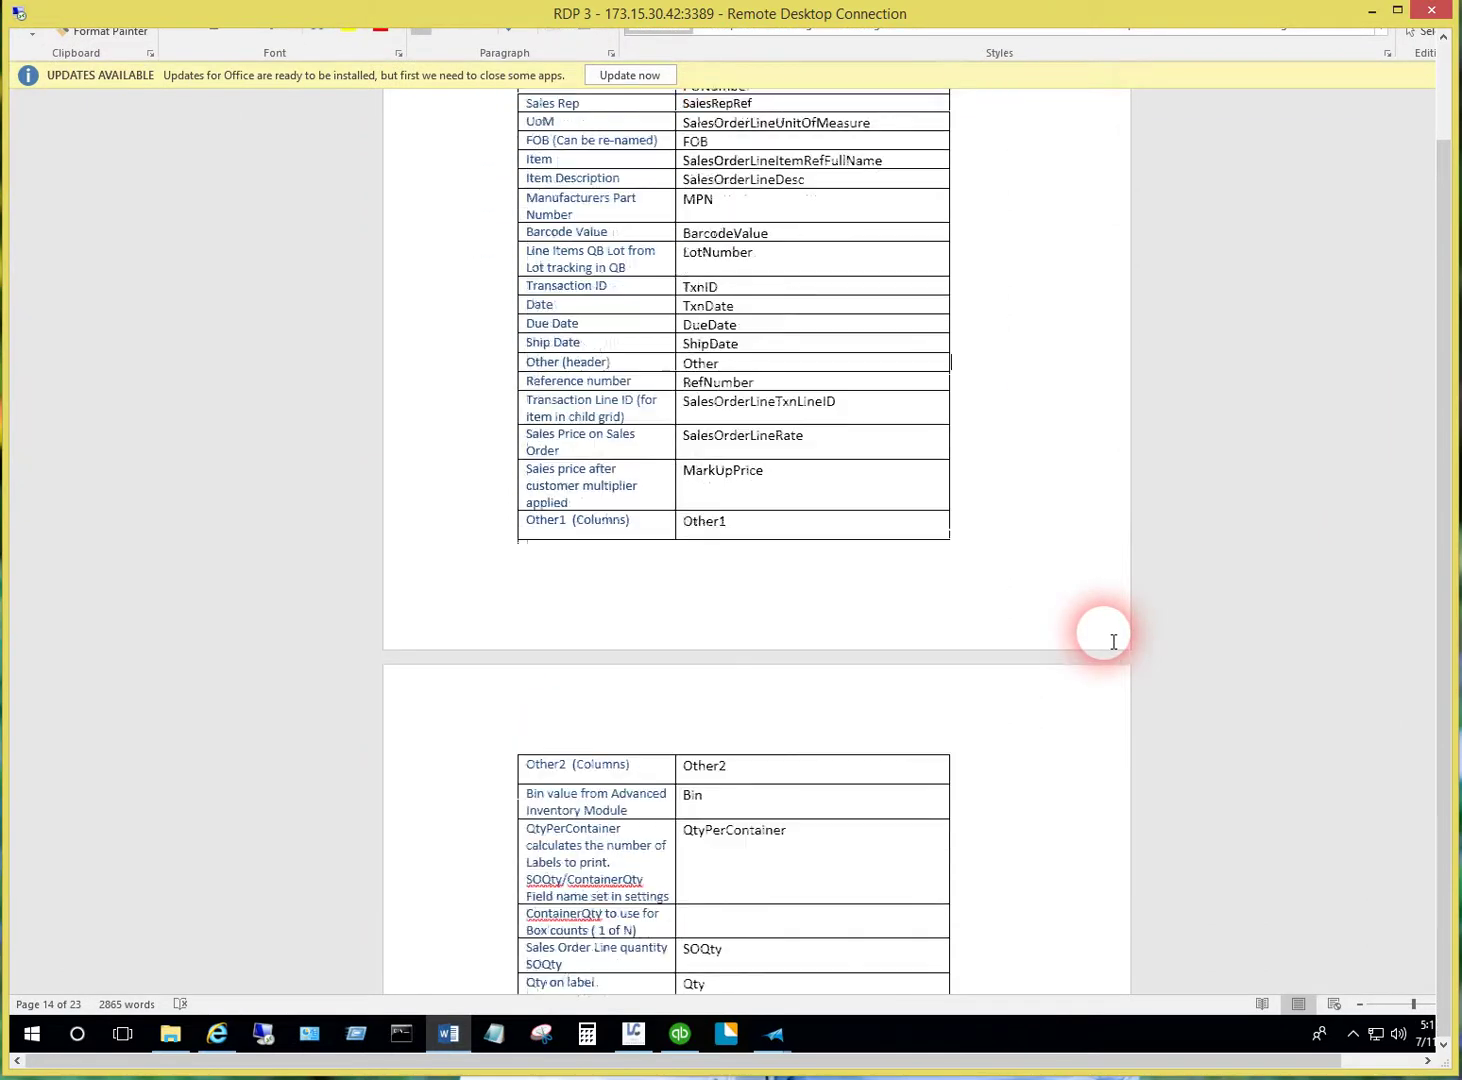
scroll(1113, 641, down, 7)
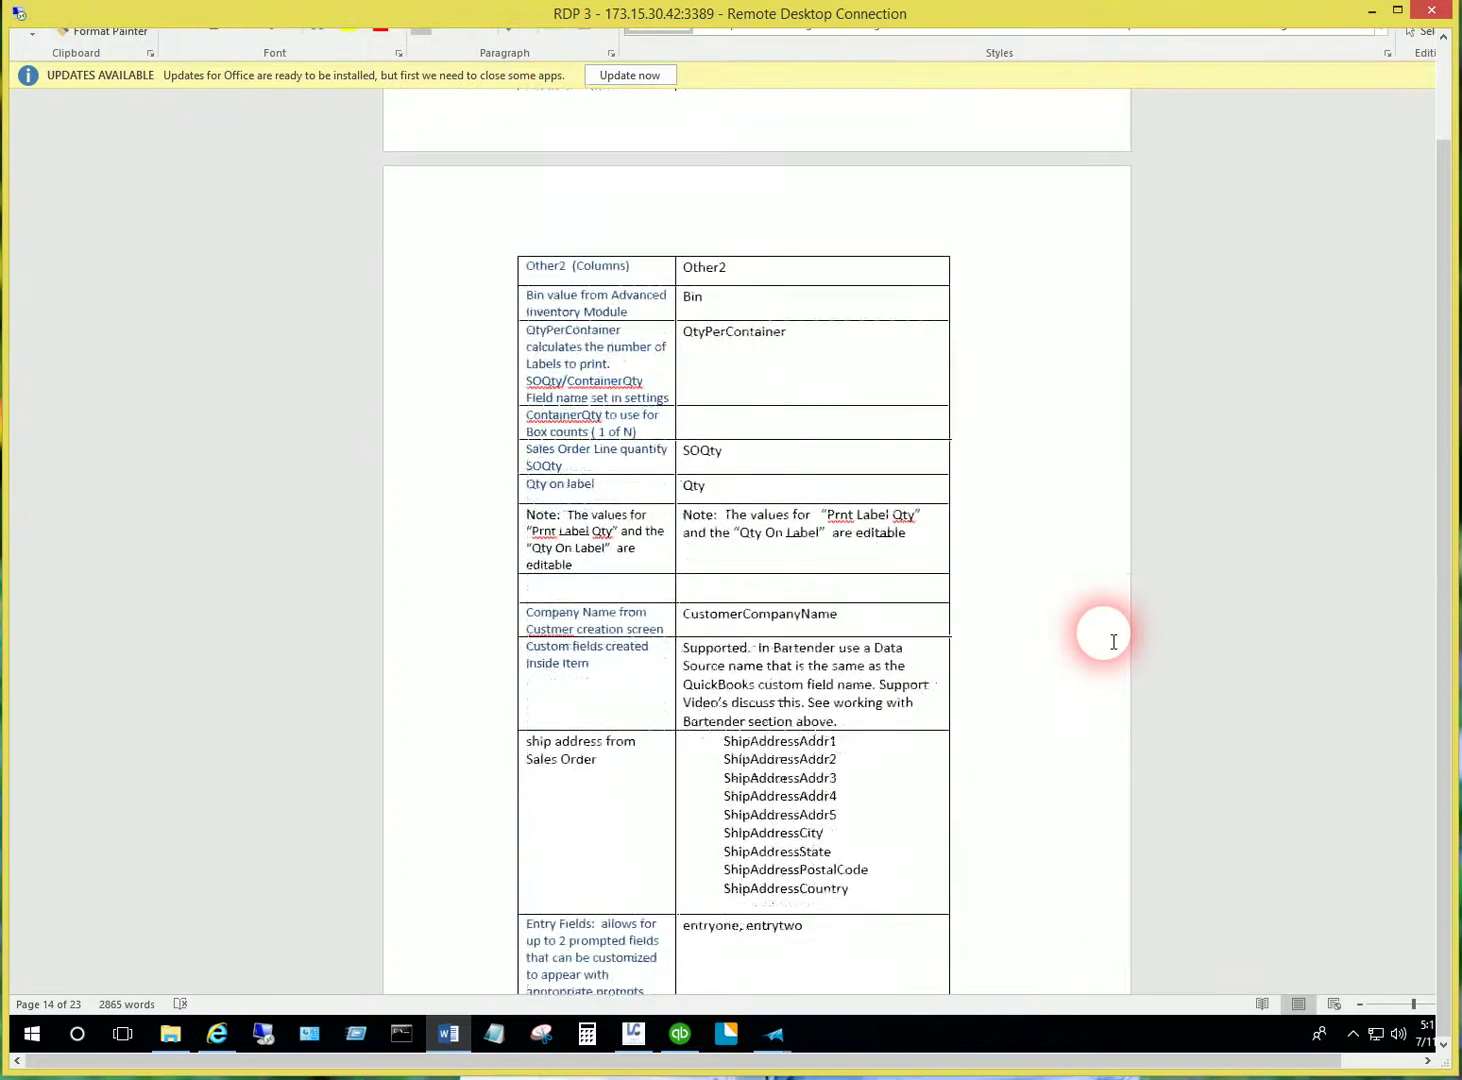
scroll(1113, 641, down, 2)
scroll(1113, 641, down, 6)
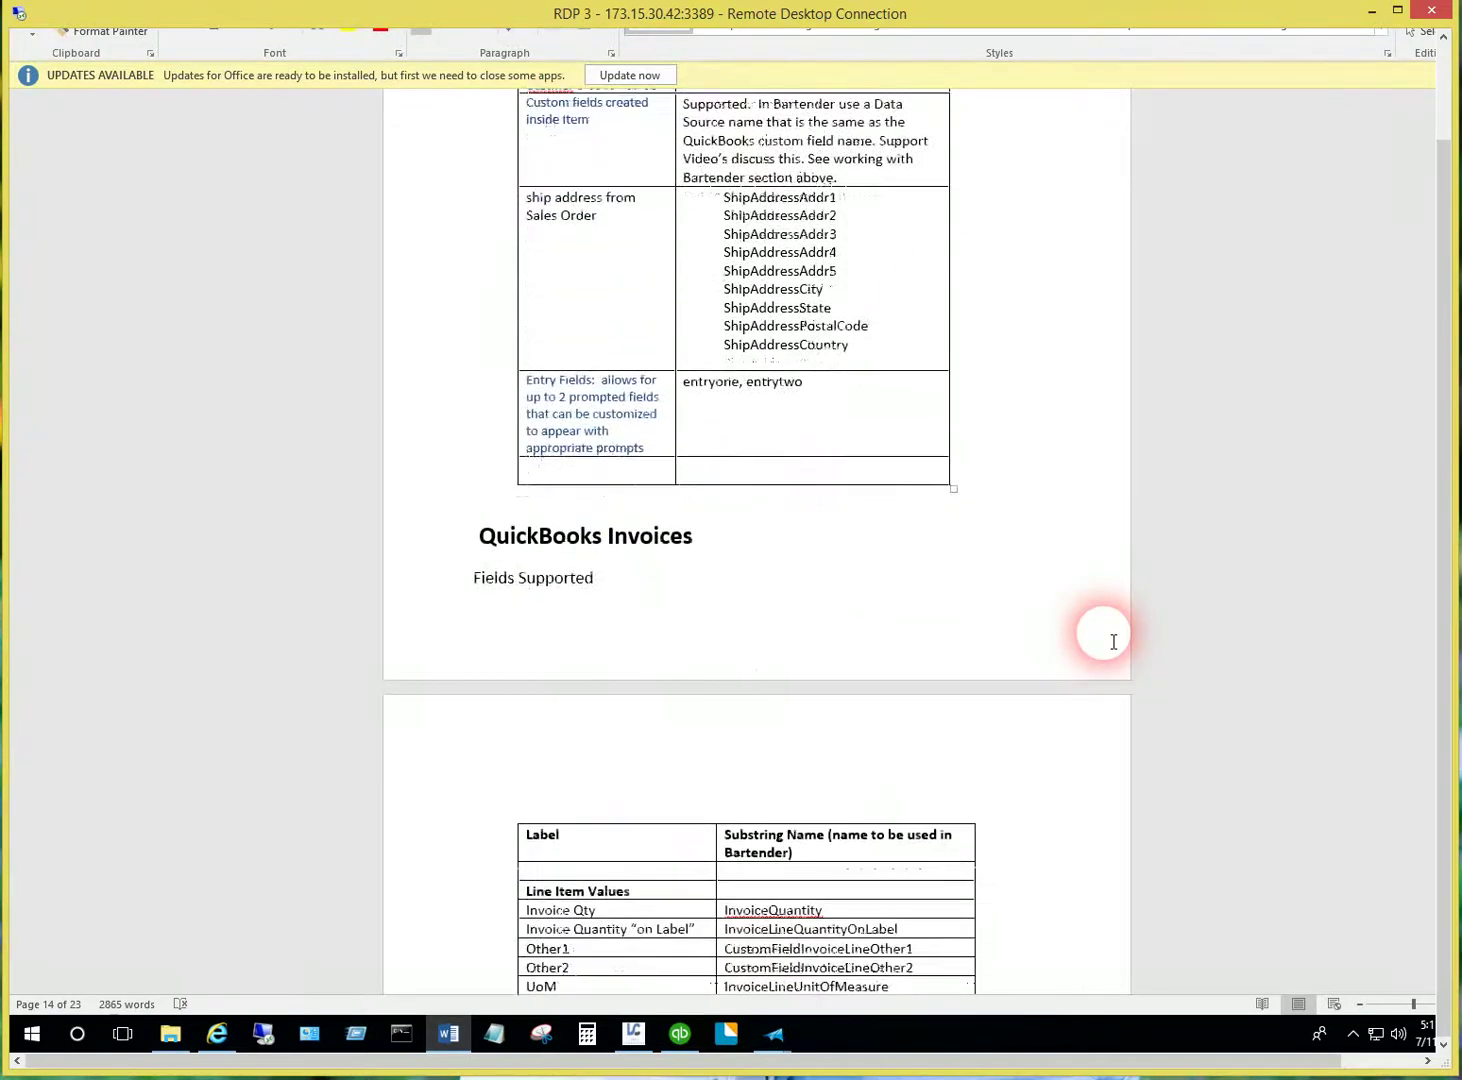
scroll(1113, 641, down, 2)
Copy the BarTender substring name Other1 from the Other1 (Columns) row of the sales order fields table
scroll(1113, 641, up, 15)
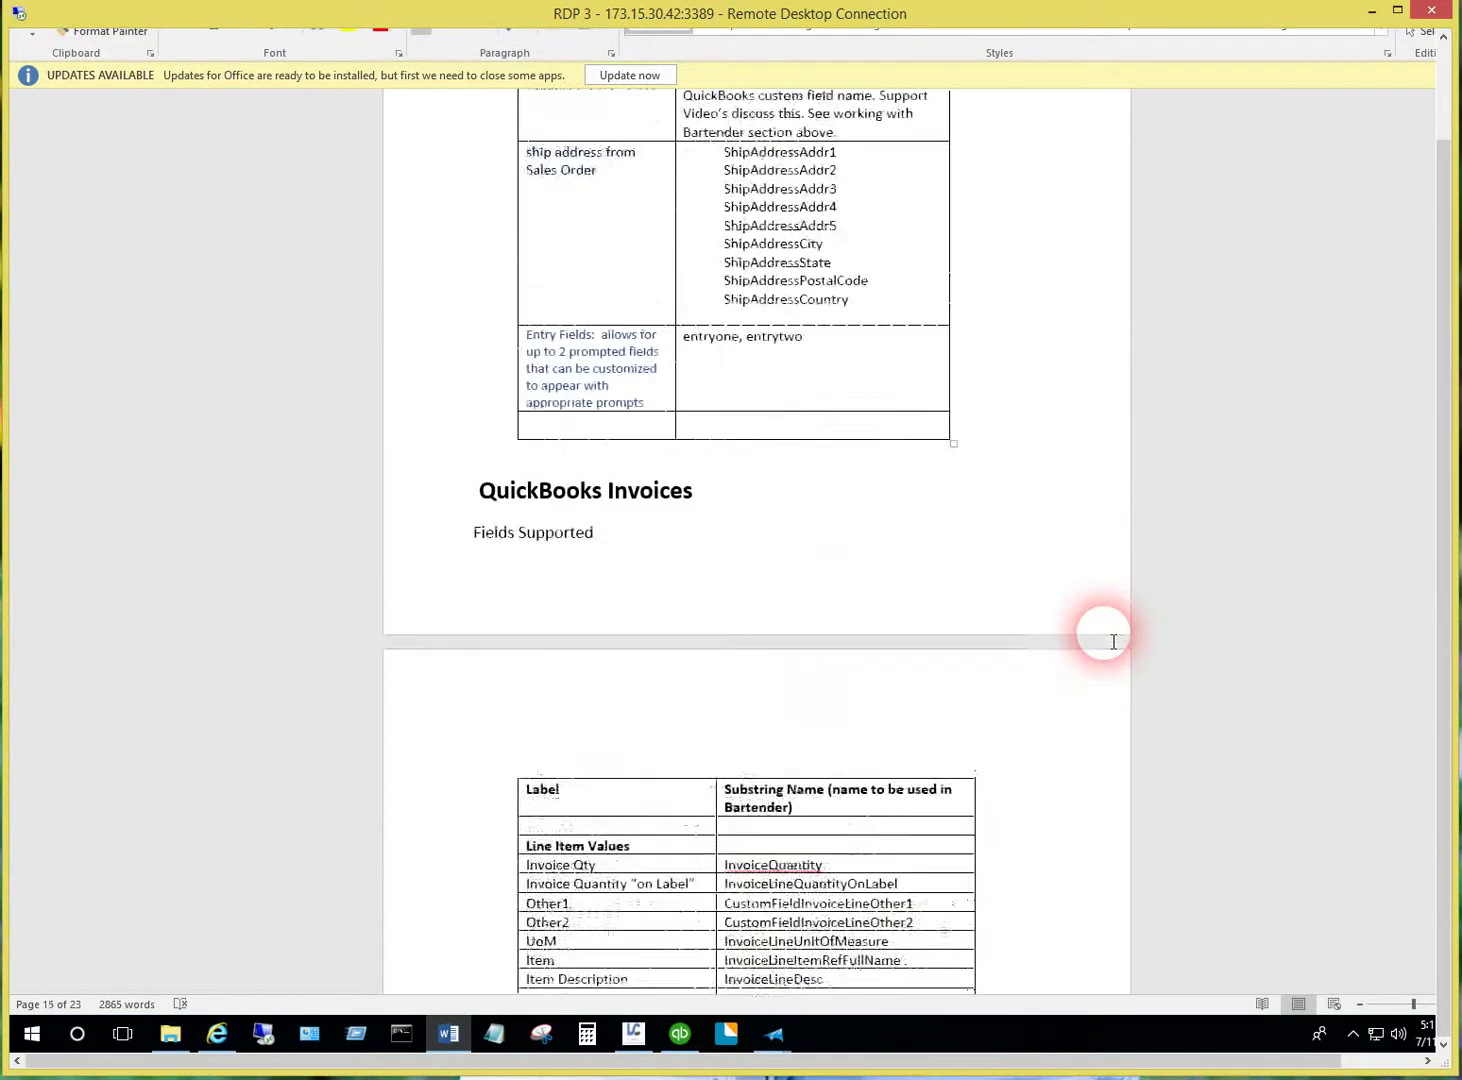
scroll(1113, 641, up, 10)
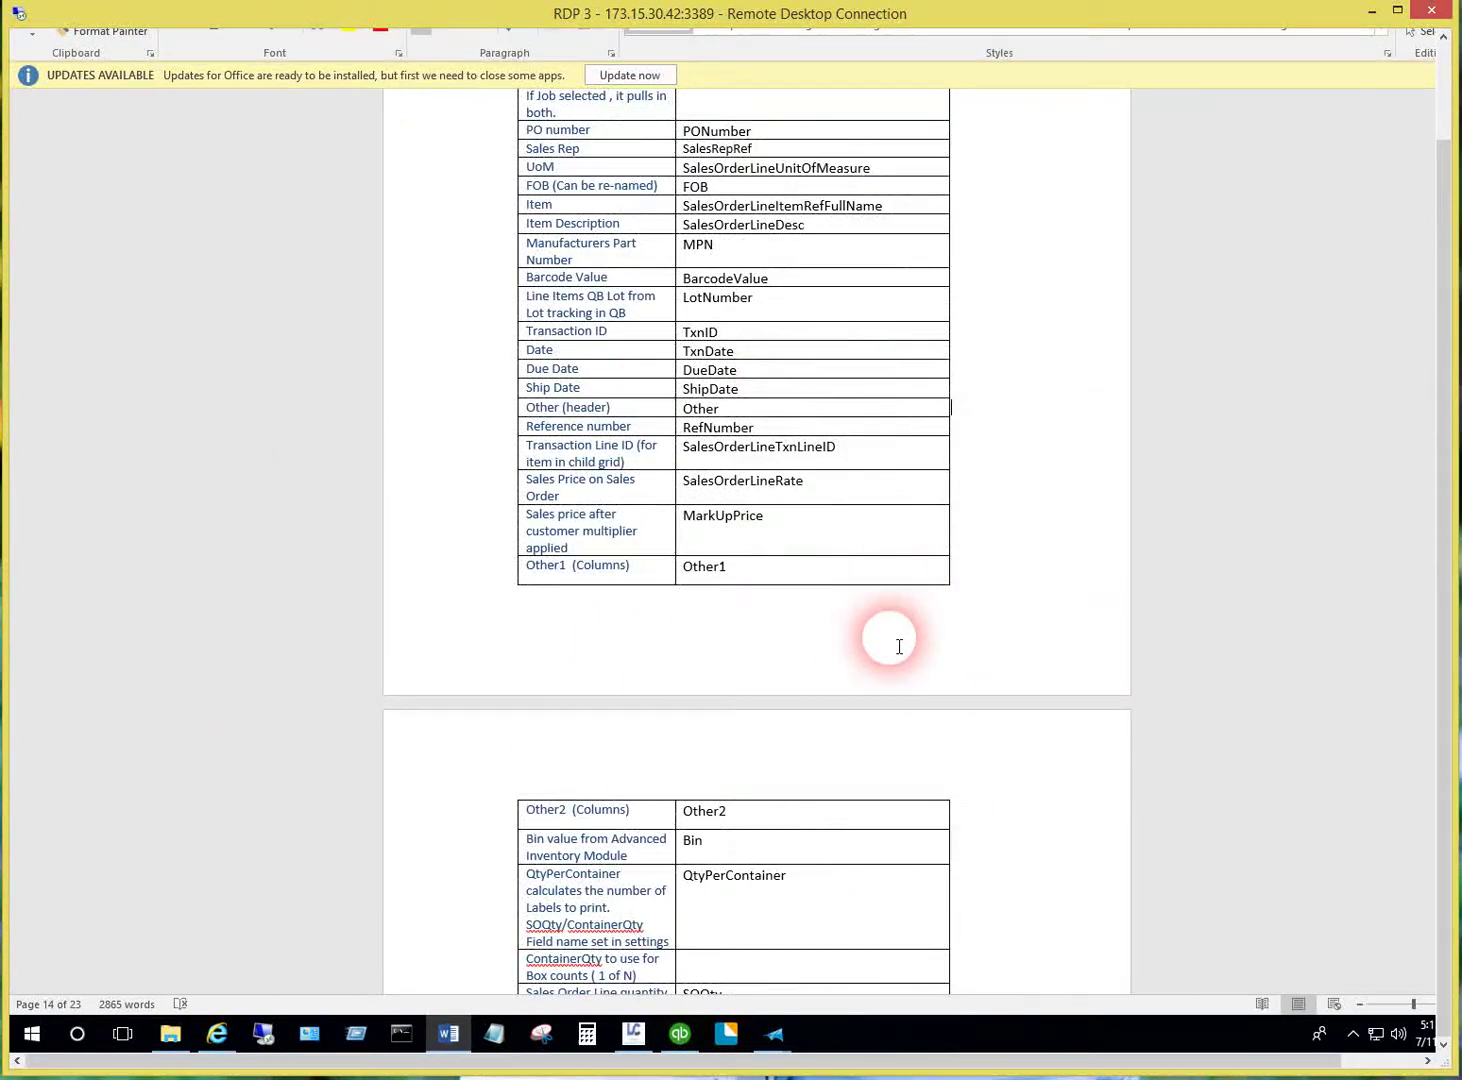
scroll(1100, 597, up, 2)
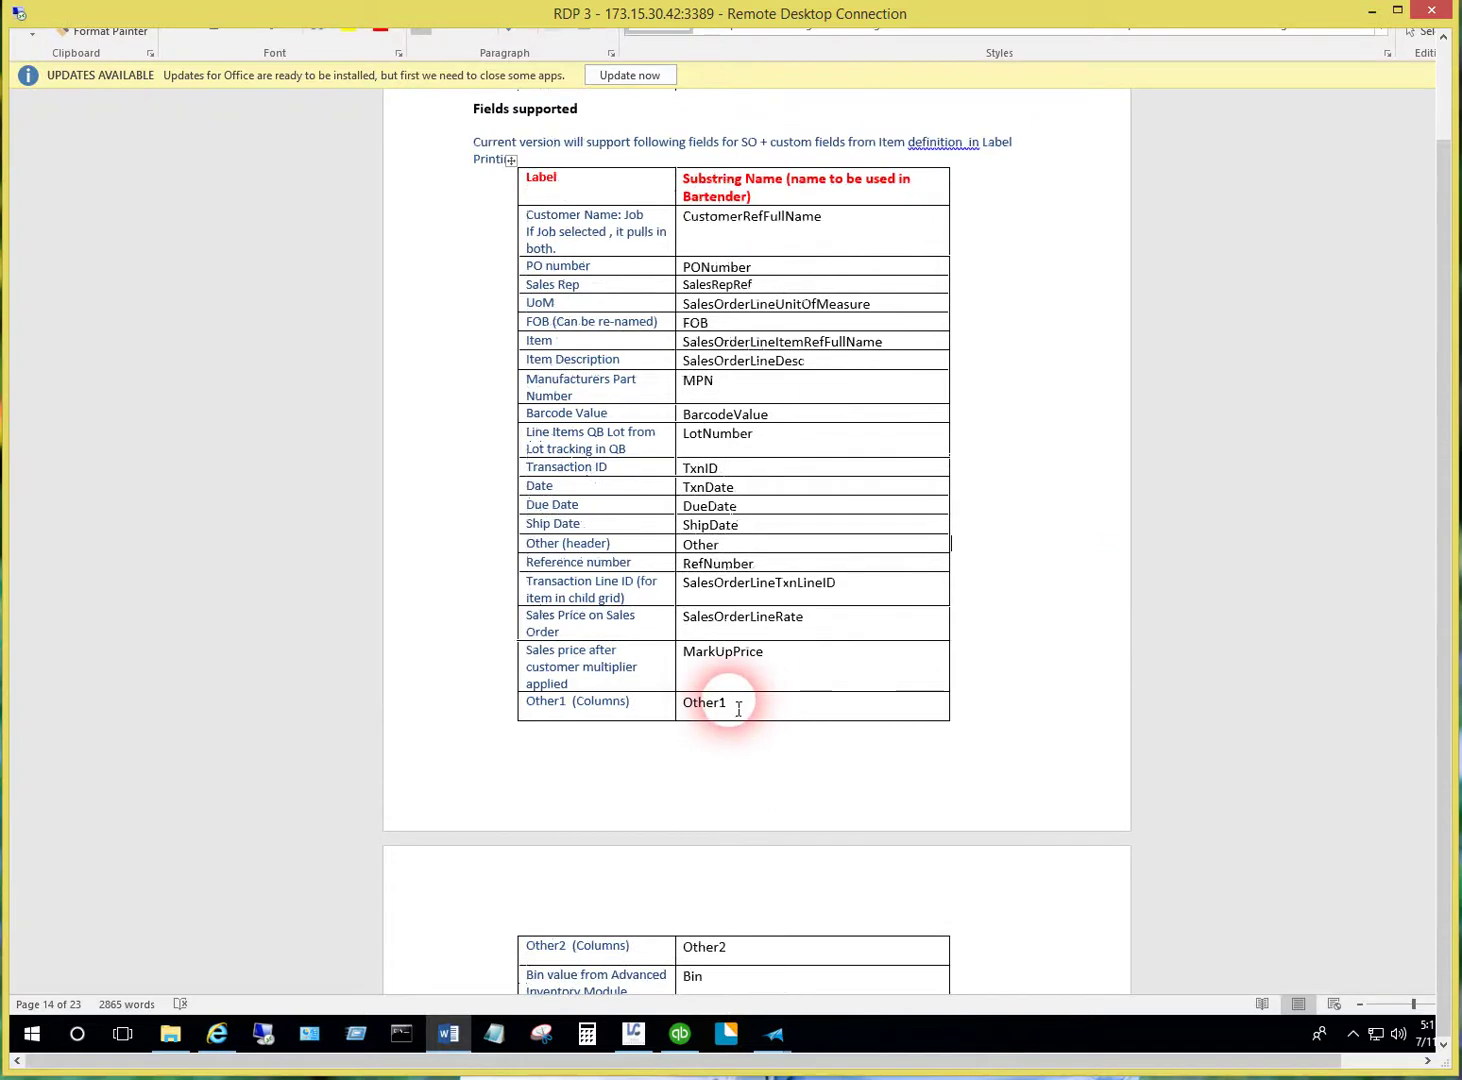
scroll(738, 708, up, 1)
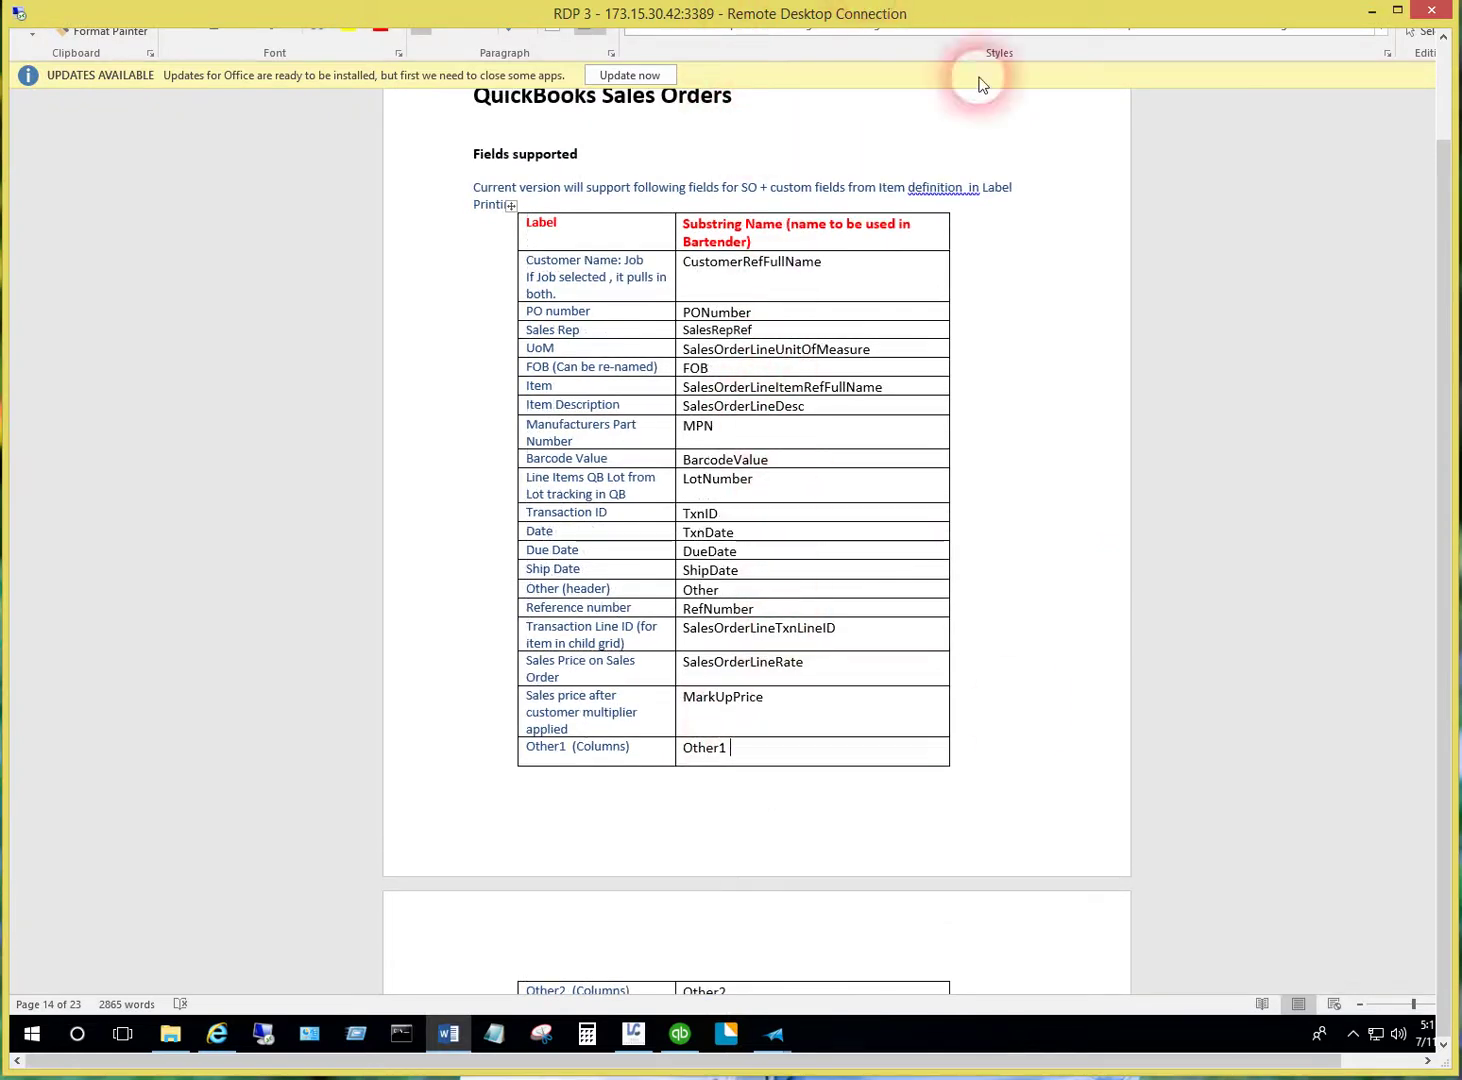
drag(736, 755, 696, 751)
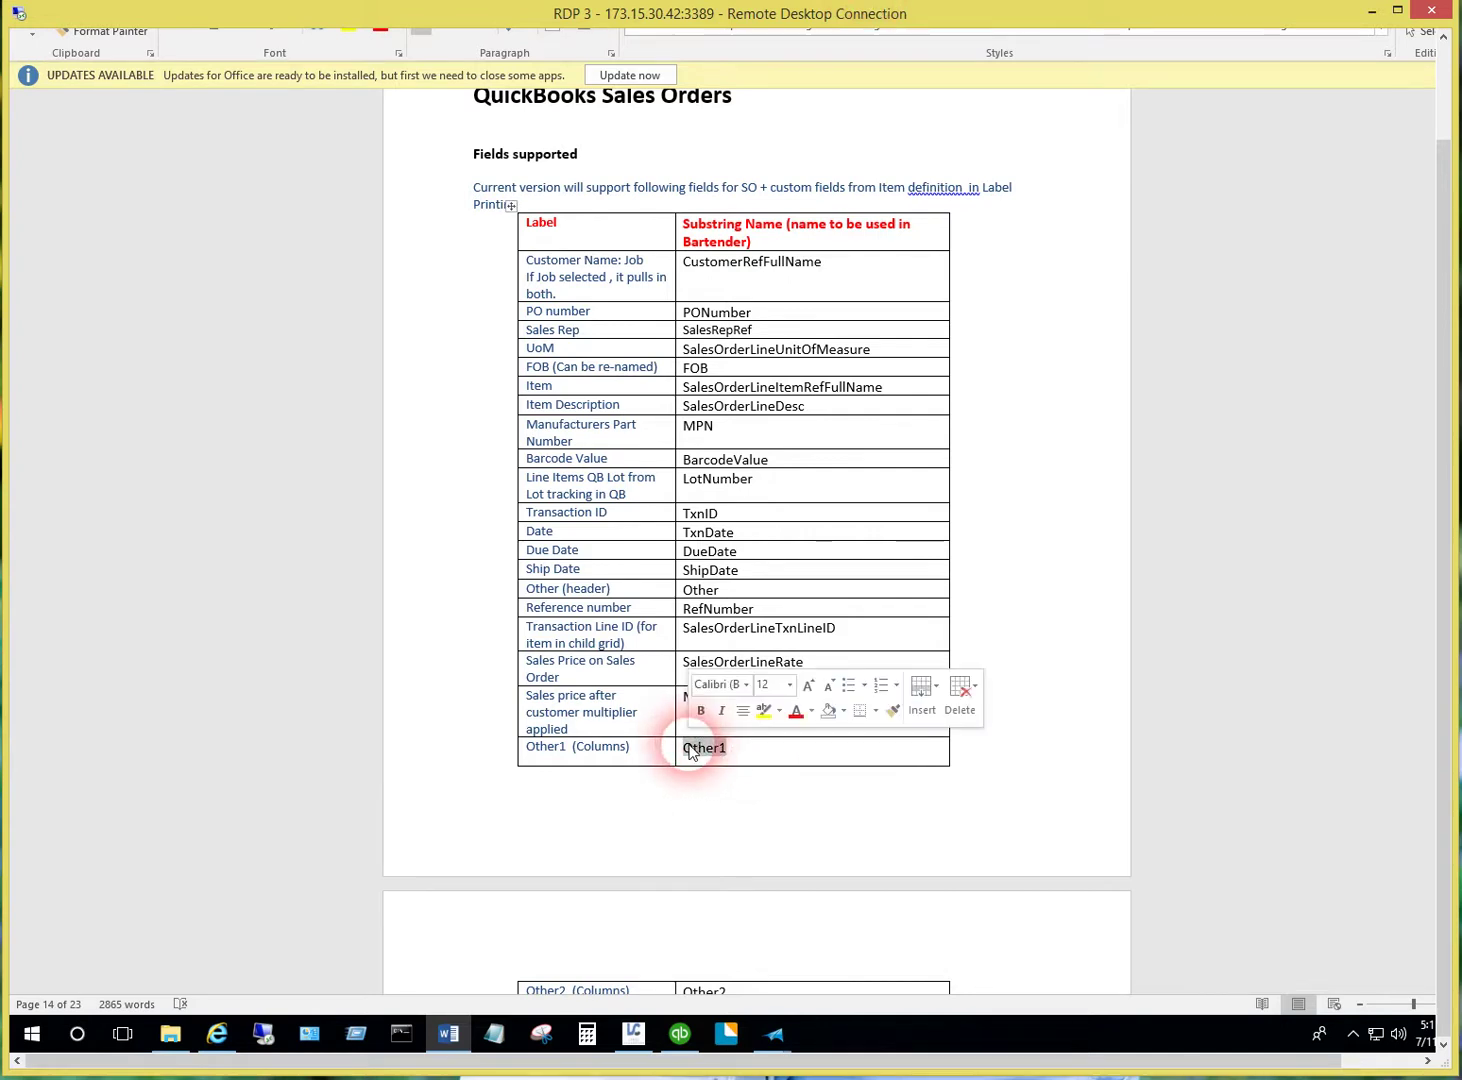
right_click(694, 752)
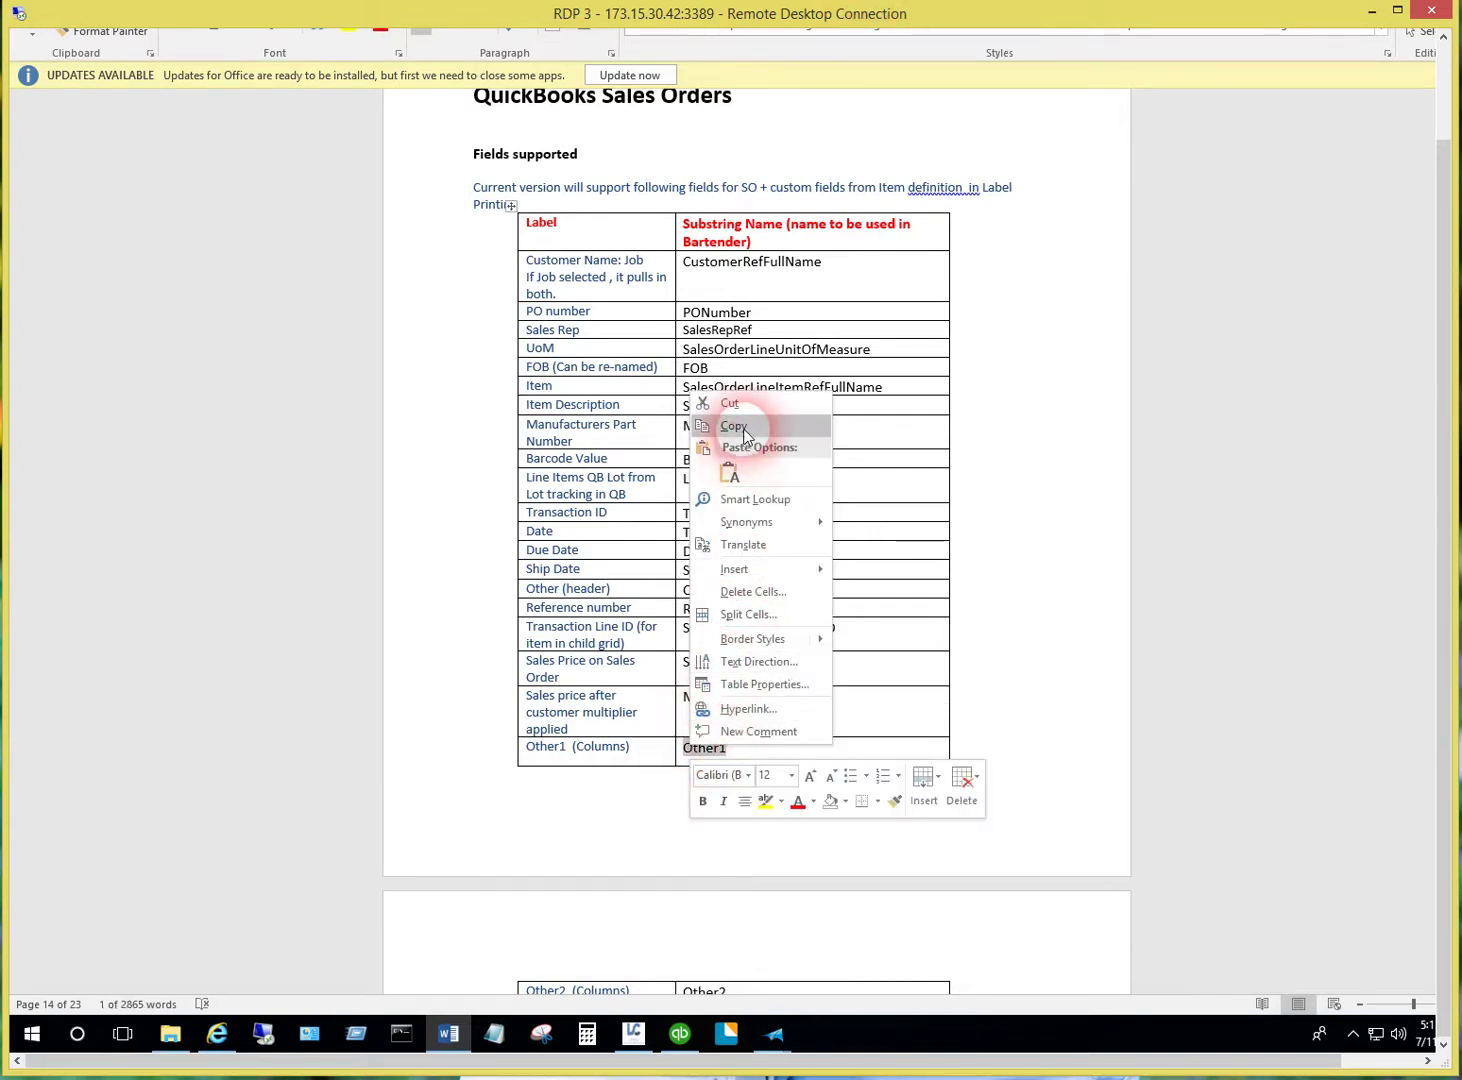
click(733, 425)
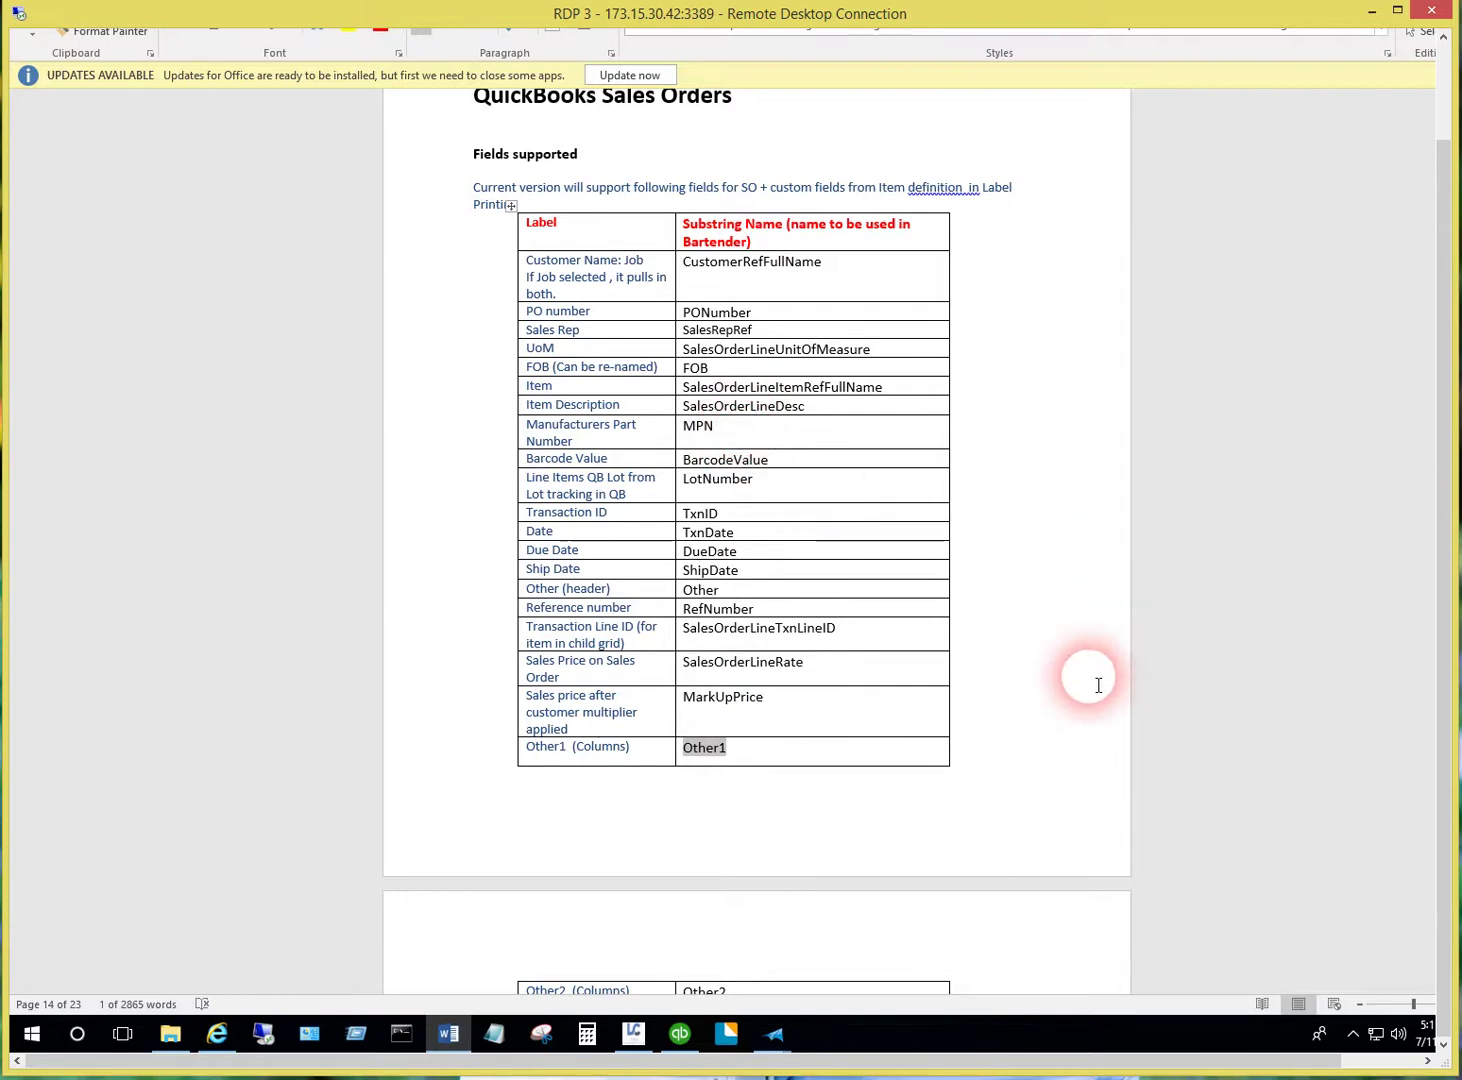
Switch to BarTender and open the recently used document Sales Demo Label 2018 4 x 6
click(718, 1047)
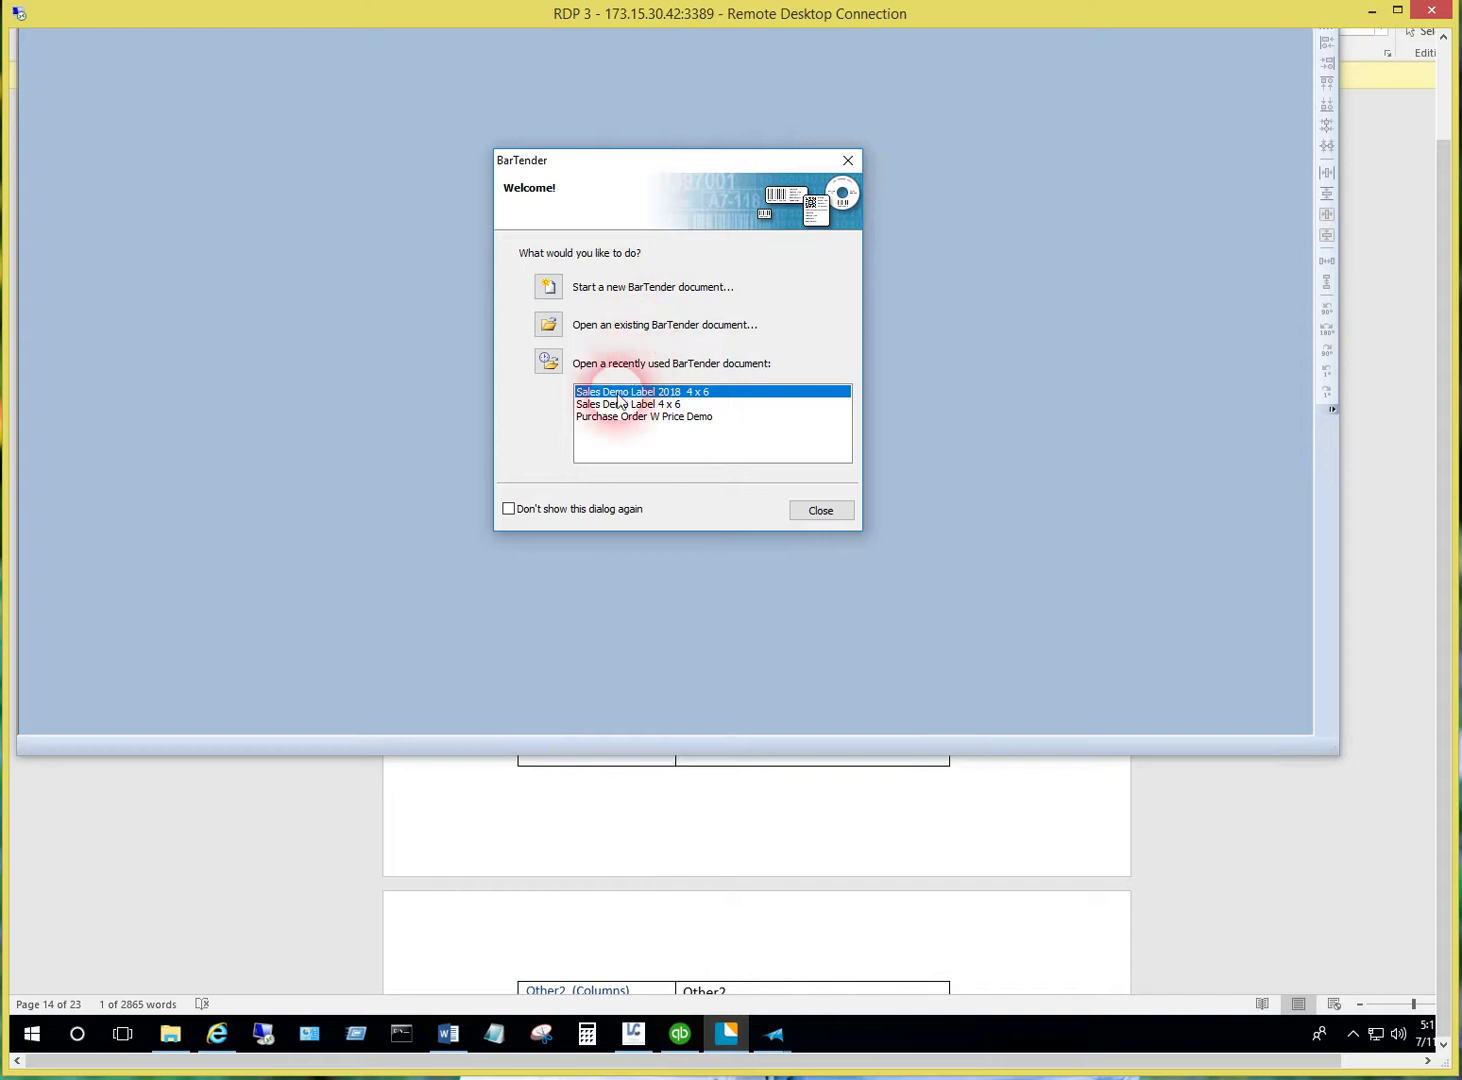
double_click(619, 392)
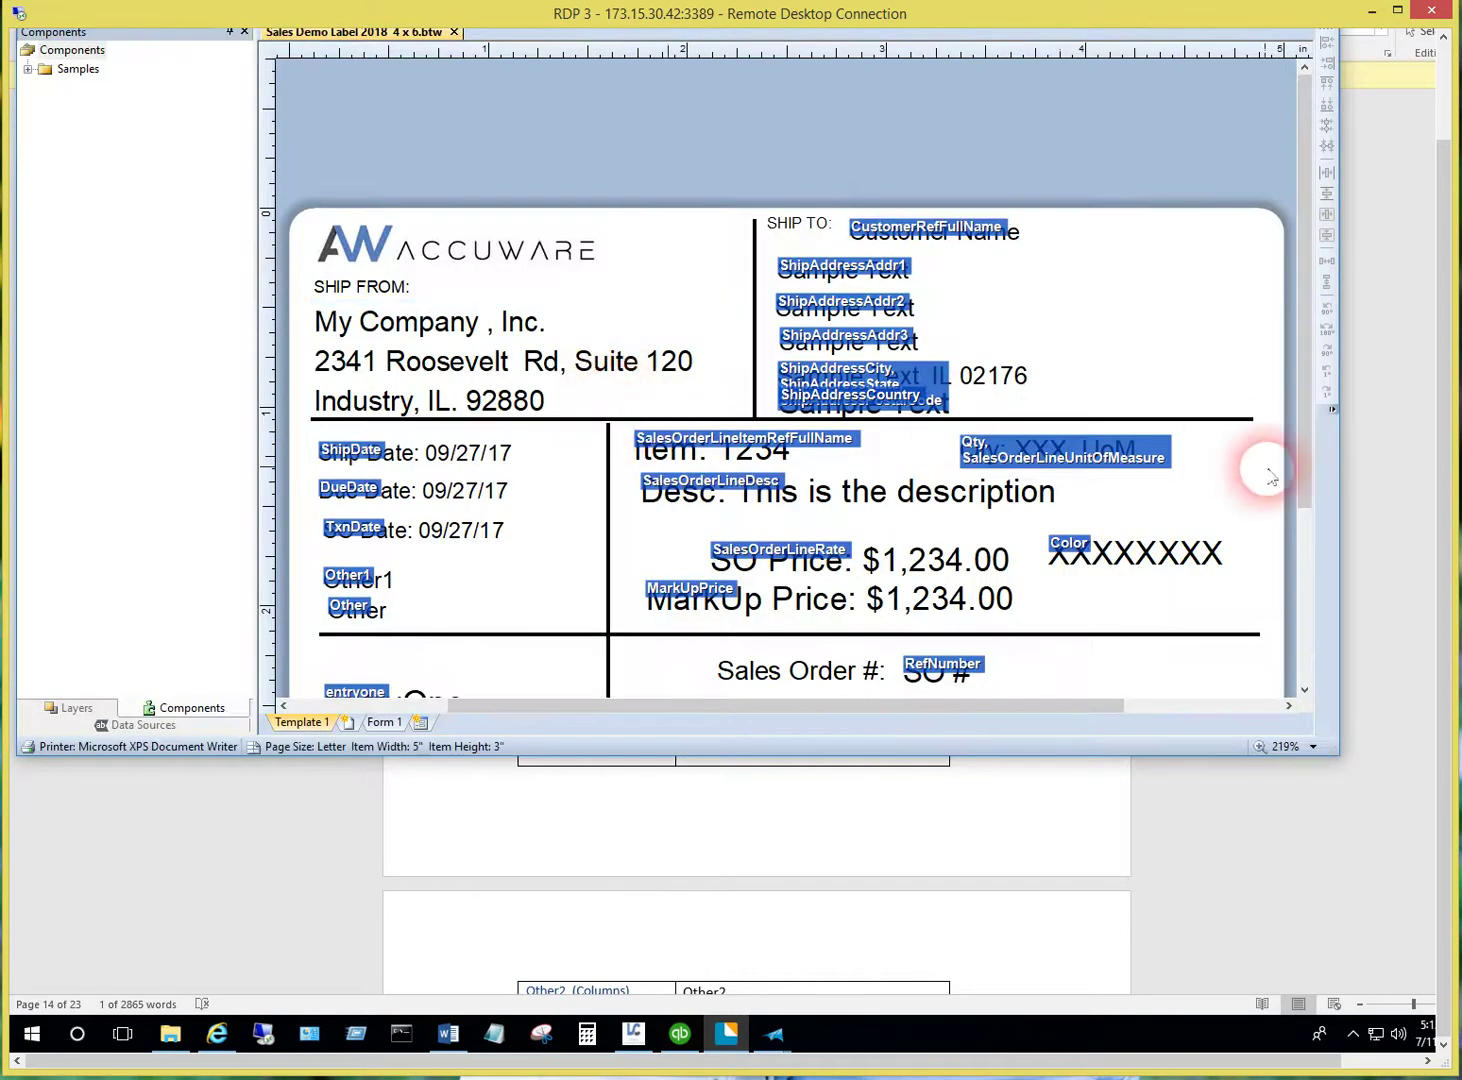
drag(1305, 392, 1291, 484)
click(383, 445)
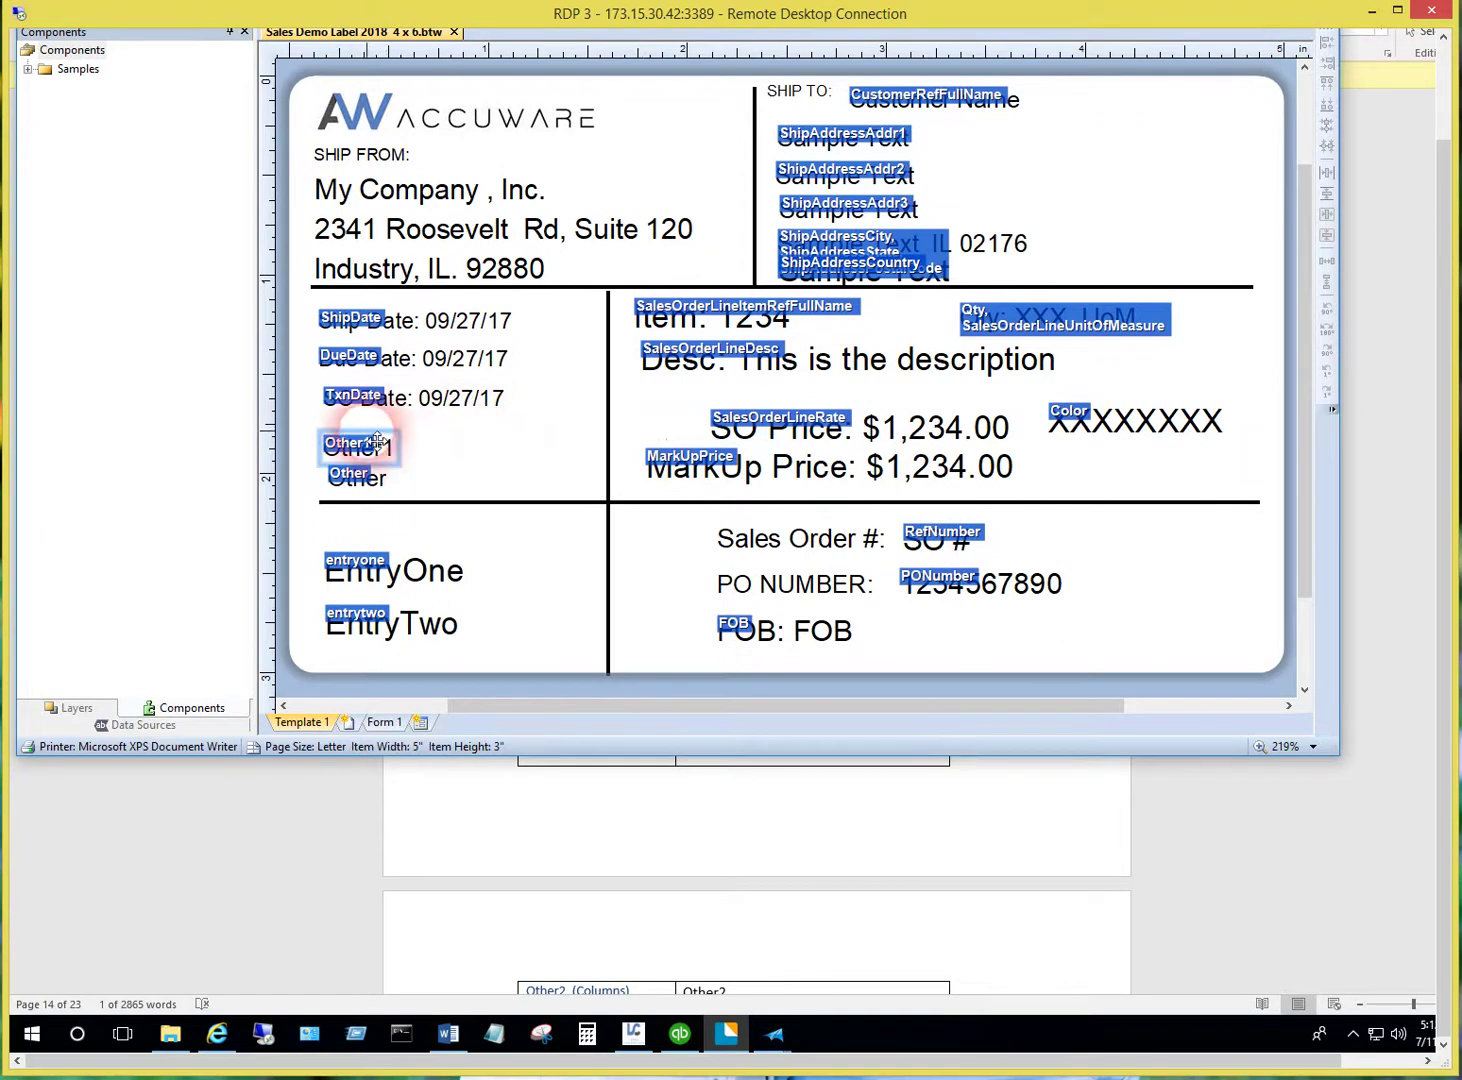
Check the data source name of the Other1 text object on the label, then close its properties
double_click(370, 445)
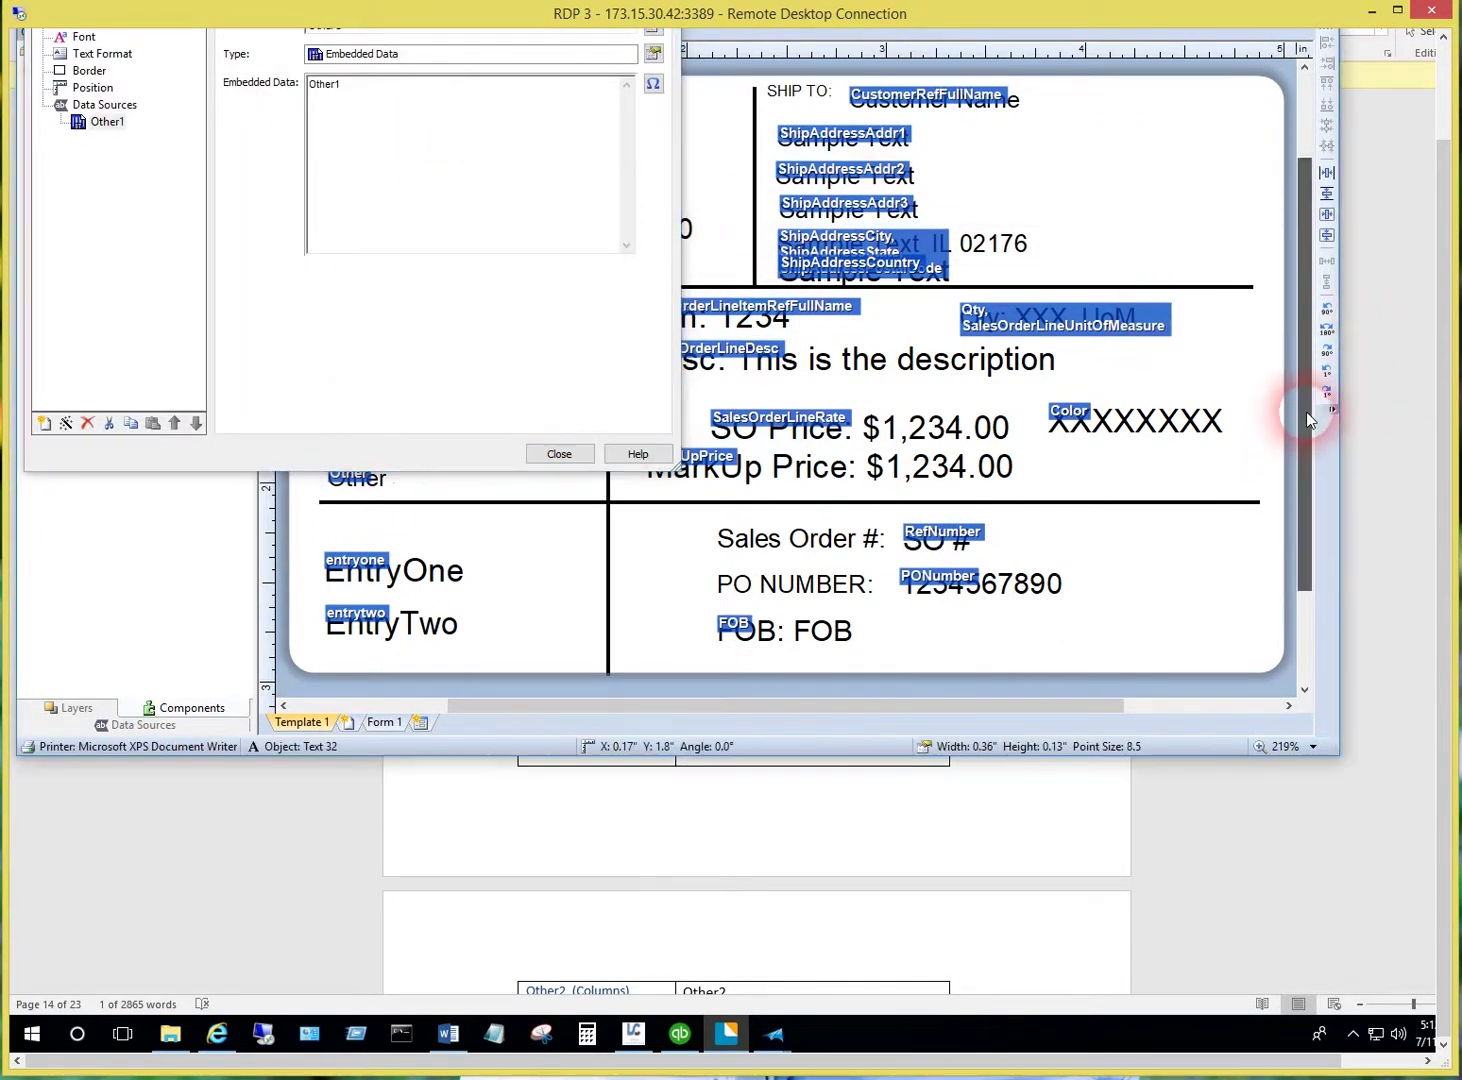
drag(1307, 452, 1299, 294)
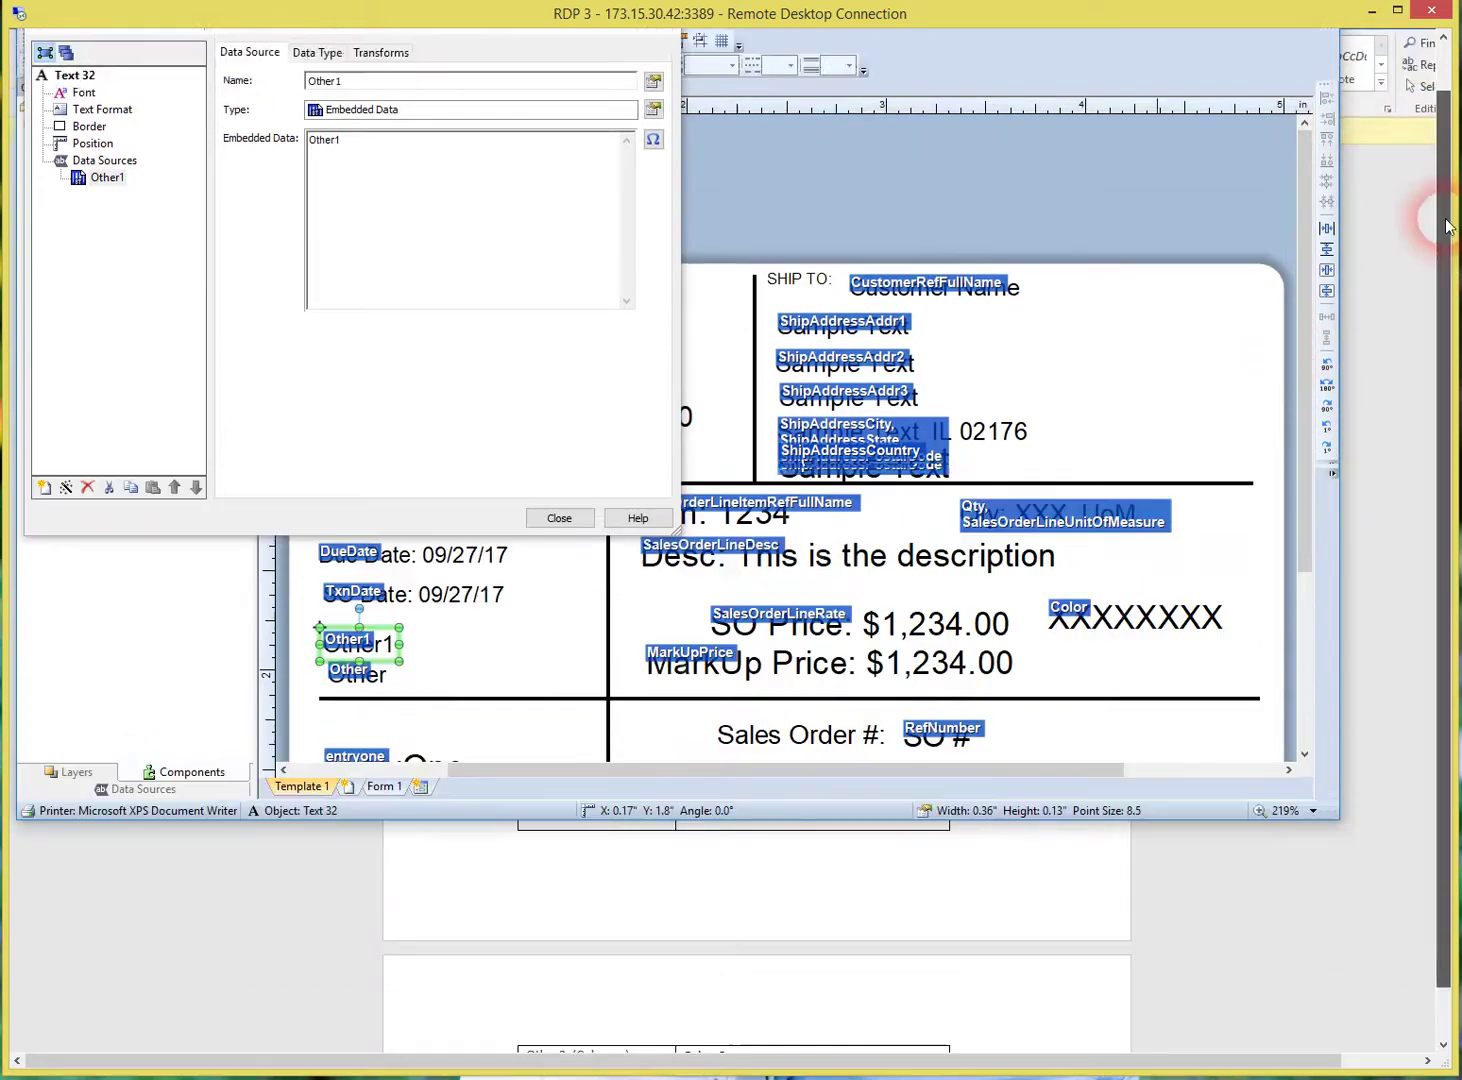
drag(1443, 254, 1443, 150)
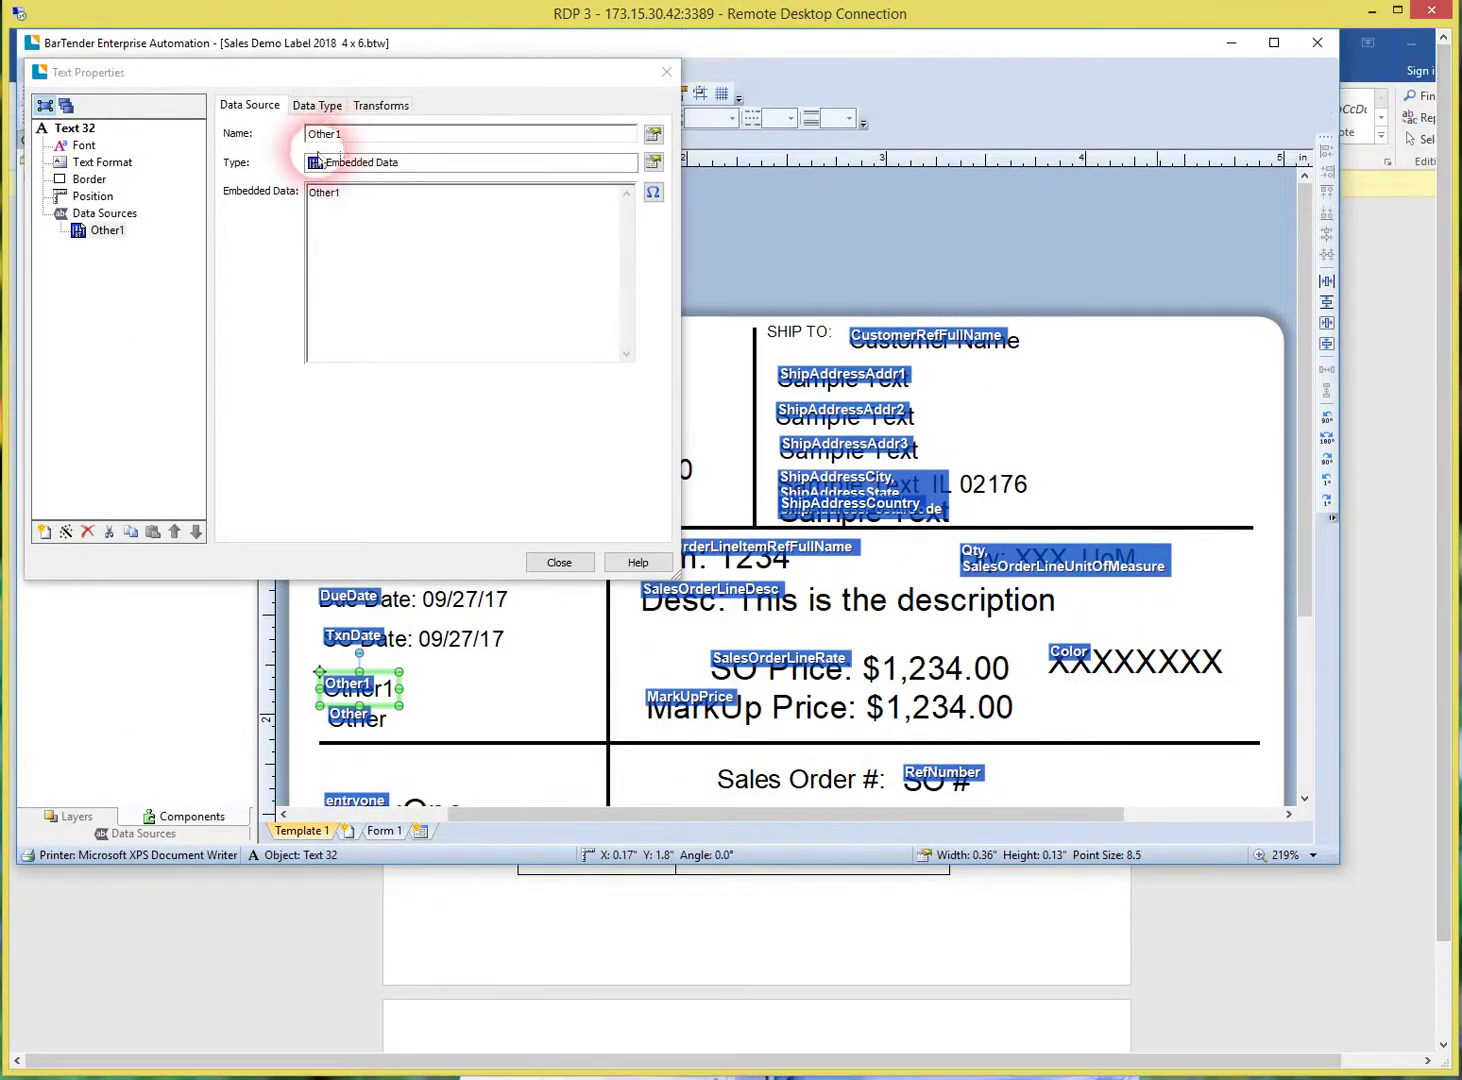
click(378, 137)
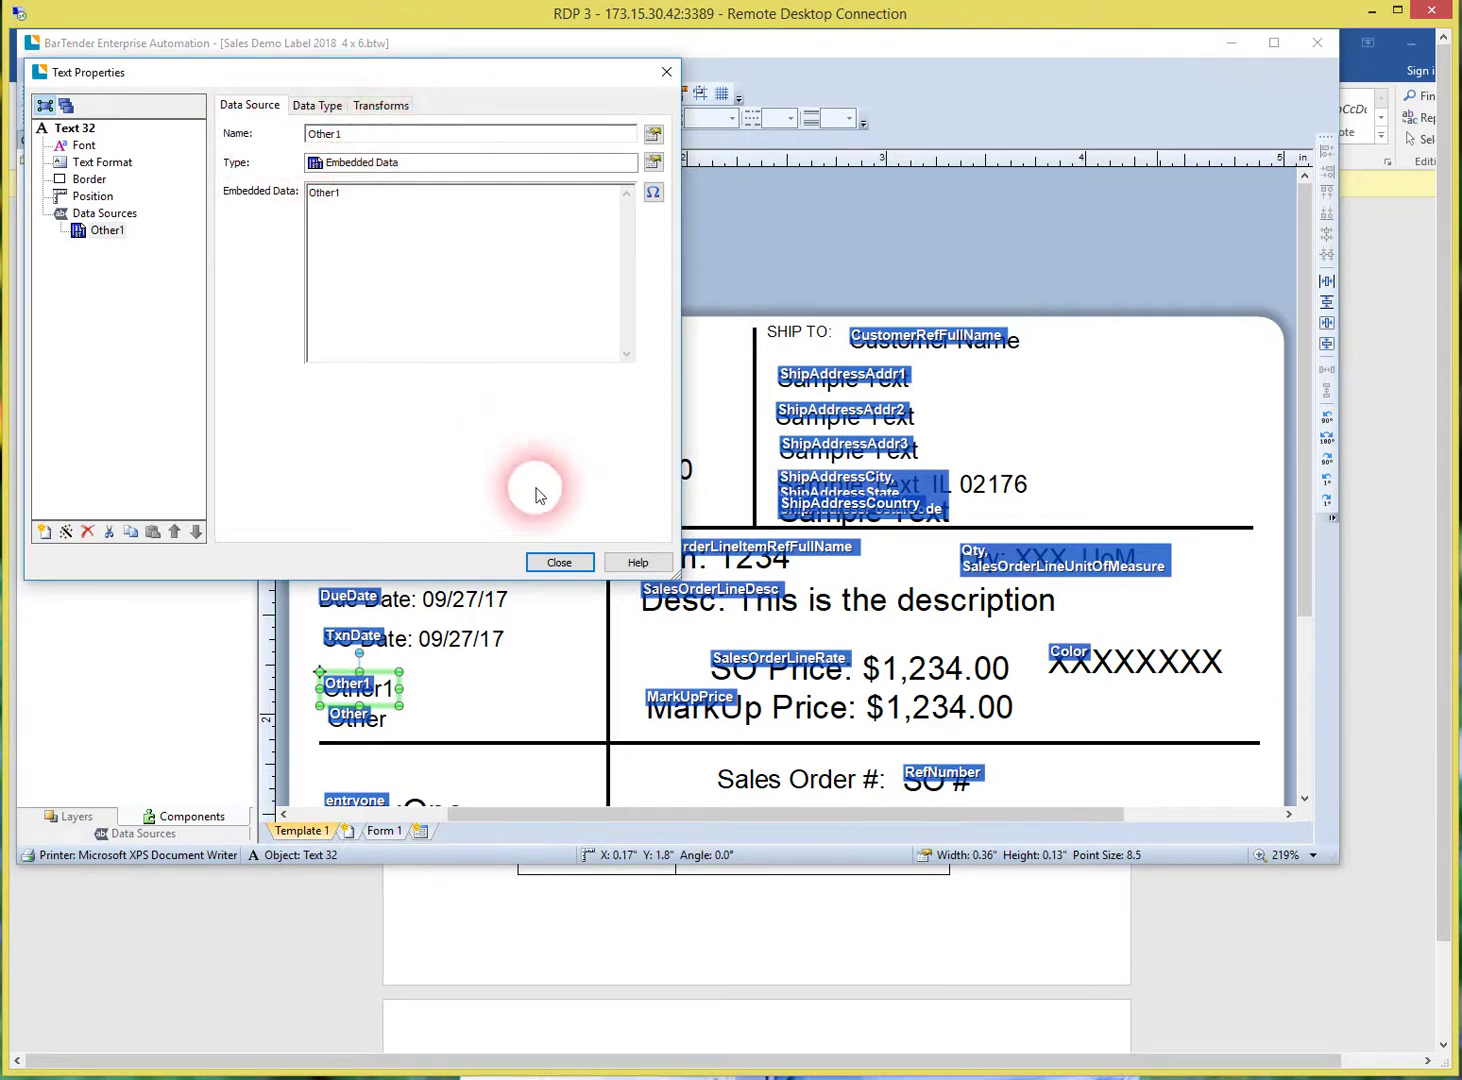
click(557, 562)
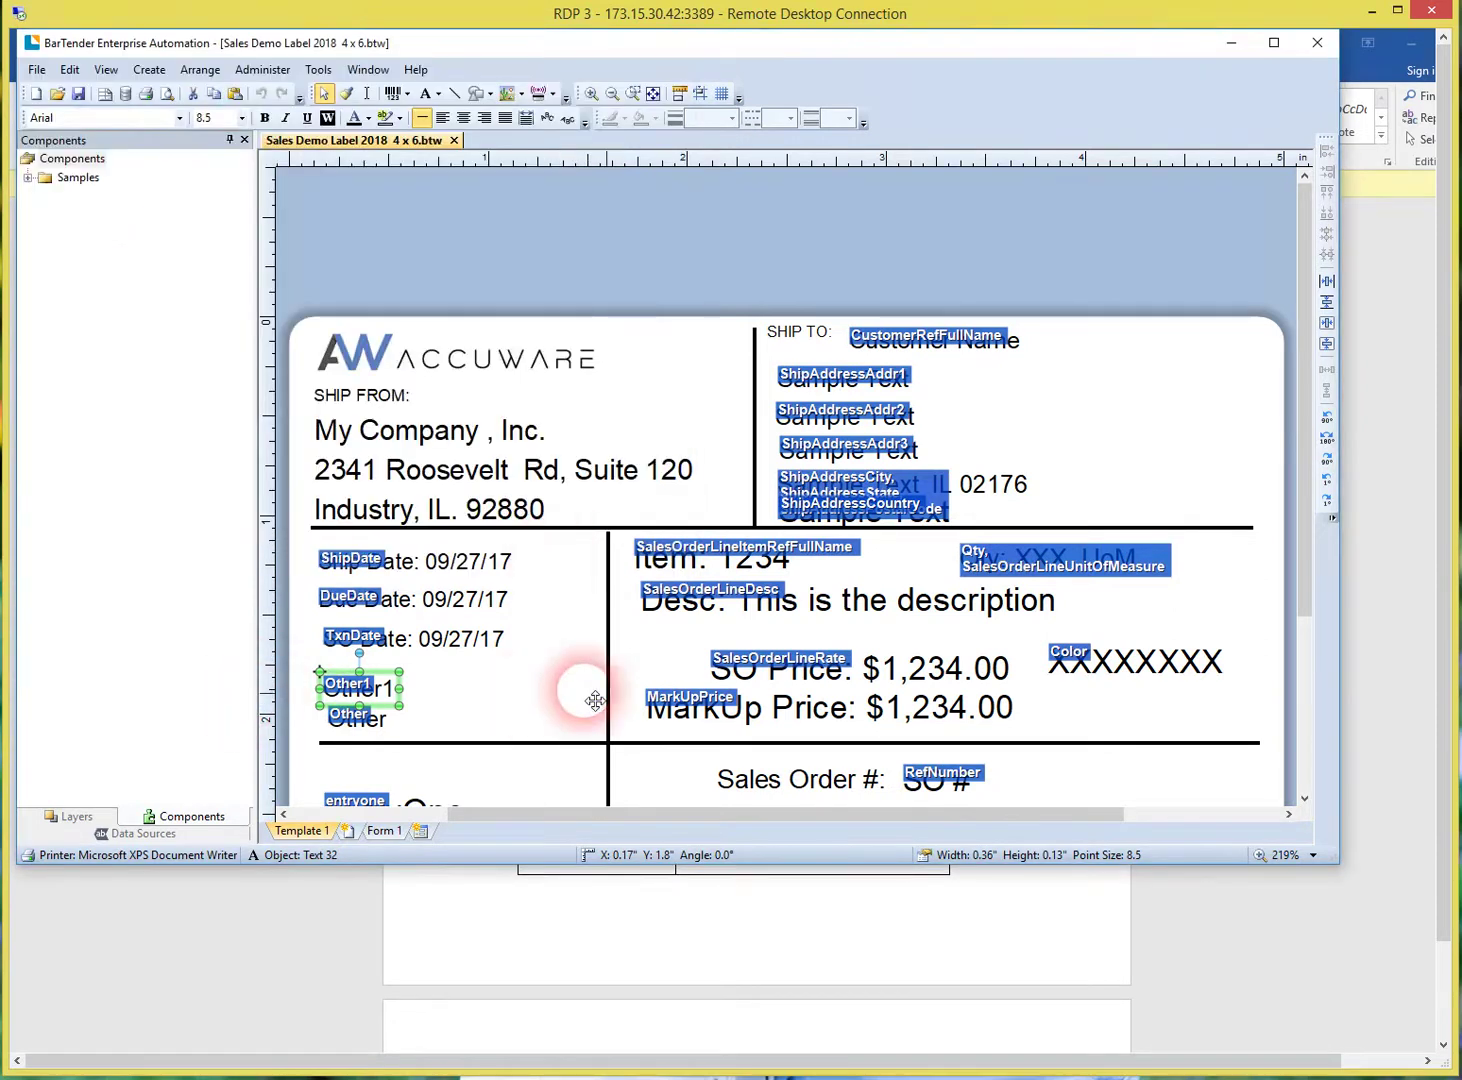
click(540, 684)
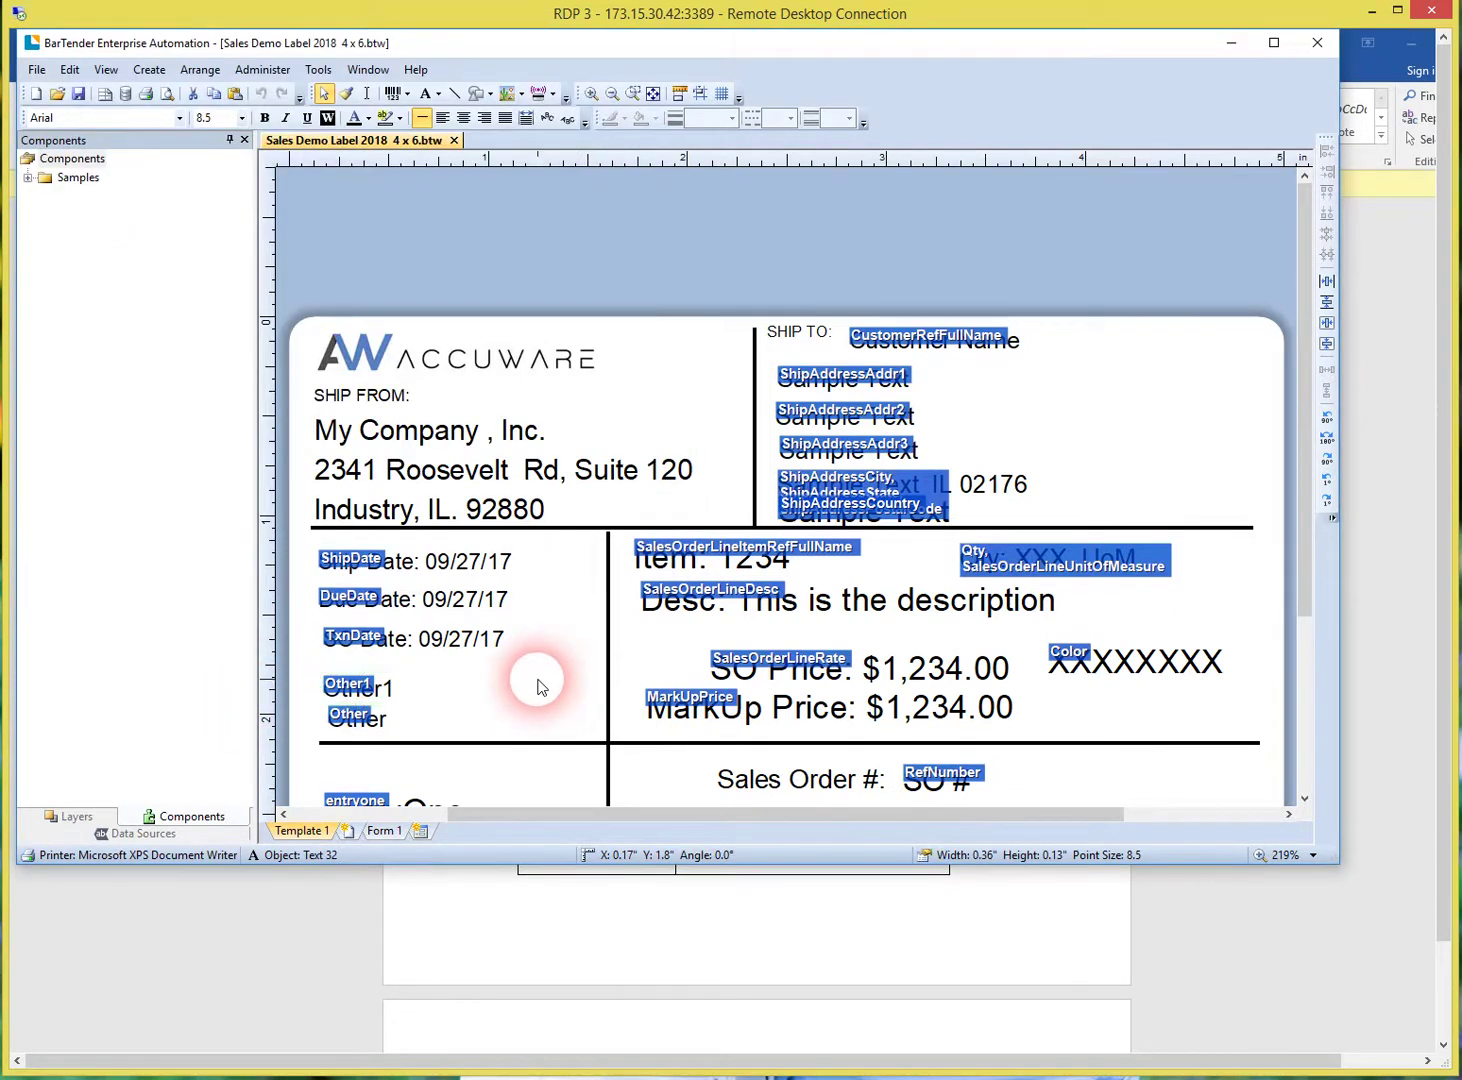
click(371, 702)
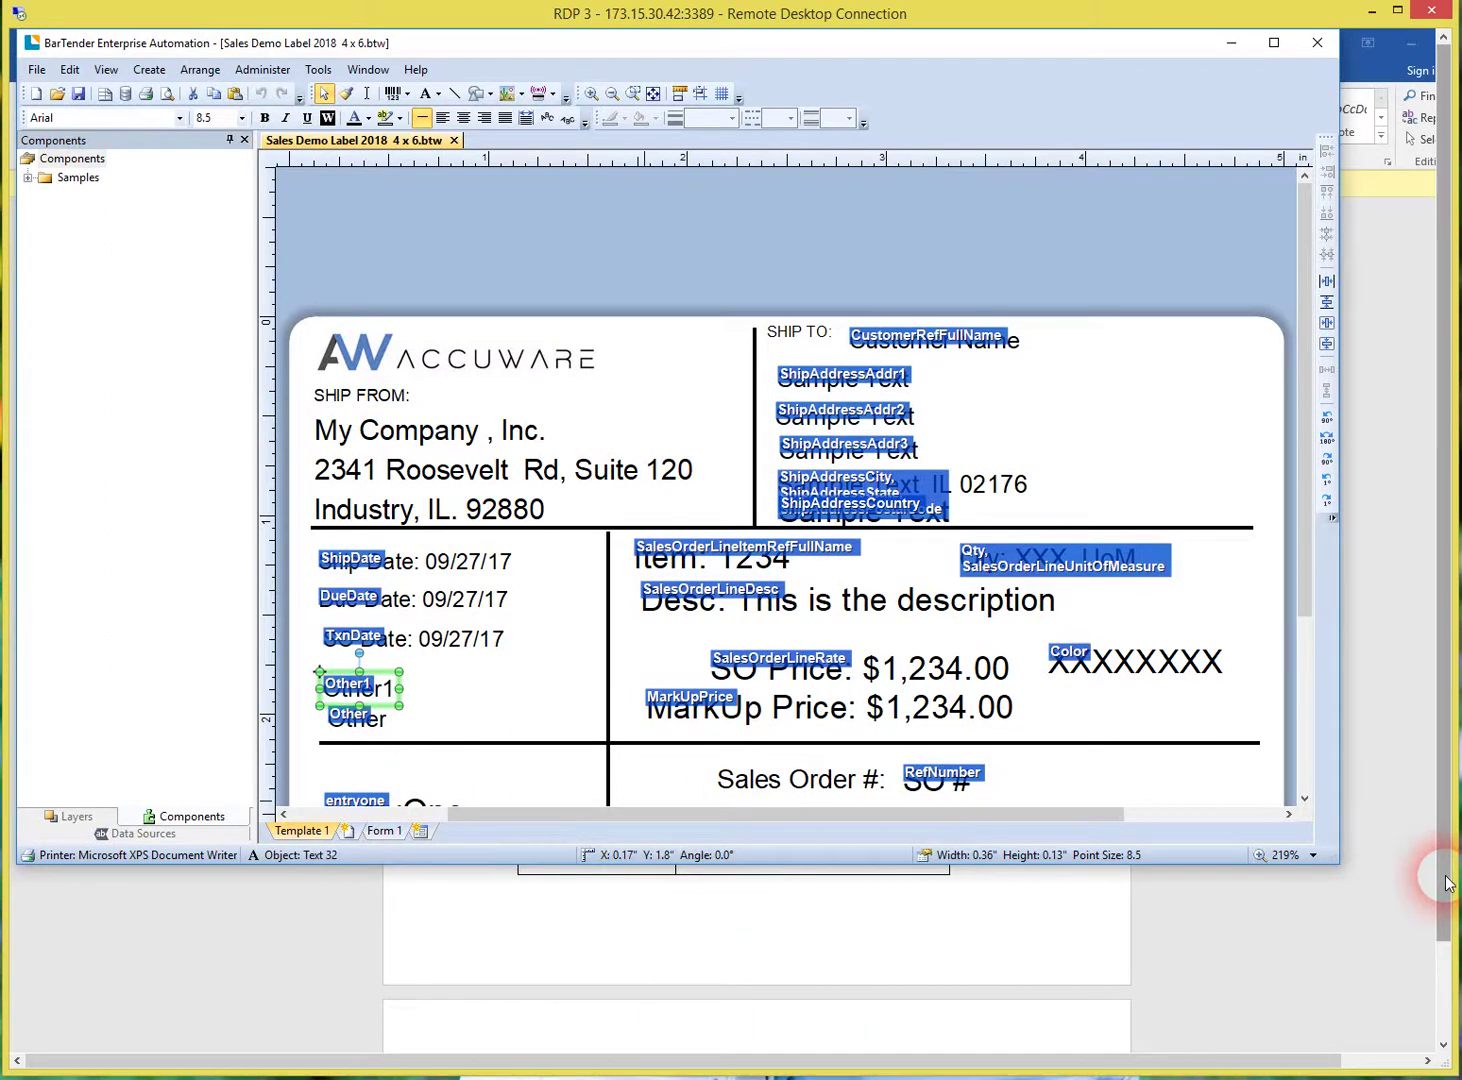
Switch to QuickBooks, then save and close the open sales order
drag(1436, 874, 1452, 1018)
click(679, 1033)
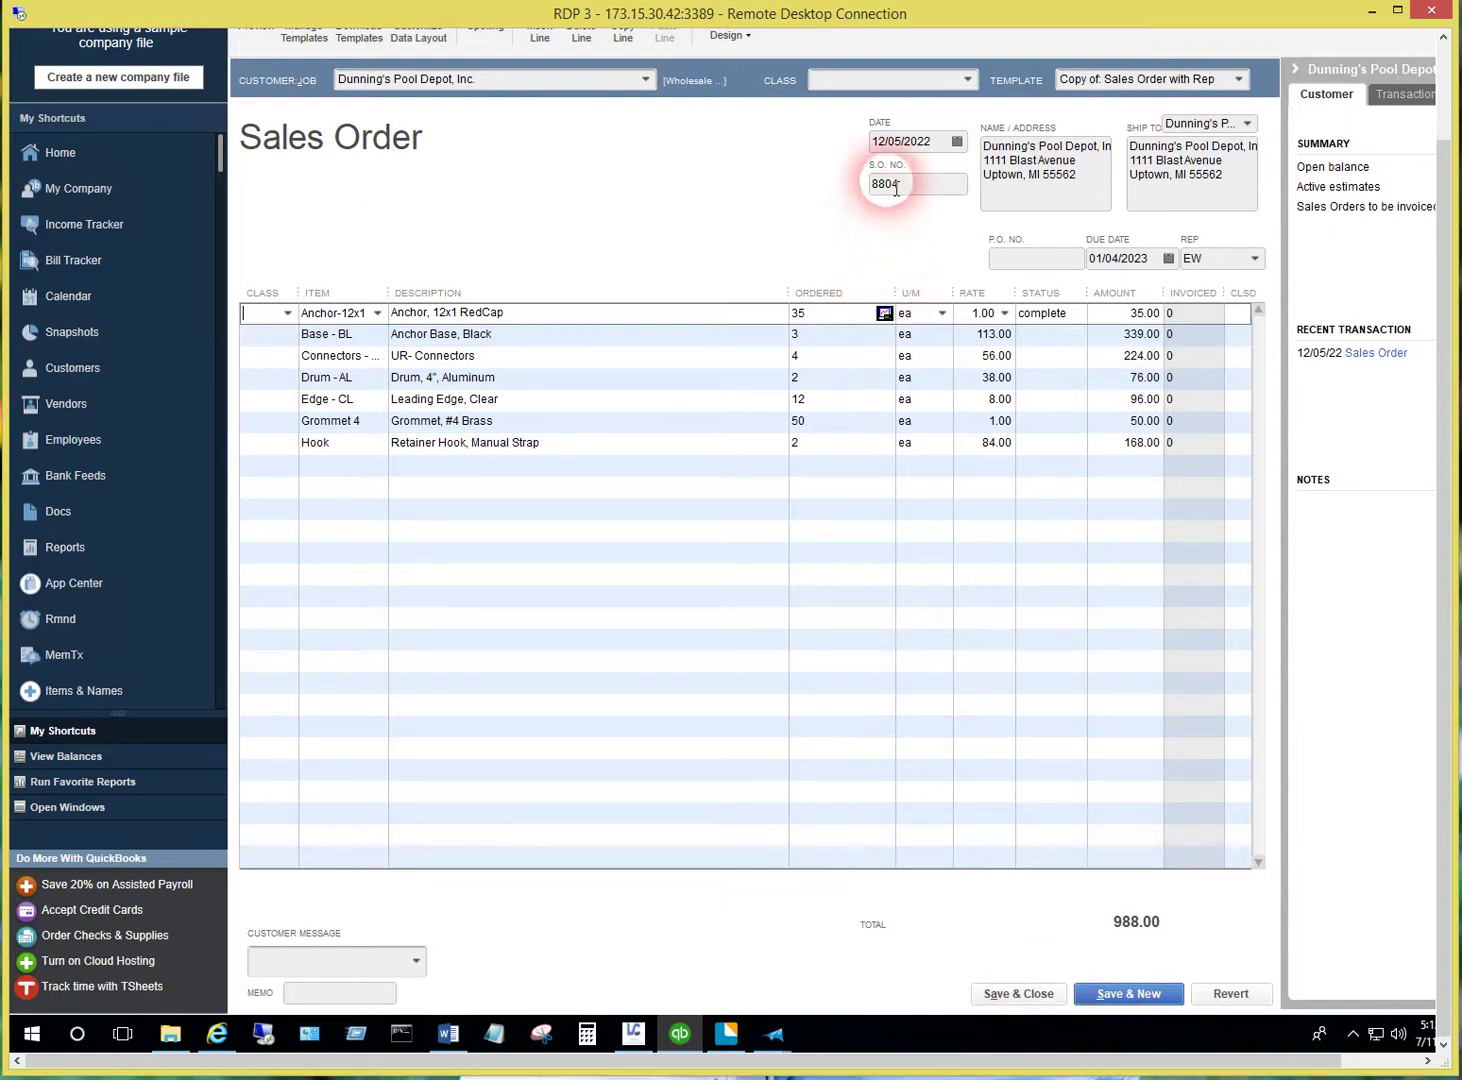
click(1012, 997)
click(672, 256)
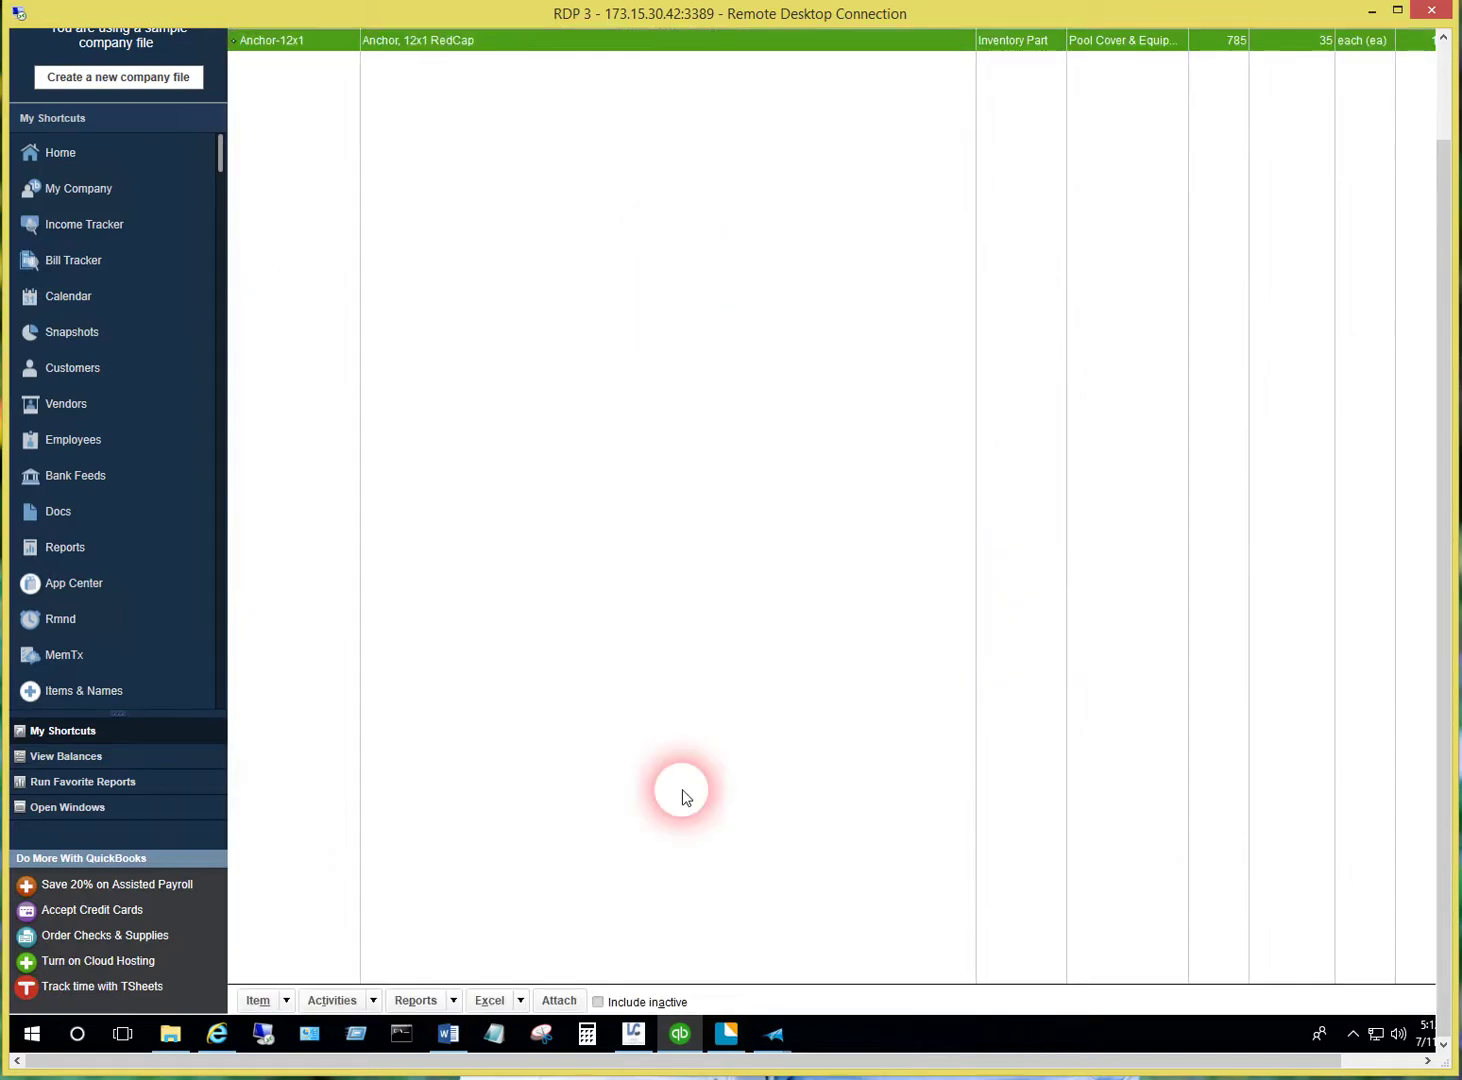
Switch to Label Connector, retrieve the sales order again and select only the Anchor-12x1 line for printing
click(633, 1033)
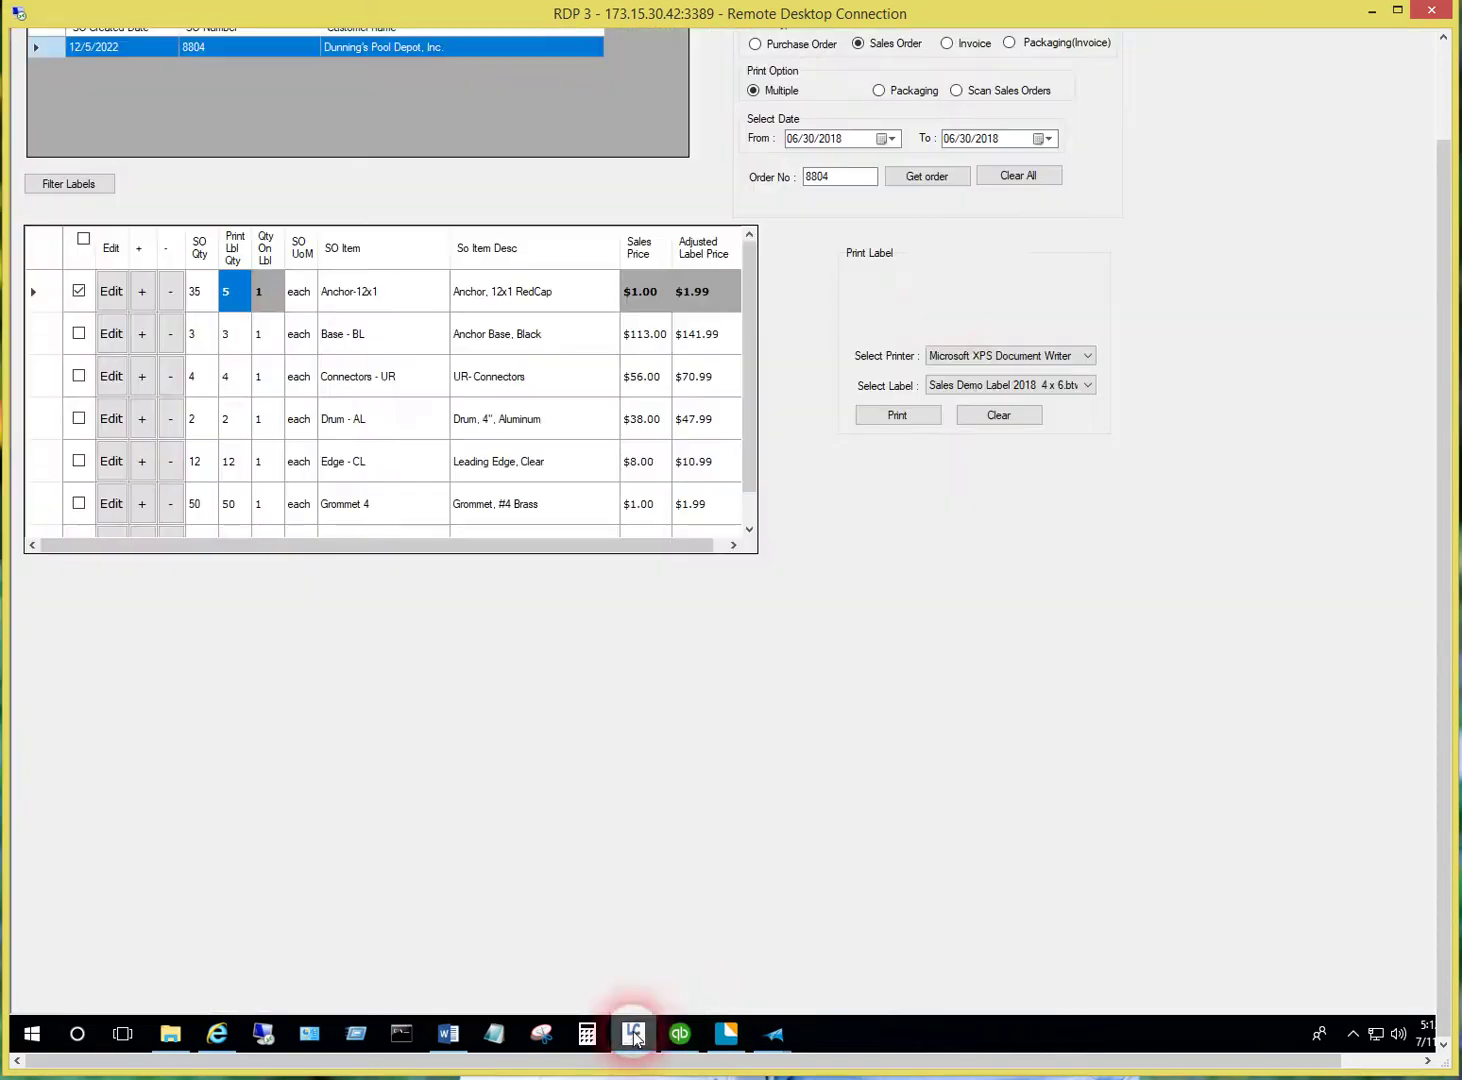
click(909, 179)
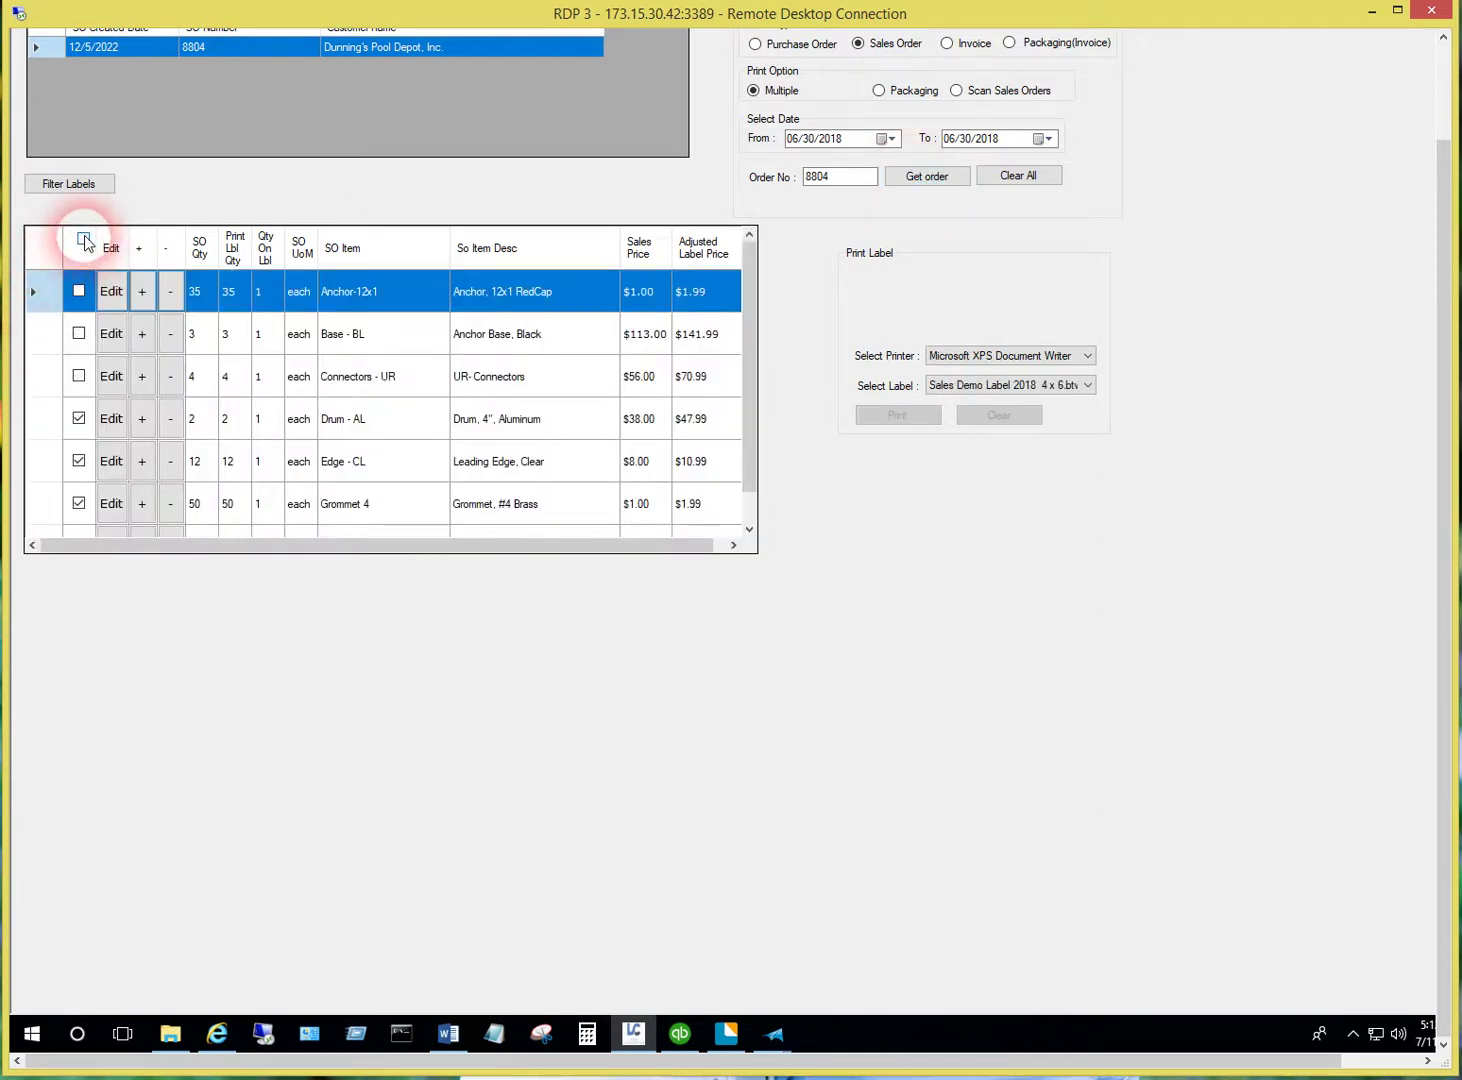
click(84, 240)
click(78, 290)
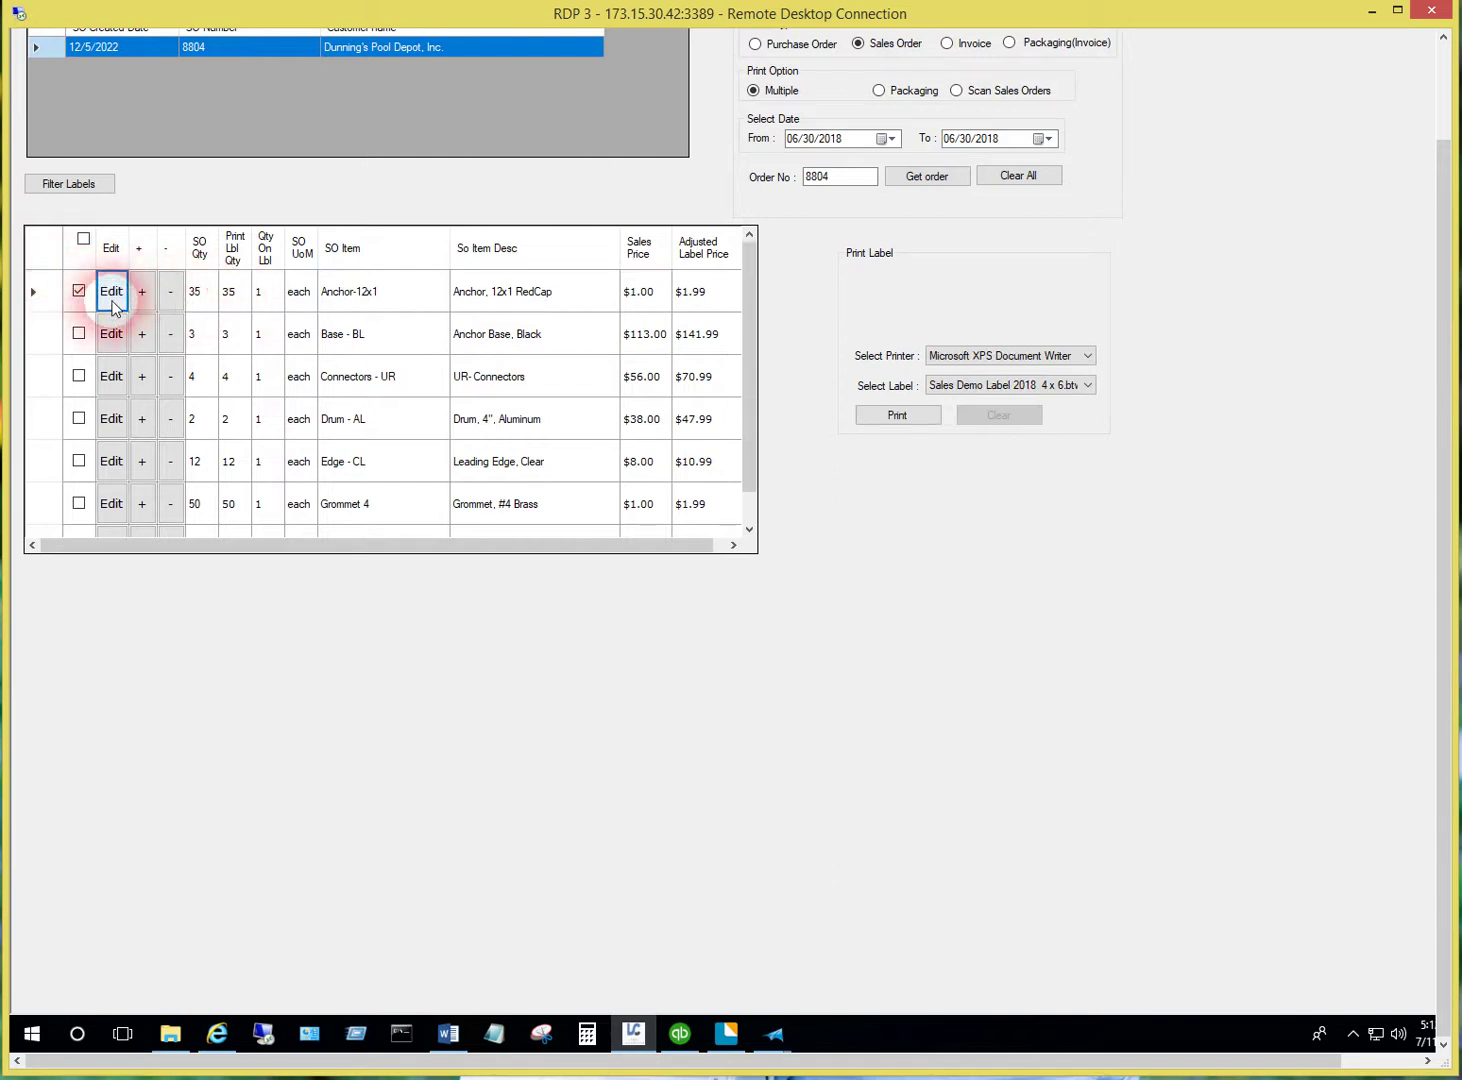
Set the label print quantity of the Anchor-12x1 line to 6
click(201, 292)
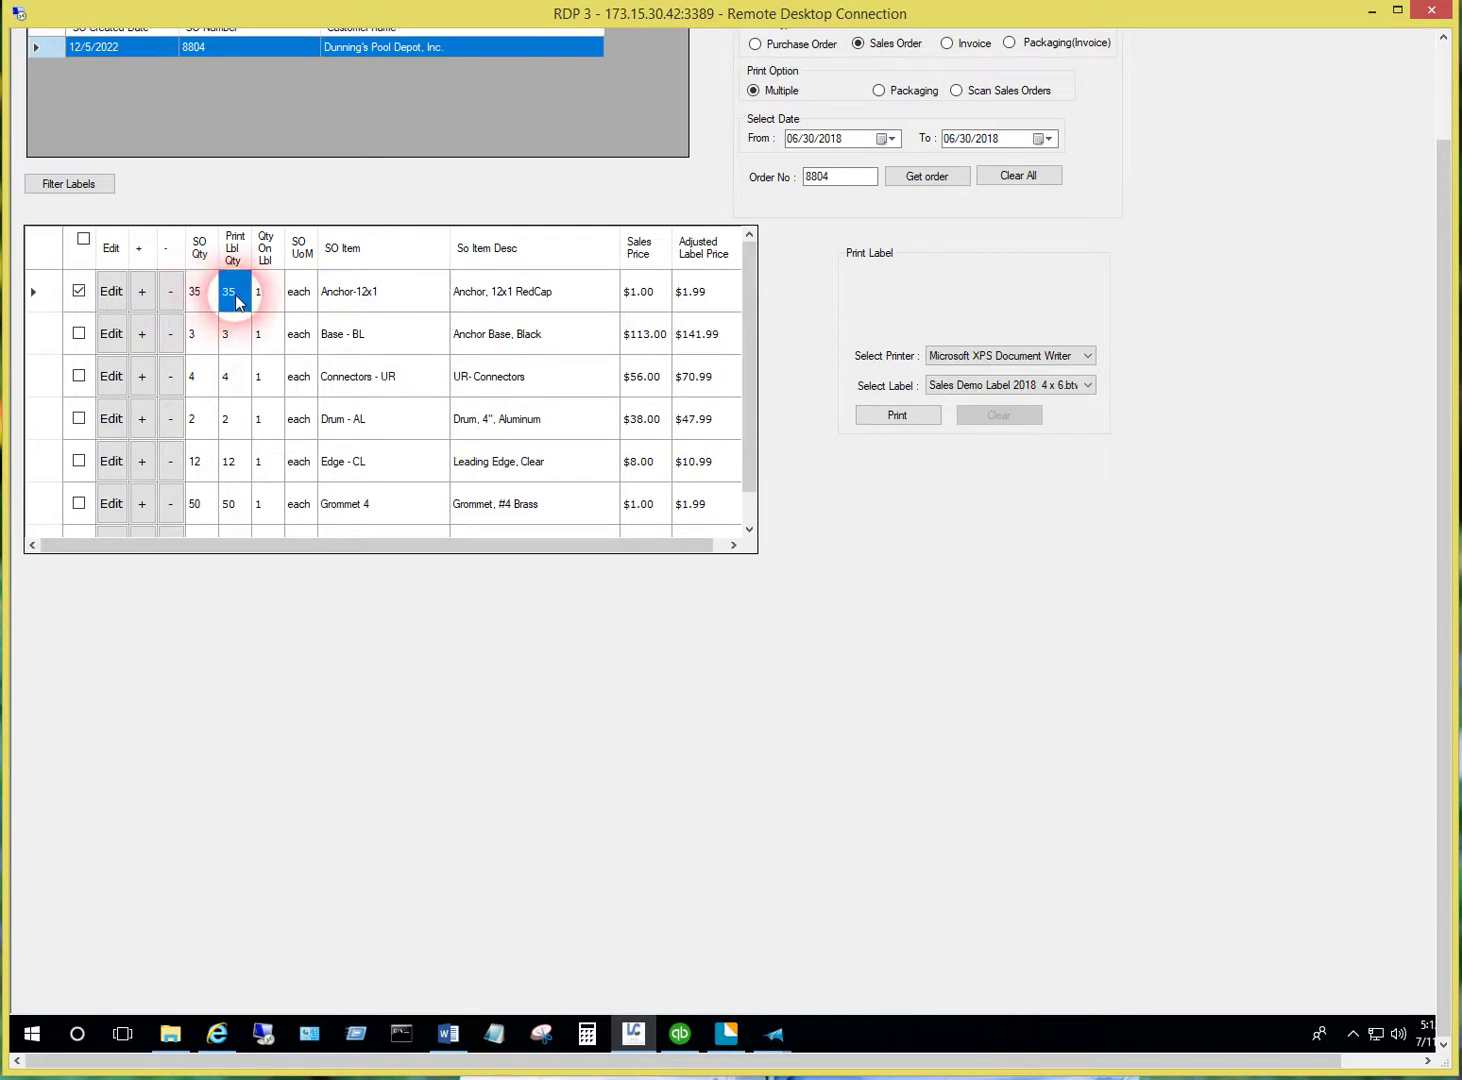
click(112, 292)
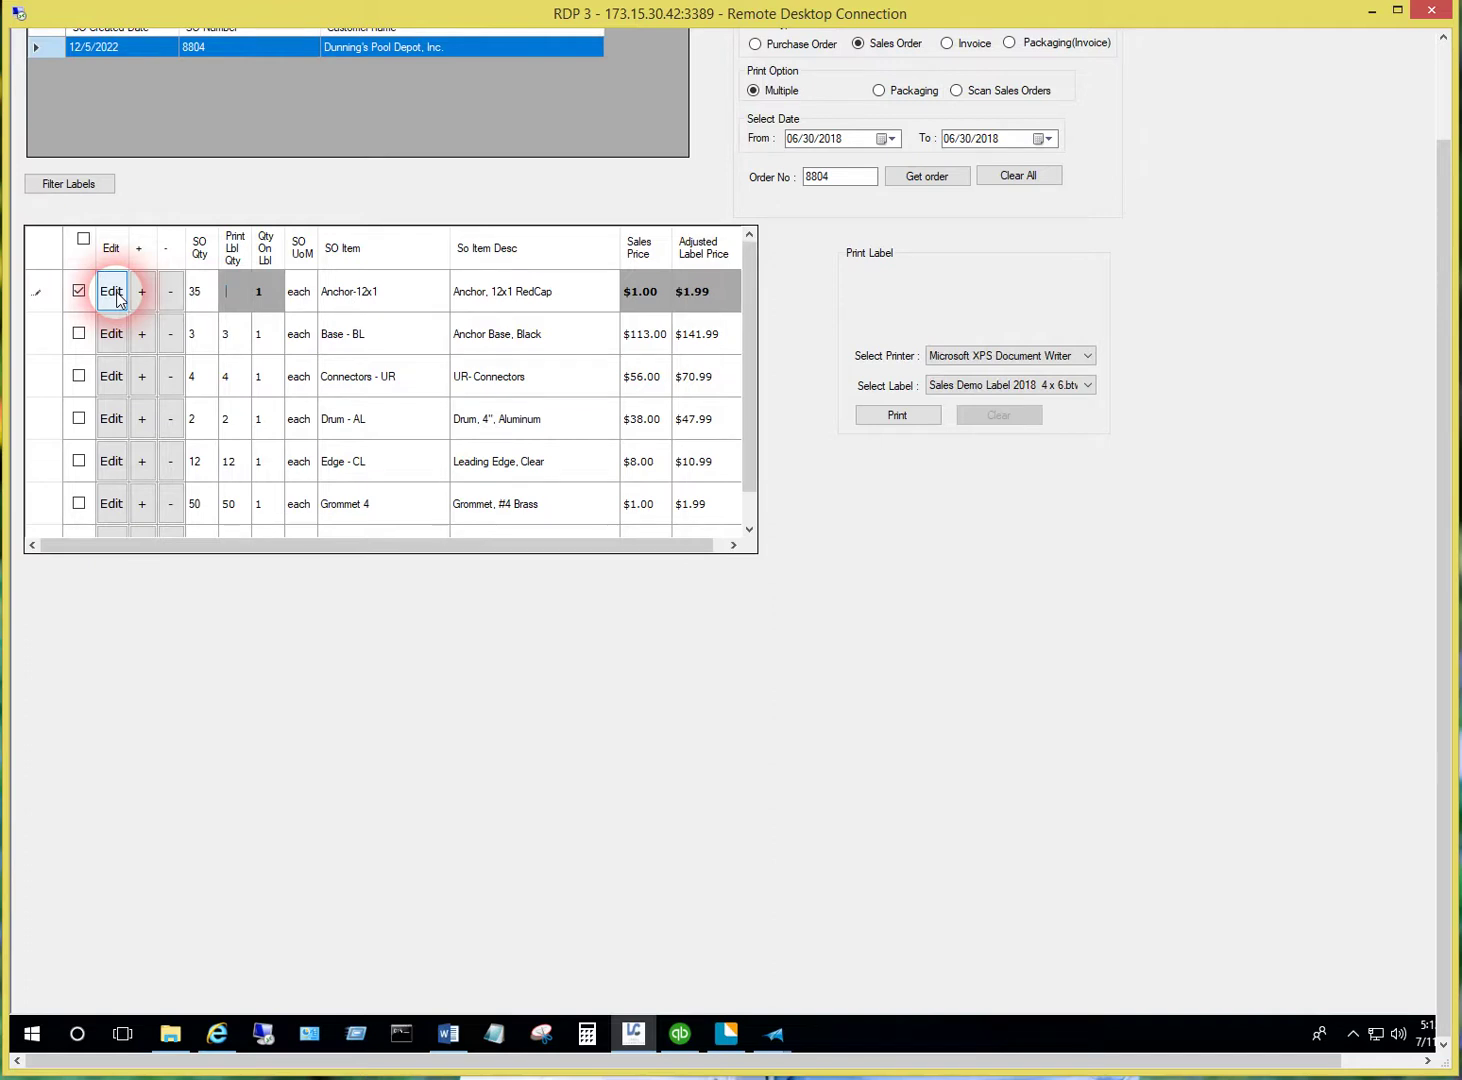
text(6)
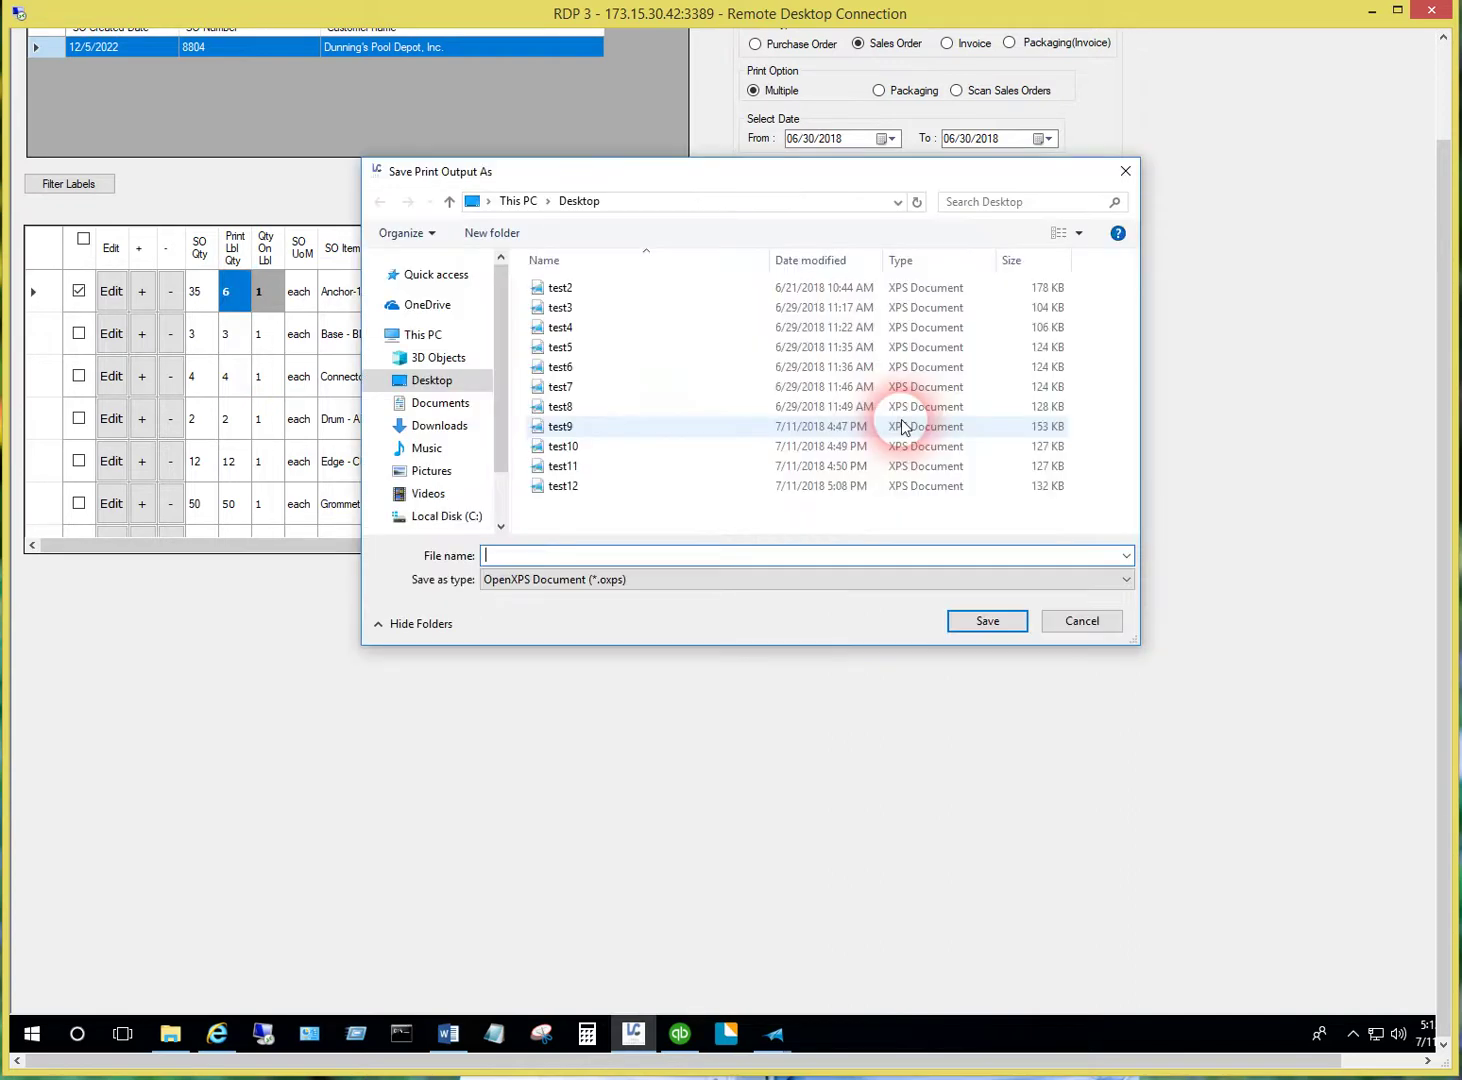
Print the labels and save the output on the Desktop as test13
click(581, 485)
double_click(506, 558)
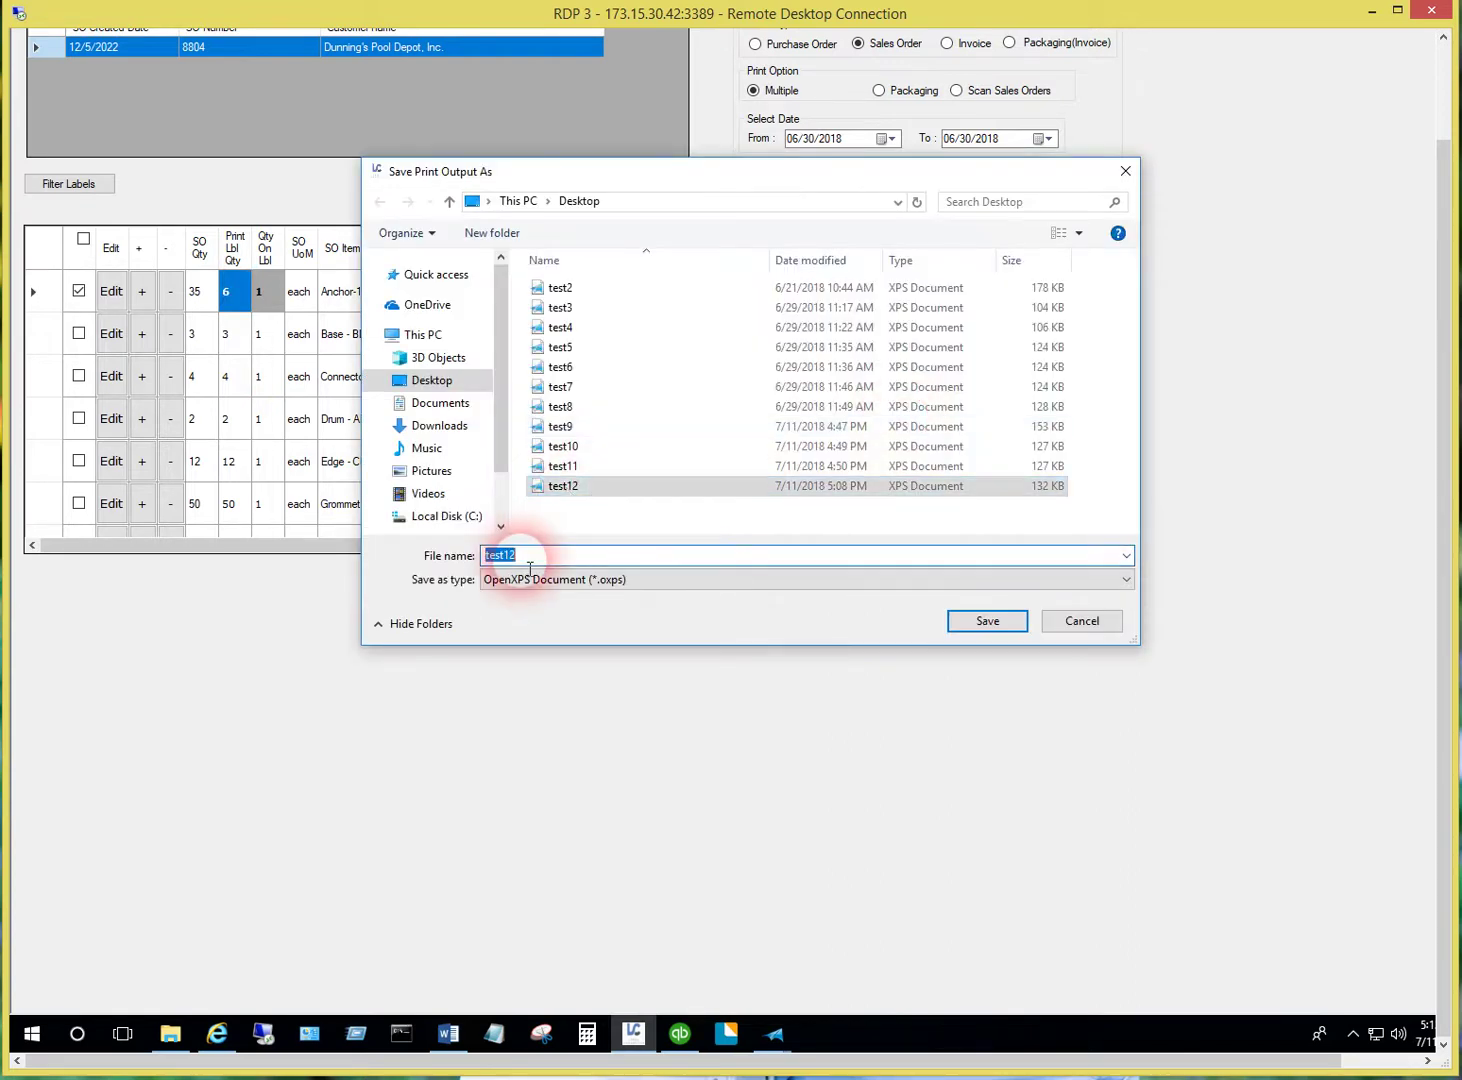
key(BackSpace)
text(3)
click(1005, 621)
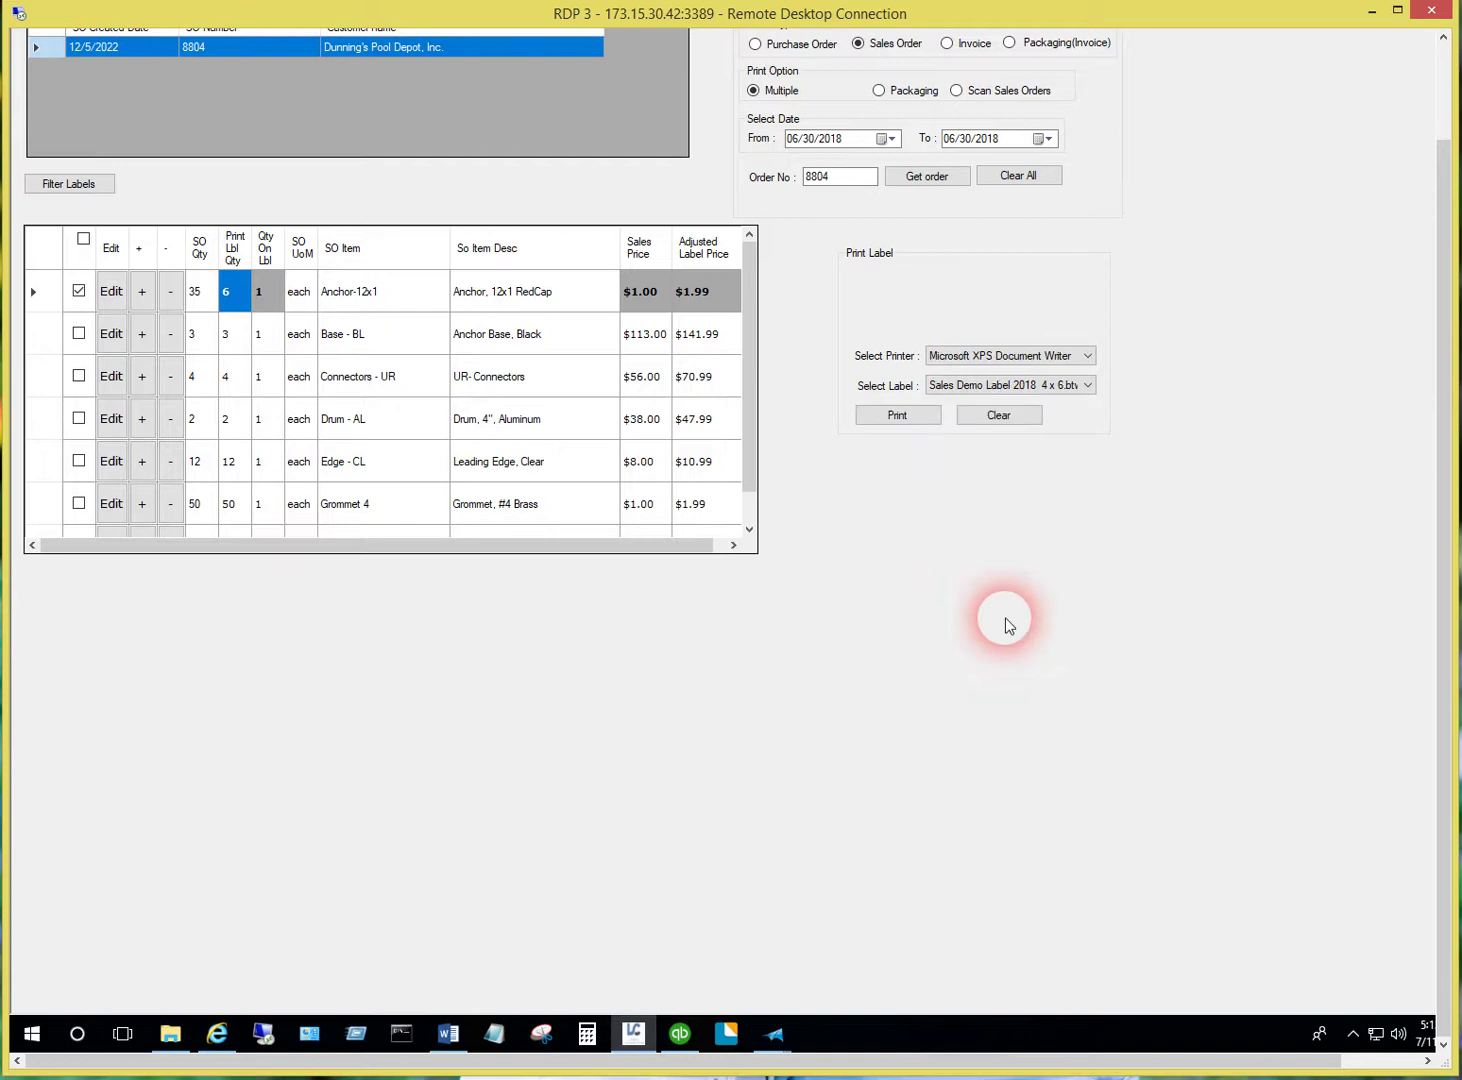
Open test13 from the recent files in File Explorer and check the Status and Color values on the printed labels
click(170, 1034)
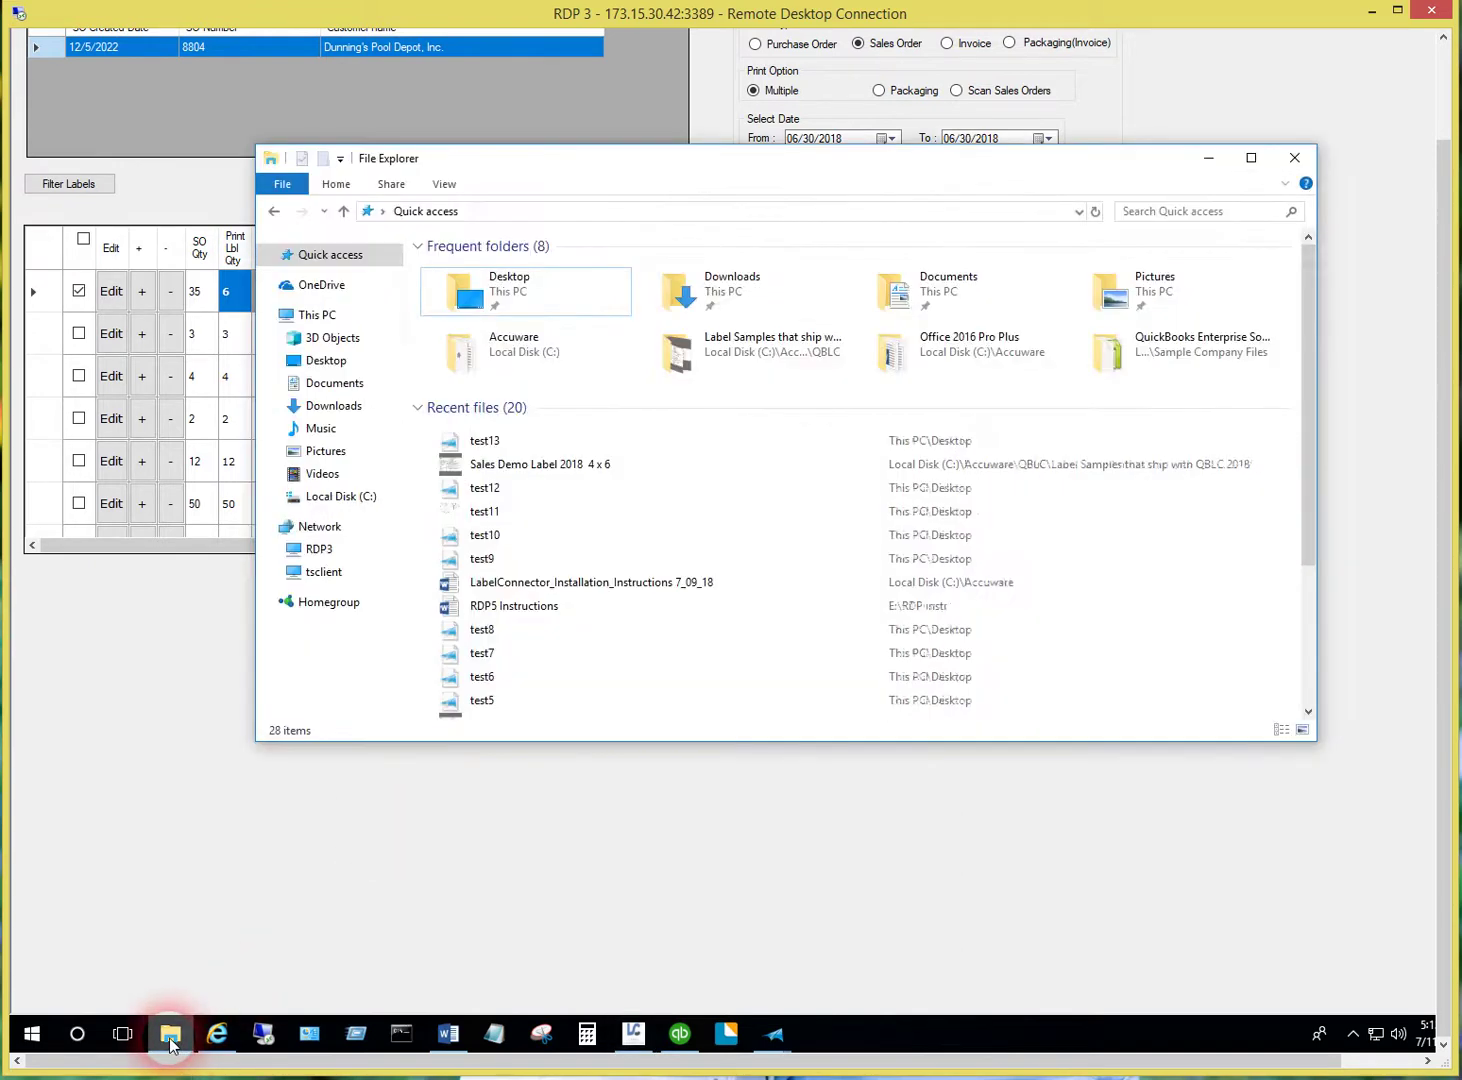
double_click(487, 442)
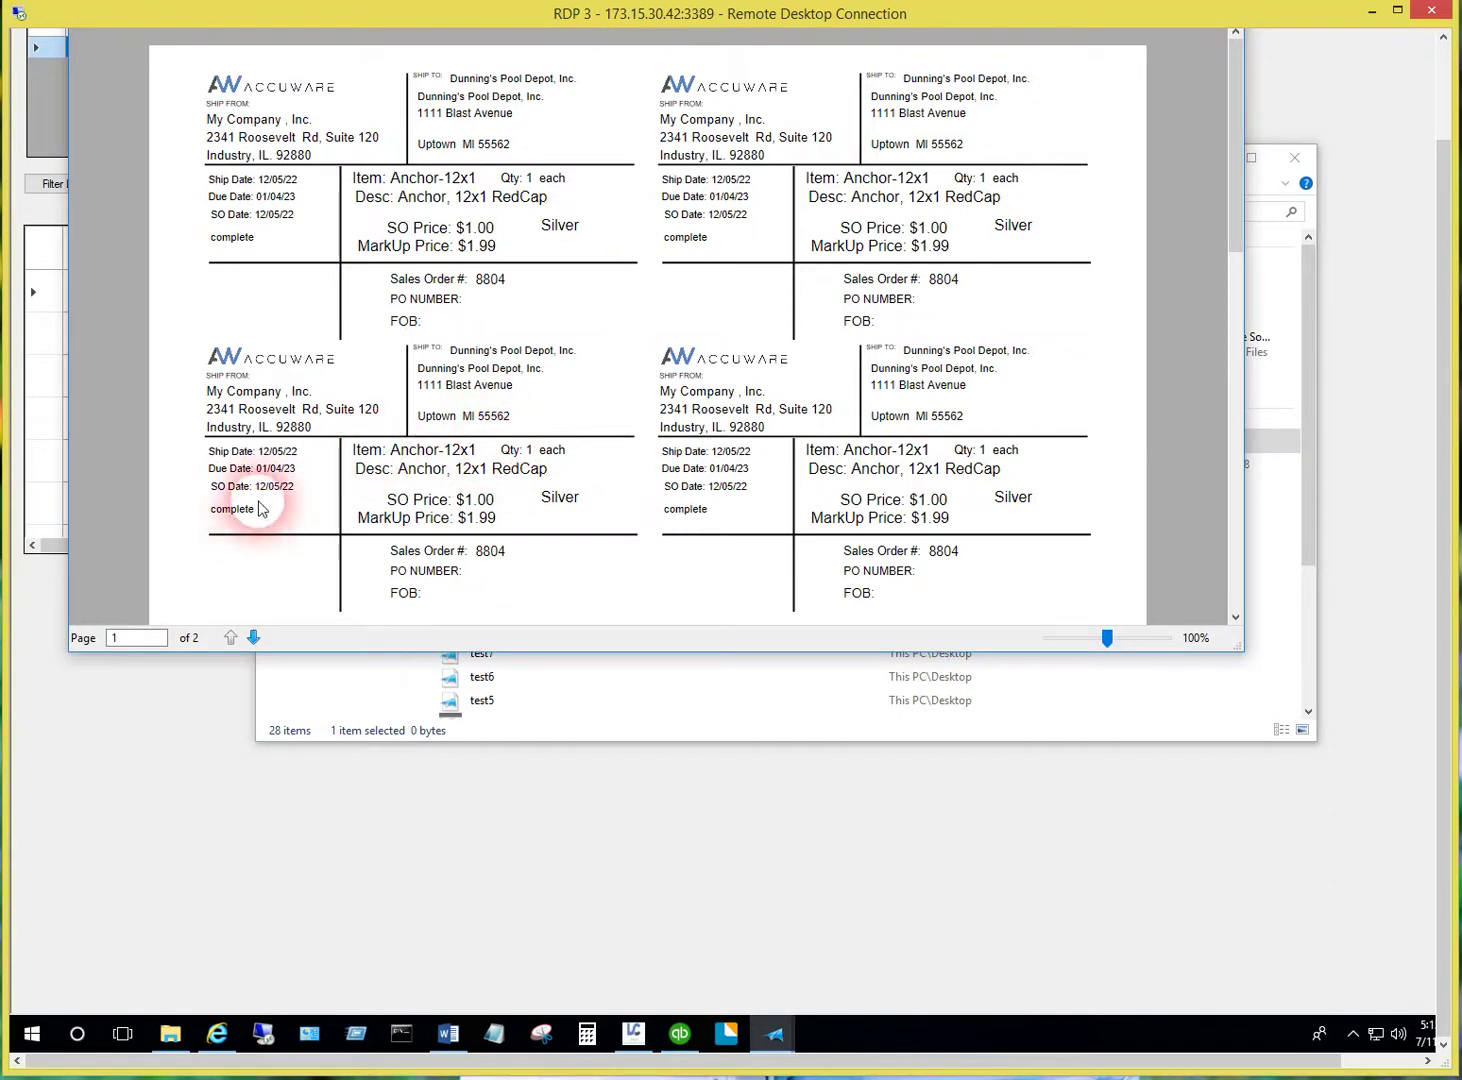
drag(1236, 215, 1212, 179)
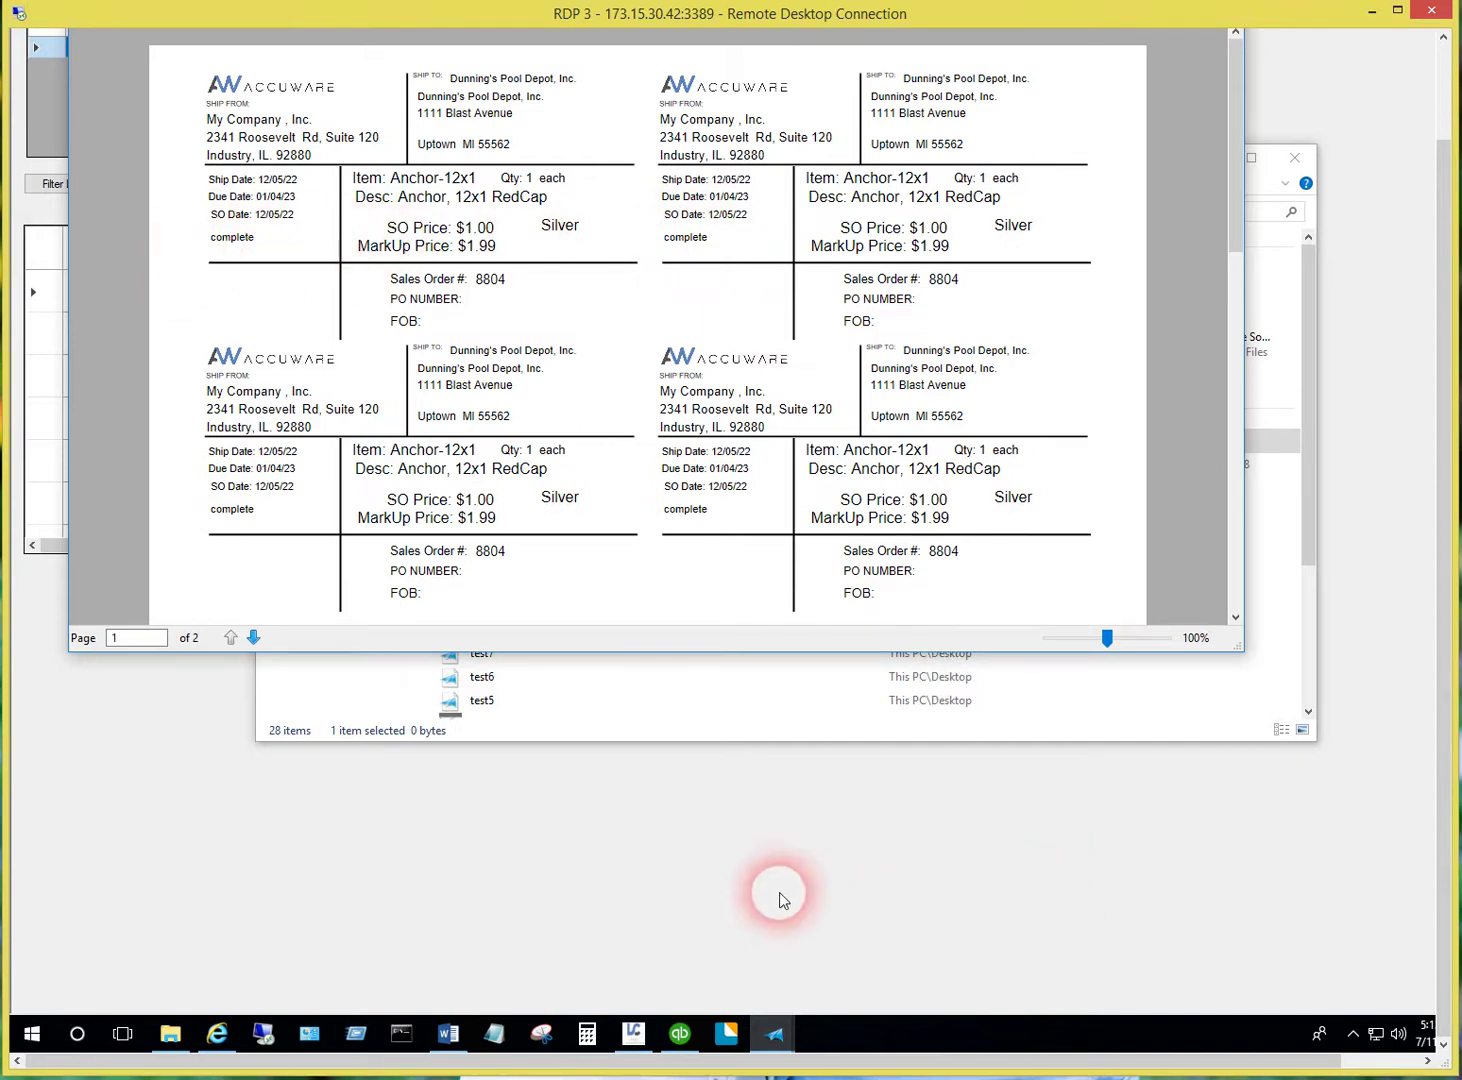
Switch to BarTender and reopen the label document Sales Demo Label 2018 4 x 6
click(724, 1037)
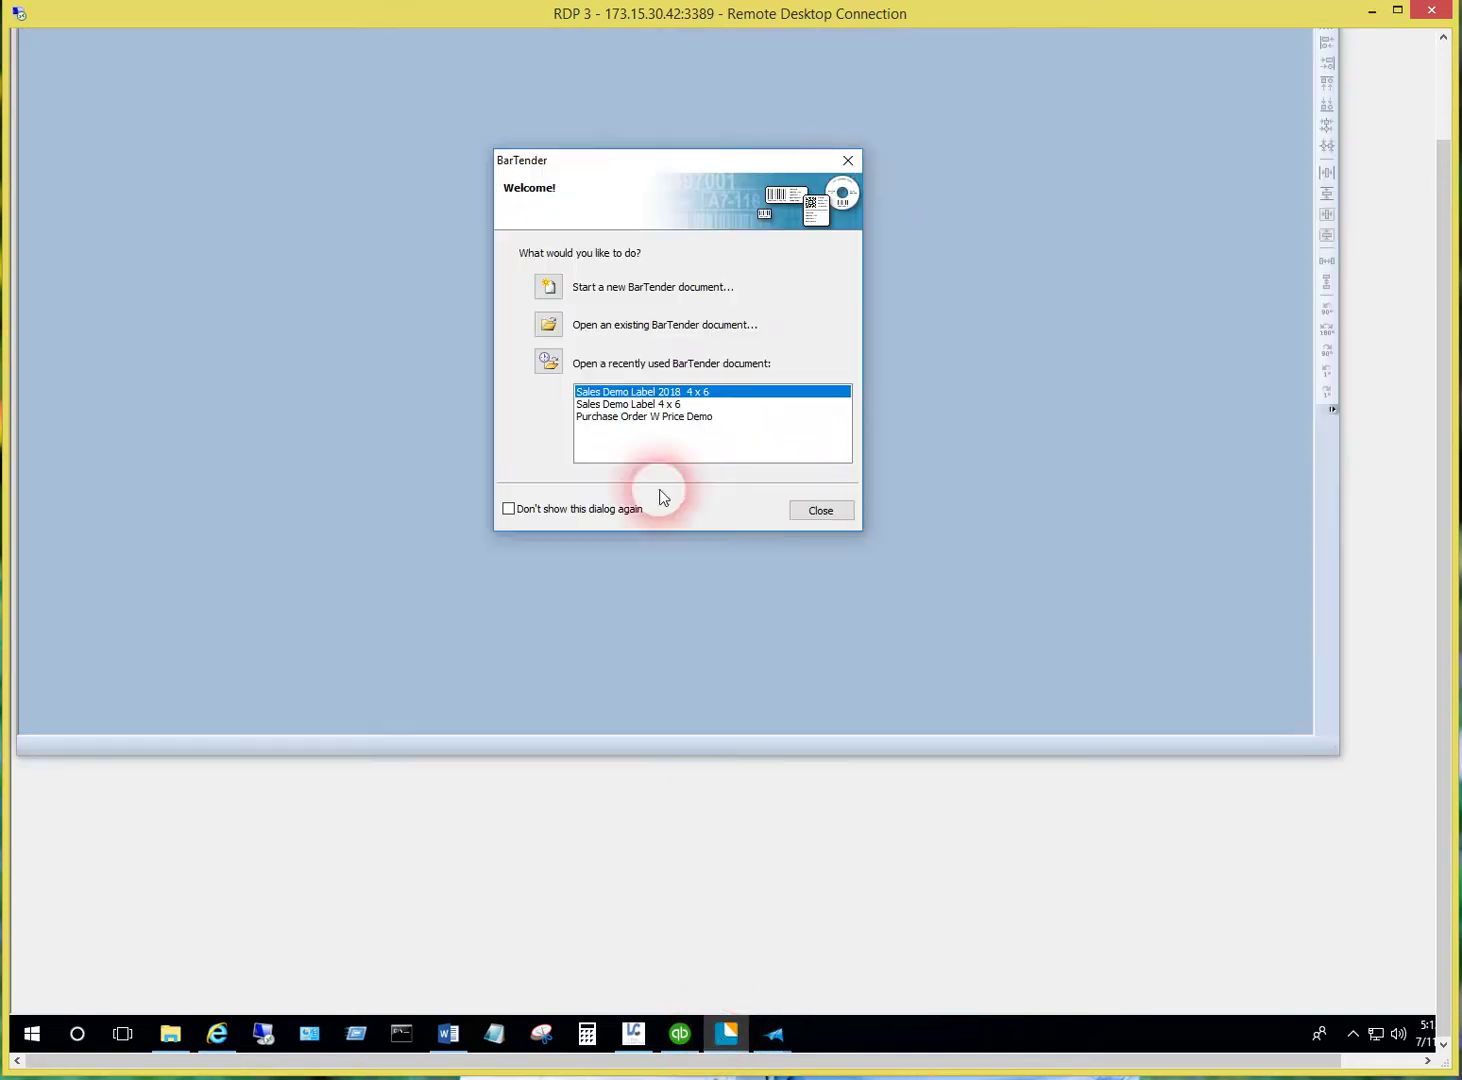
double_click(642, 393)
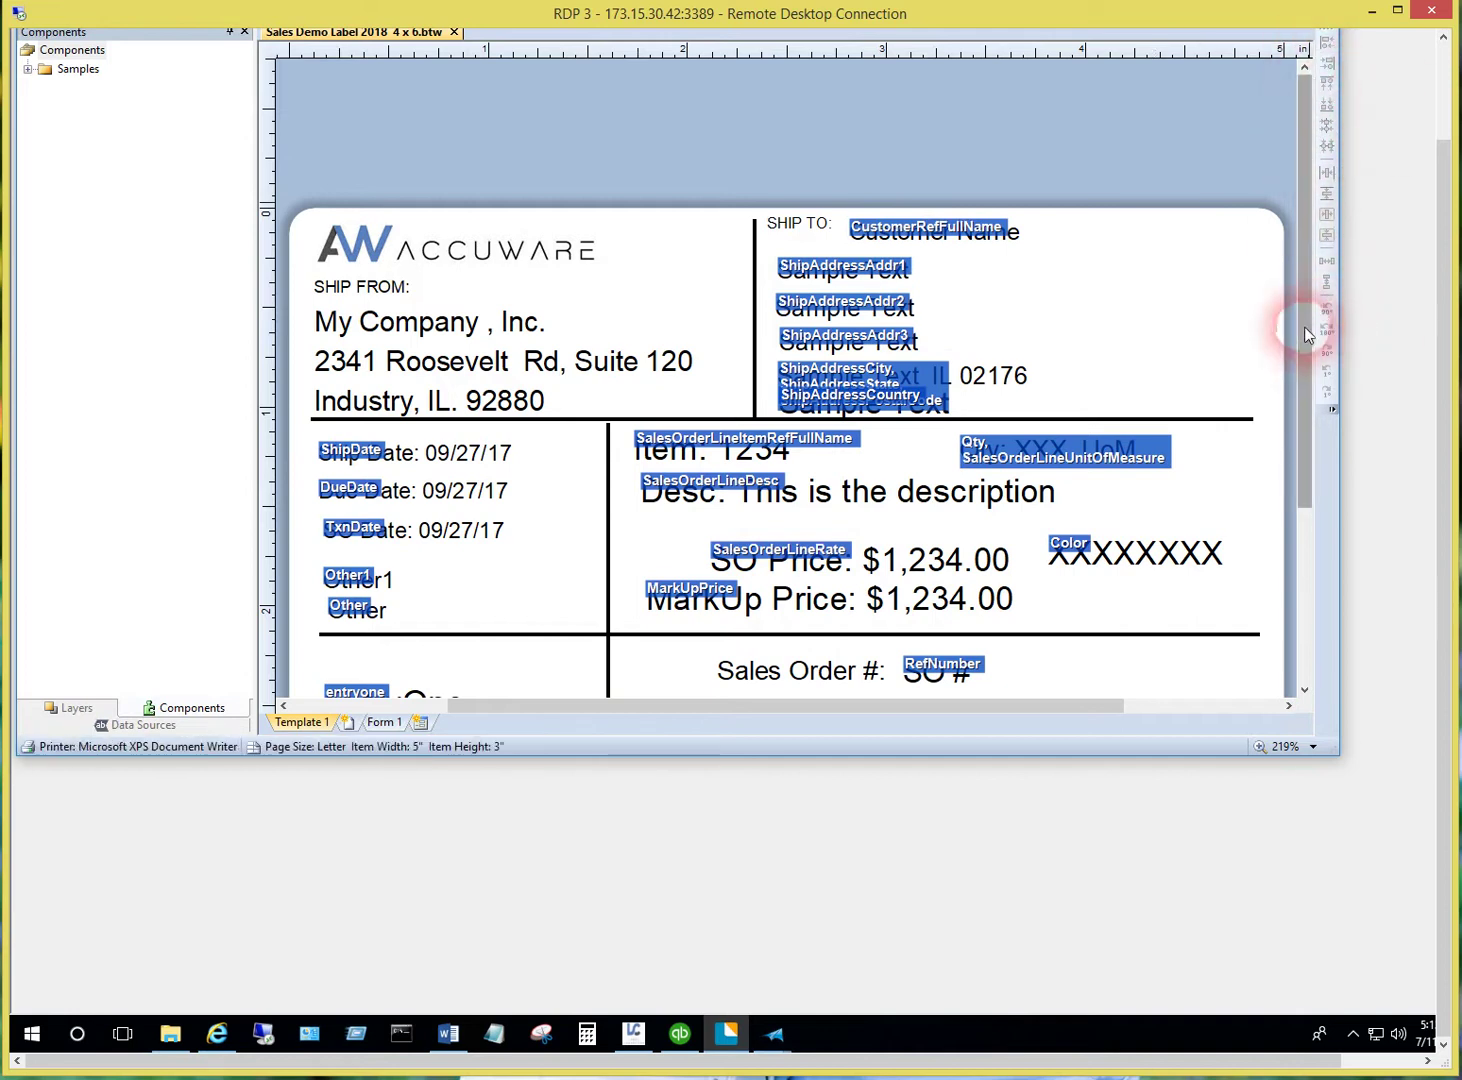
drag(1305, 326, 1309, 425)
Open the properties of the Other1 text object and examine its data source name and type
click(392, 437)
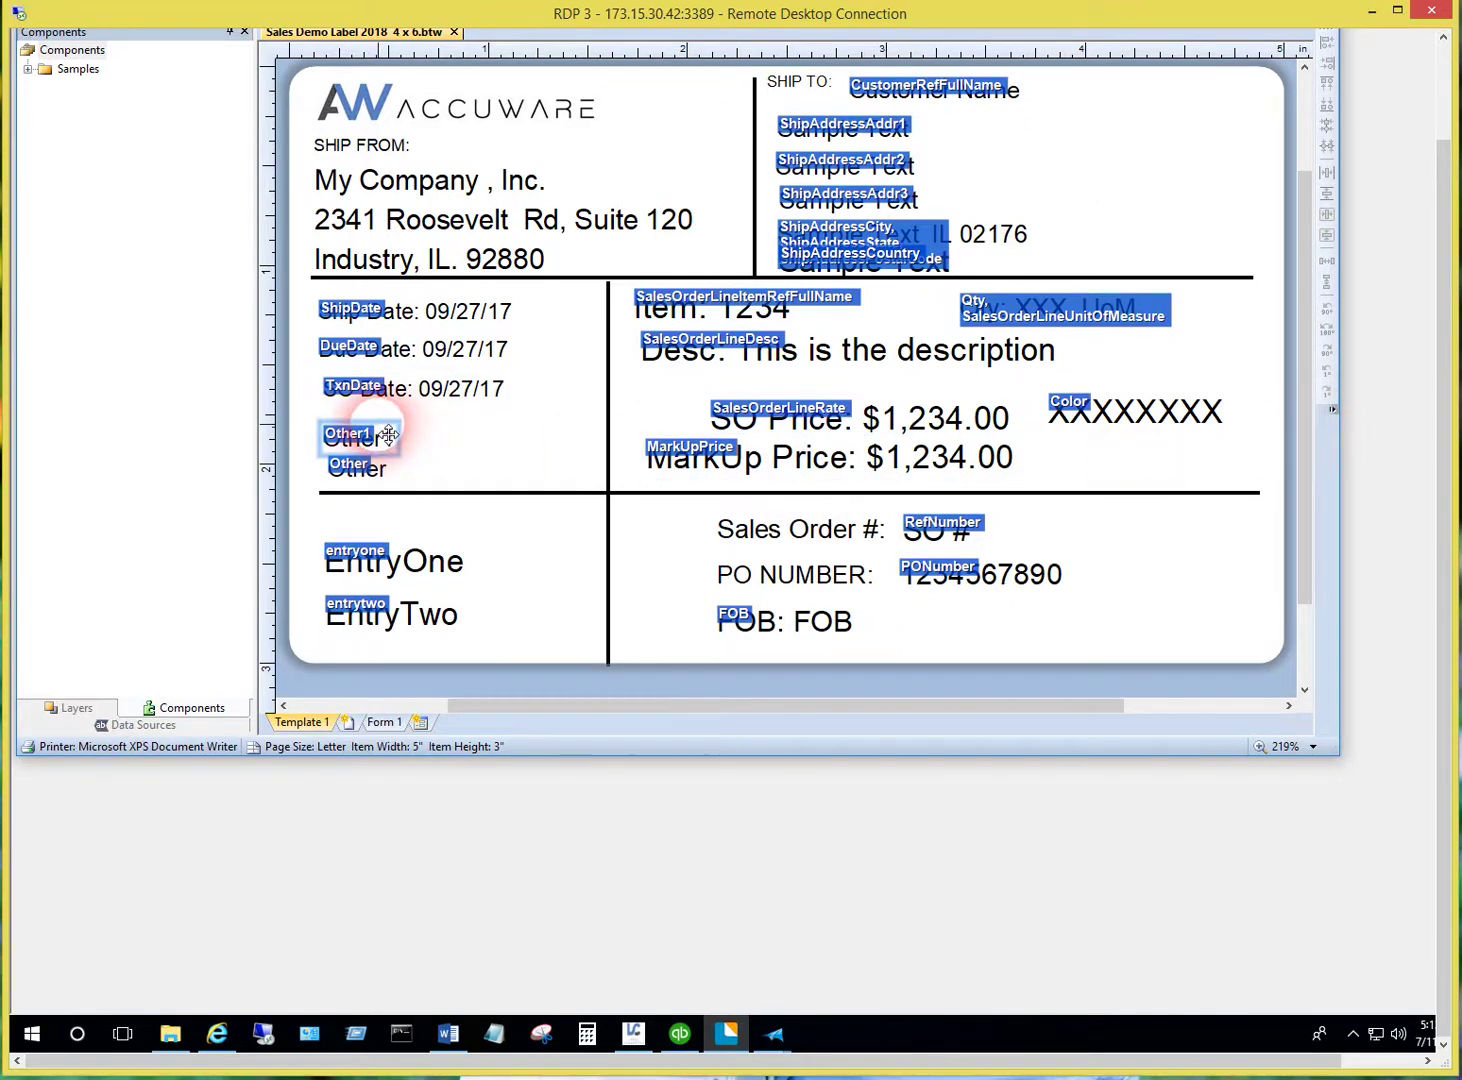
double_click(388, 432)
click(100, 125)
drag(1343, 360, 1309, 414)
drag(1450, 432, 1415, 232)
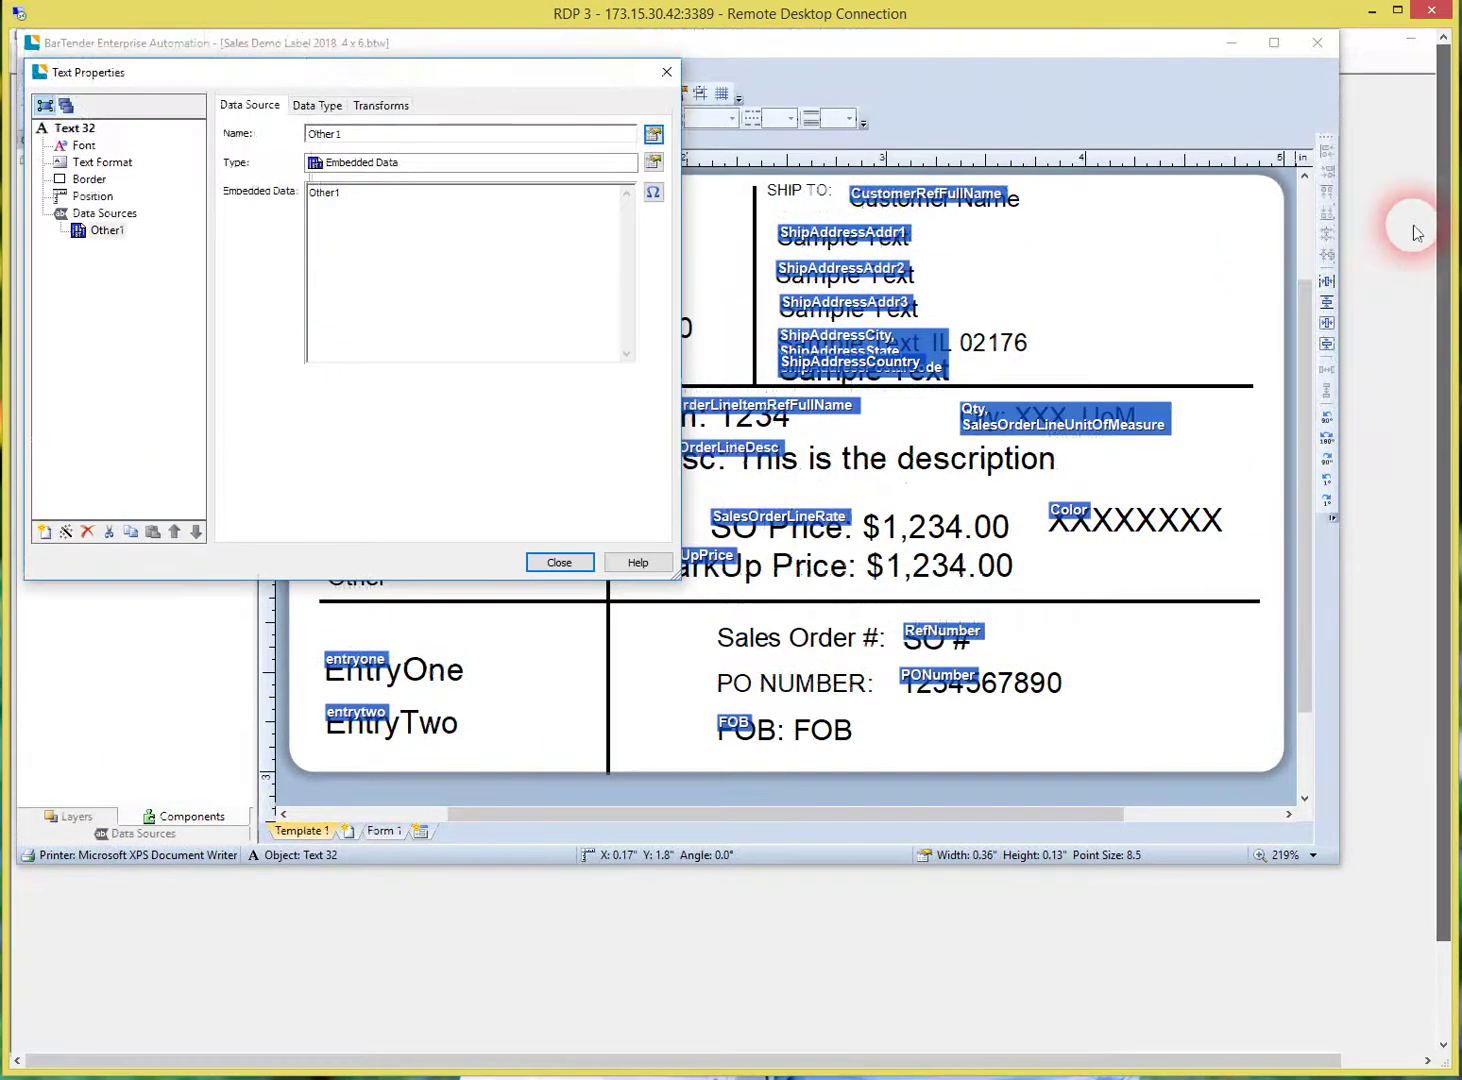
click(97, 242)
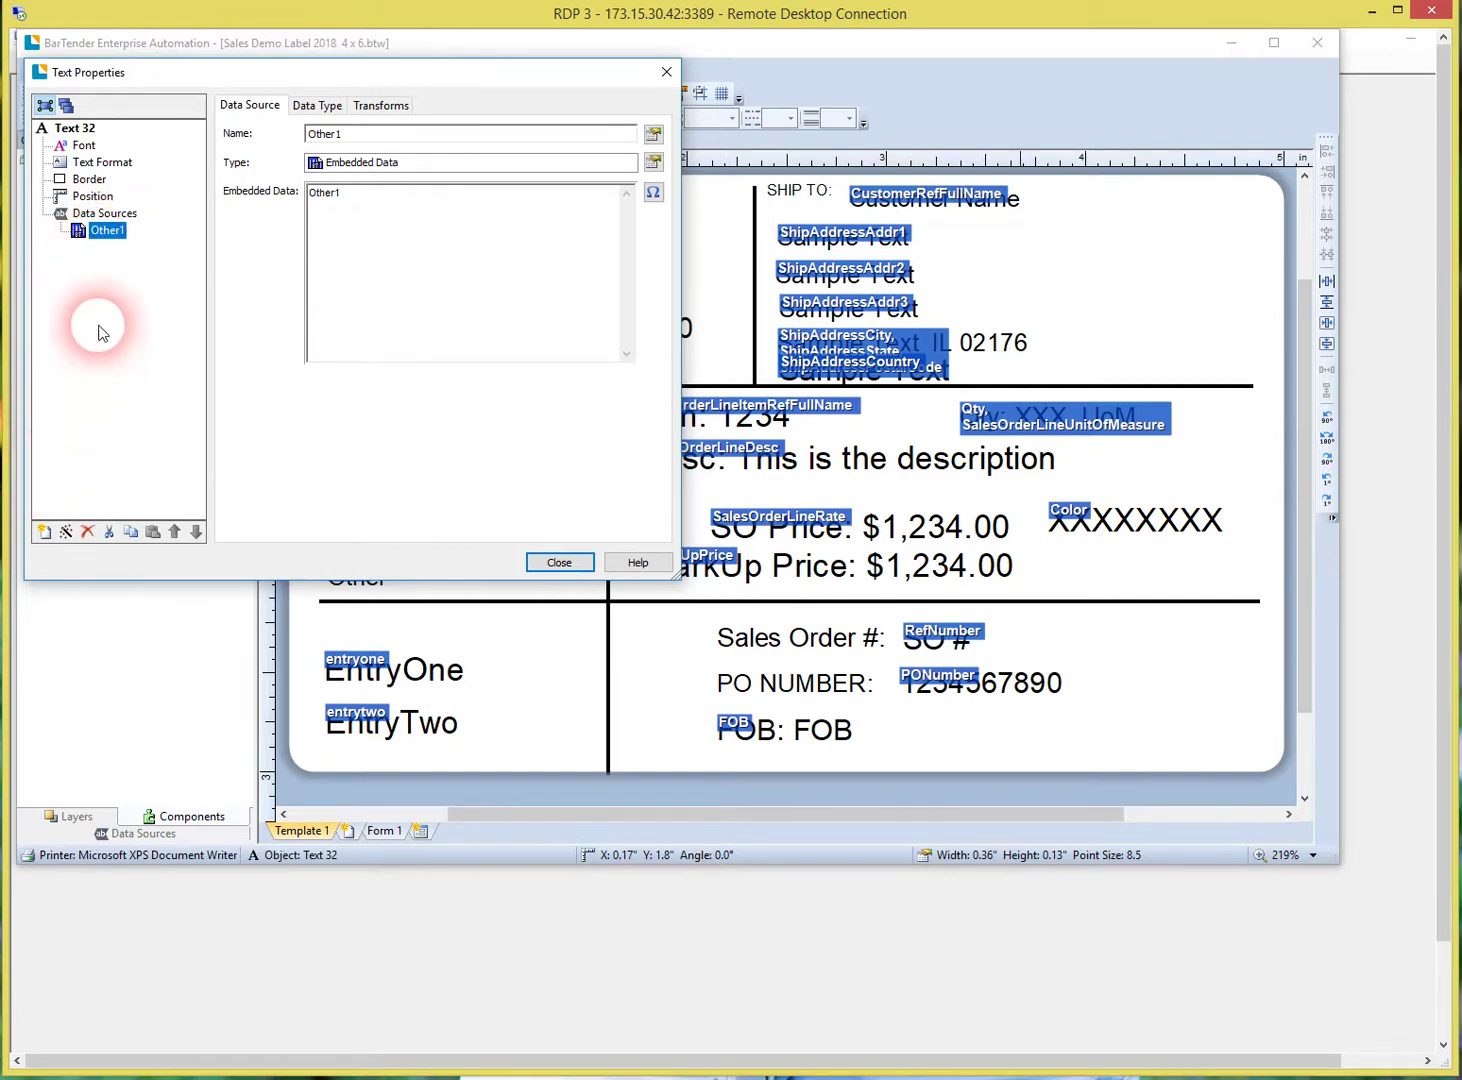
Add an embedded data source reading "Status:" to the Other1 text object and place it ahead of the Other1 source
click(48, 535)
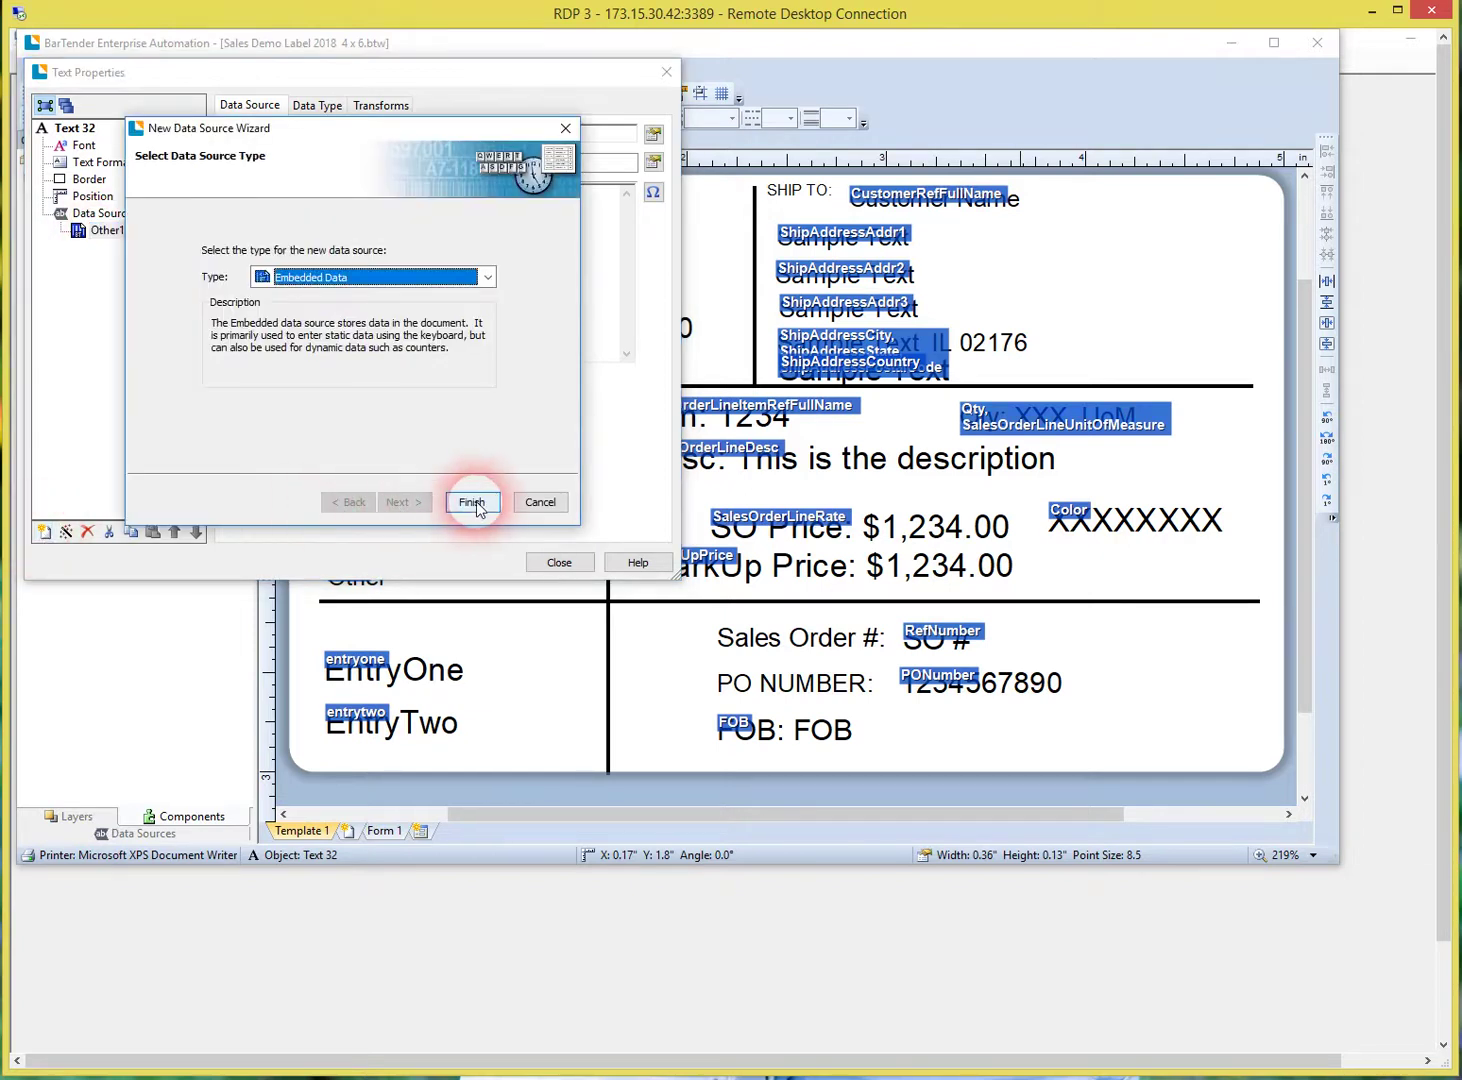
click(472, 503)
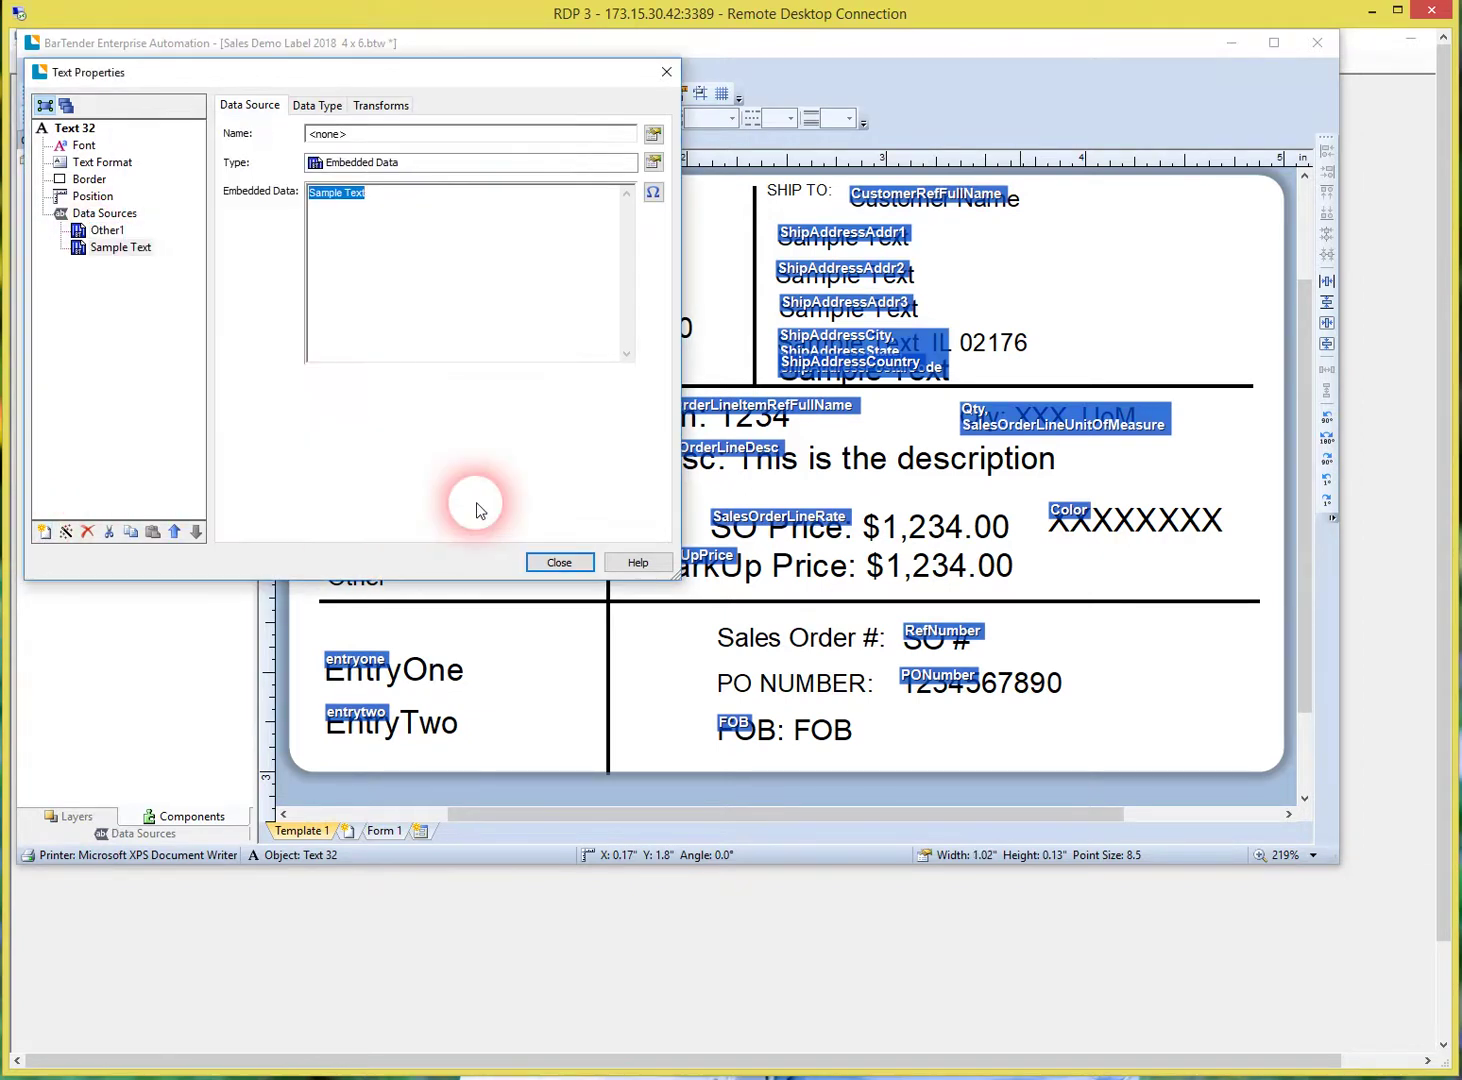
drag(388, 205, 320, 200)
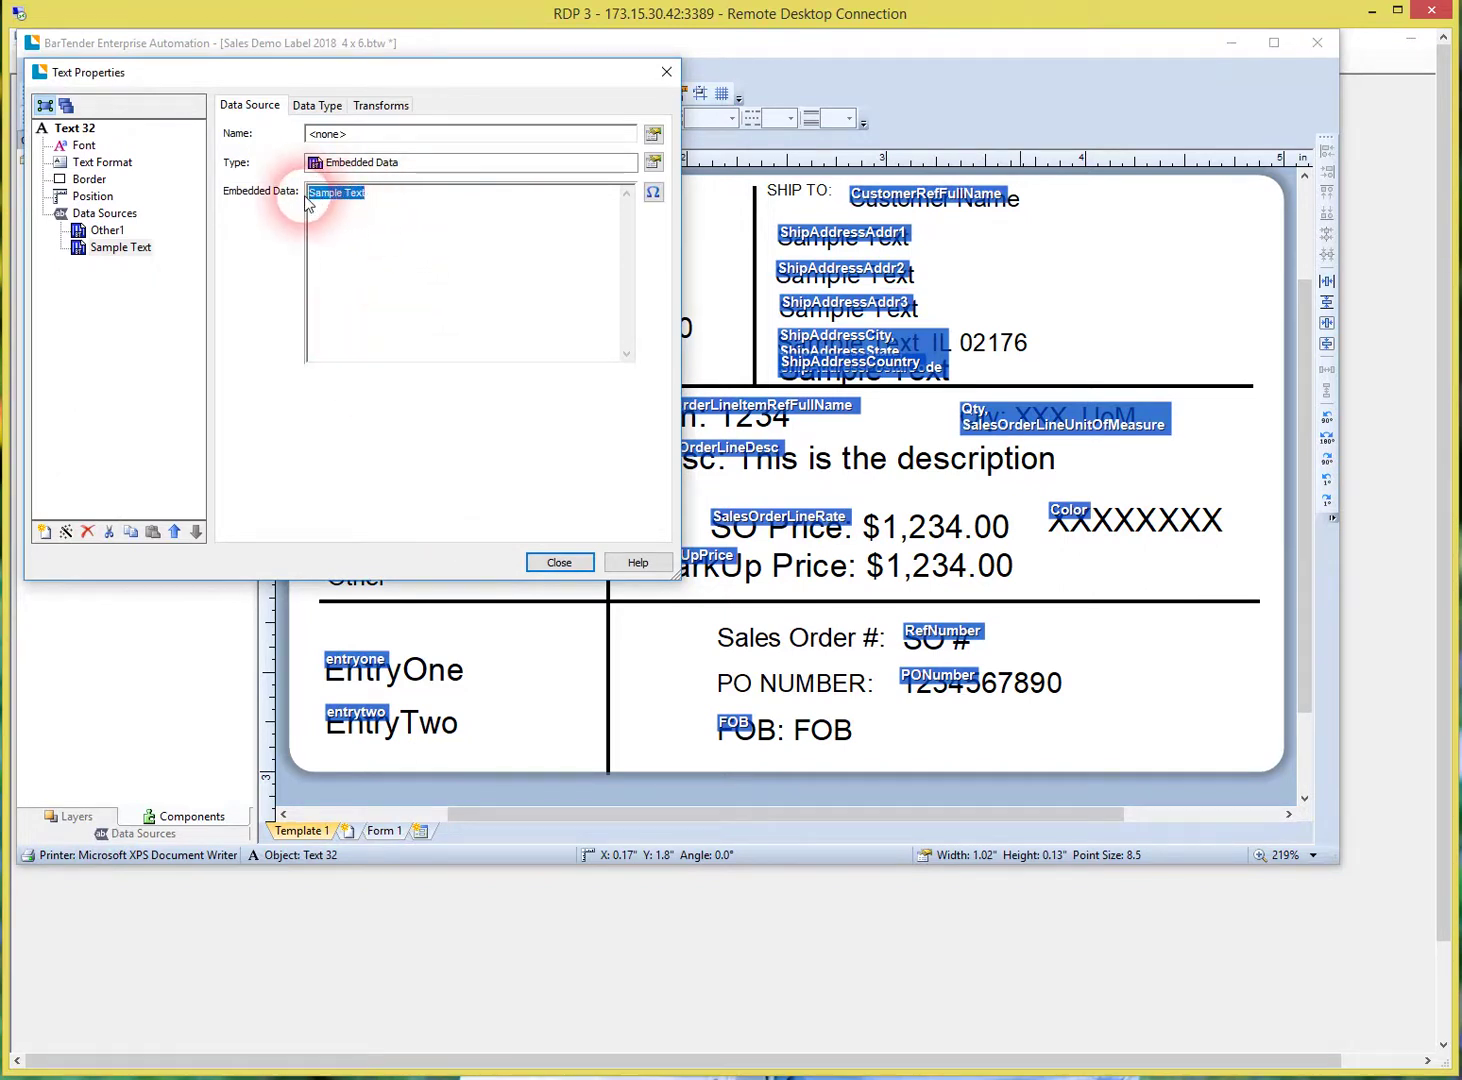
text(Status:)
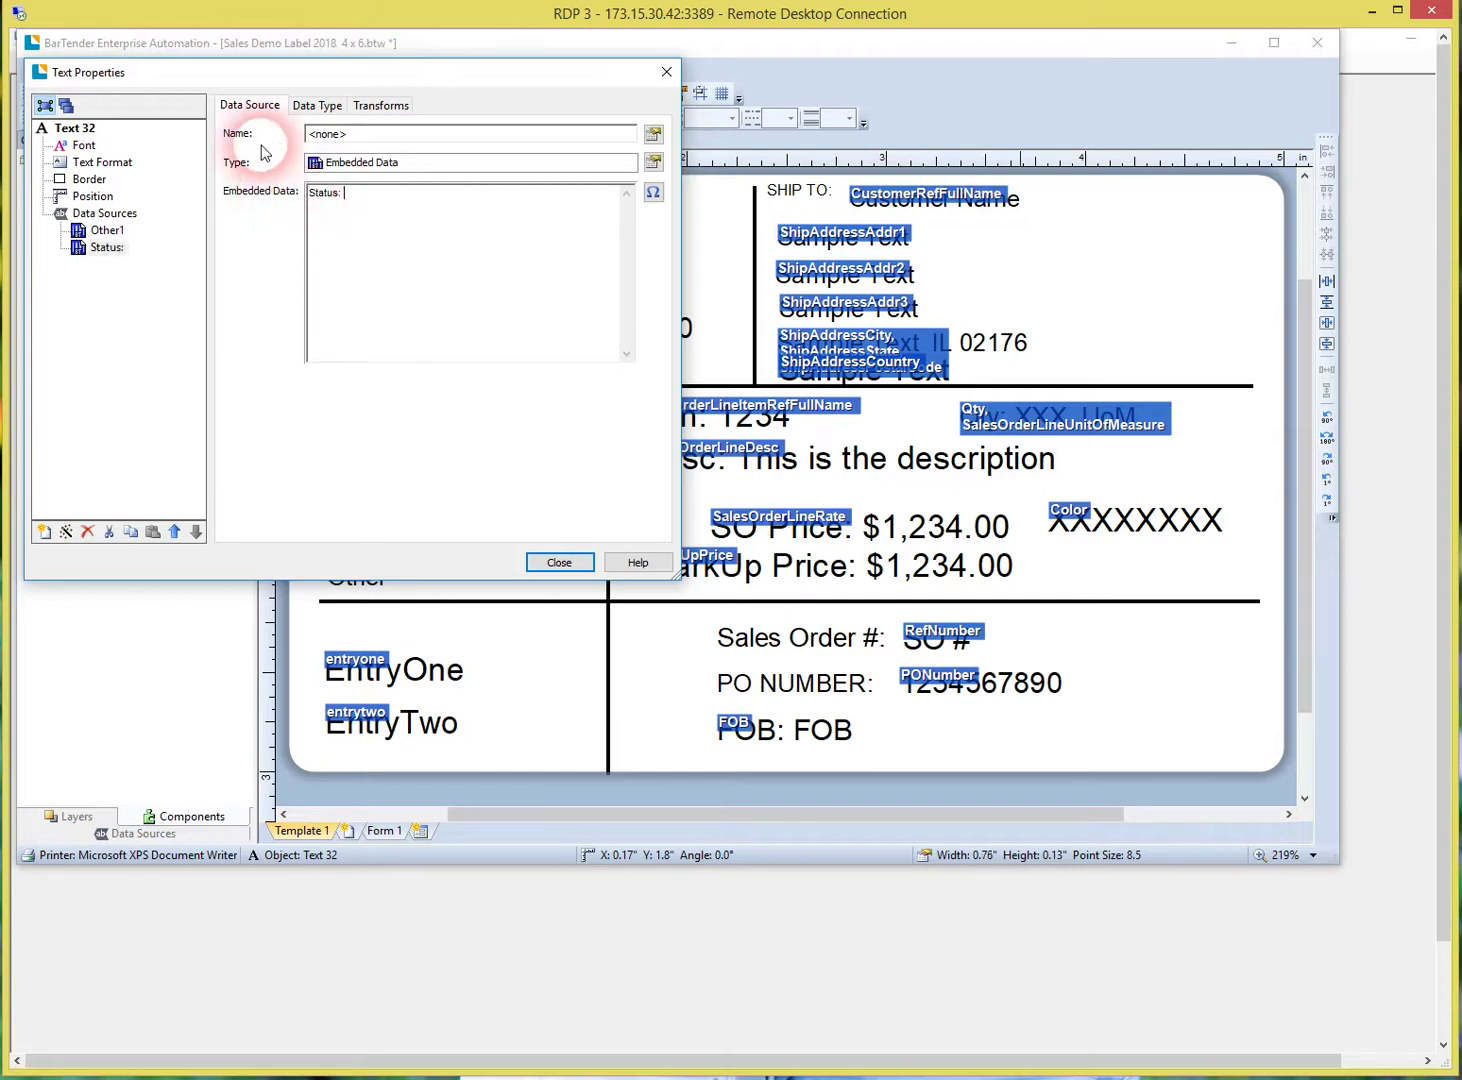
click(100, 248)
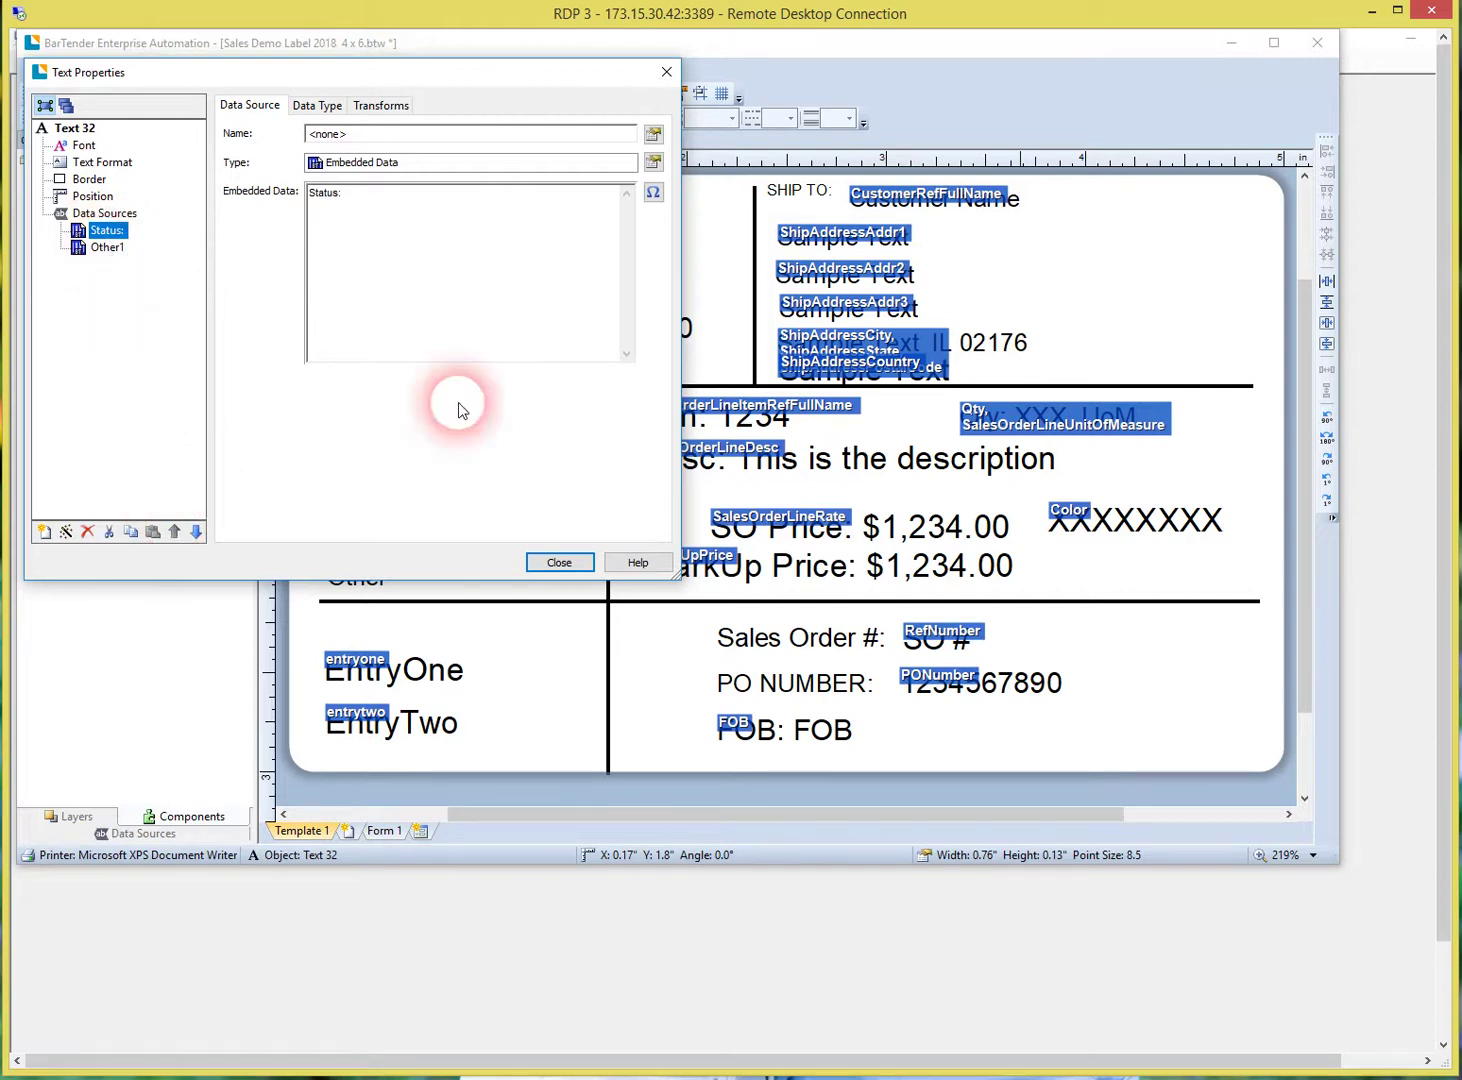
click(558, 563)
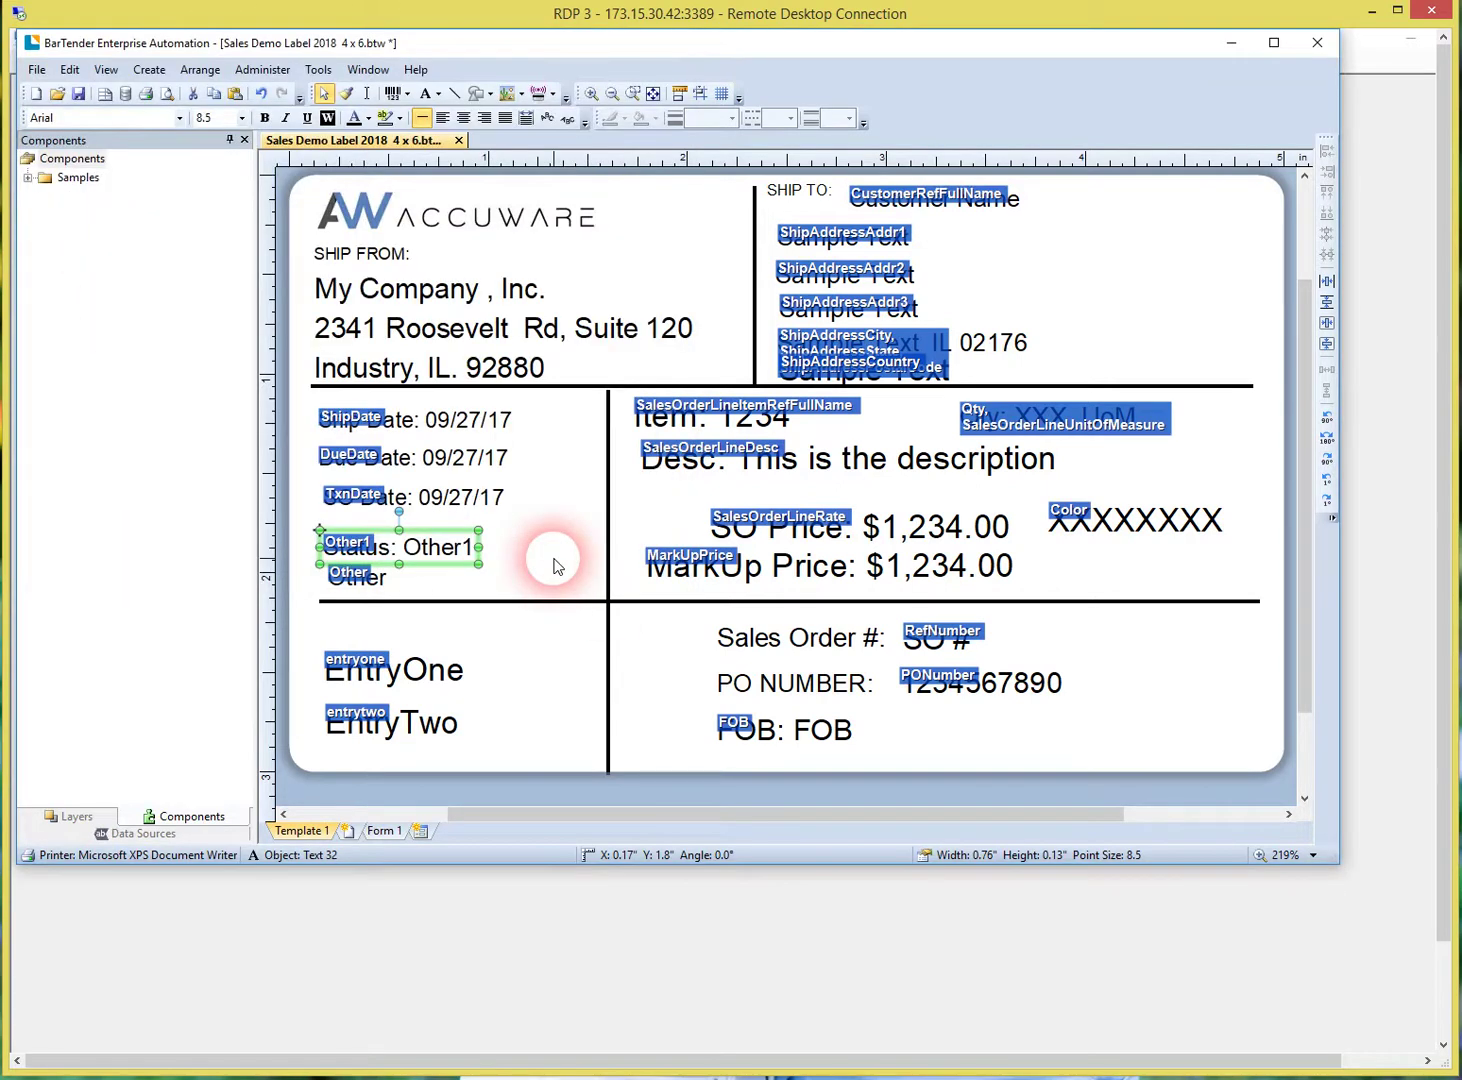
Shift the Status text object slightly up to about X 0.16", Y 1.78" and save the label document
drag(425, 540, 450, 540)
click(513, 569)
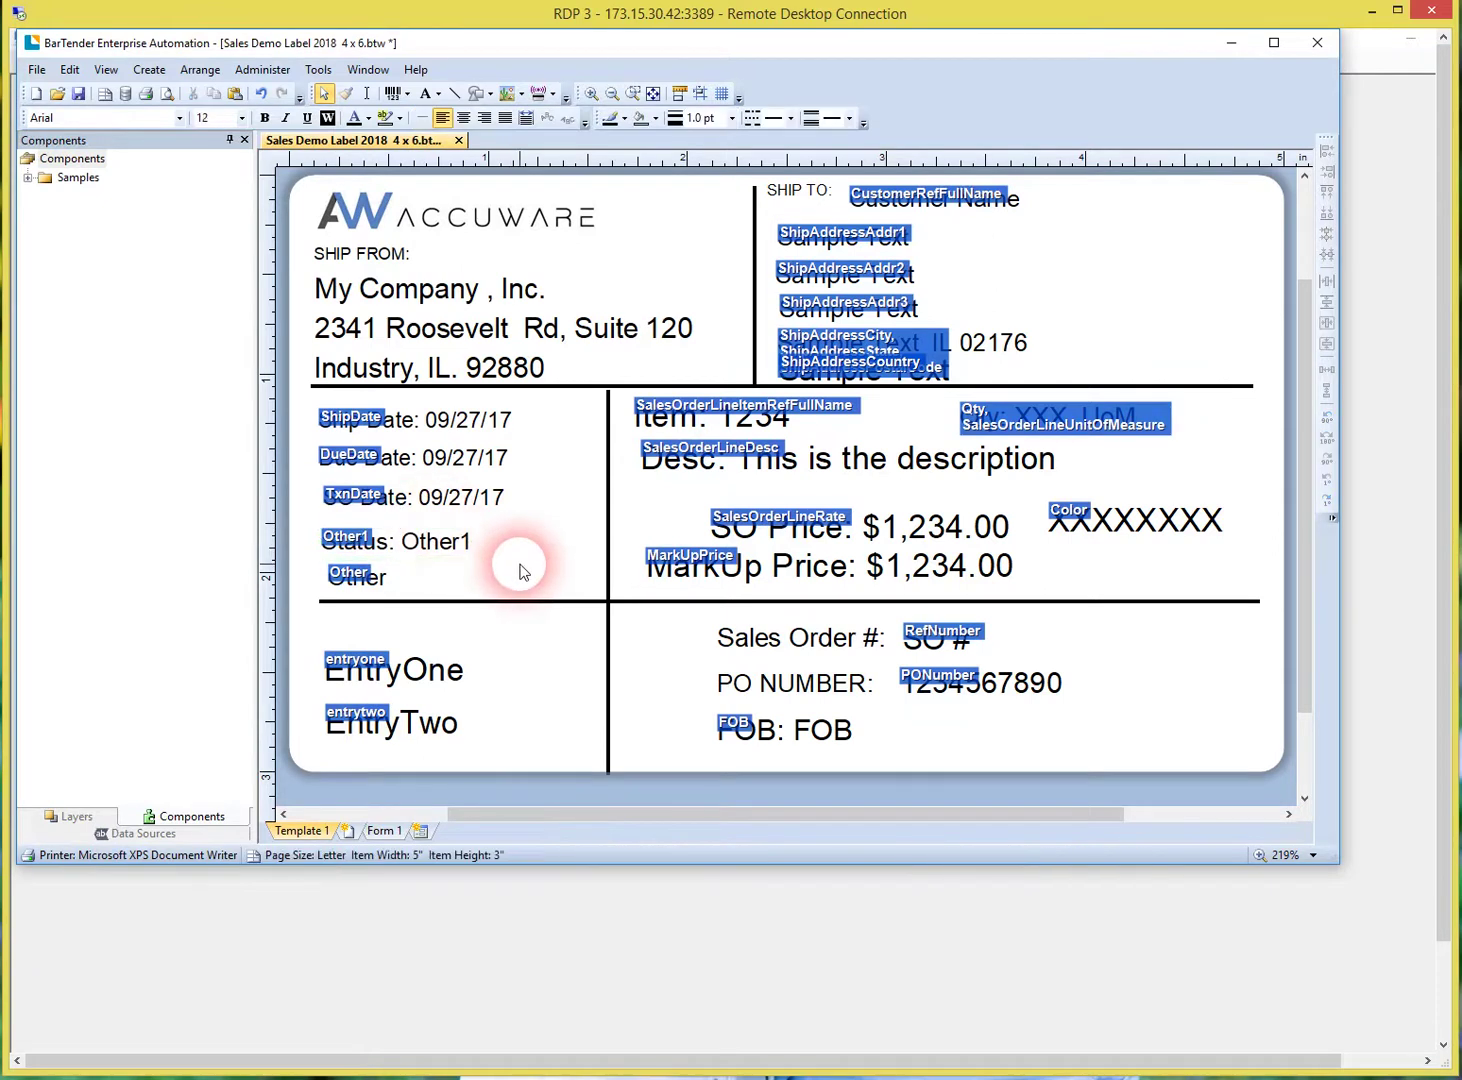
click(454, 566)
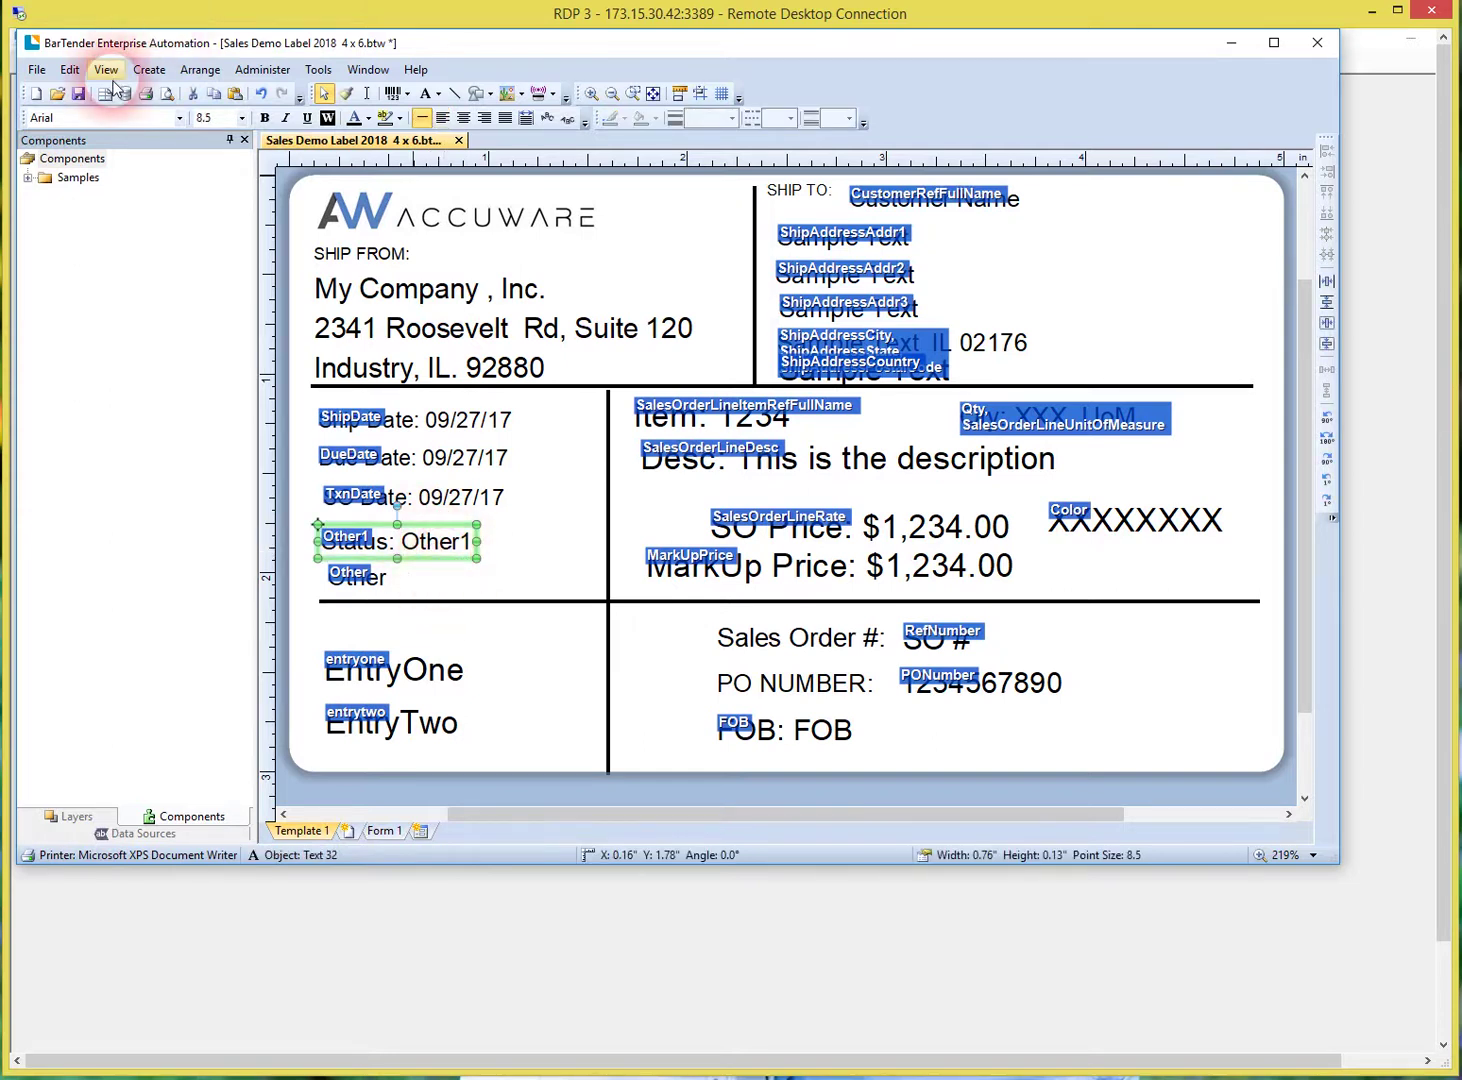
click(78, 94)
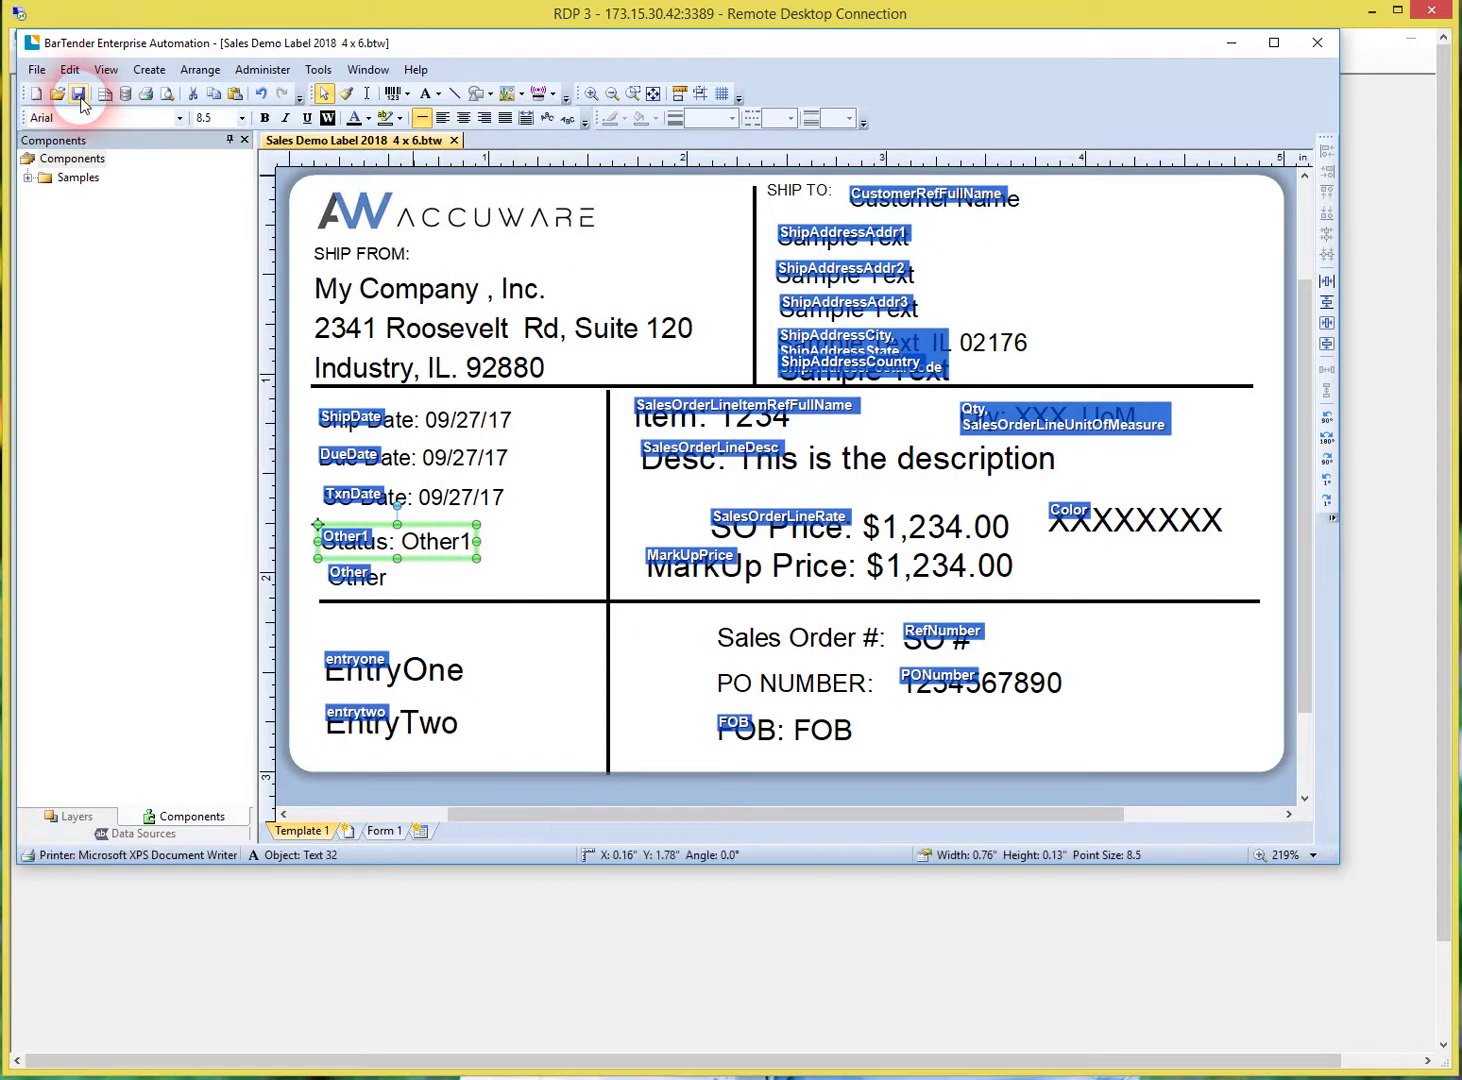
Close BarTender and the test13 print output to get back to Label Connector
drag(1433, 893, 1320, 55)
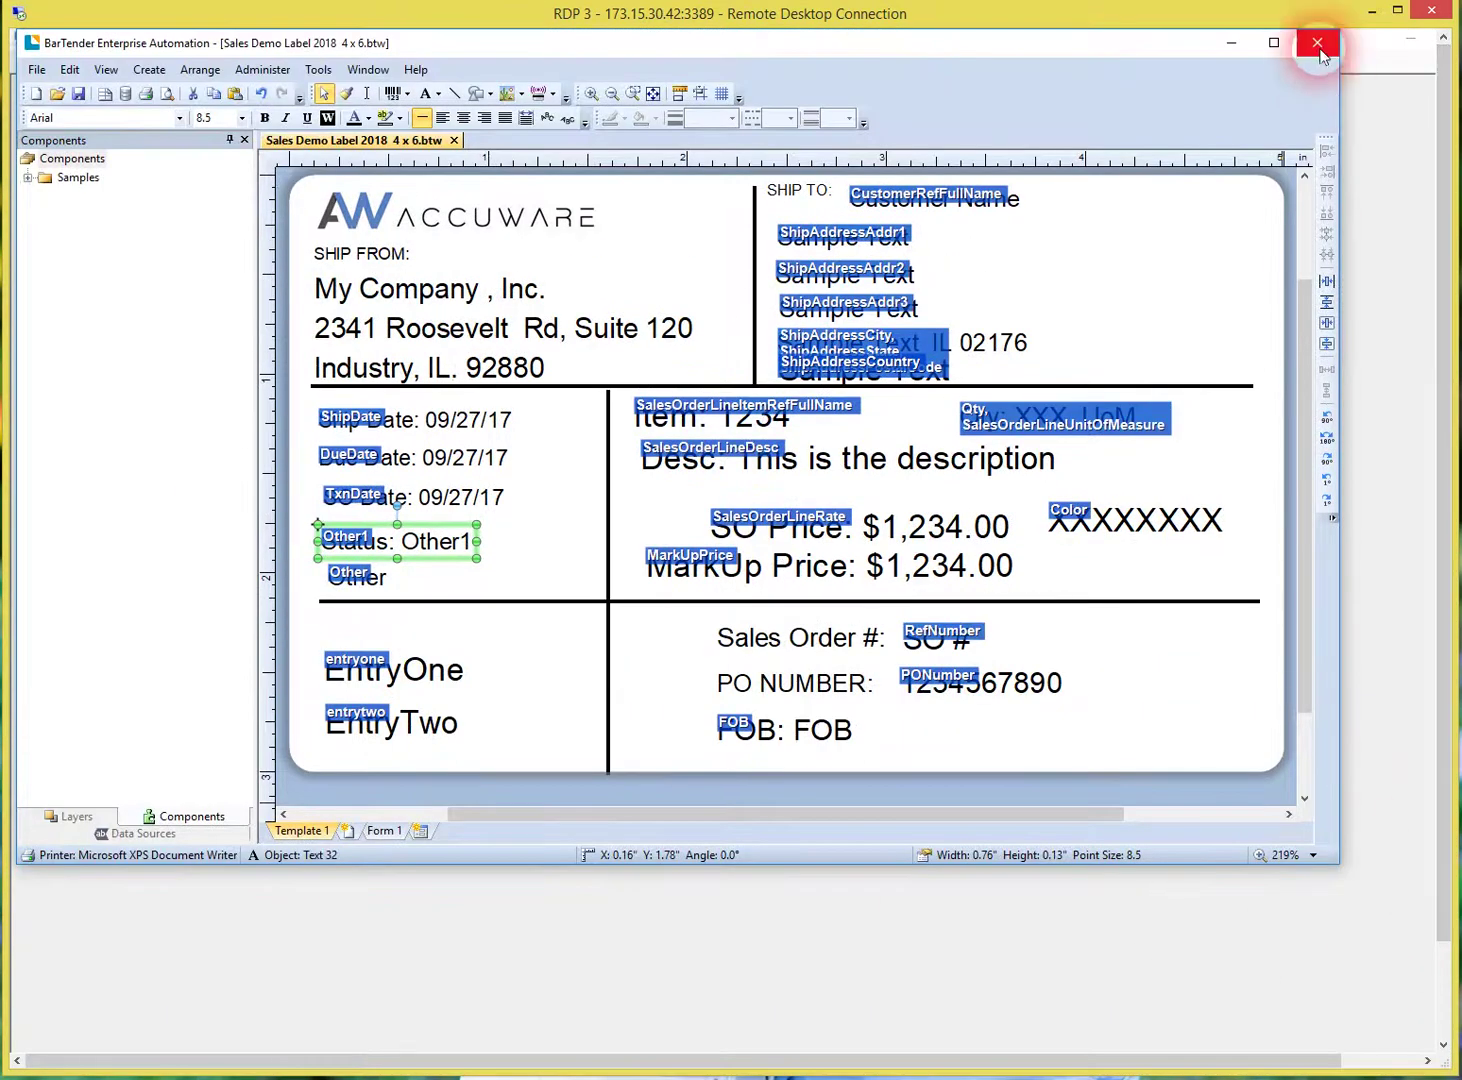
click(1318, 45)
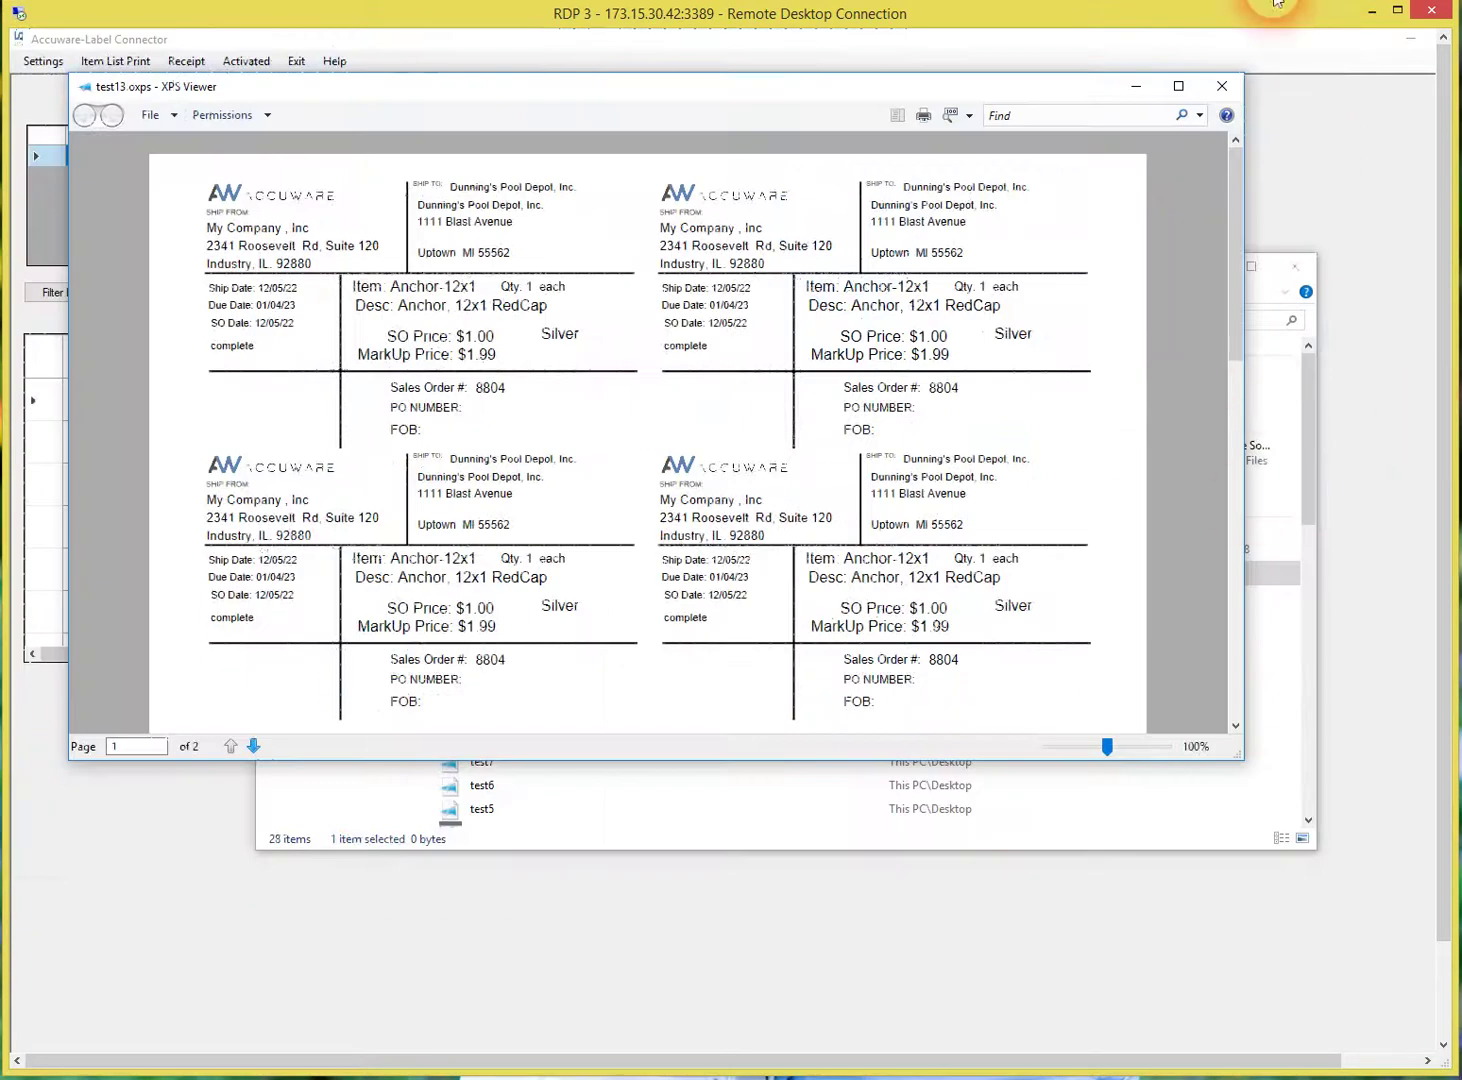
click(1224, 96)
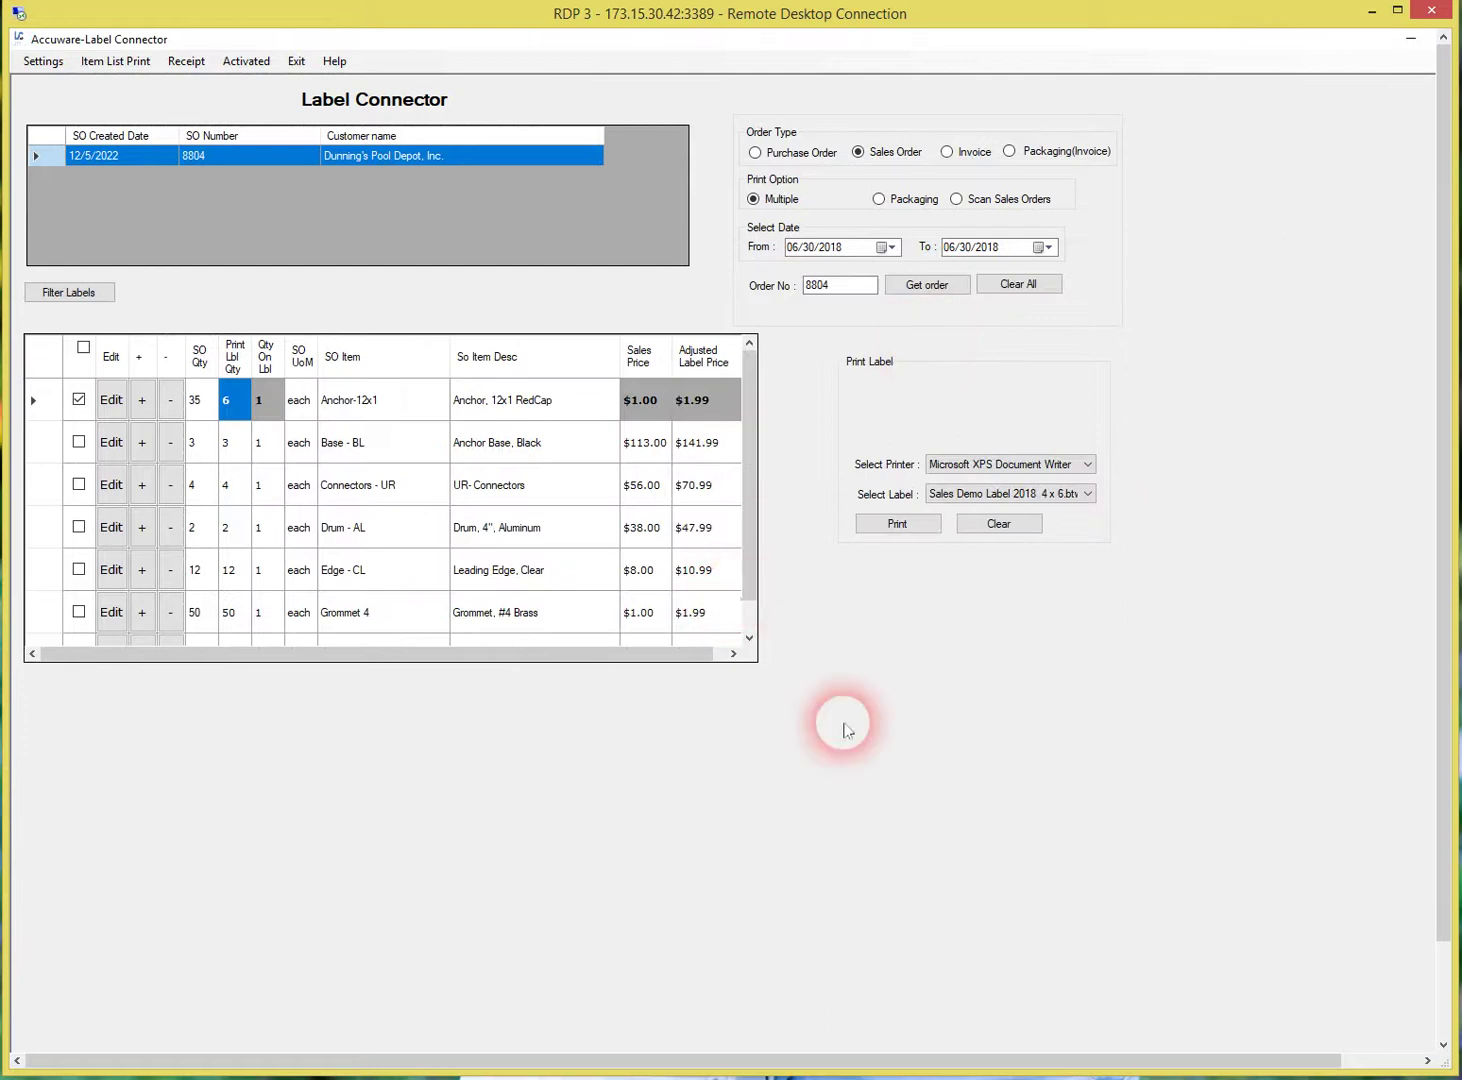
Print the selected Anchor-12x1 labels and save the output on the Desktop as test14
click(893, 526)
click(893, 526)
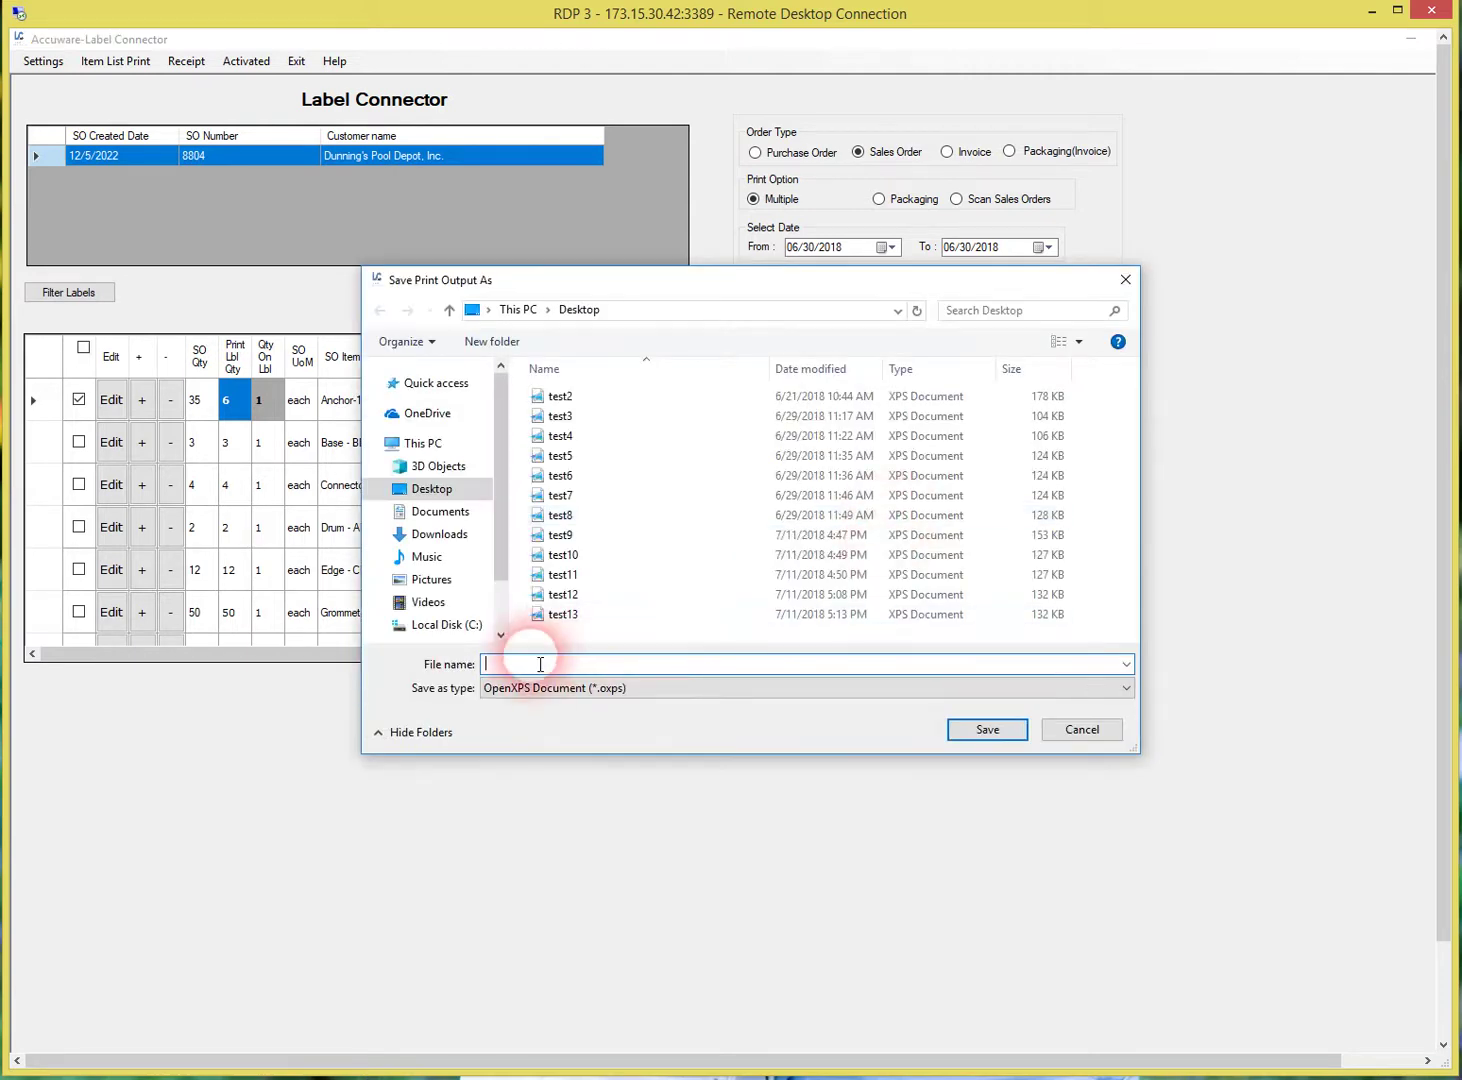
click(582, 598)
click(583, 614)
double_click(535, 666)
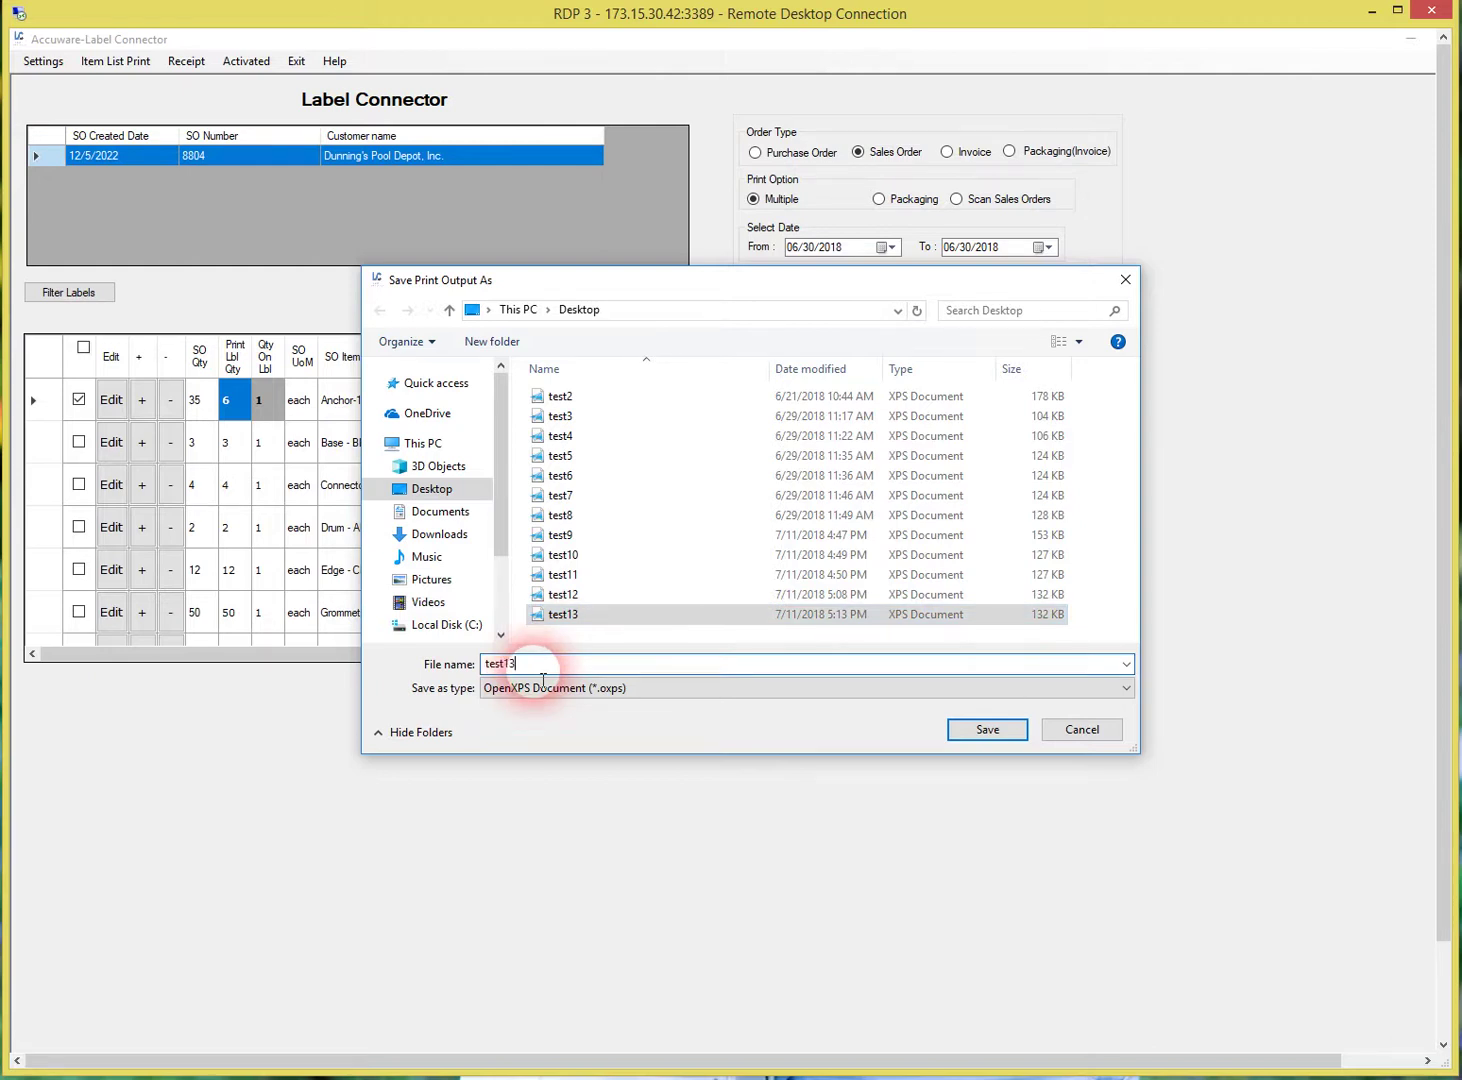
key(BackSpace)
text(4)
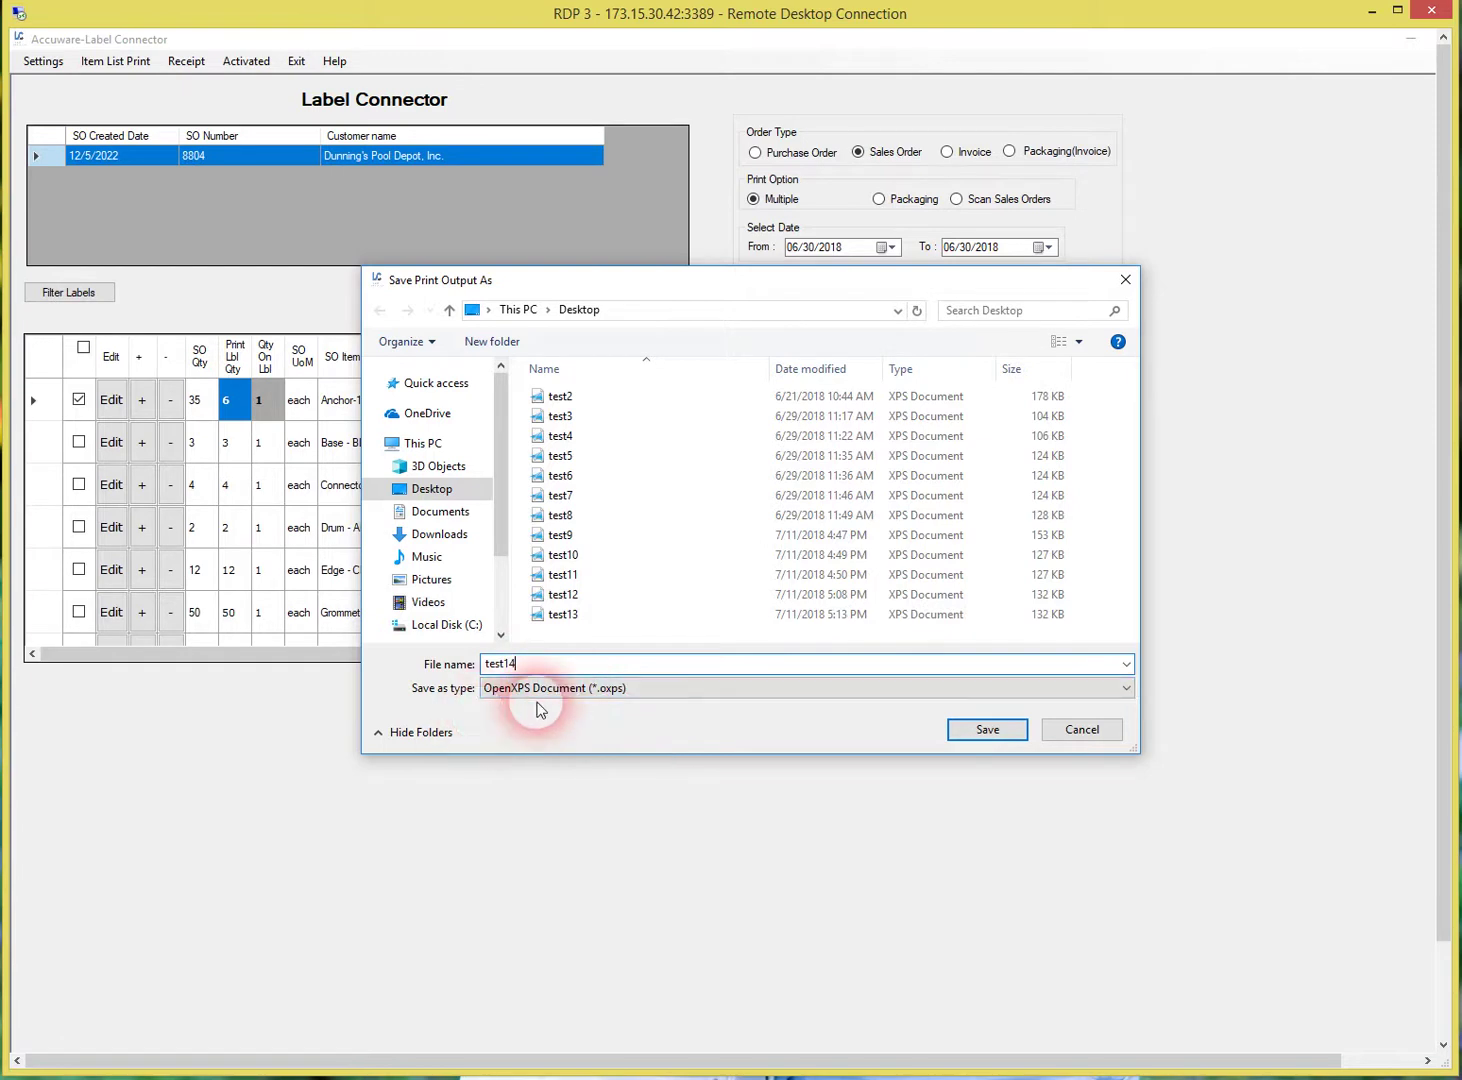
click(985, 732)
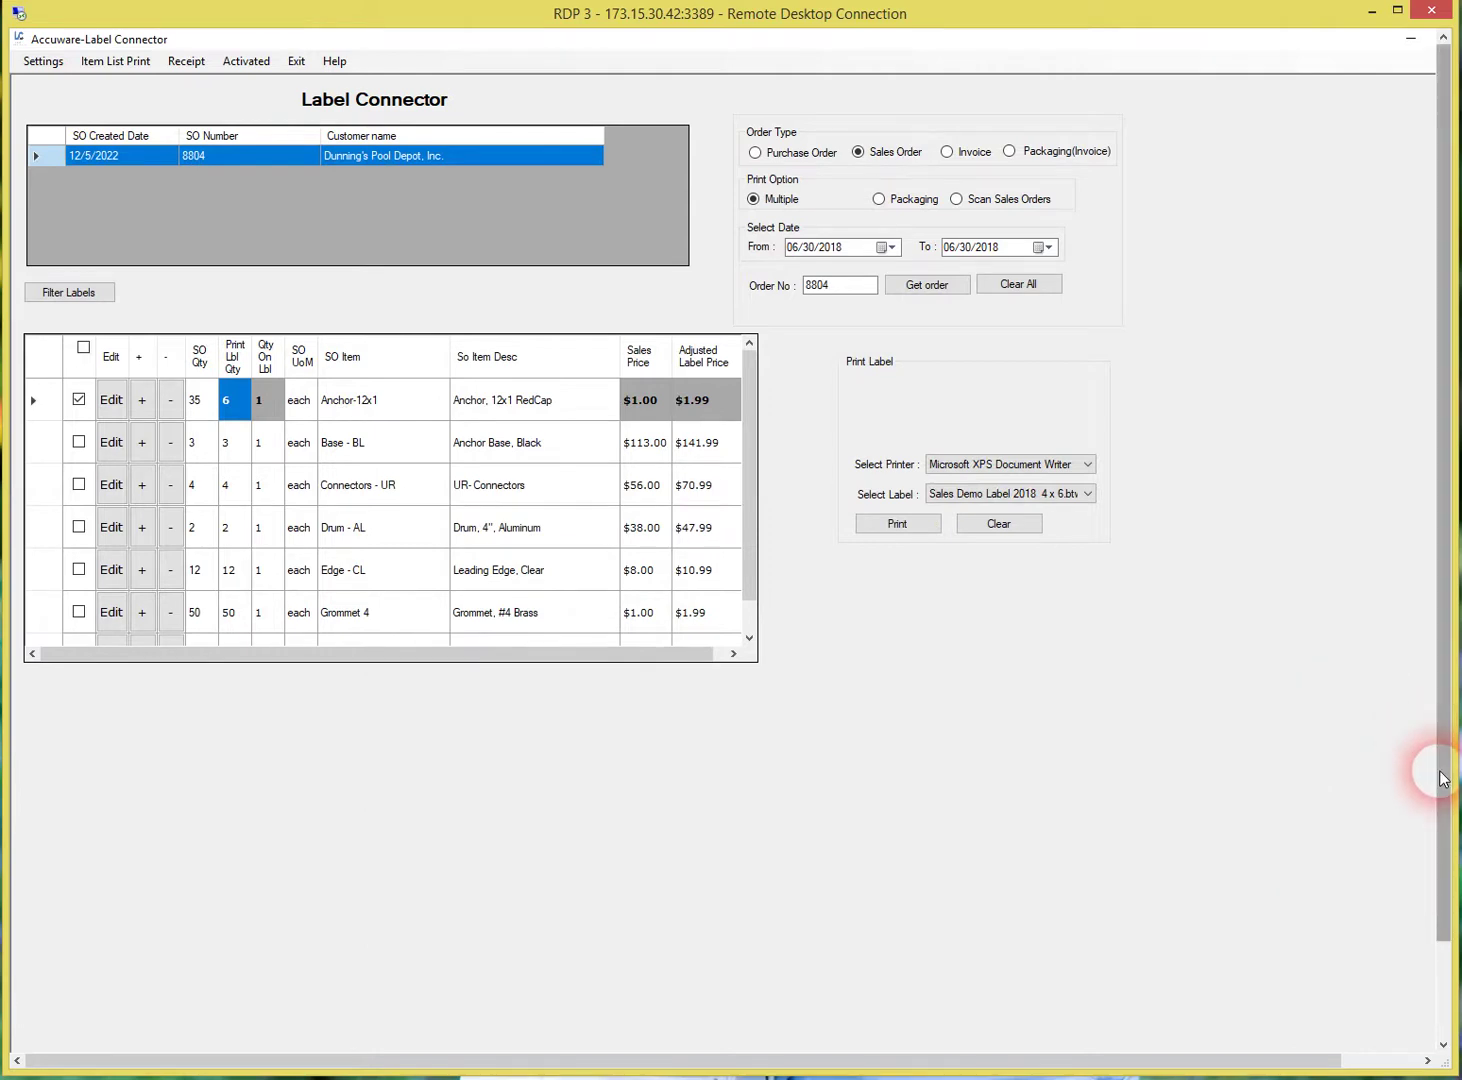
Open test14 from the recent files in File Explorer, check the Status text on the printed labels, and put the windows away
drag(1443, 780, 1436, 913)
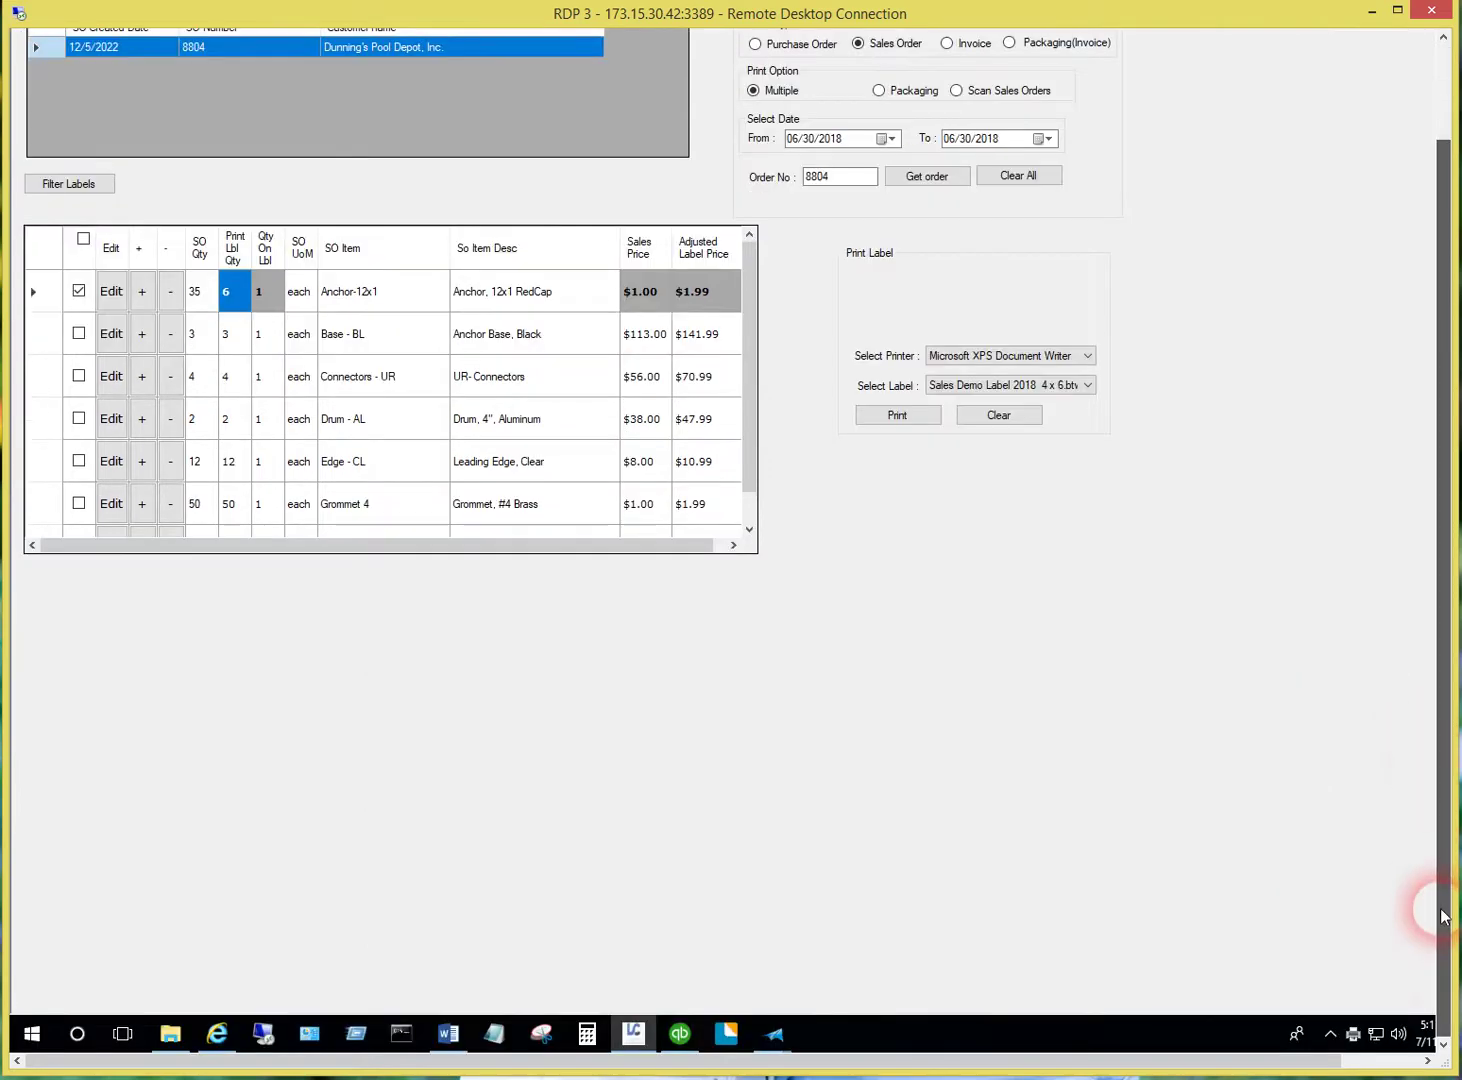
click(170, 1033)
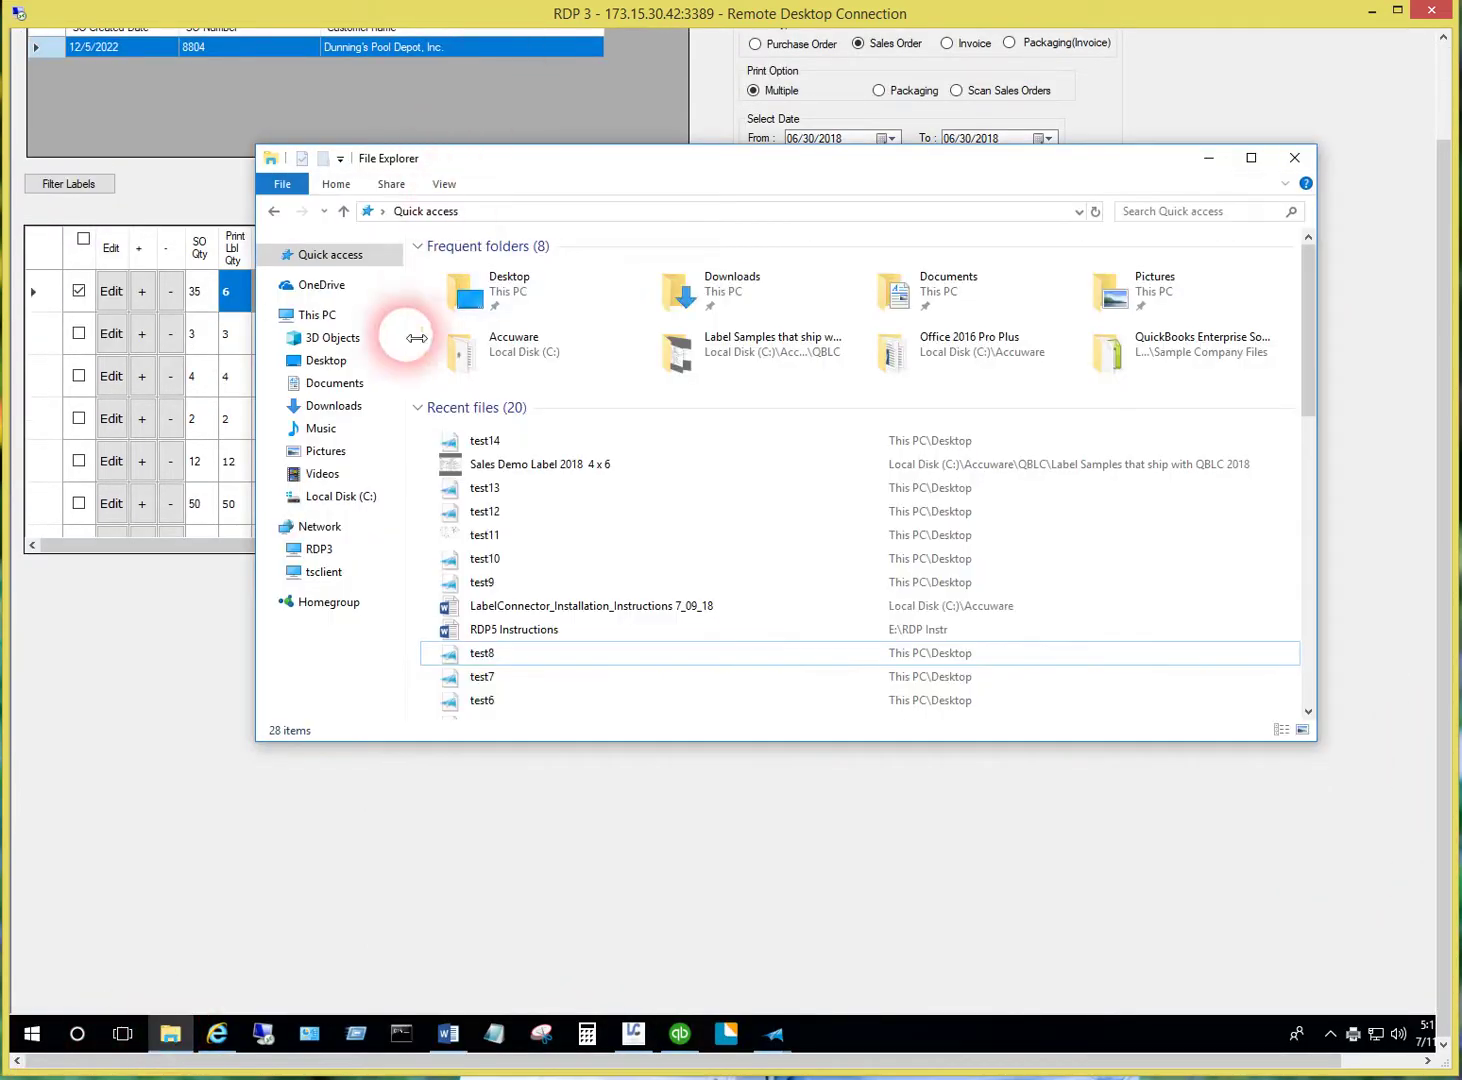
double_click(505, 442)
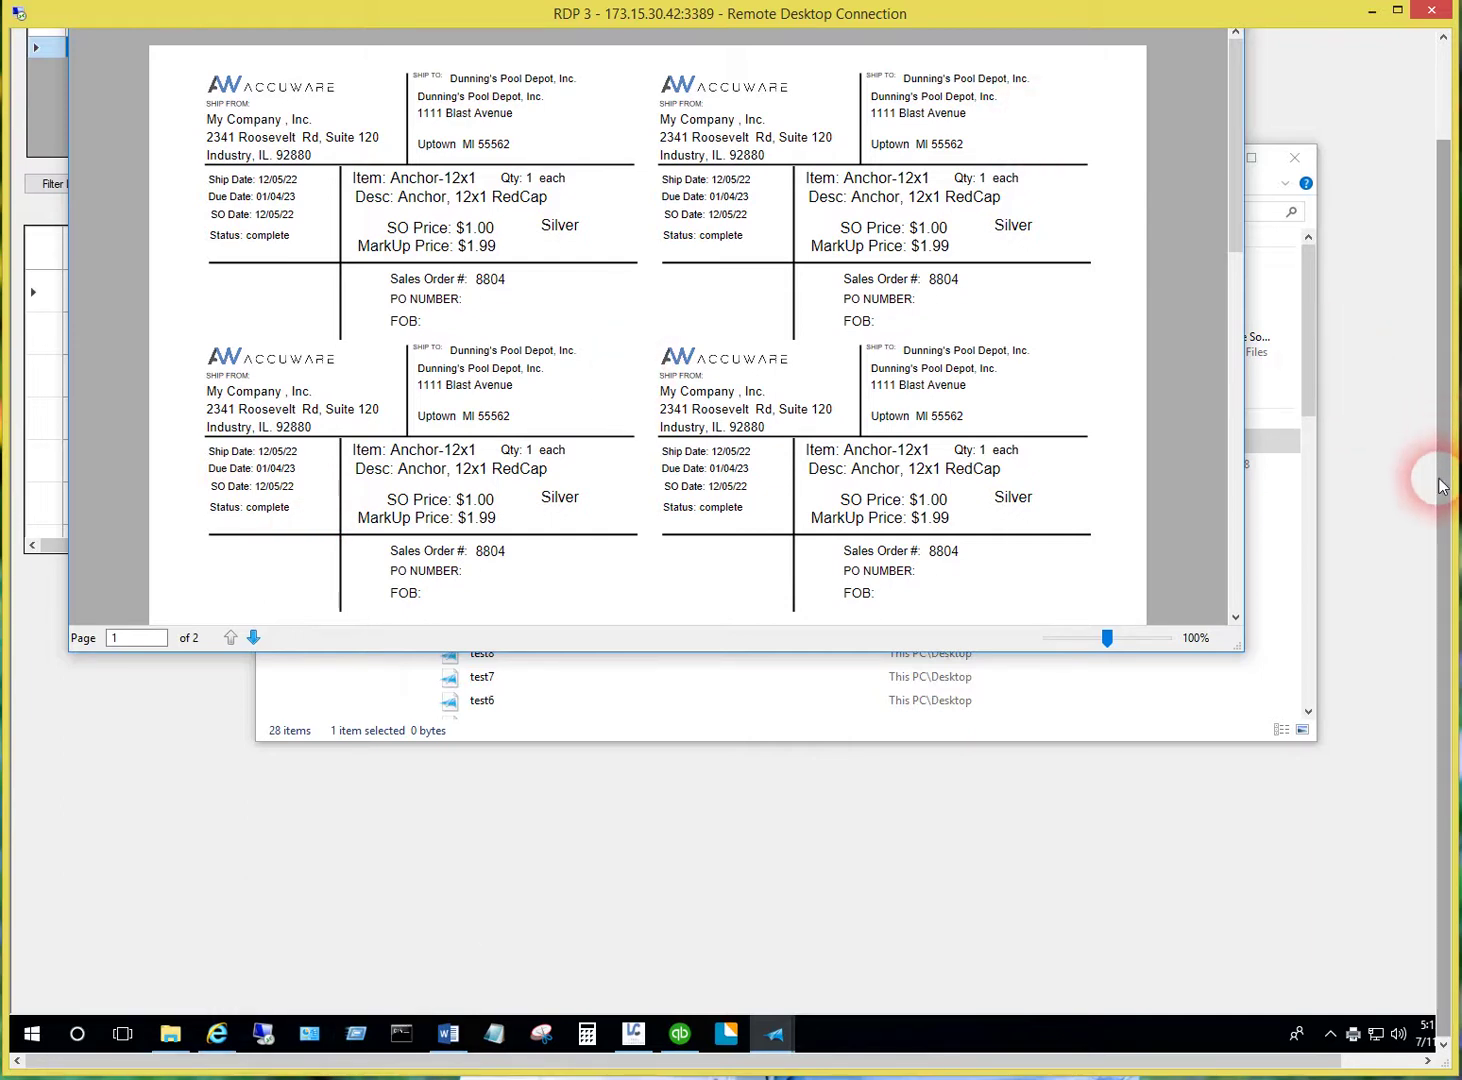
drag(1443, 480, 1435, 190)
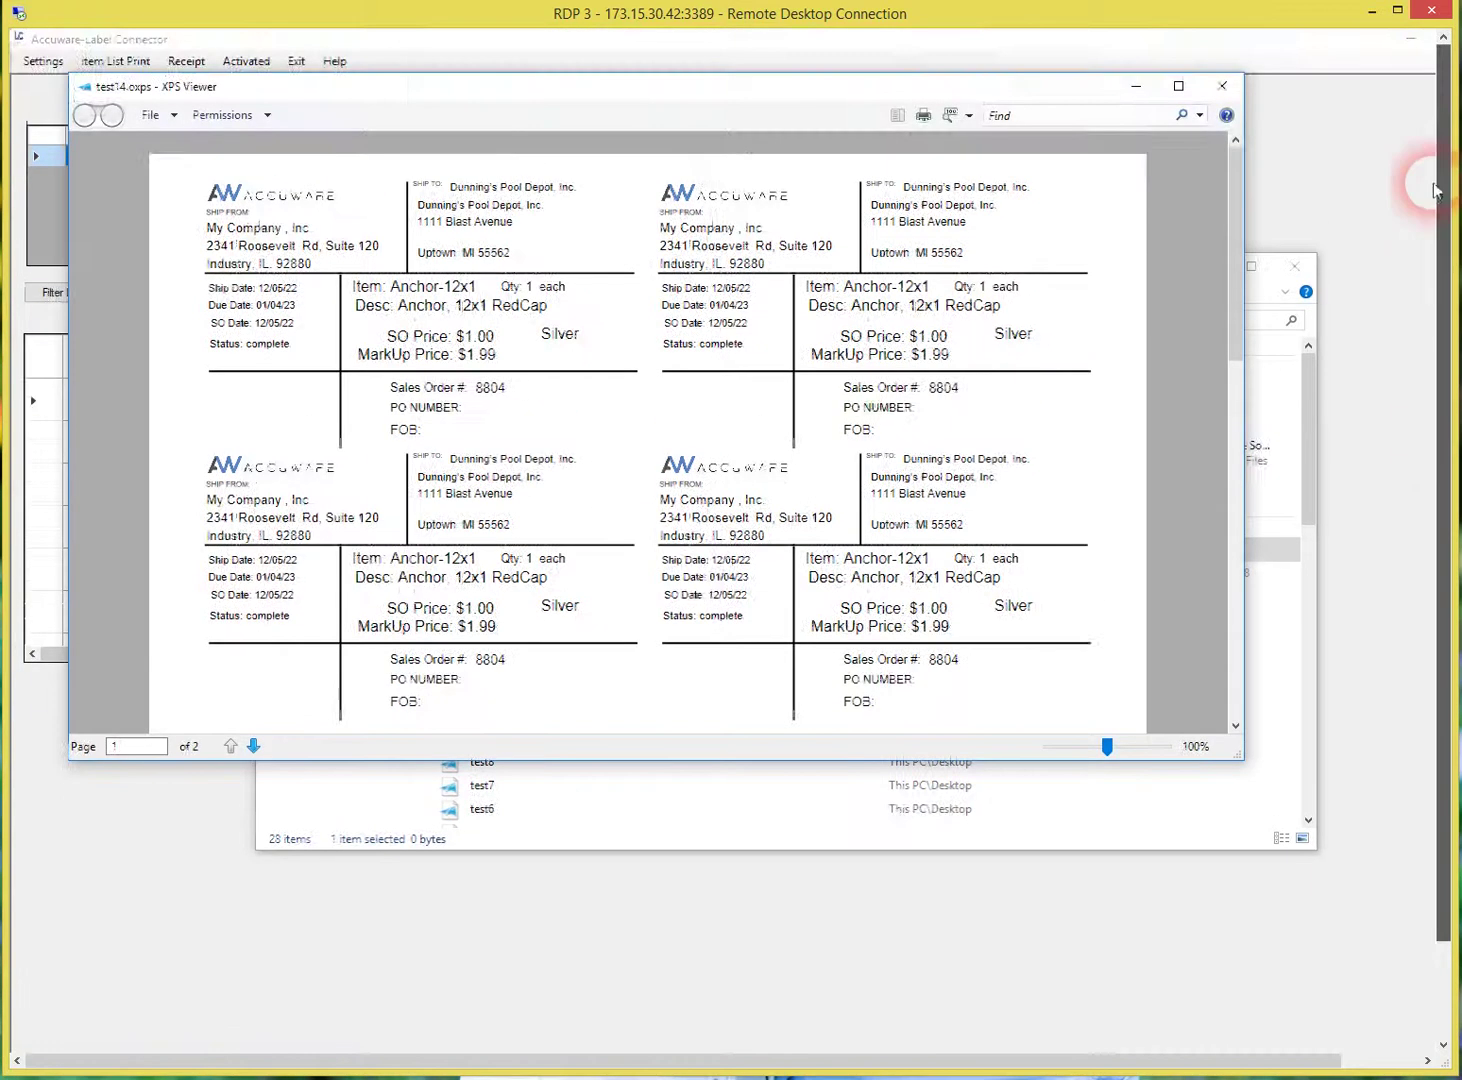
click(1220, 88)
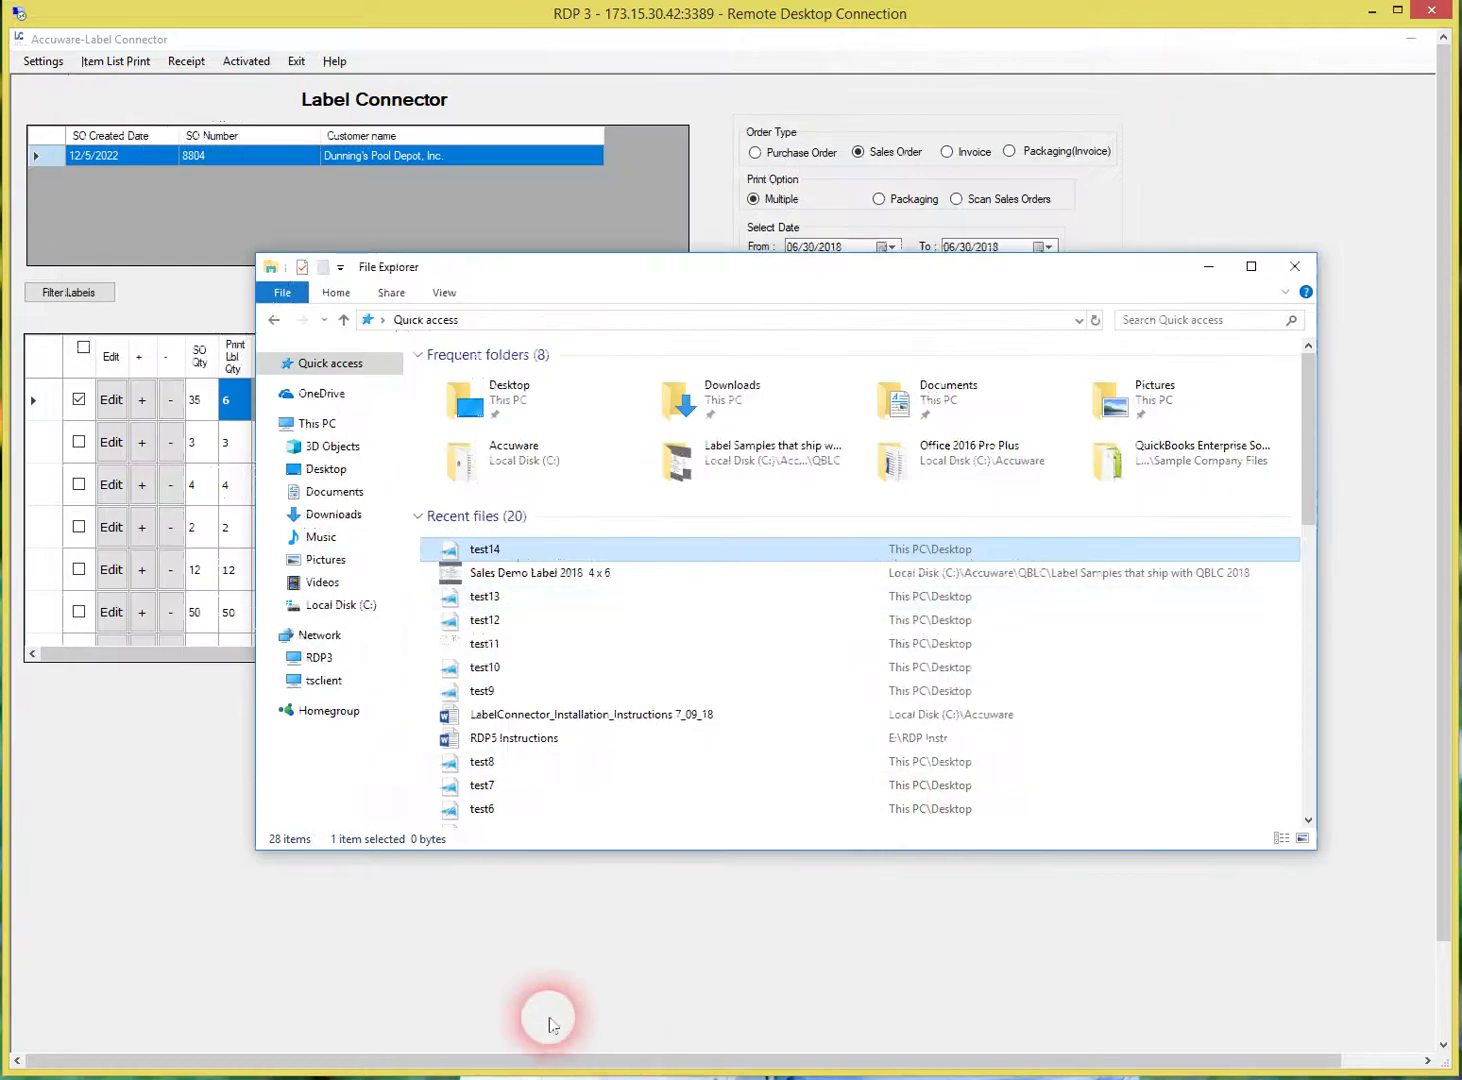
click(1208, 266)
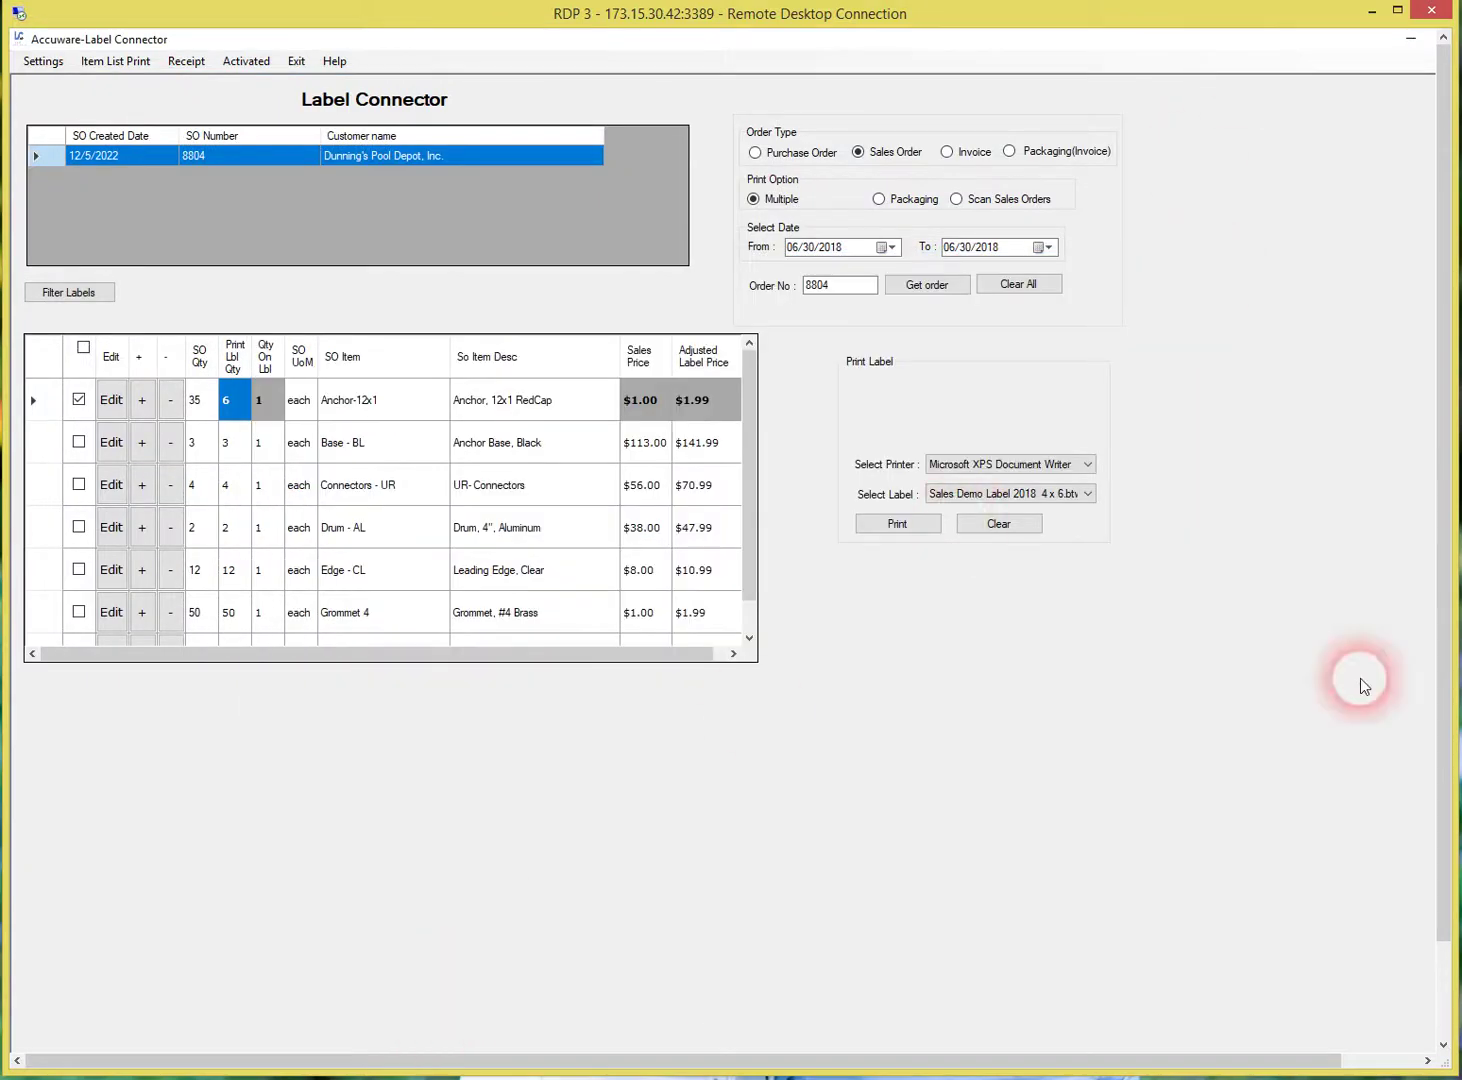
Switch to BarTender and open the recently used label document Sales Demo Label 2018 4 x 6
drag(1443, 790, 1447, 978)
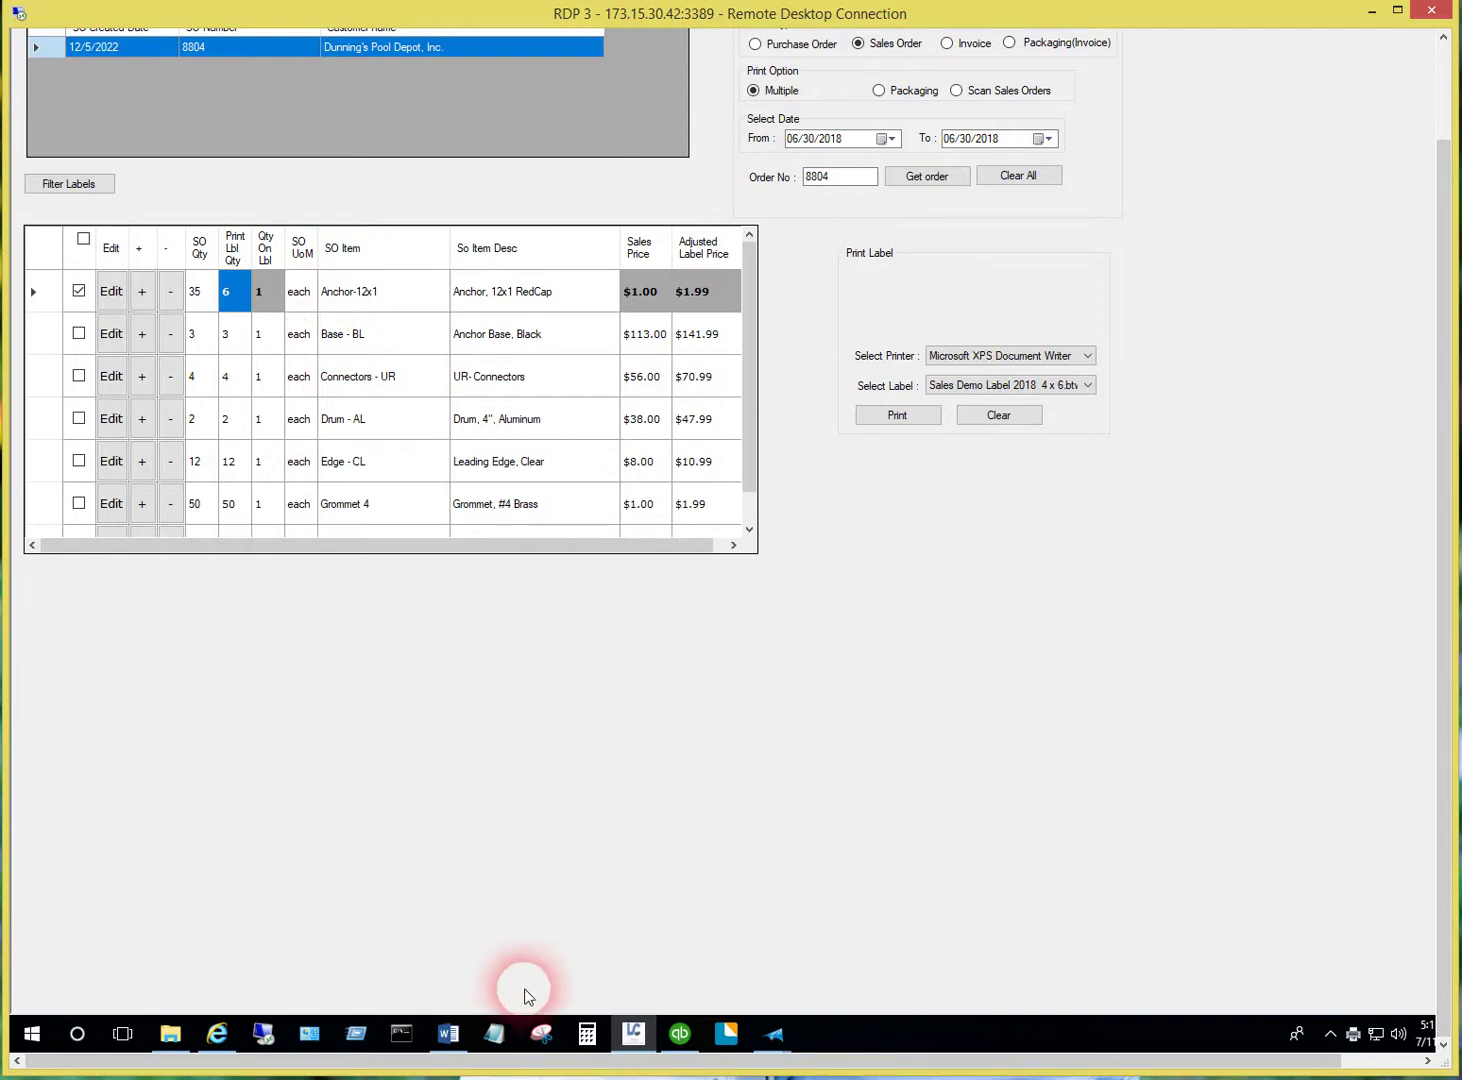
click(732, 1042)
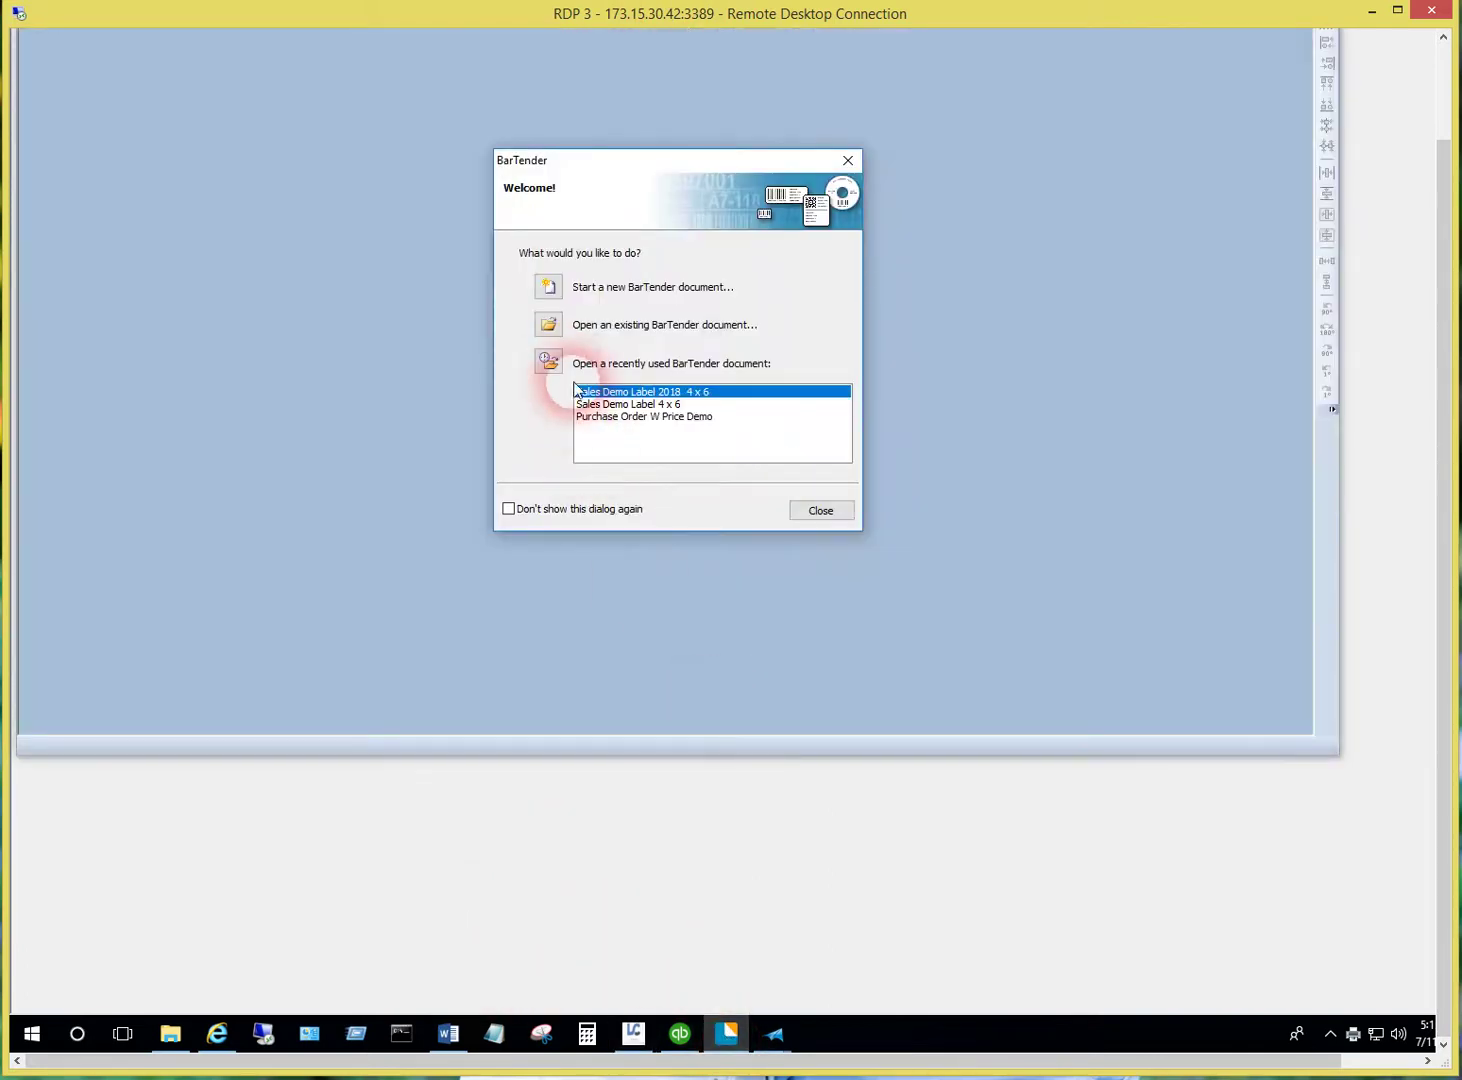
double_click(582, 391)
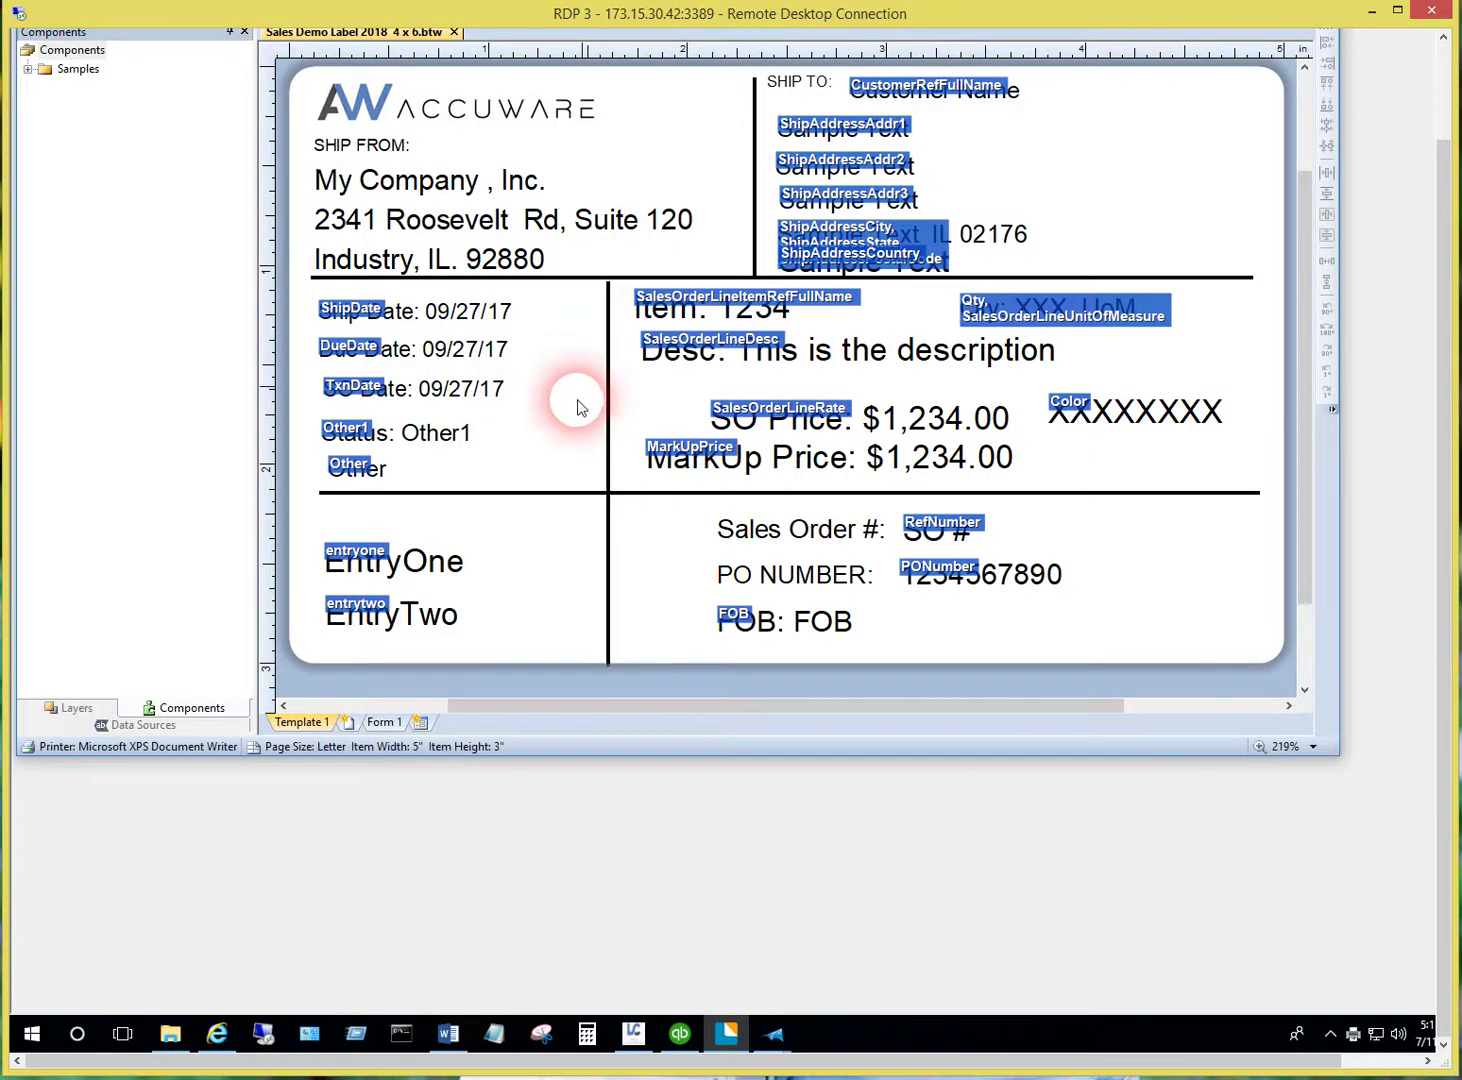